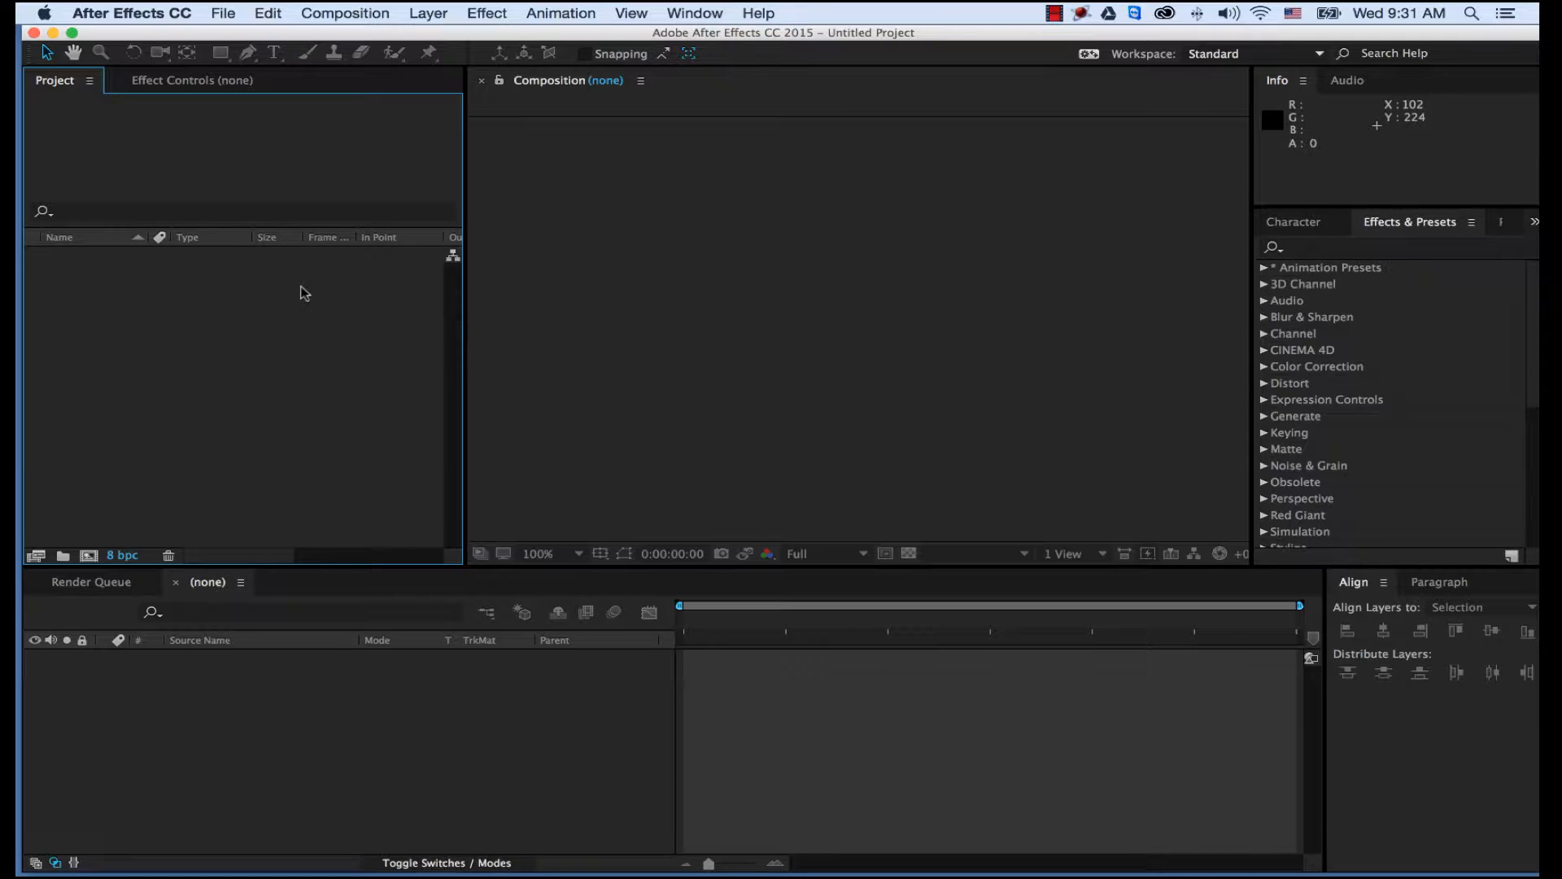
# Import background.jpg and ethanW.psd from the lowerThird folder inside Creative Cloud Files as footage.
pyautogui.doubleClick(303, 293)
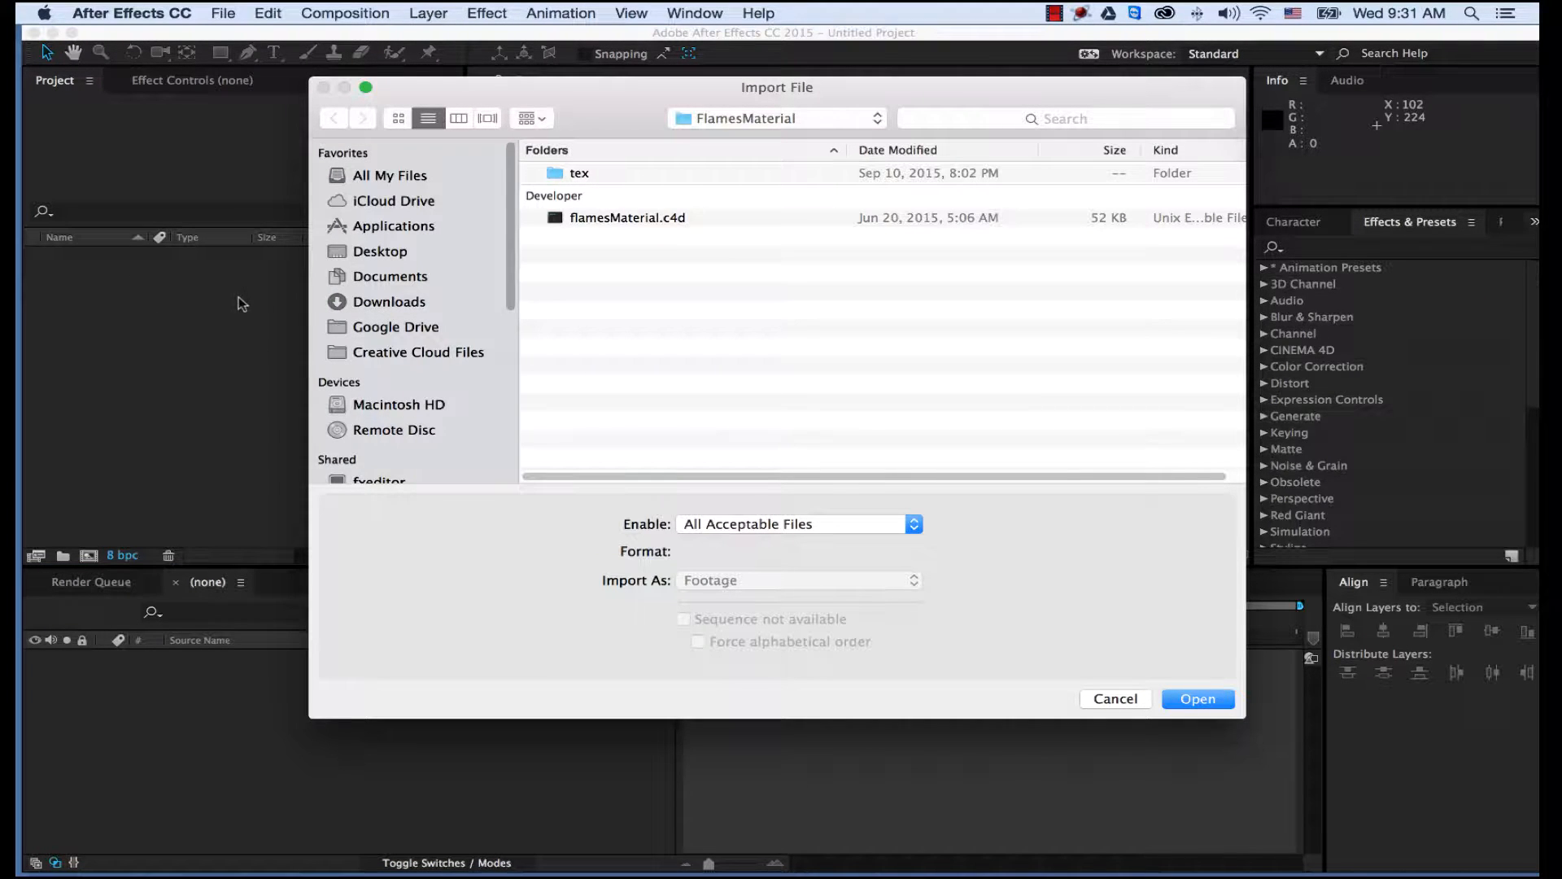
pyautogui.click(429, 352)
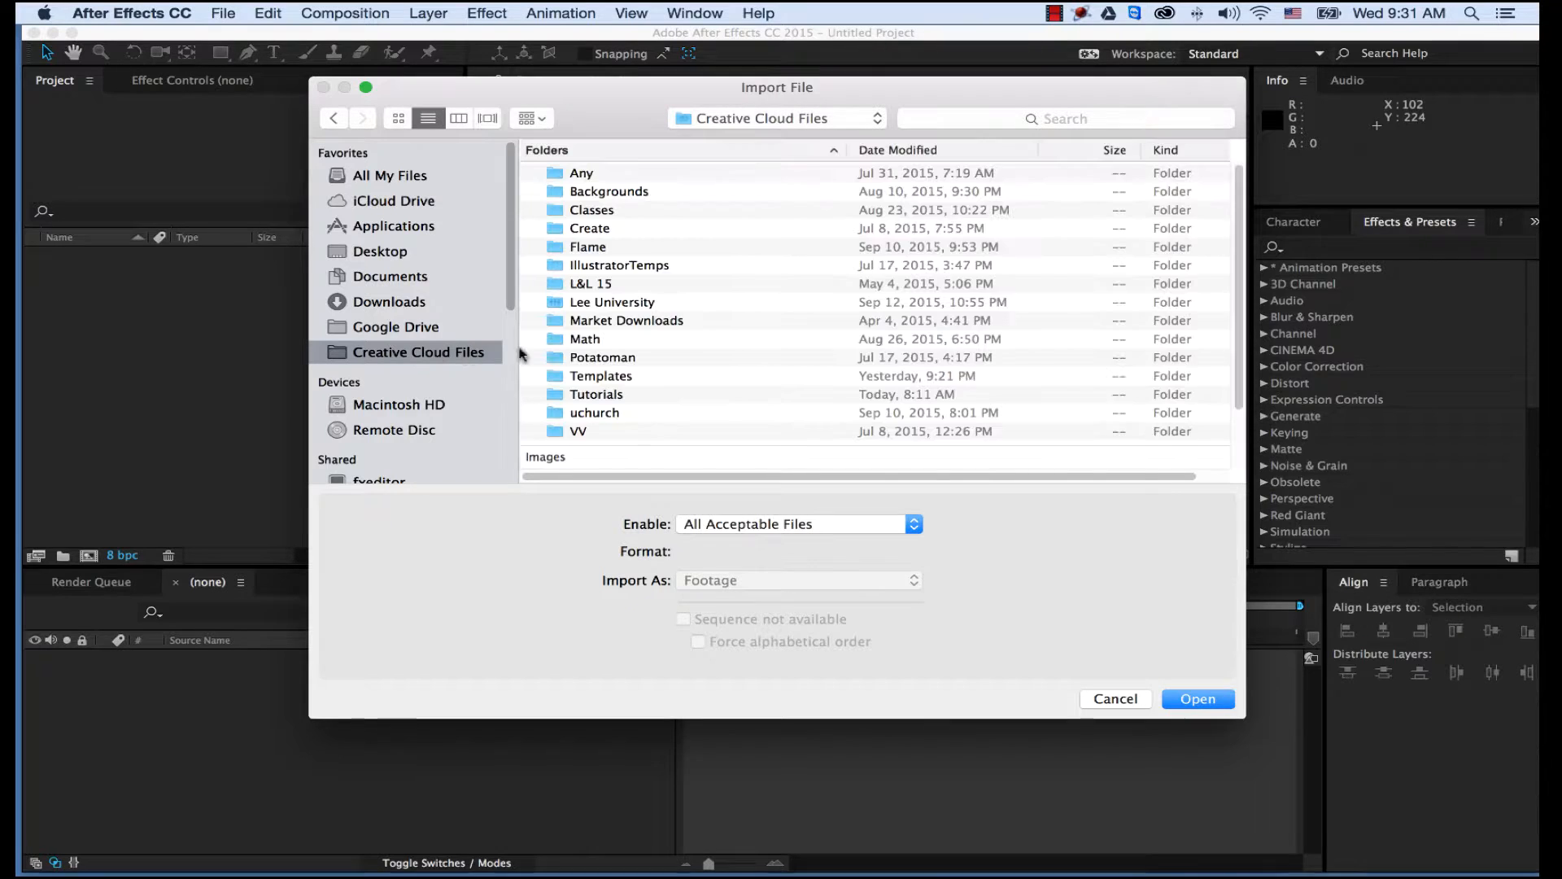
pyautogui.doubleClick(573, 210)
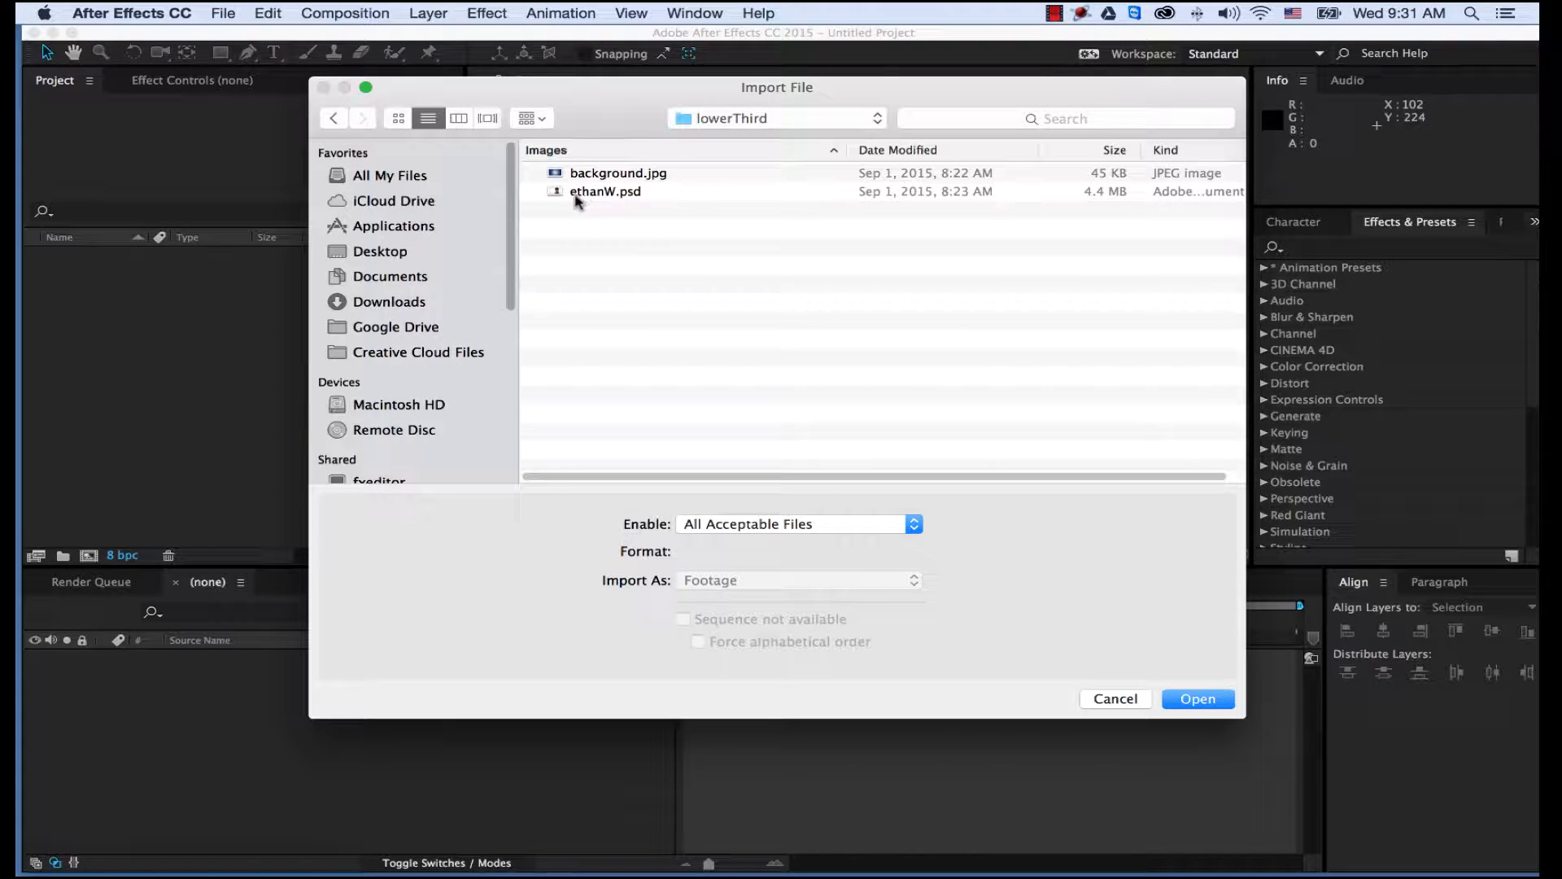
pyautogui.moveTo(621, 214); pyautogui.dragTo(608, 161)
pyautogui.click(623, 214)
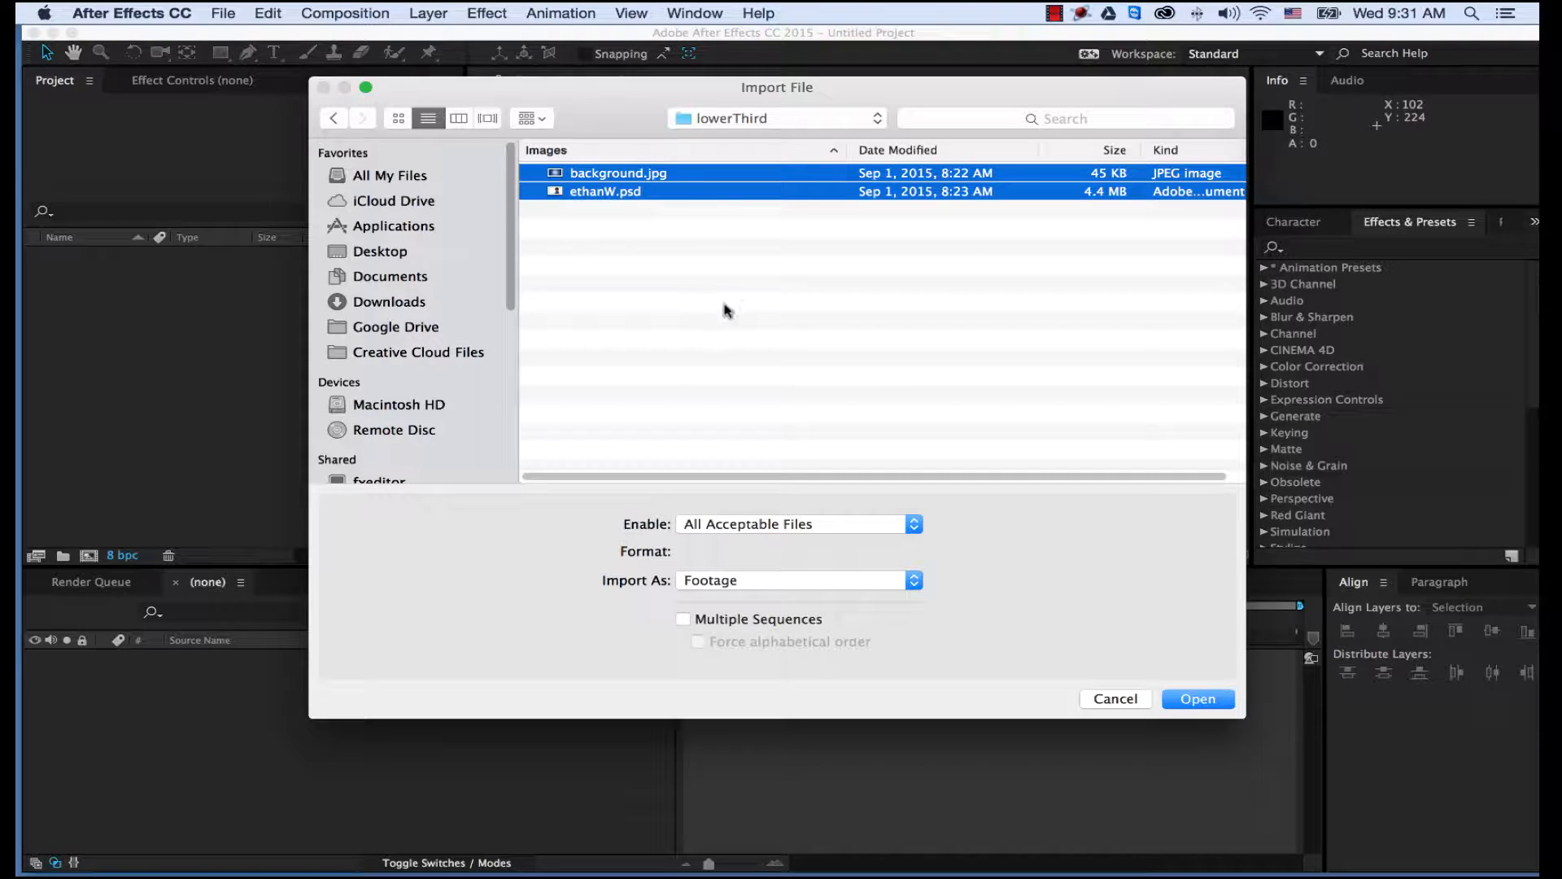
pyautogui.click(1199, 699)
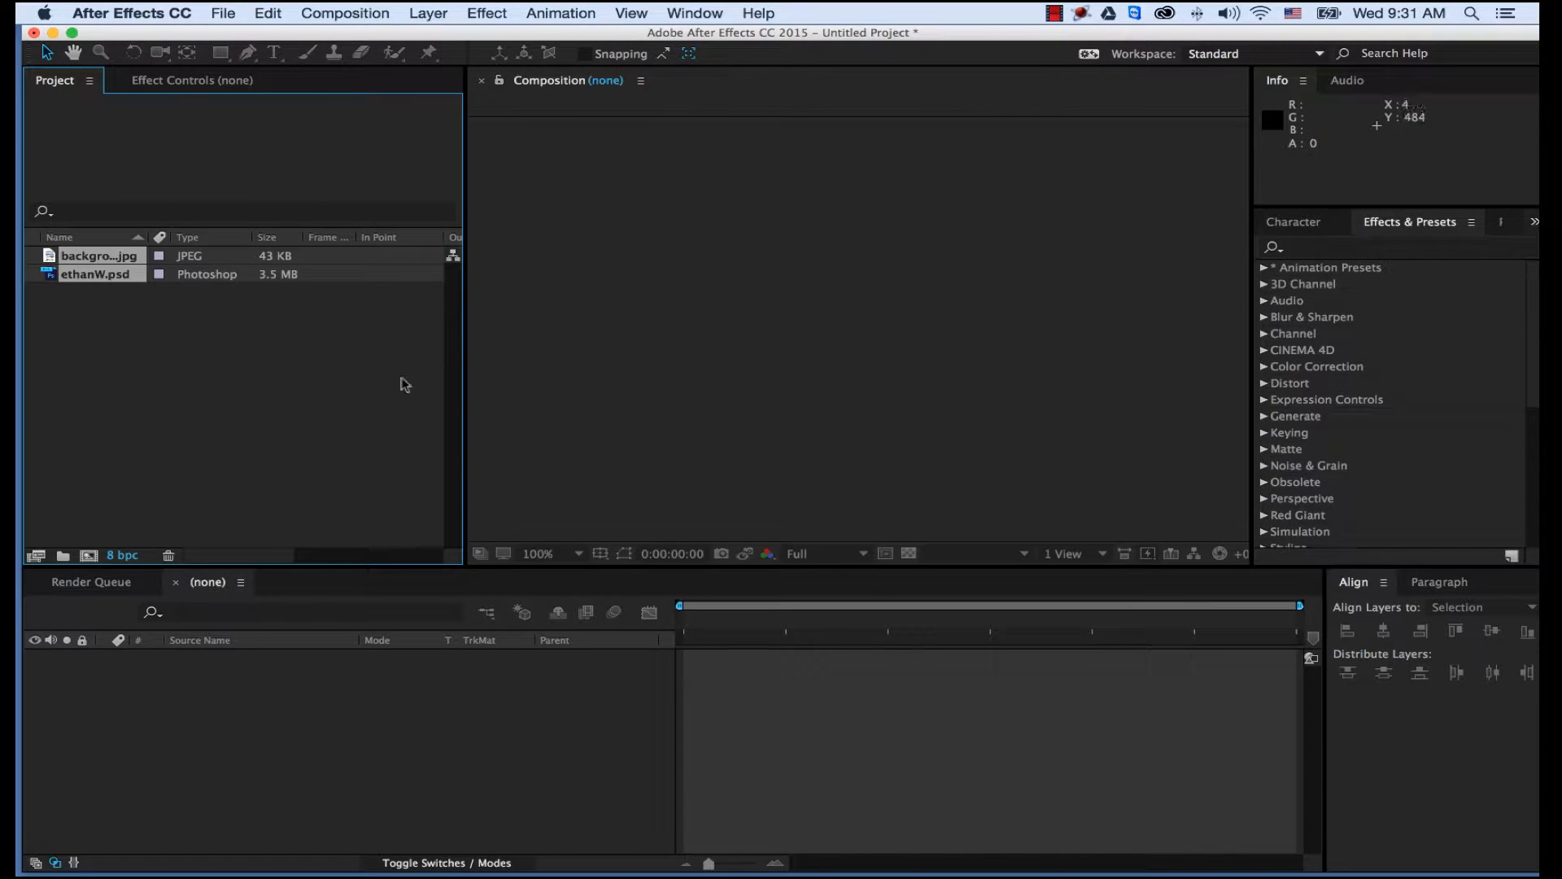
# Check the frame size of both imported images and create a matching 1280 × 720 px composition at 24 fps lasting 10 seconds.
pyautogui.click(185, 314)
pyautogui.click(88, 277)
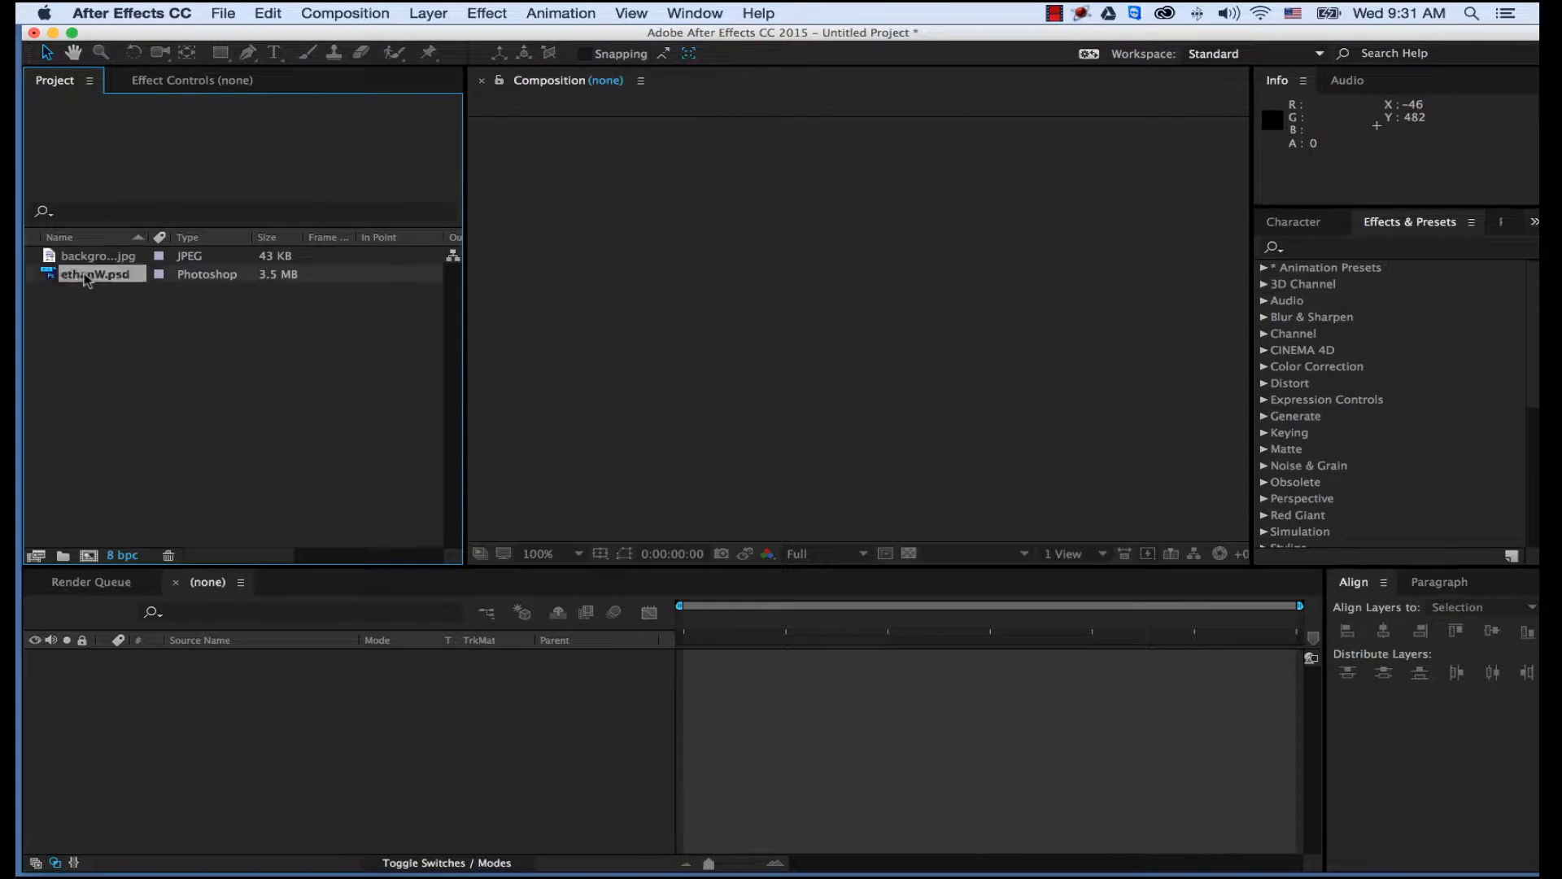
pyautogui.click(90, 258)
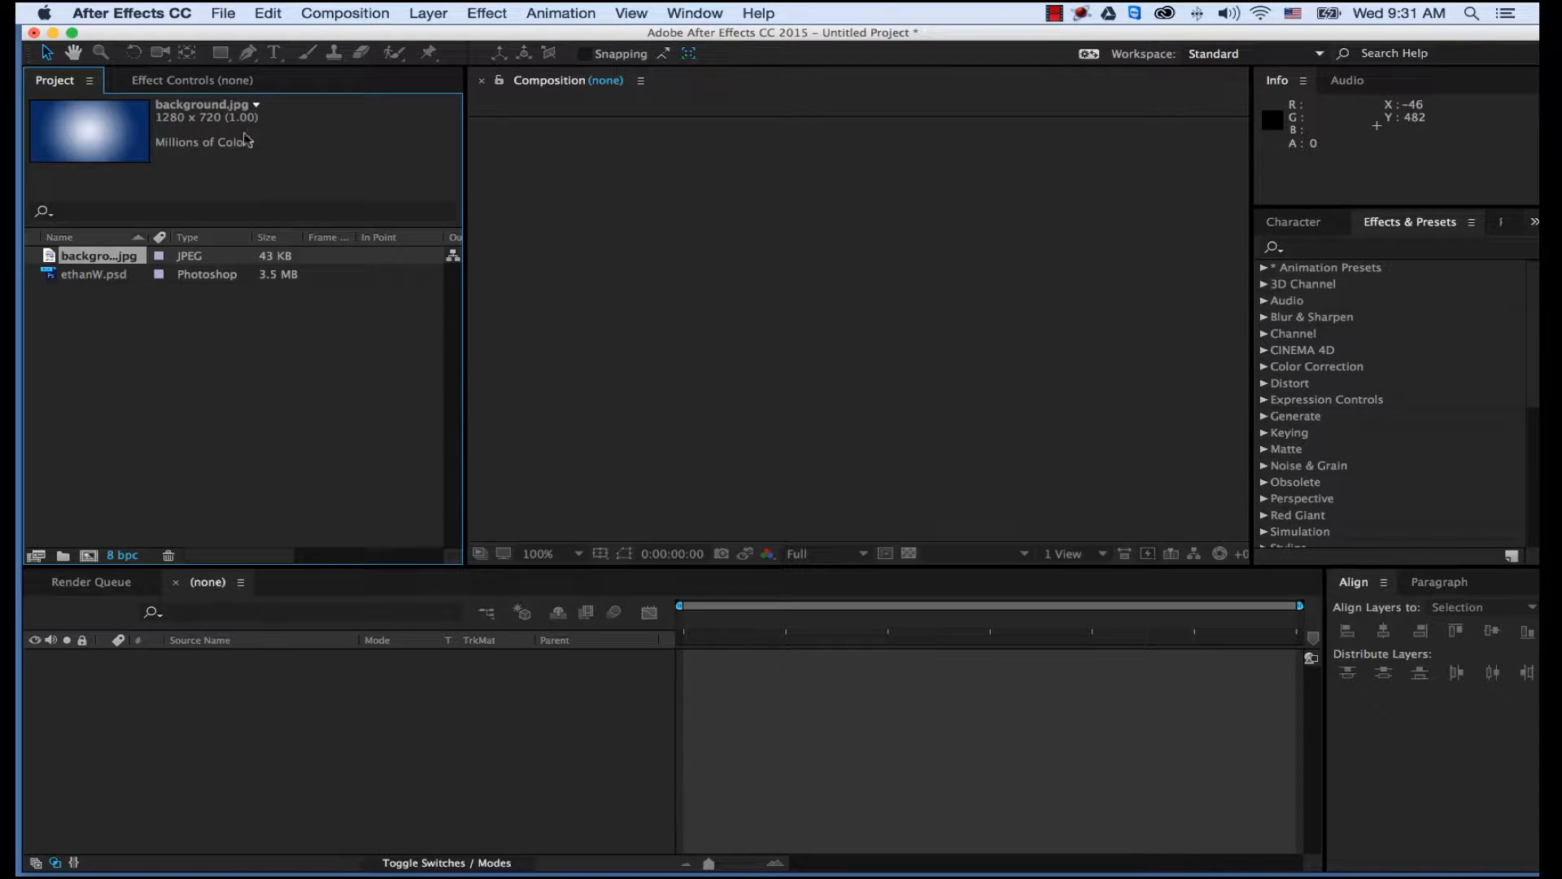
pyautogui.click(98, 277)
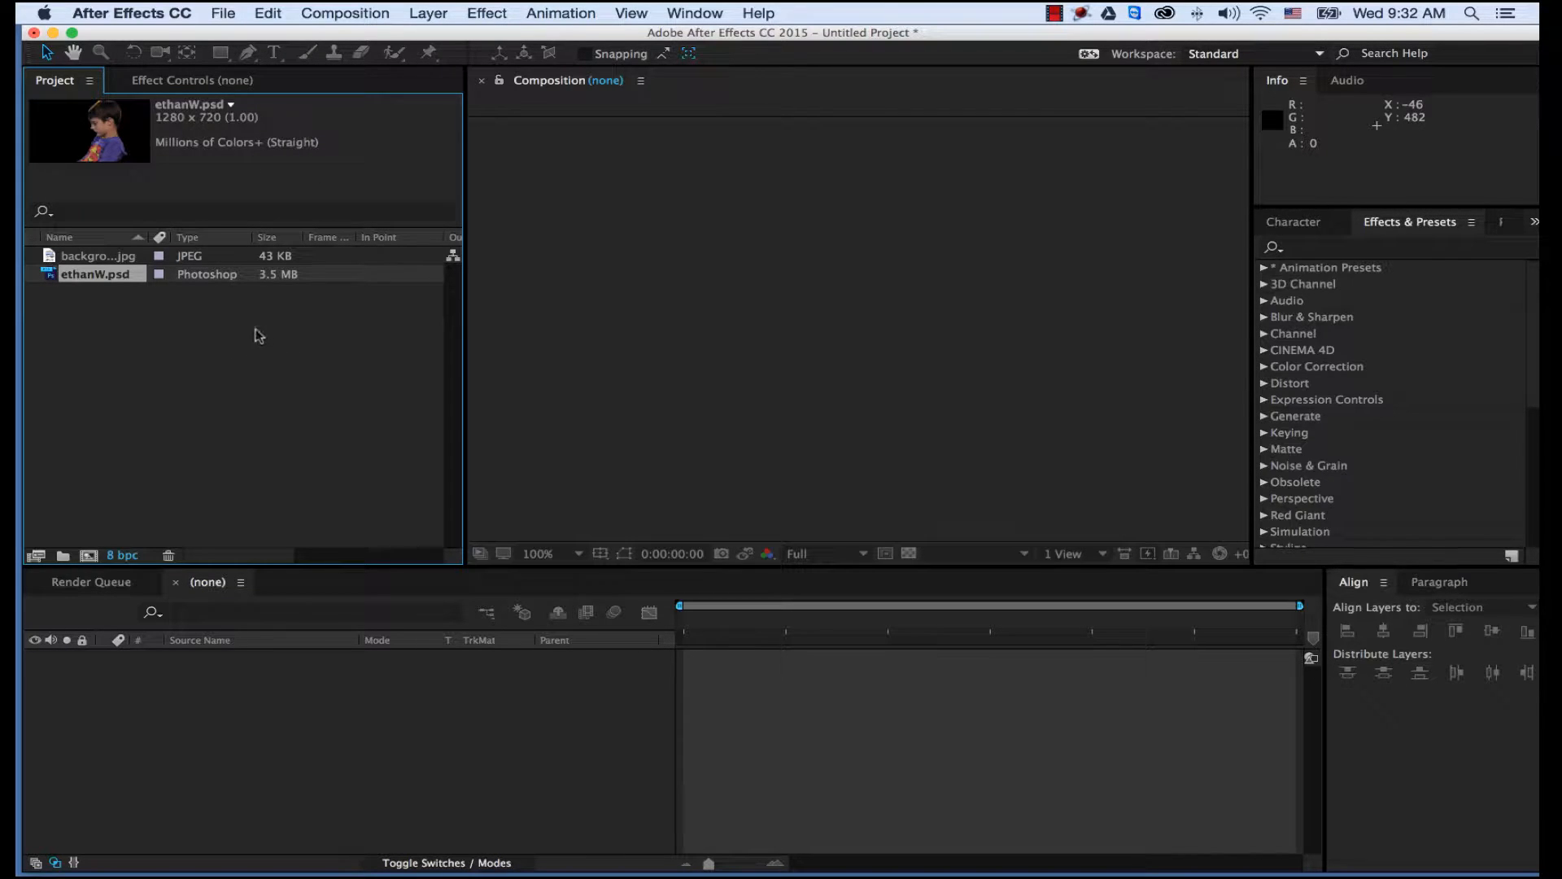
pyautogui.click(346, 16)
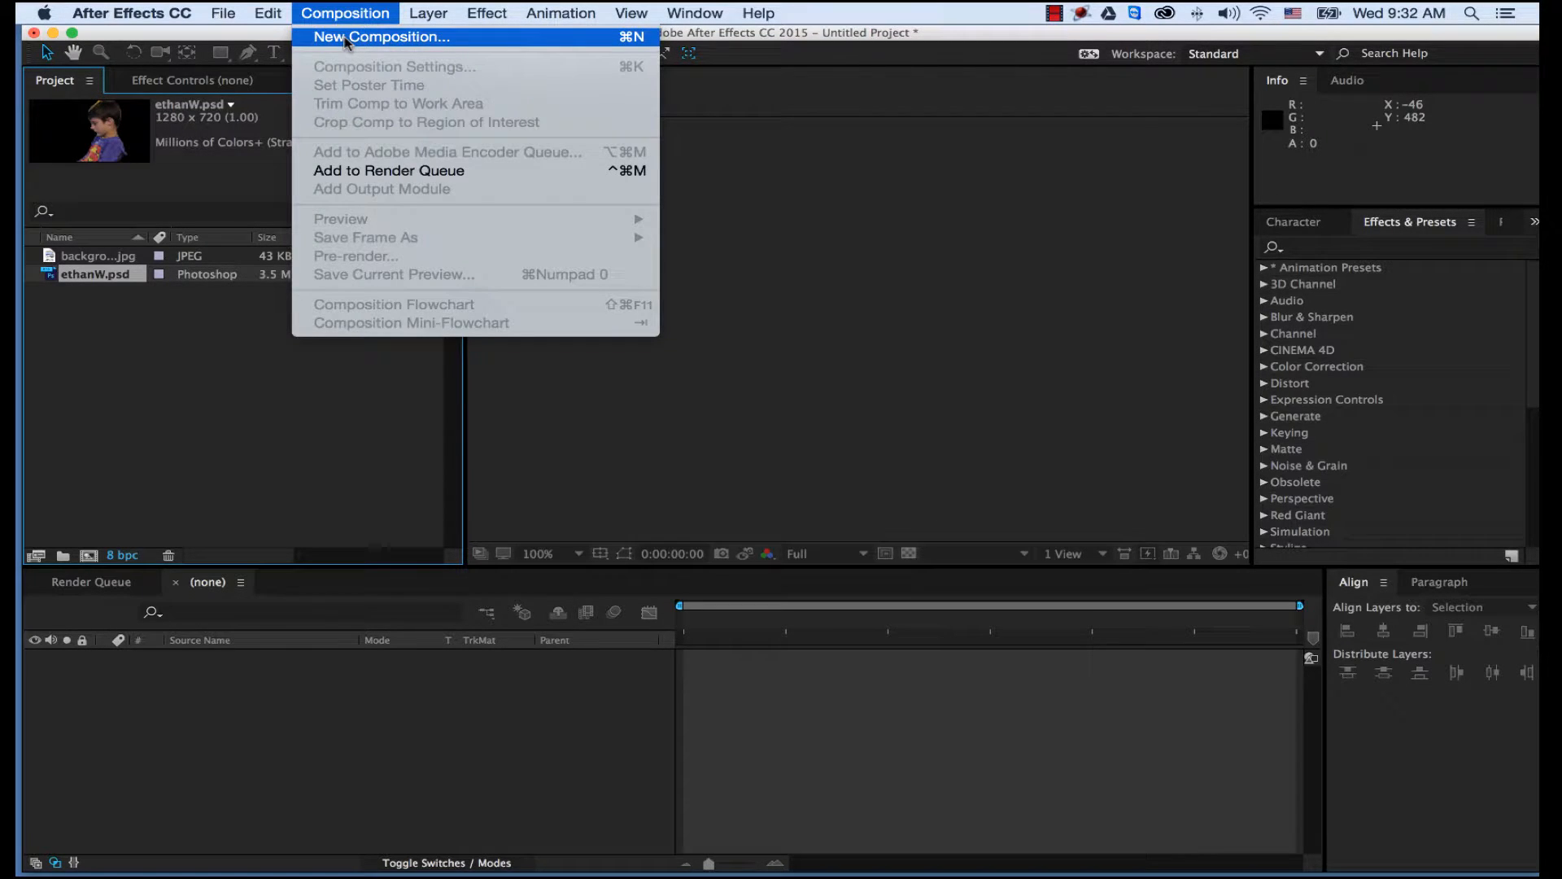
pyautogui.click(346, 38)
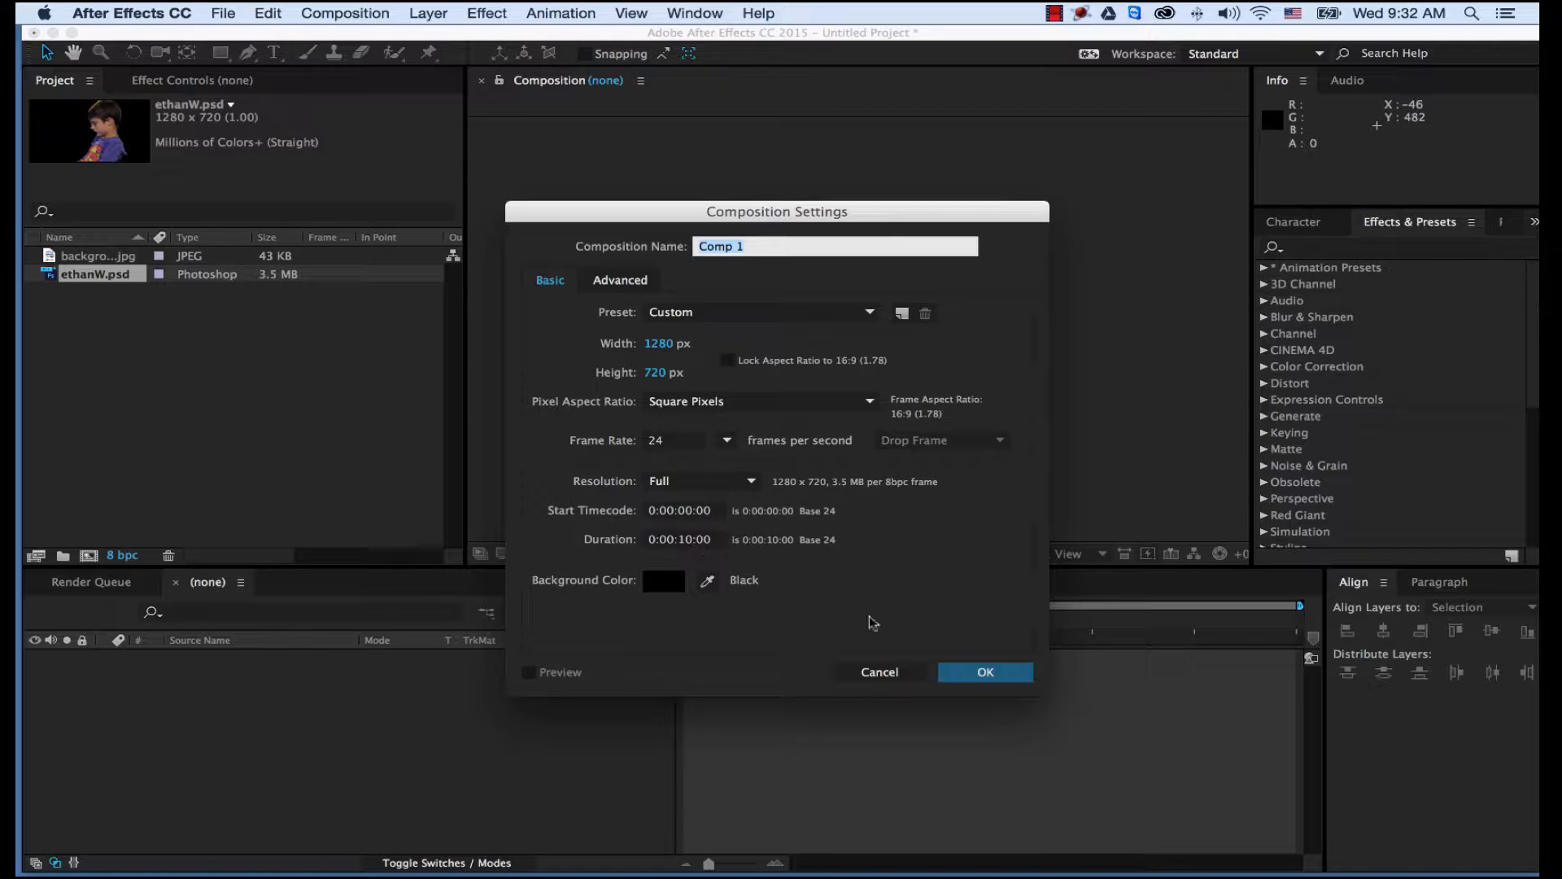
pyautogui.click(986, 673)
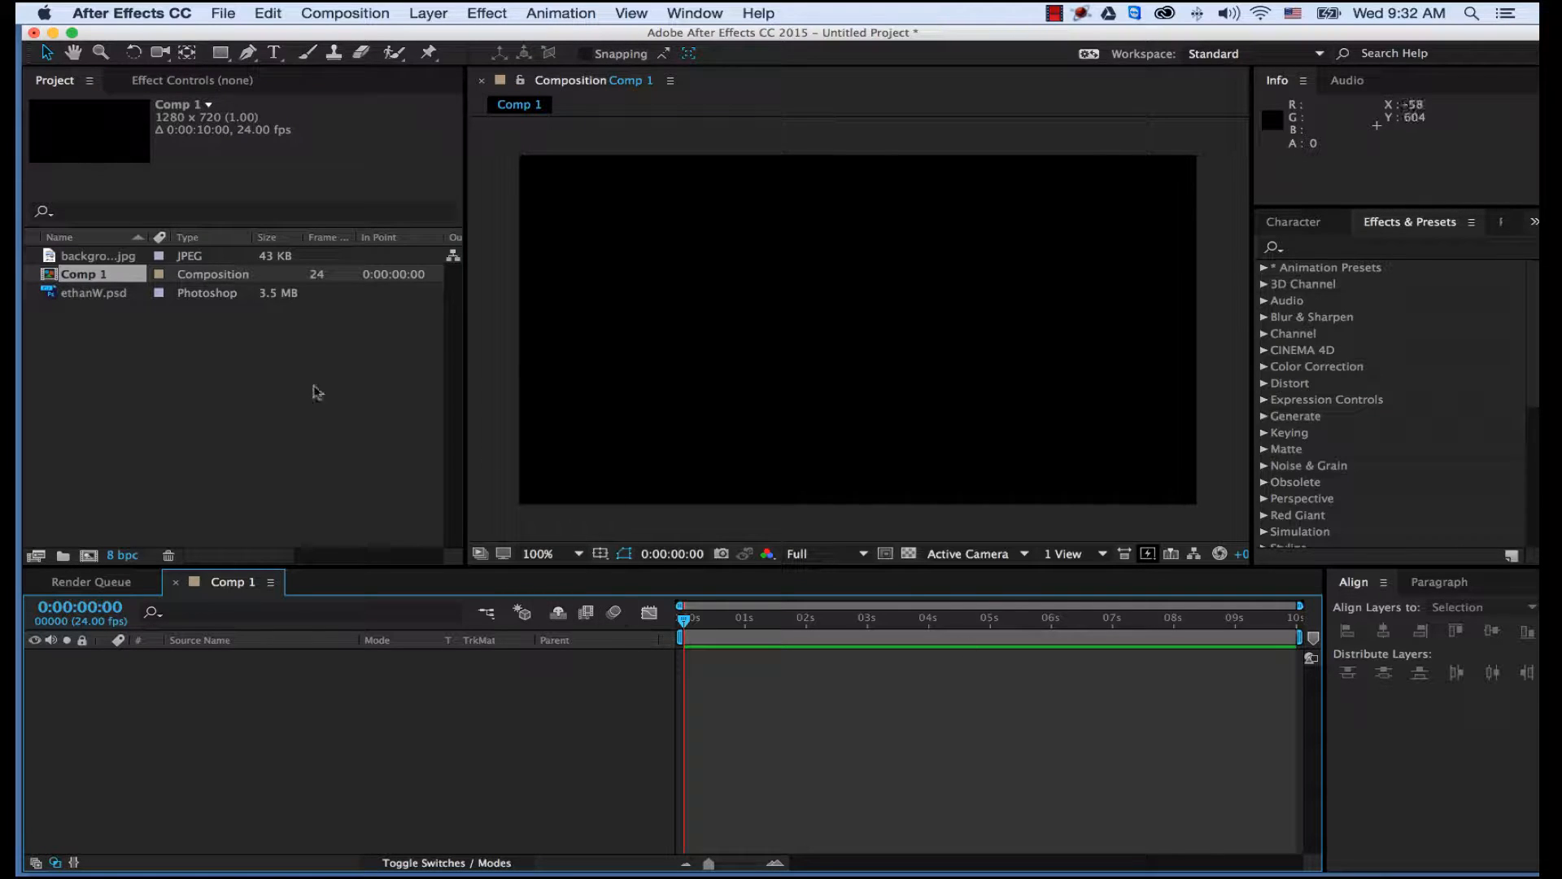
# Add background.jpg to the composition's timeline as its first layer.
pyautogui.click(79, 289)
pyautogui.click(81, 259)
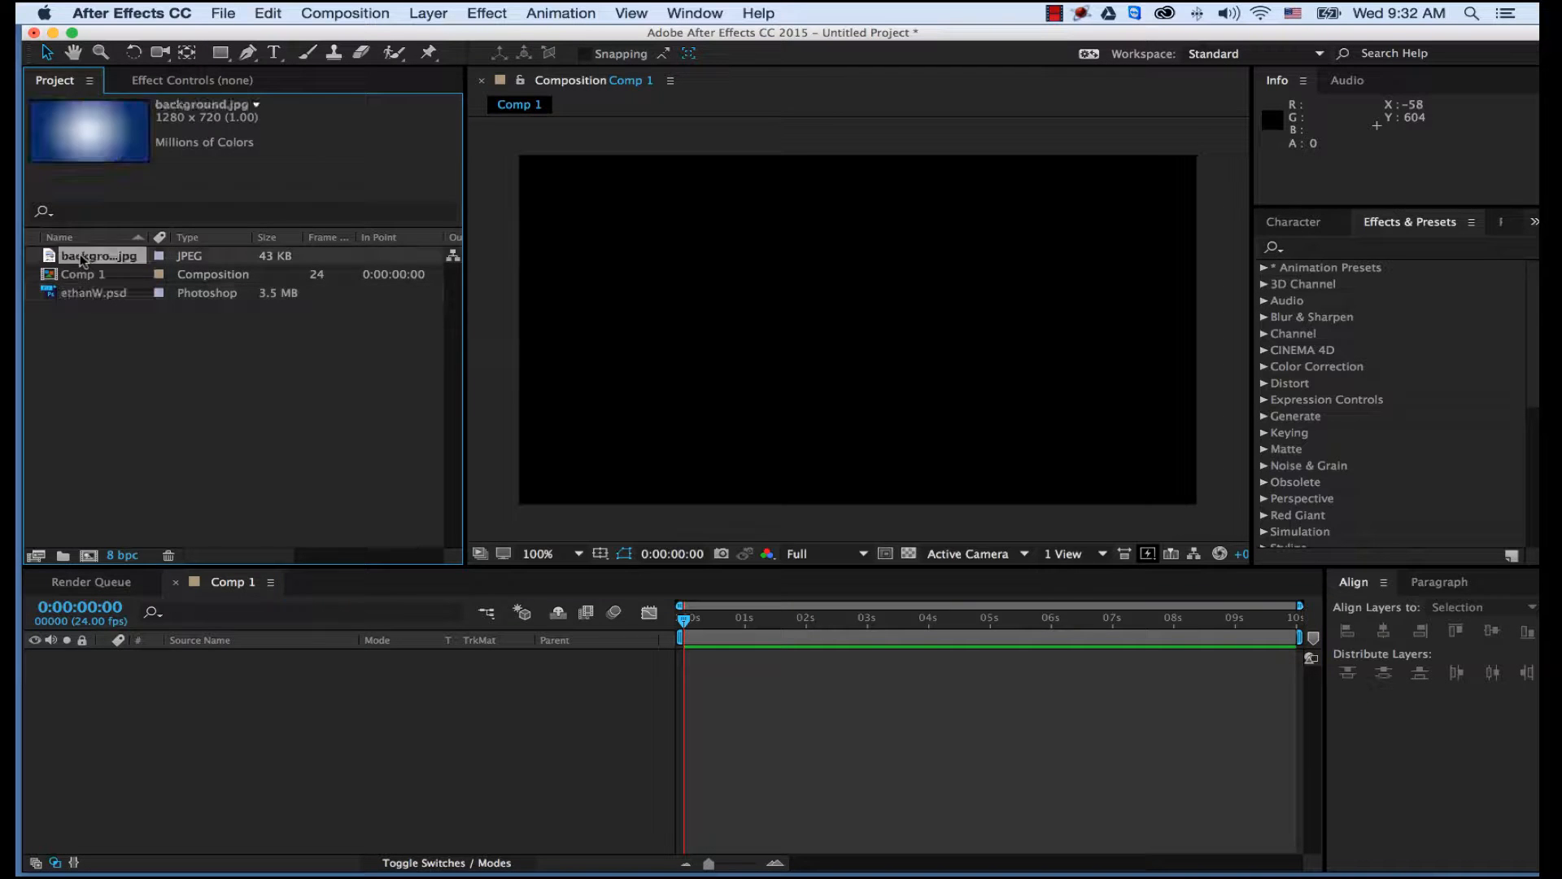
pyautogui.click(81, 293)
pyautogui.click(85, 258)
pyautogui.click(88, 316)
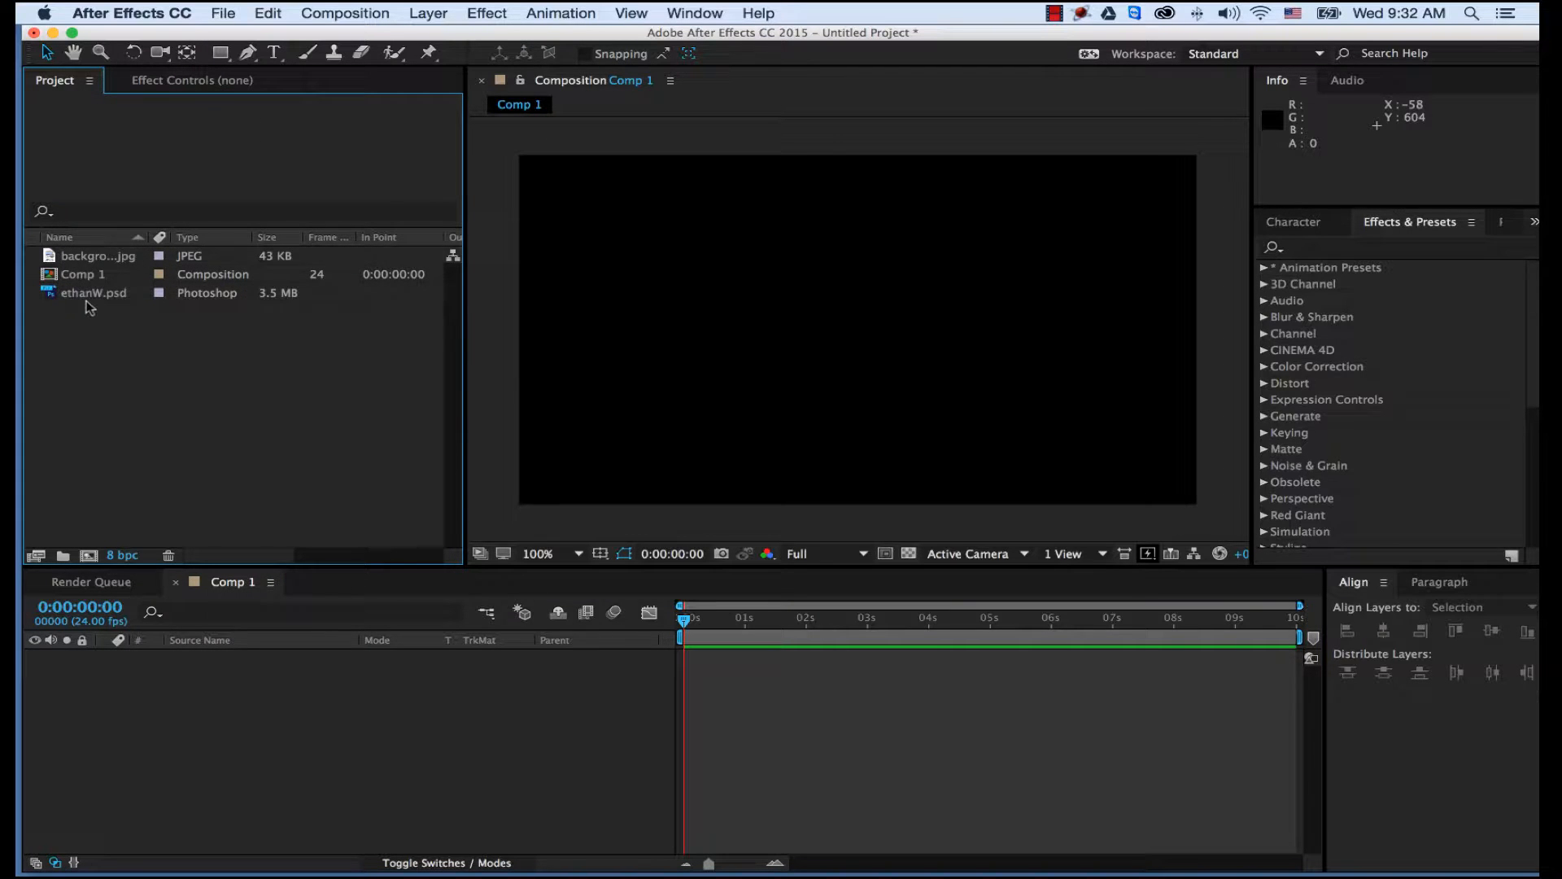
pyautogui.click(86, 296)
pyautogui.click(80, 259)
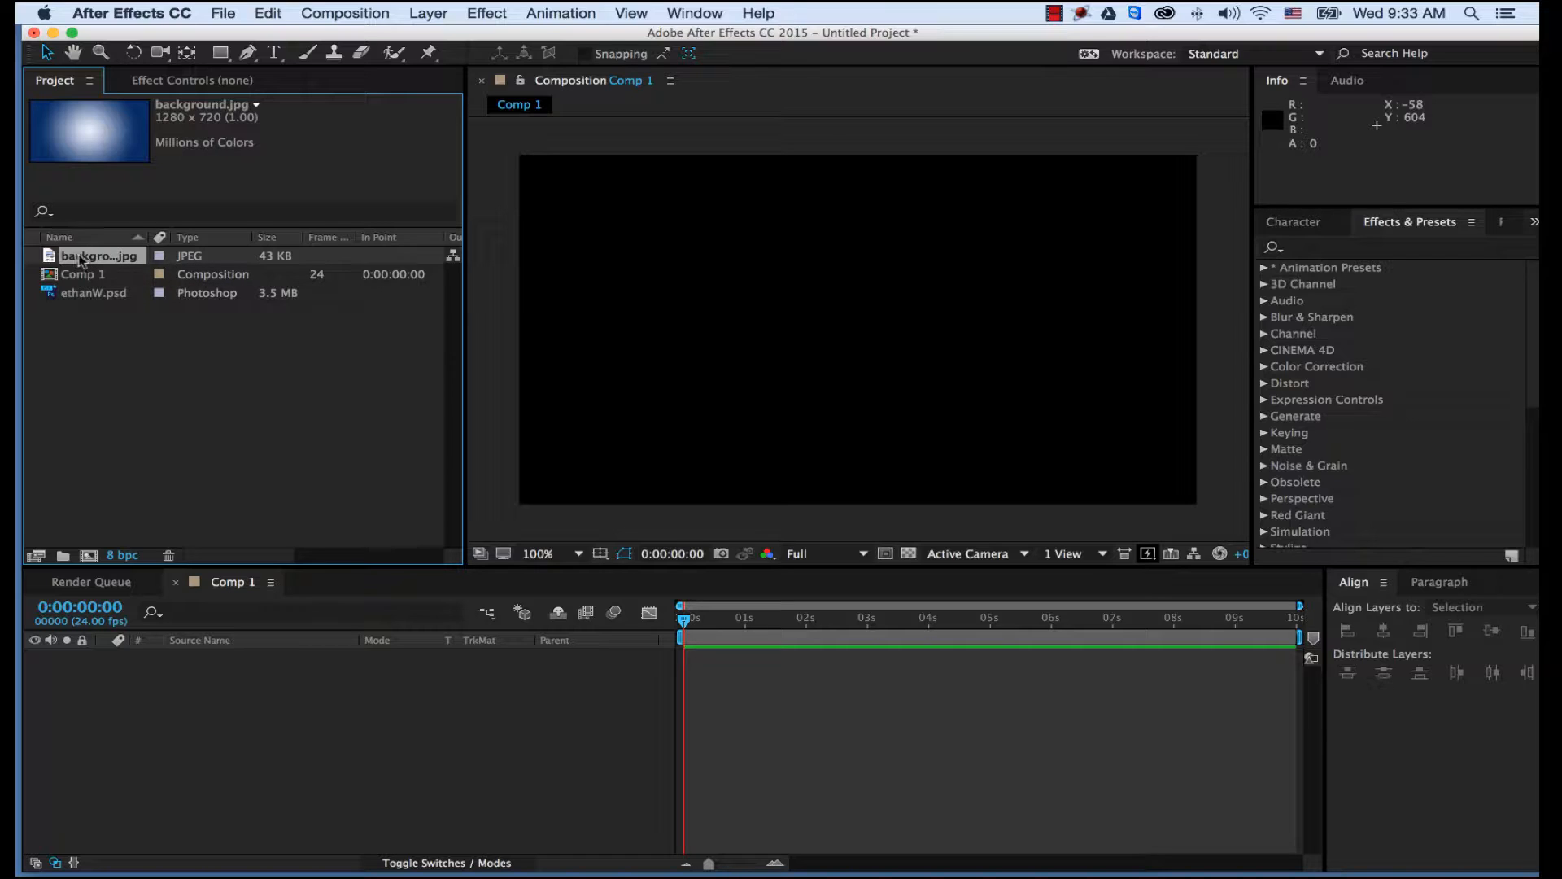
pyautogui.moveTo(86, 261); pyautogui.dragTo(186, 713)
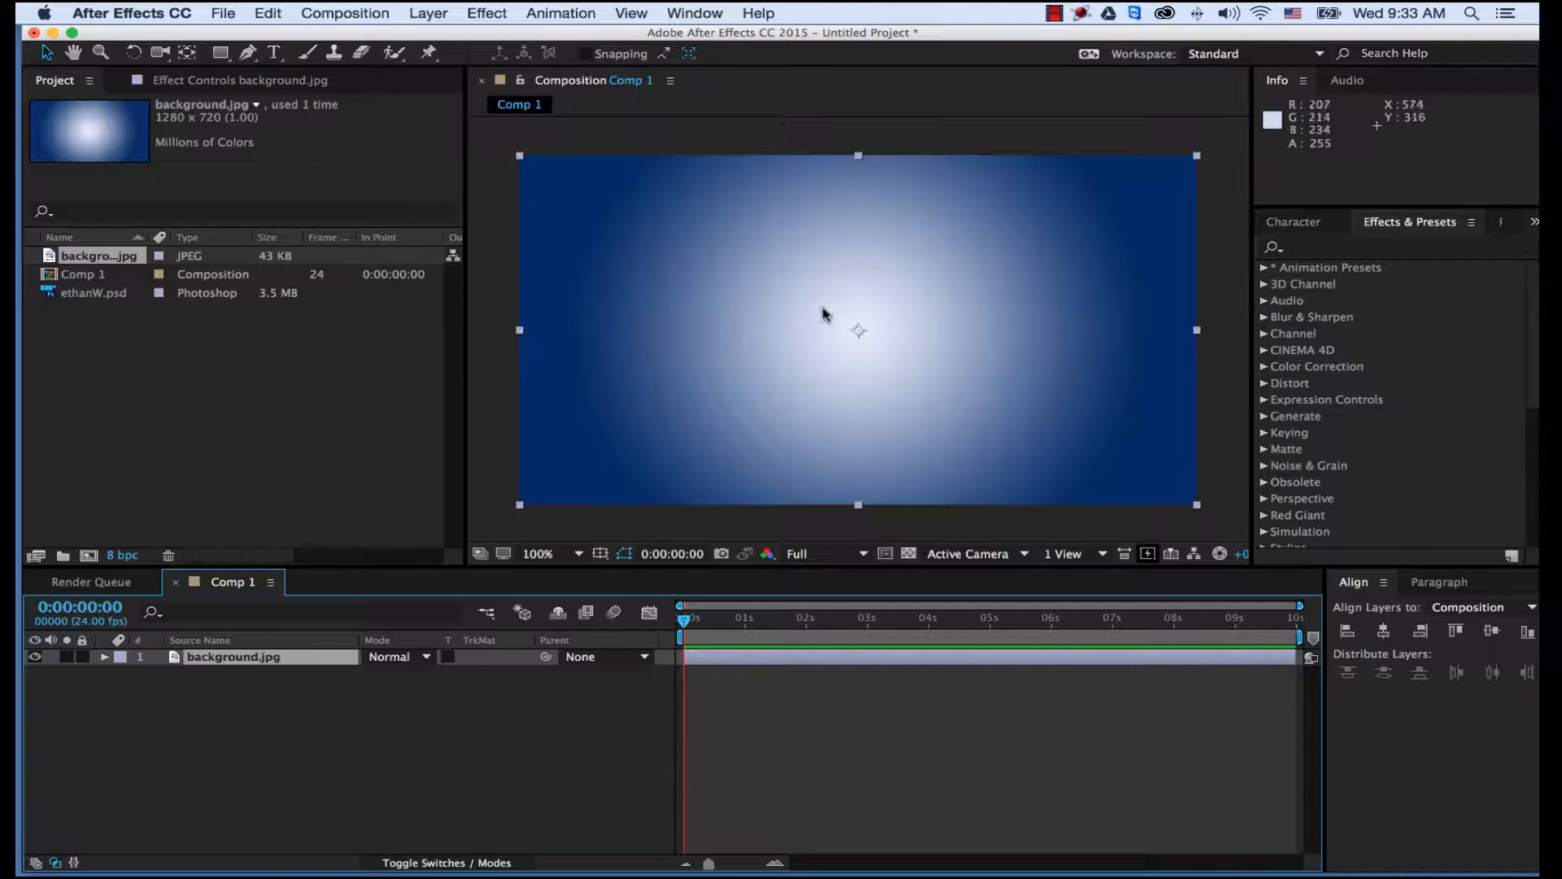
# Try placing a second copy of background.jpg directly in the composition view and moving it, and delete that copy.
pyautogui.click(92, 262)
pyautogui.moveTo(92, 262); pyautogui.dragTo(797, 368)
pyautogui.moveTo(885, 398); pyautogui.dragTo(980, 372)
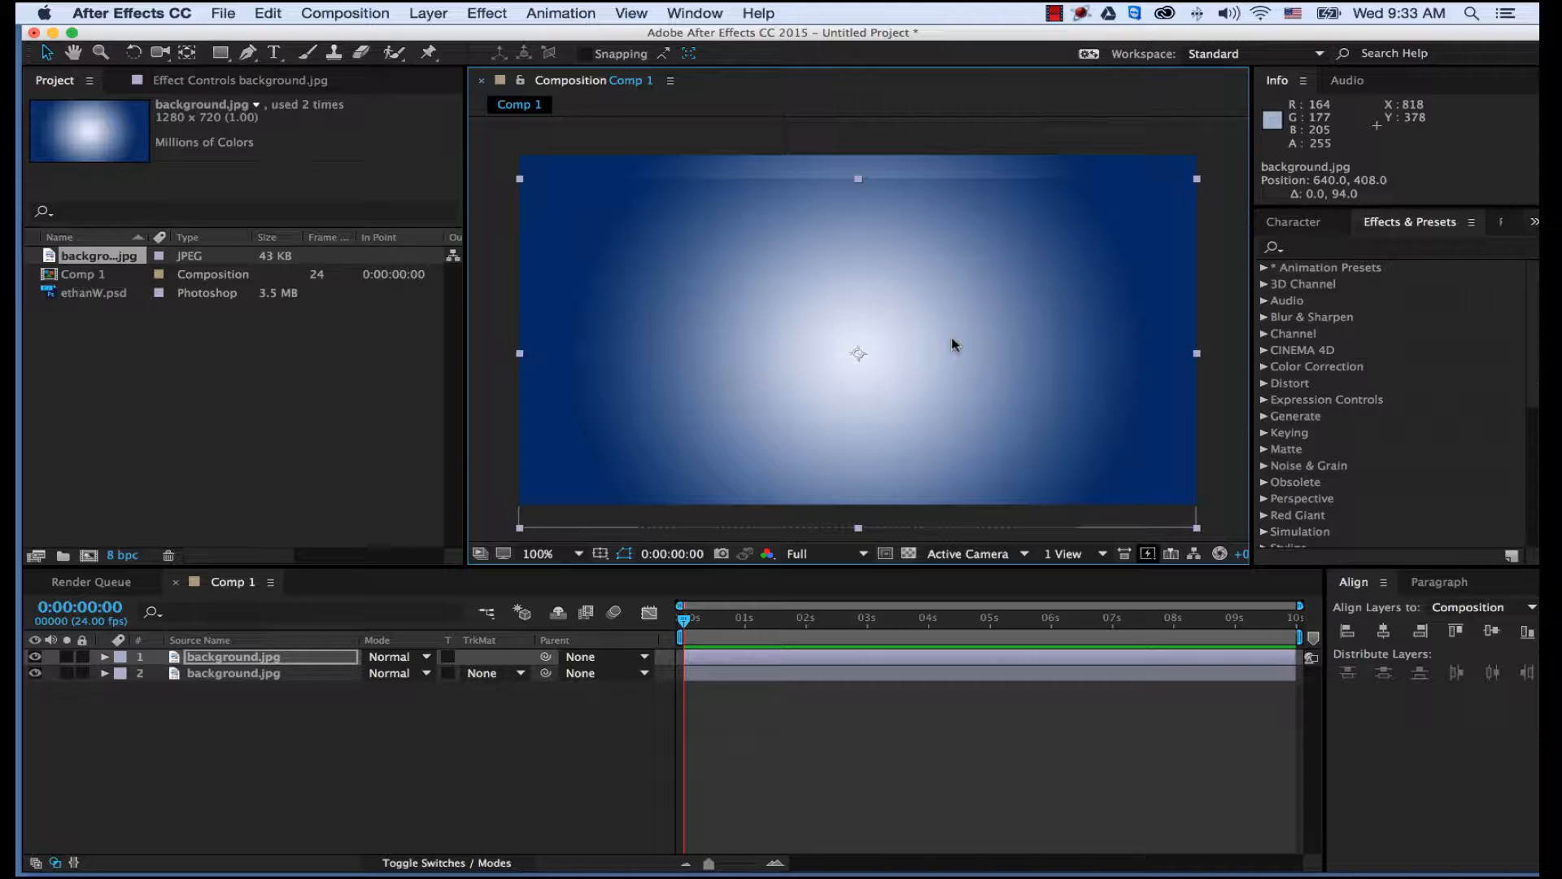
pyautogui.press('Delete')
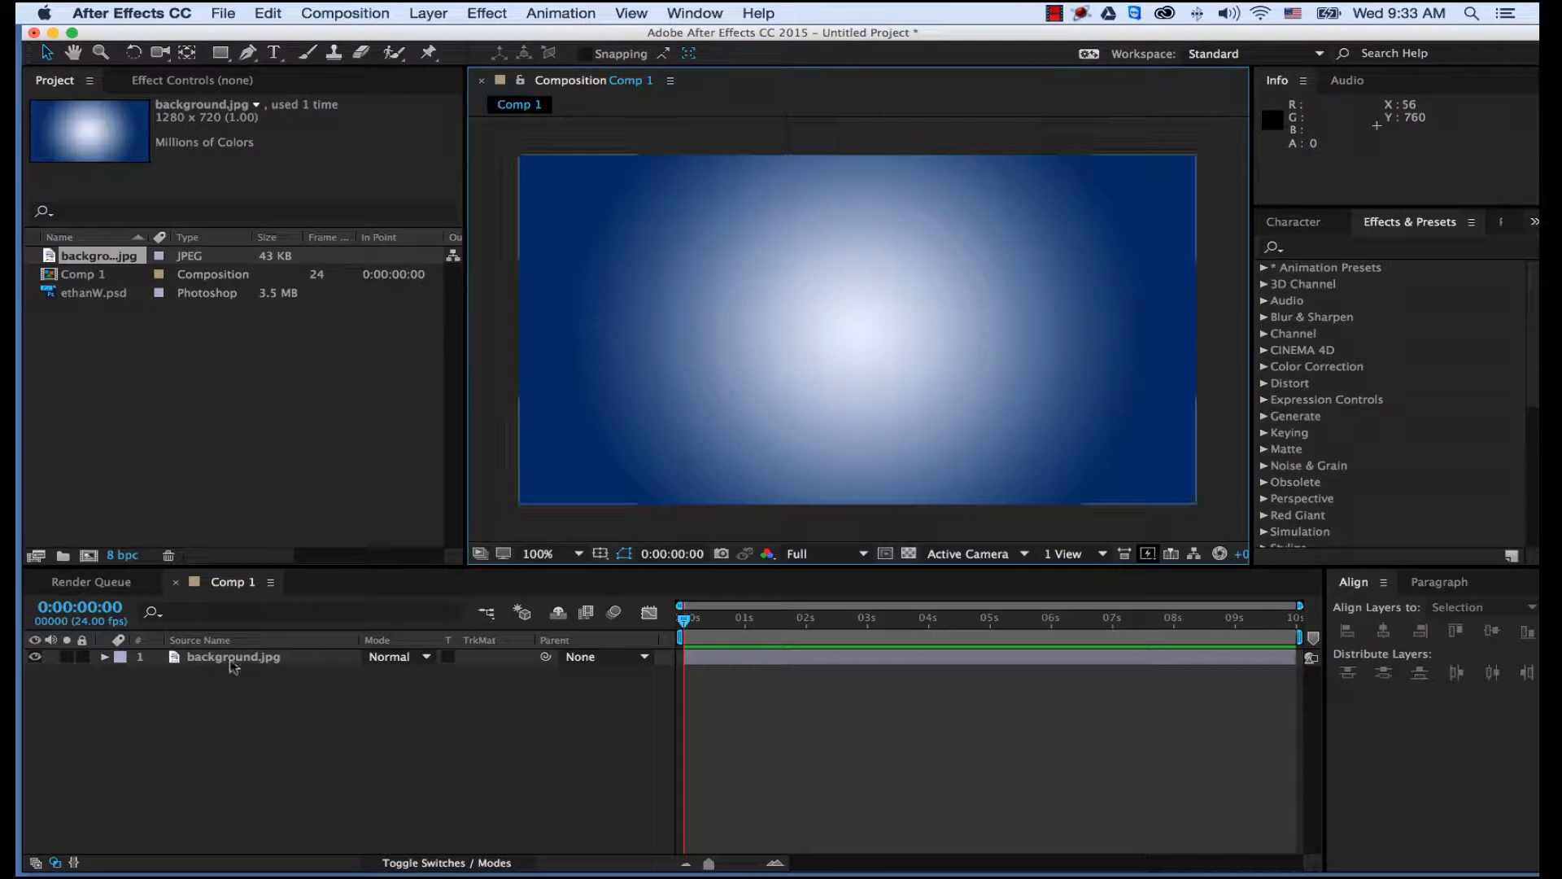
# Examine the transform properties of the background.jpg layer and collapse them again.
pyautogui.click(198, 664)
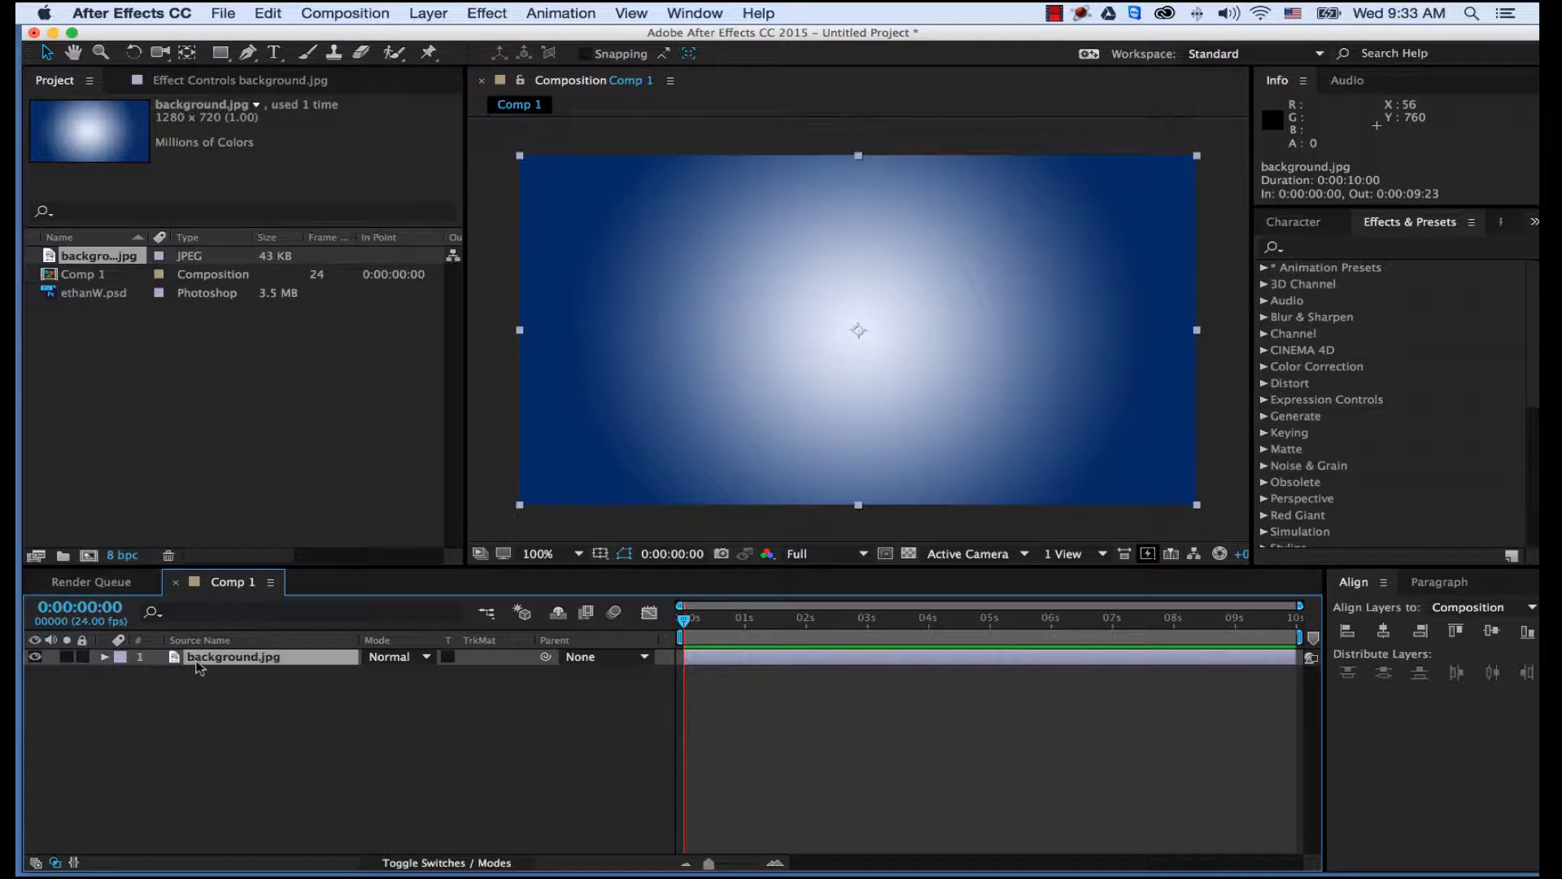
pyautogui.click(104, 657)
pyautogui.click(122, 675)
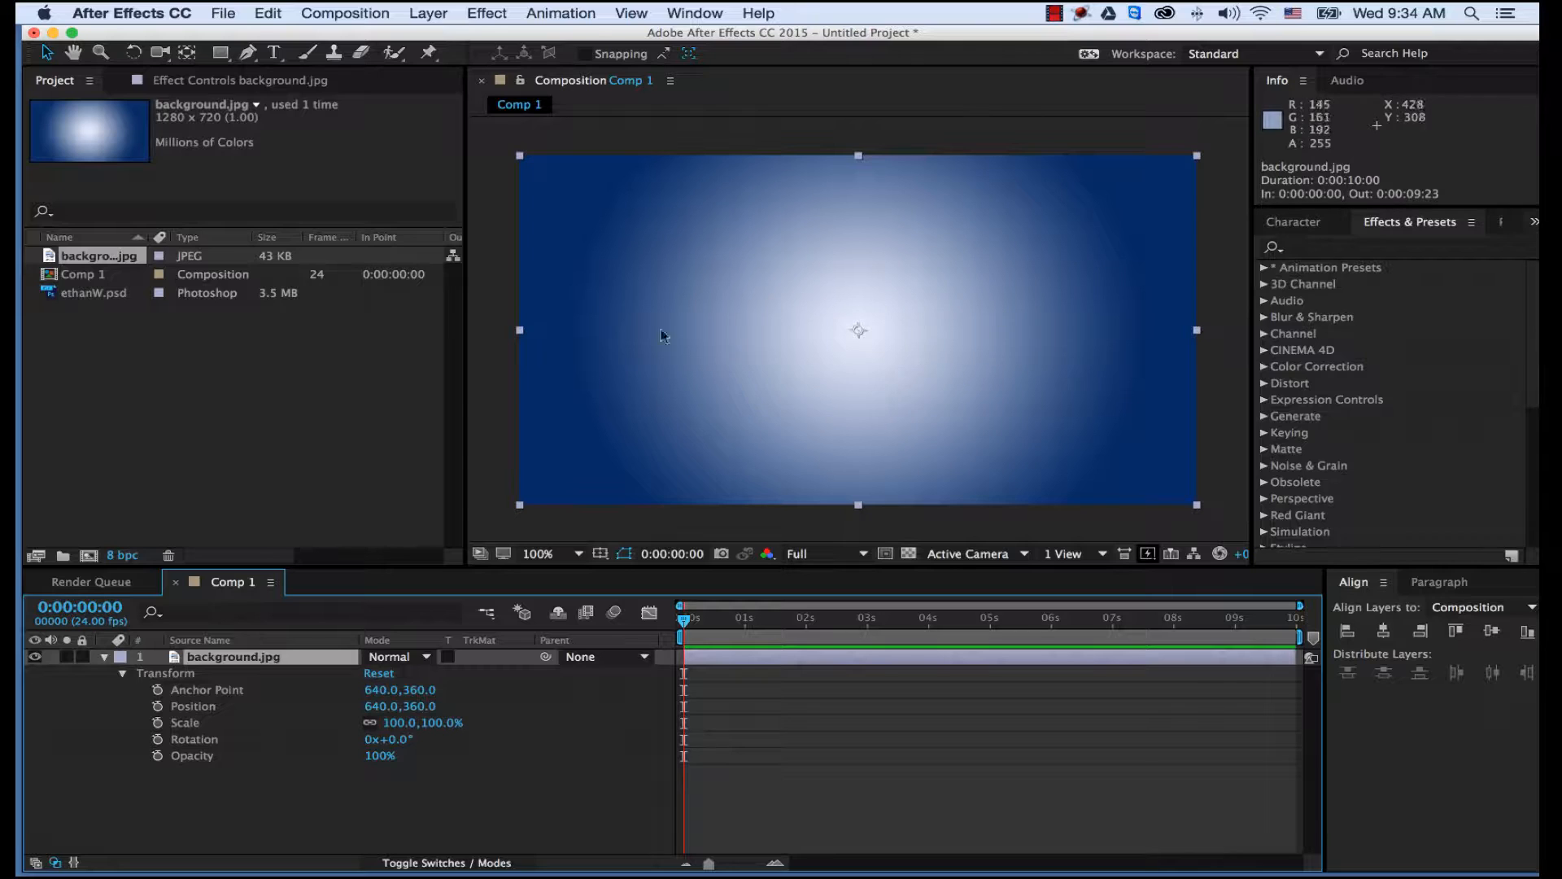
pyautogui.click(105, 658)
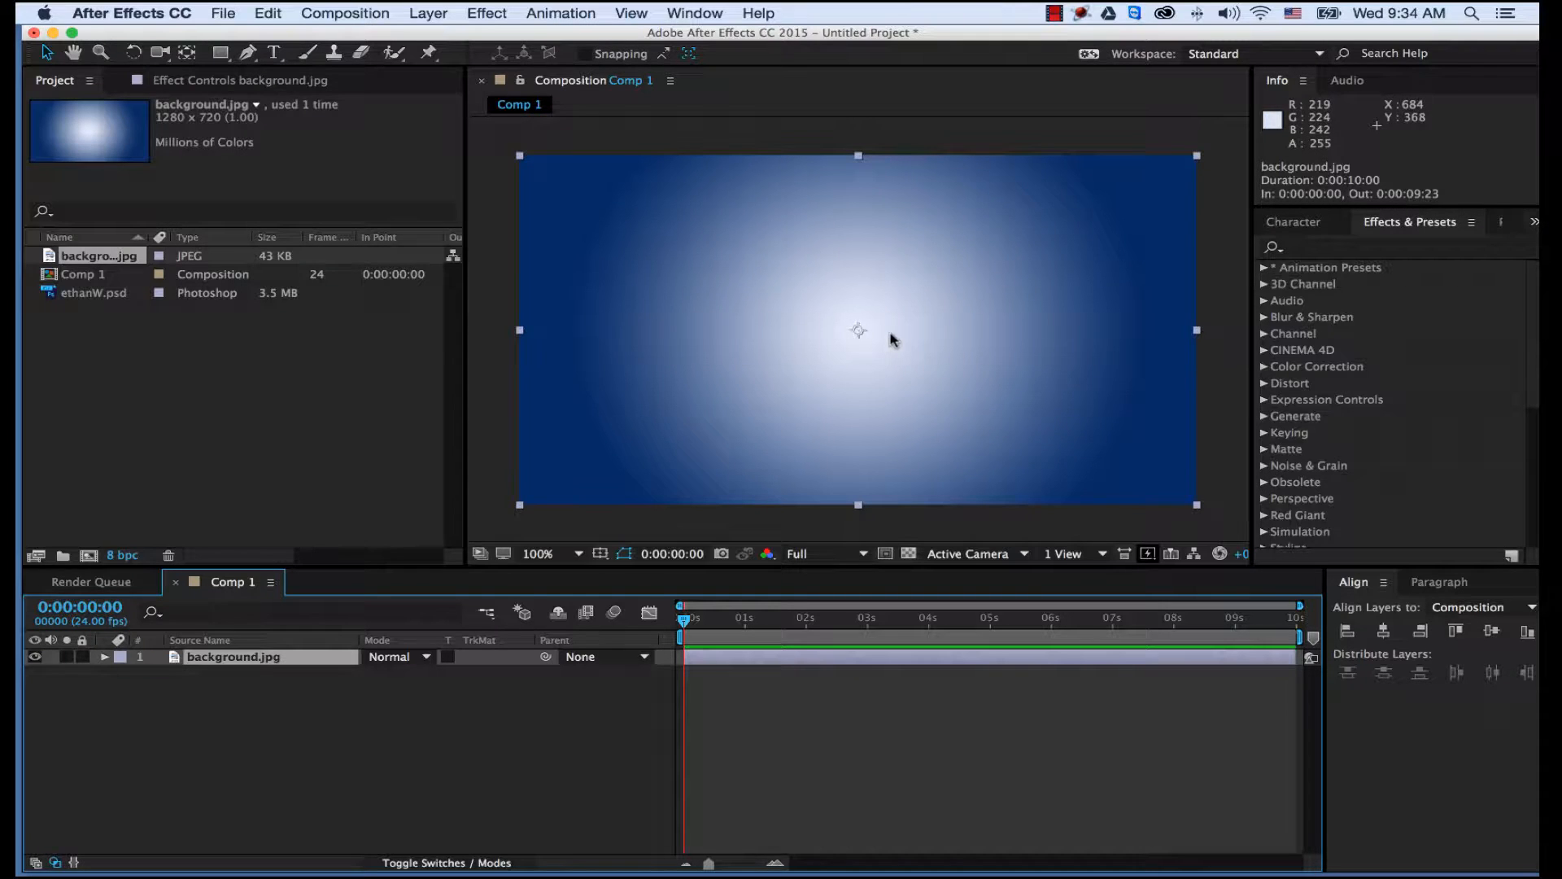
# Add ethanW.psd to the composition as a layer above background.jpg.
pyautogui.click(111, 325)
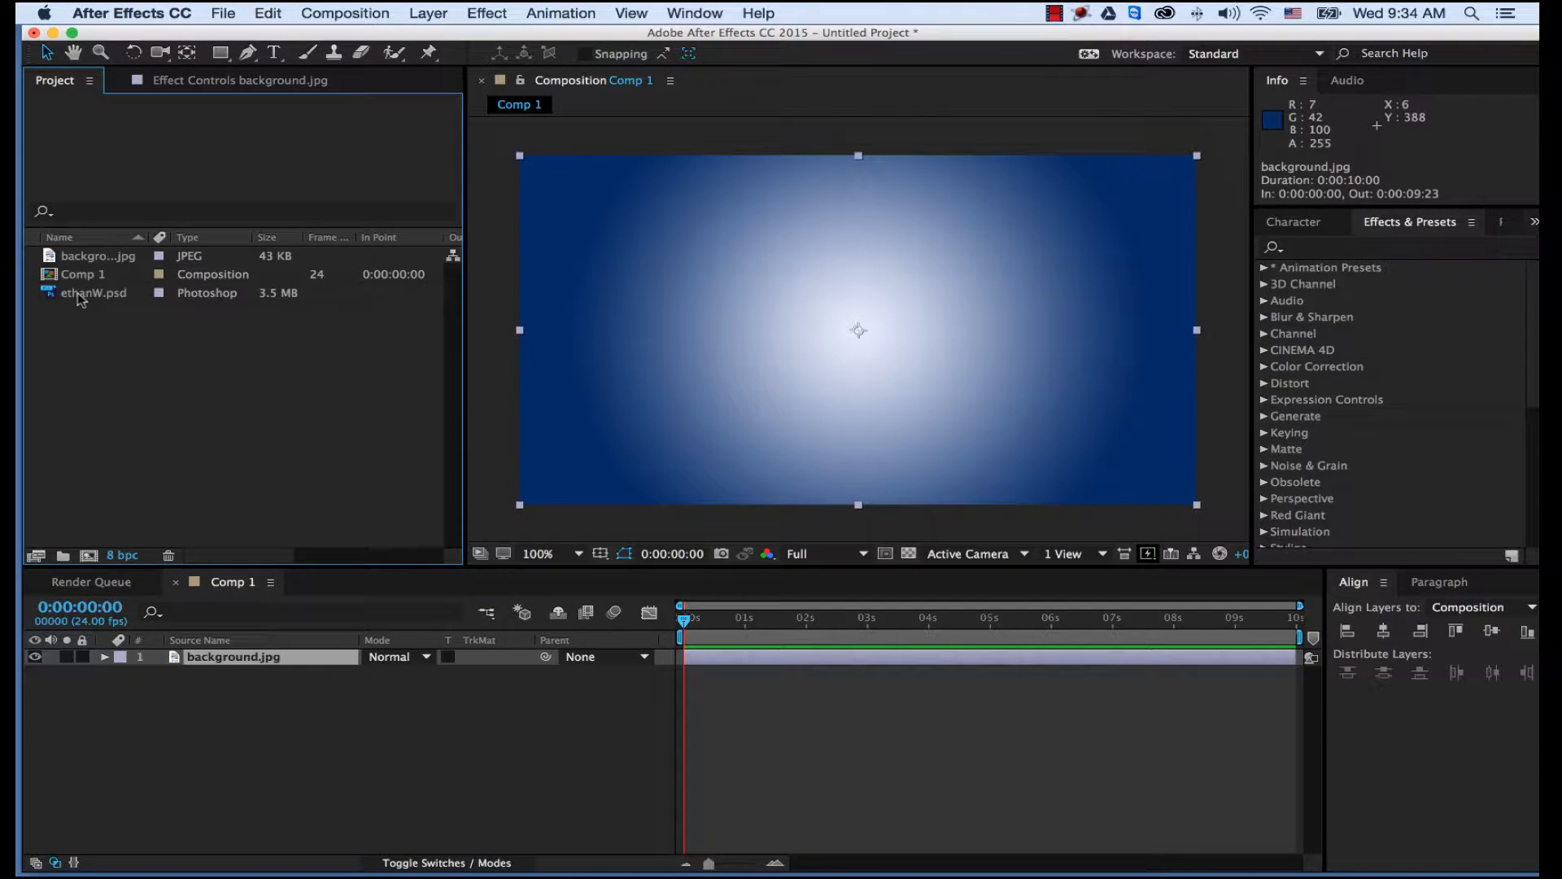
pyautogui.click(81, 294)
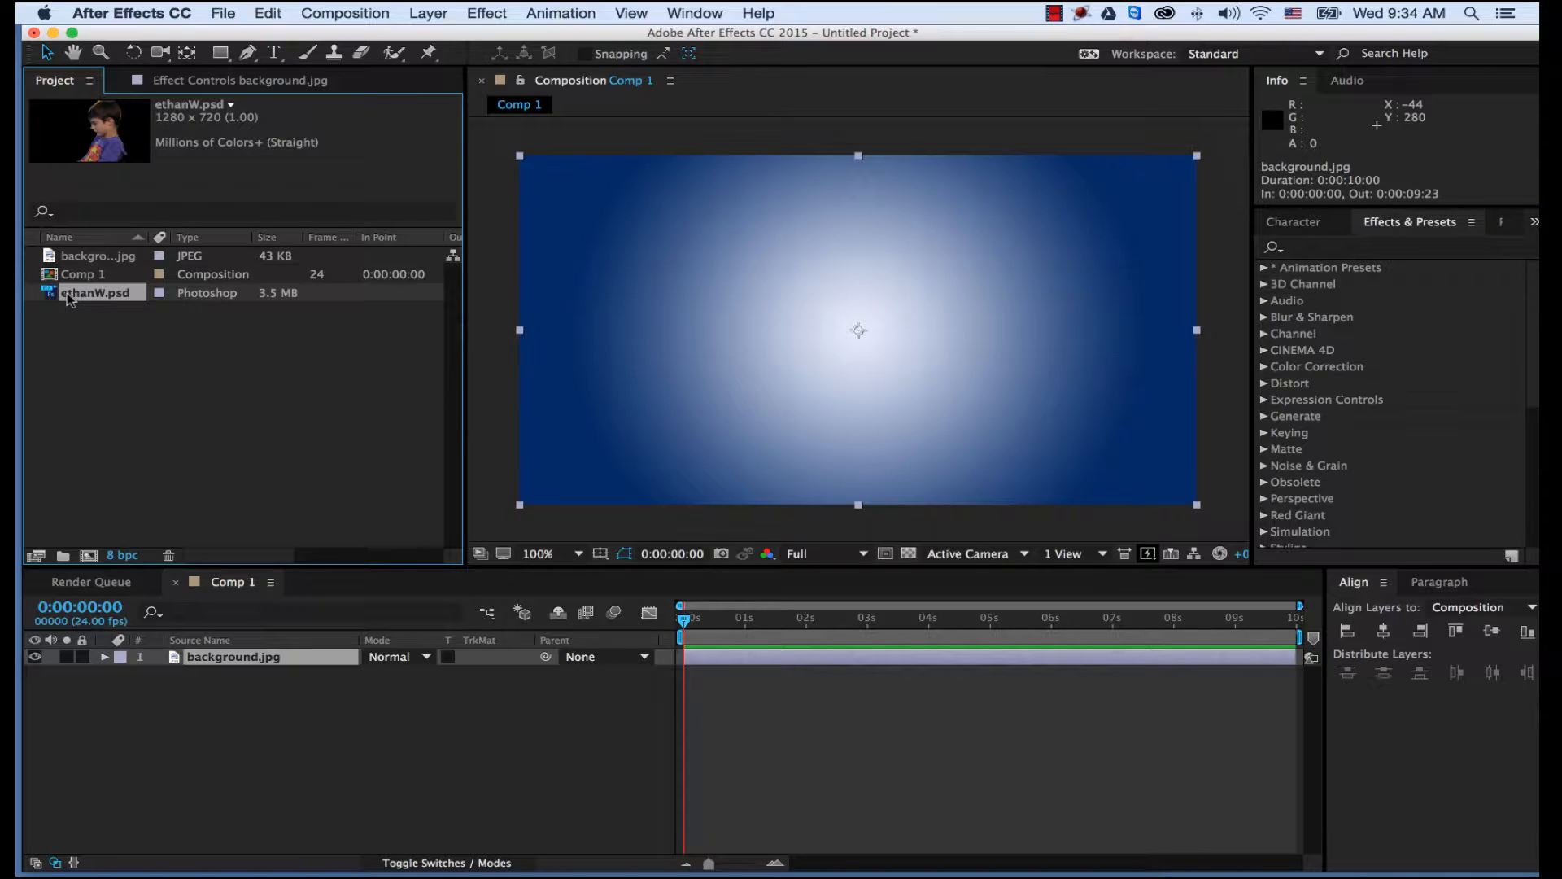
pyautogui.moveTo(69, 298); pyautogui.dragTo(214, 658)
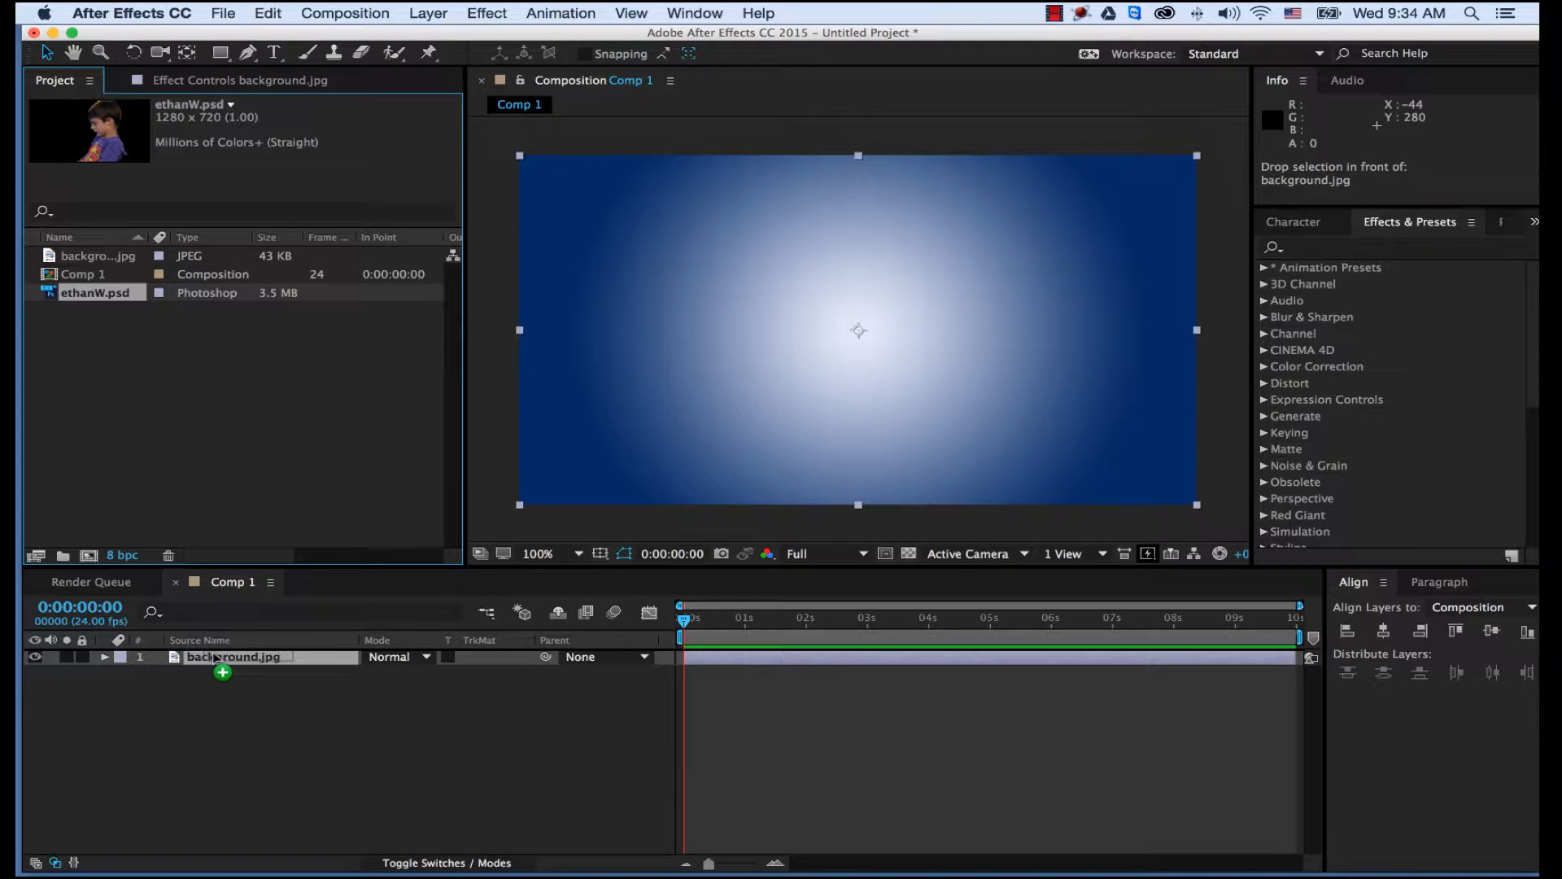
pyautogui.moveTo(214, 657)
pyautogui.mouseDown()
pyautogui.moveTo(201, 655)
pyautogui.moveTo(228, 656)
pyautogui.mouseUp()
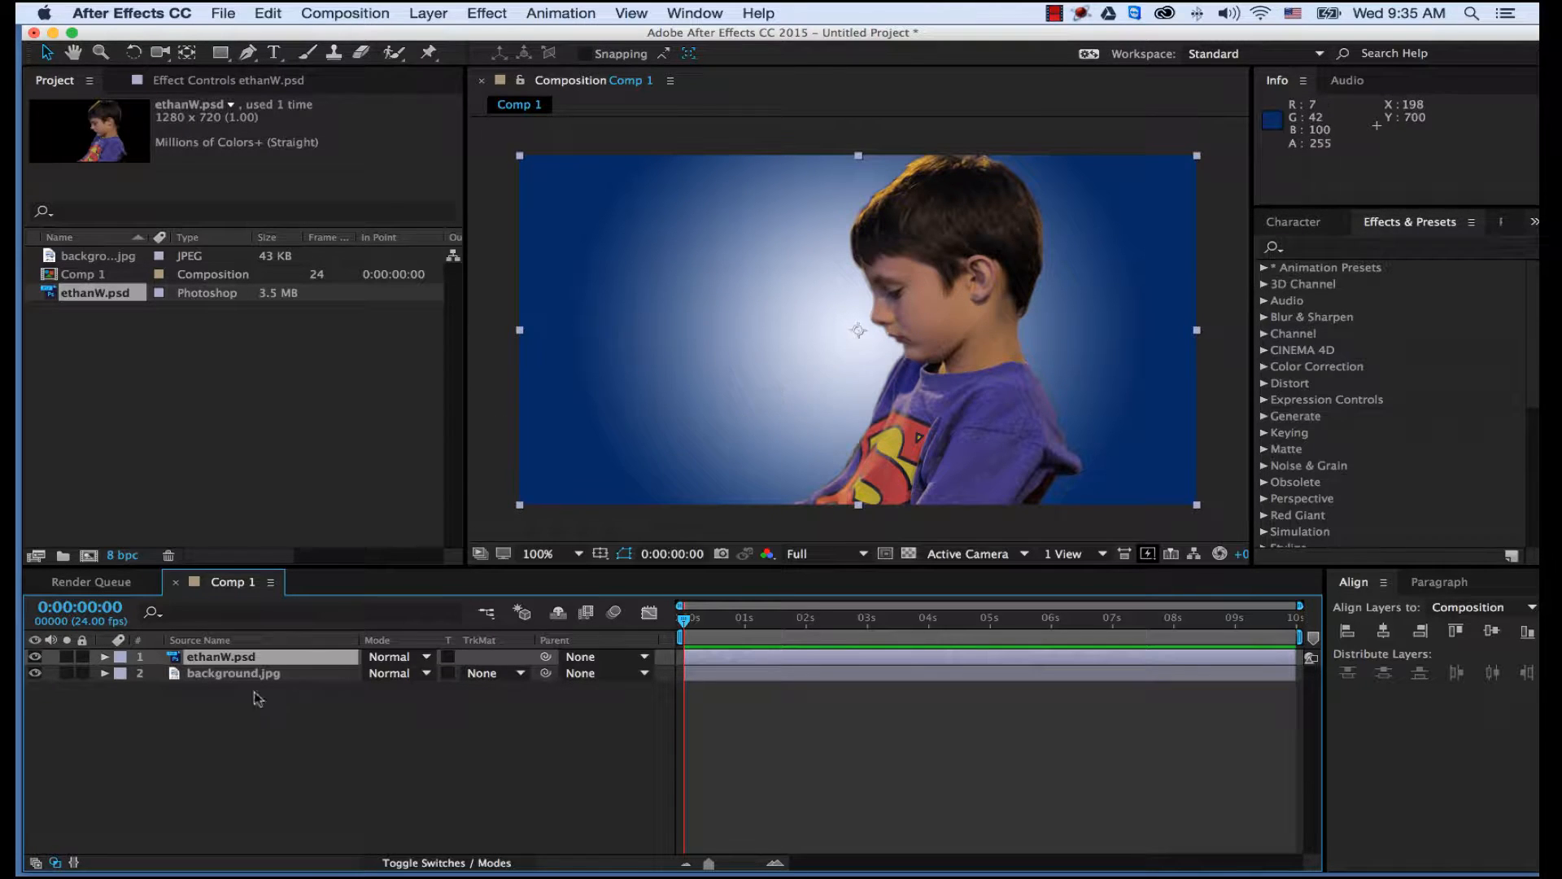
# Examine the transform properties of the ethanW.psd layer and collapse them again.
pyautogui.click(104, 659)
pyautogui.click(123, 674)
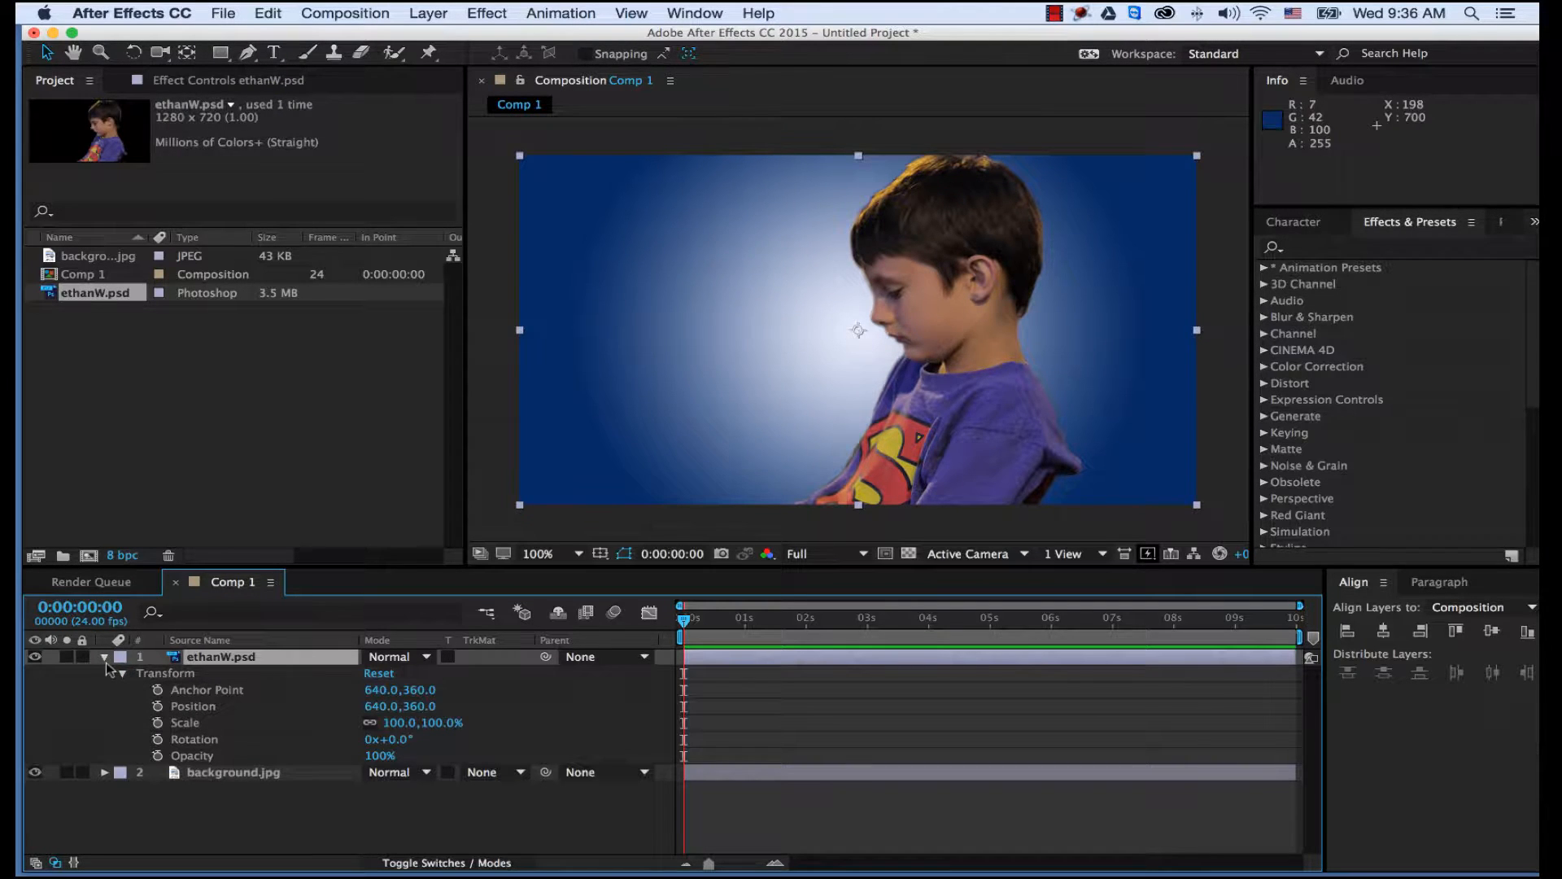
pyautogui.click(104, 658)
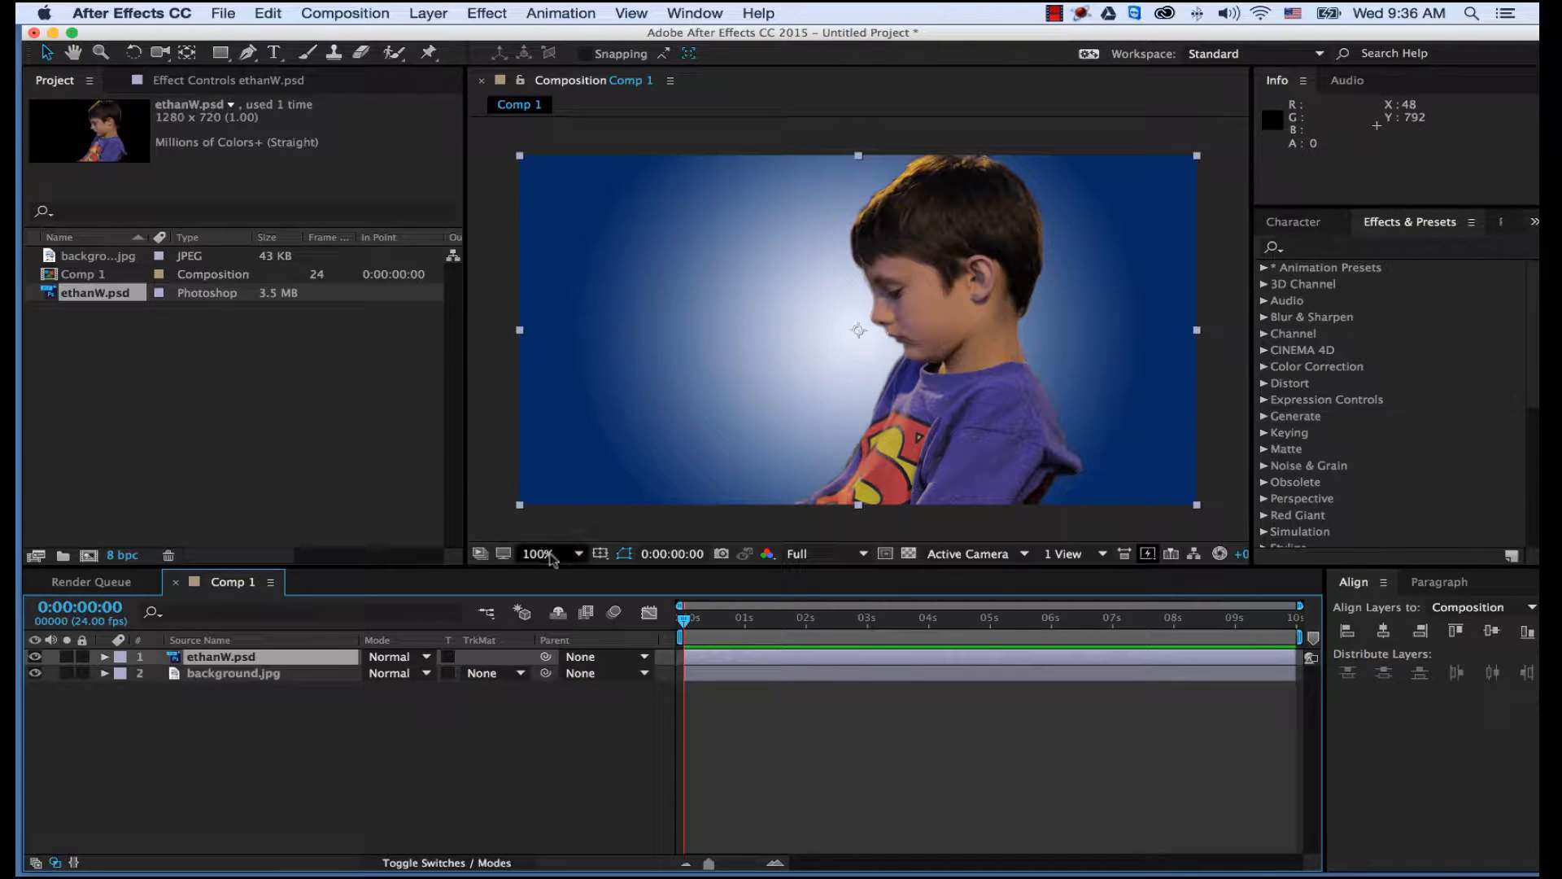
# Overlay the Title/Action Safe guides on the composition view and deselect all layers.
pyautogui.click(602, 553)
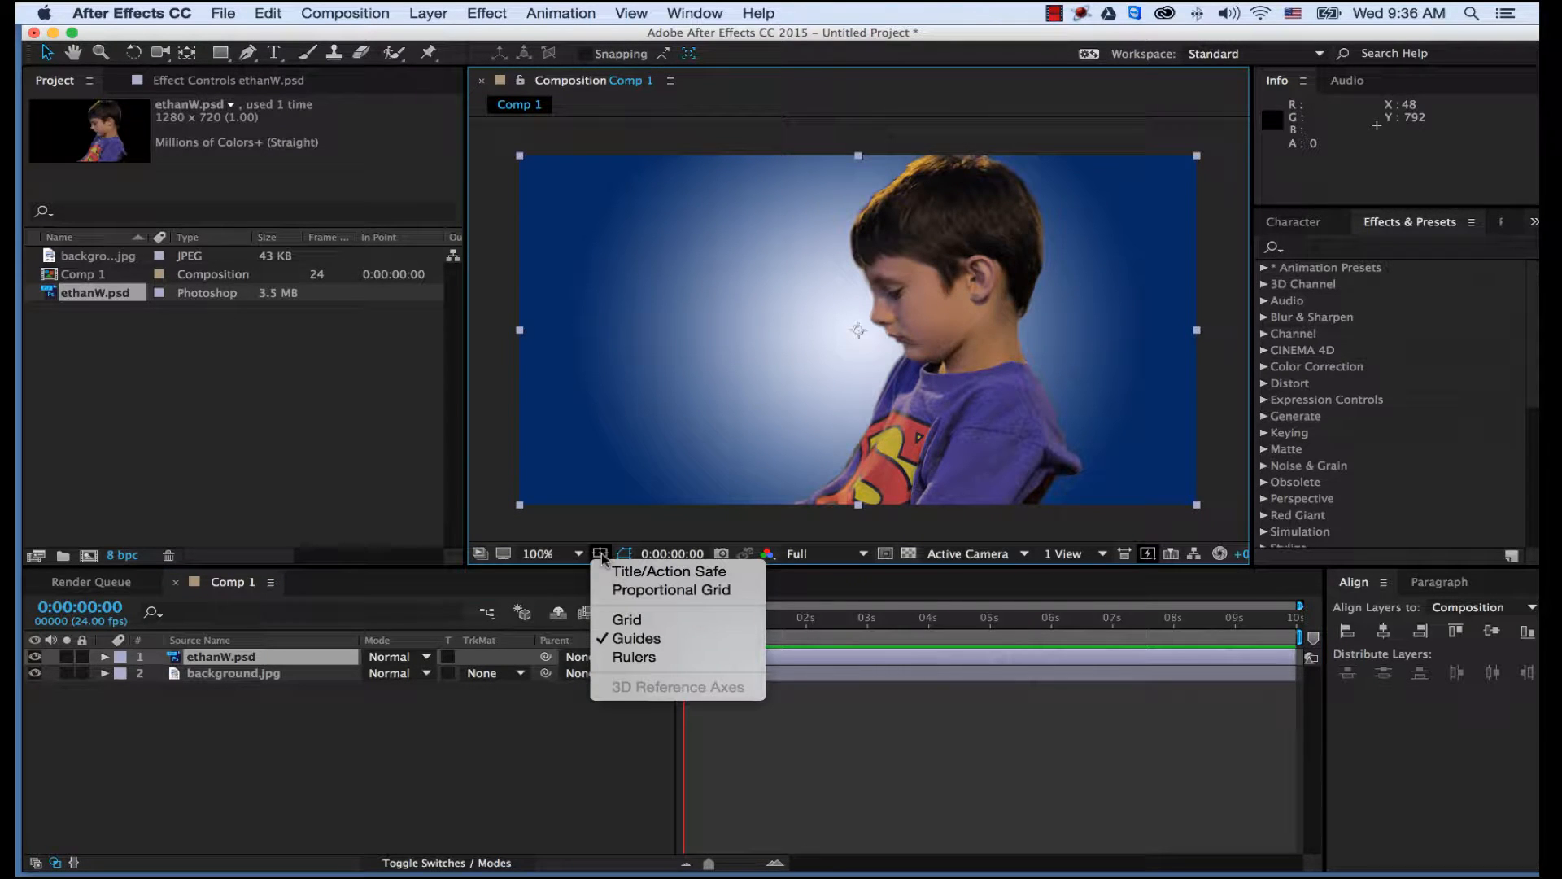
pyautogui.click(657, 574)
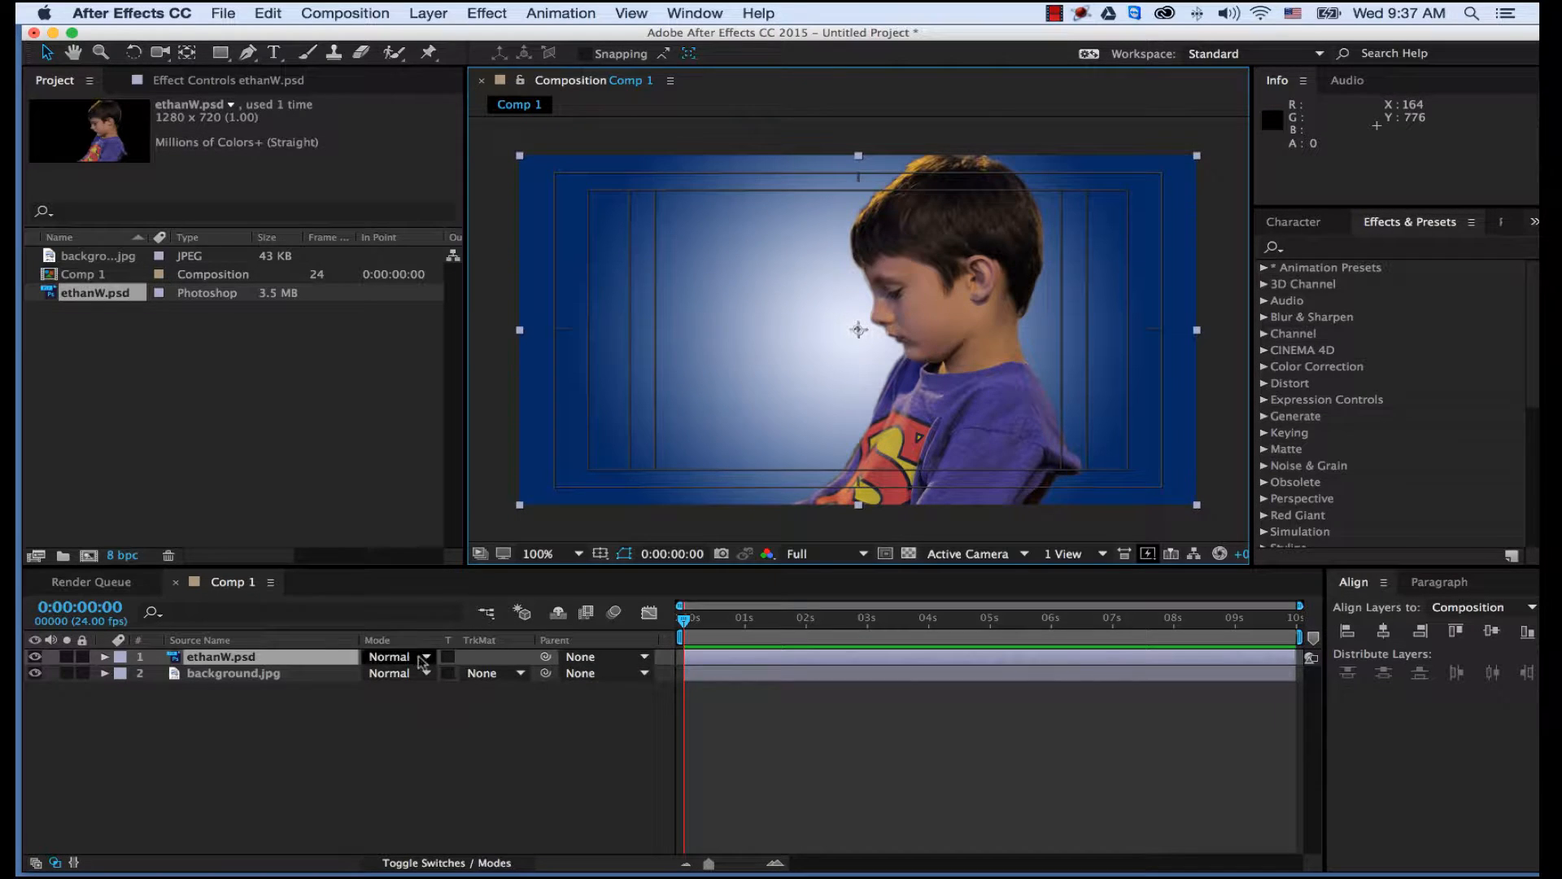
pyautogui.click(418, 725)
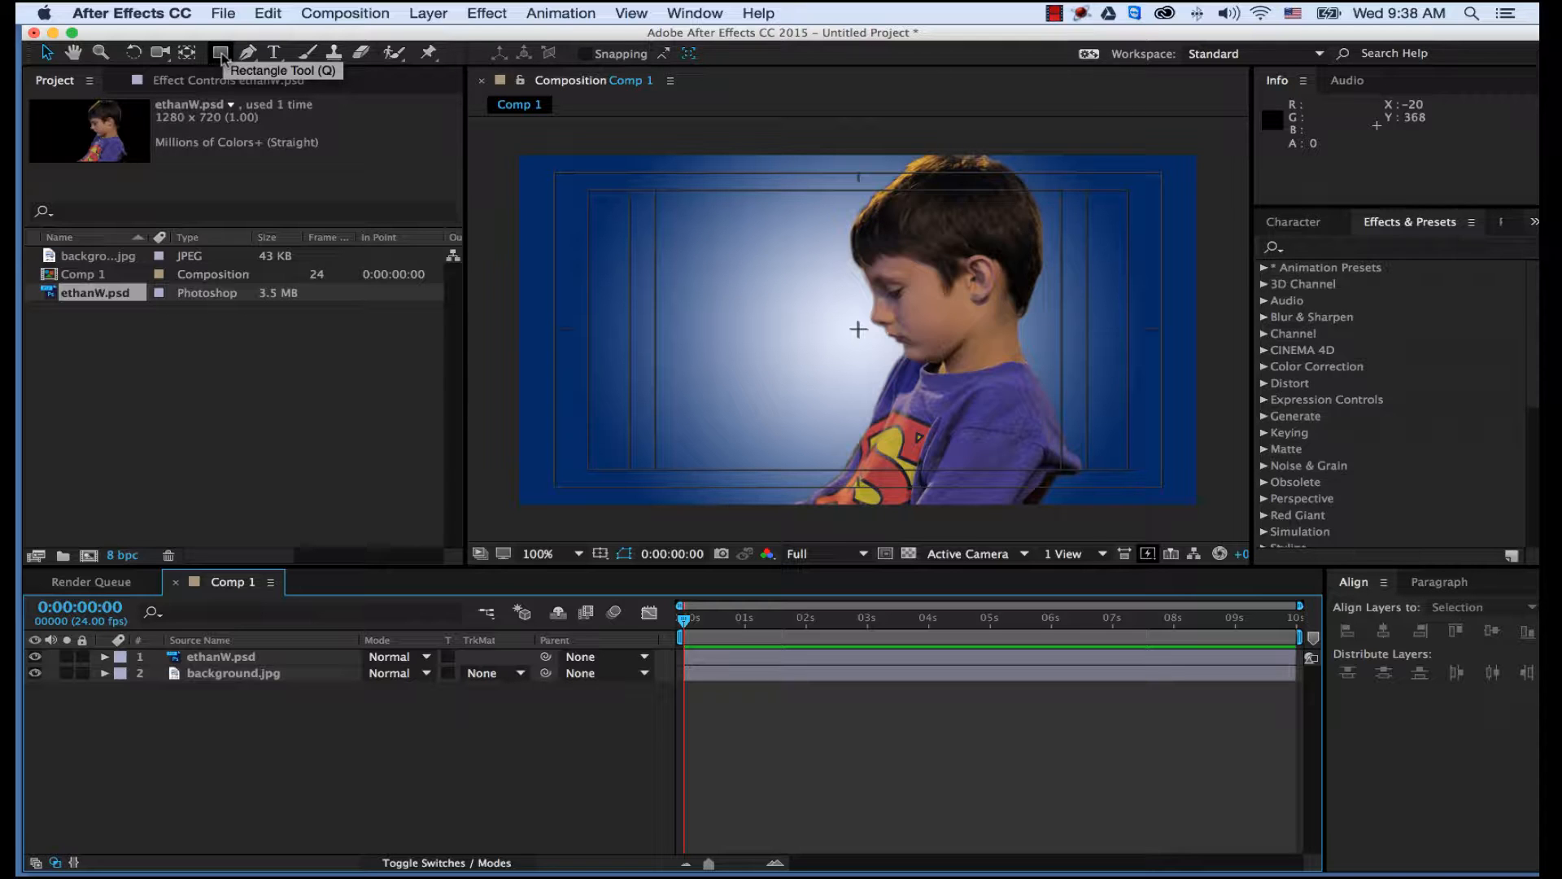
# With all layers deselected, draw a rounded rectangle about 564 px wide and 96 px high across the lower part of the composition.
pyautogui.click(222, 56)
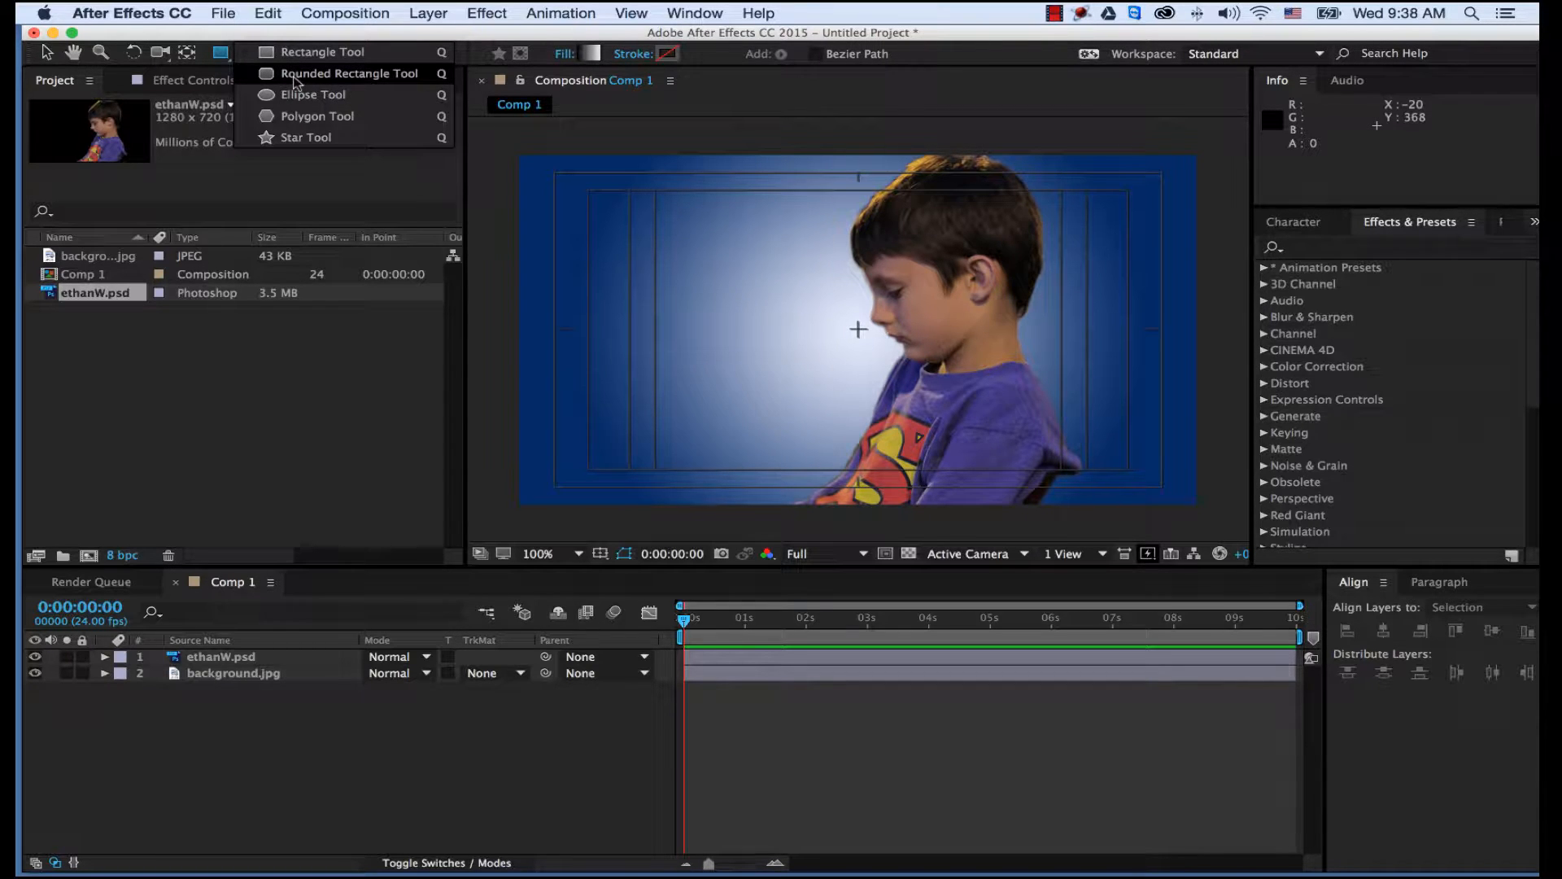
pyautogui.click(356, 738)
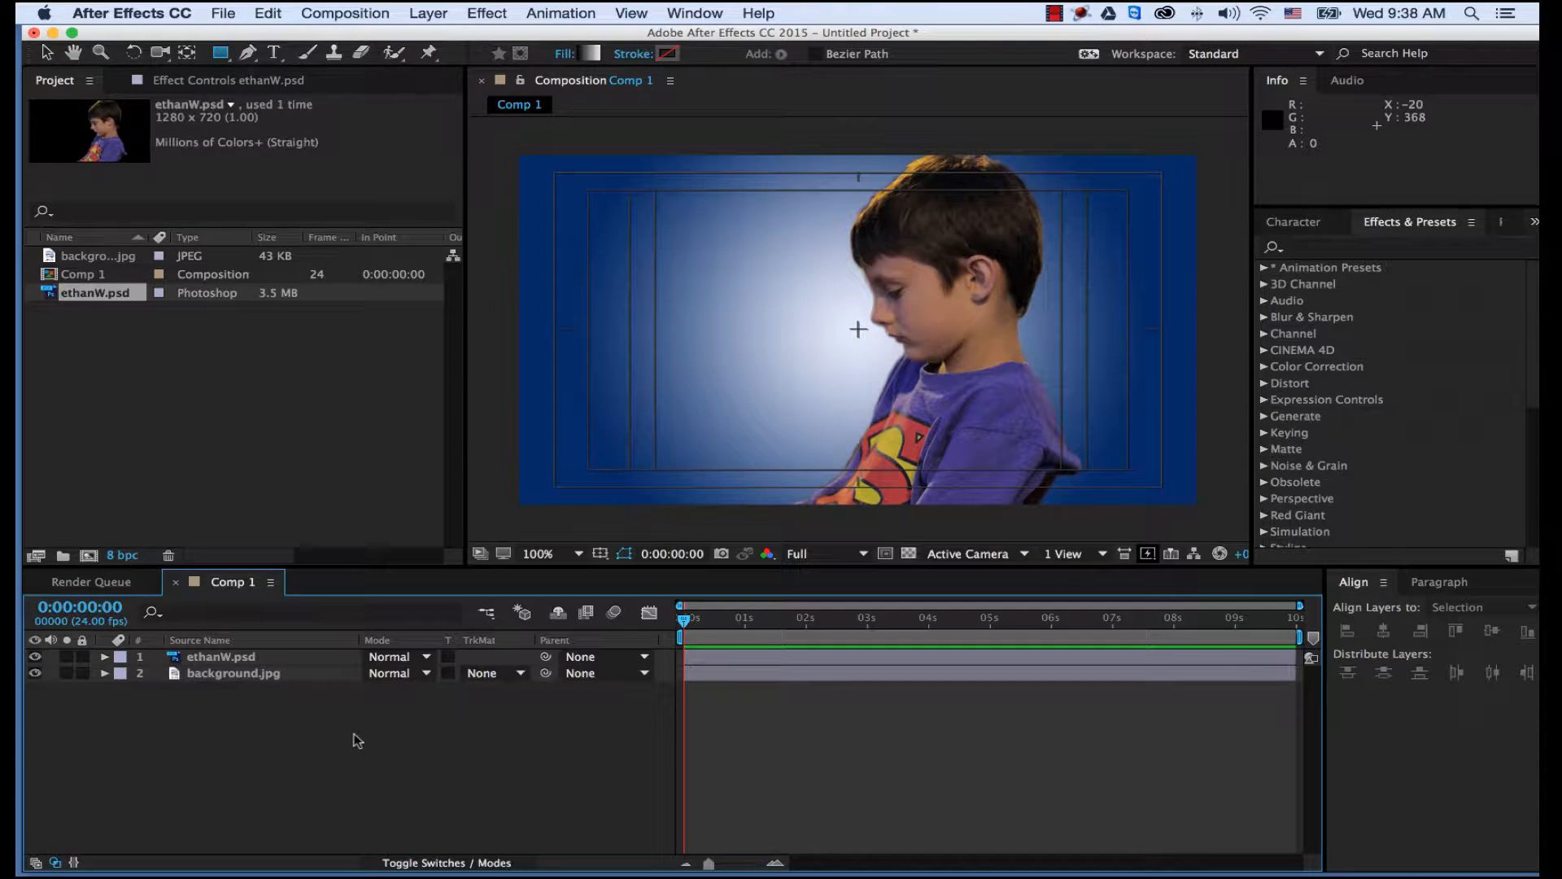
pyautogui.click(220, 54)
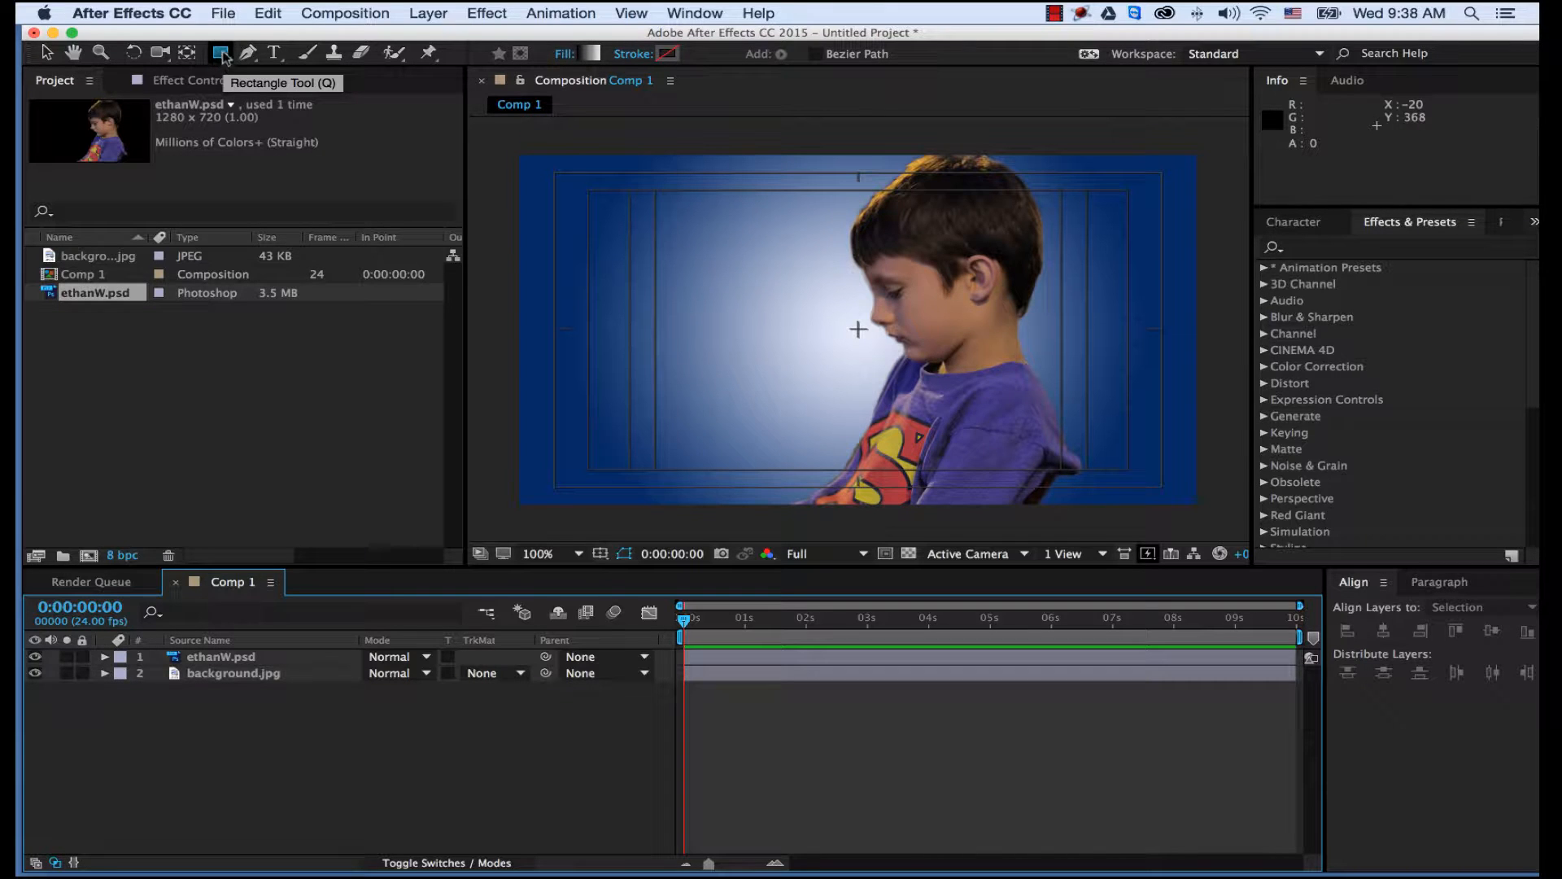
pyautogui.click(226, 656)
pyautogui.click(227, 676)
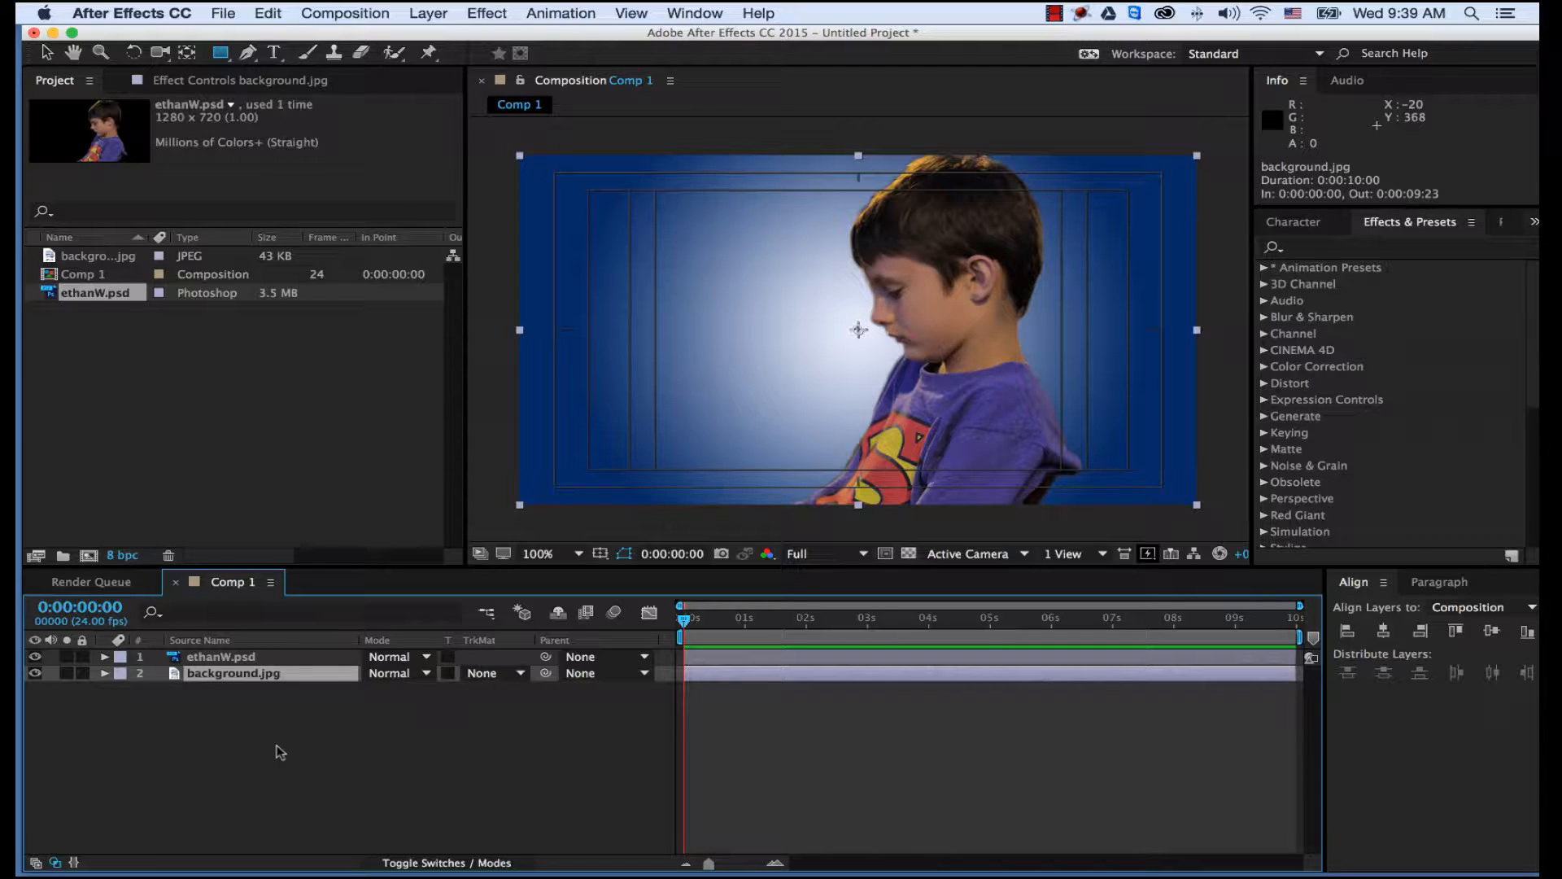
pyautogui.click(228, 734)
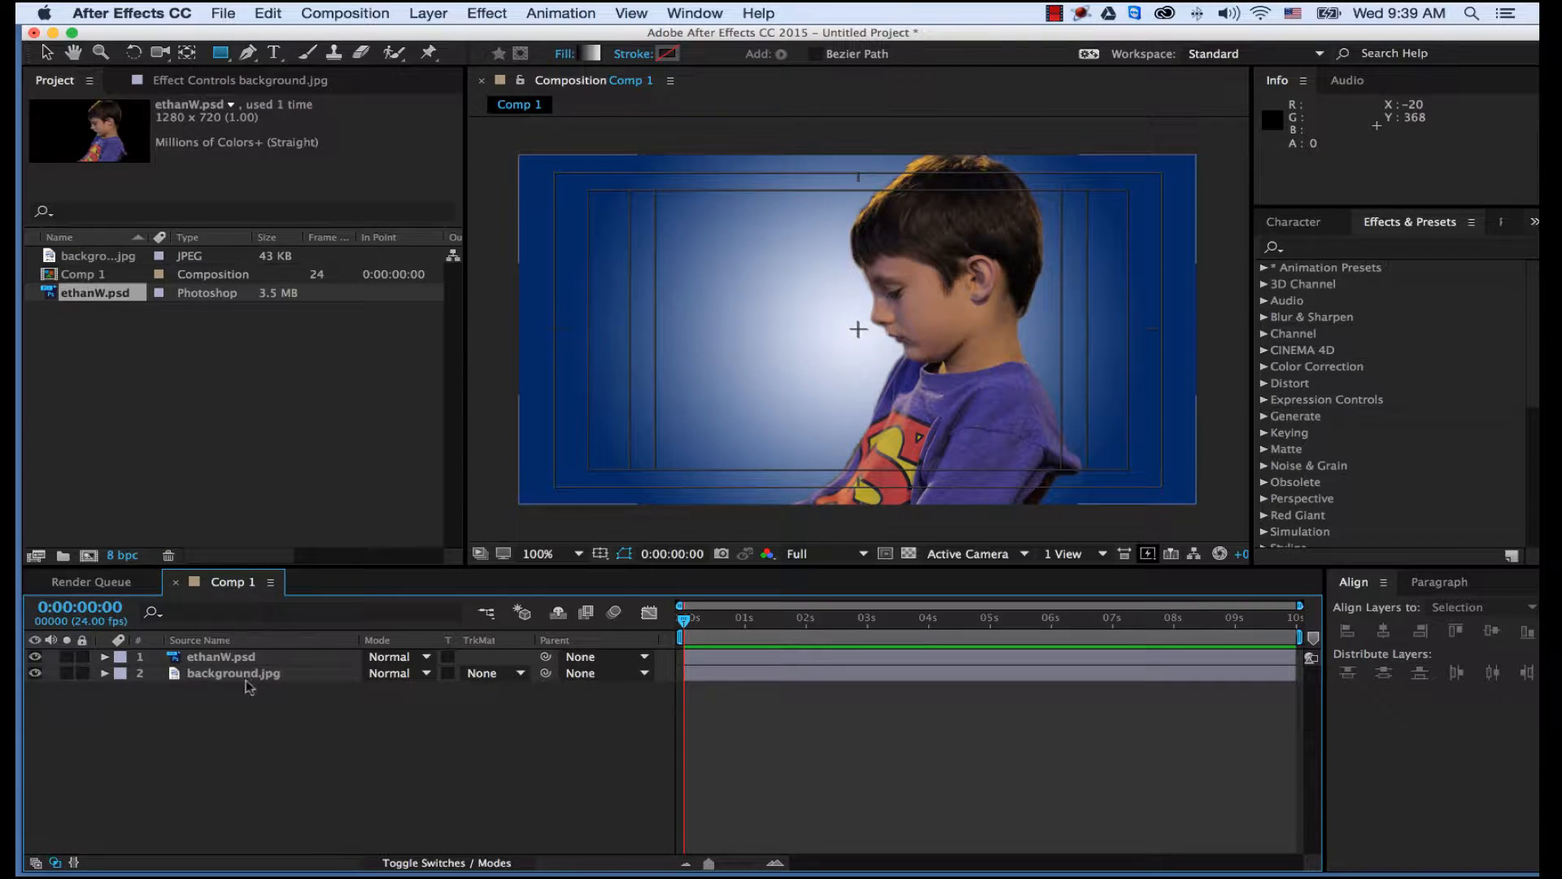
pyautogui.click(221, 54)
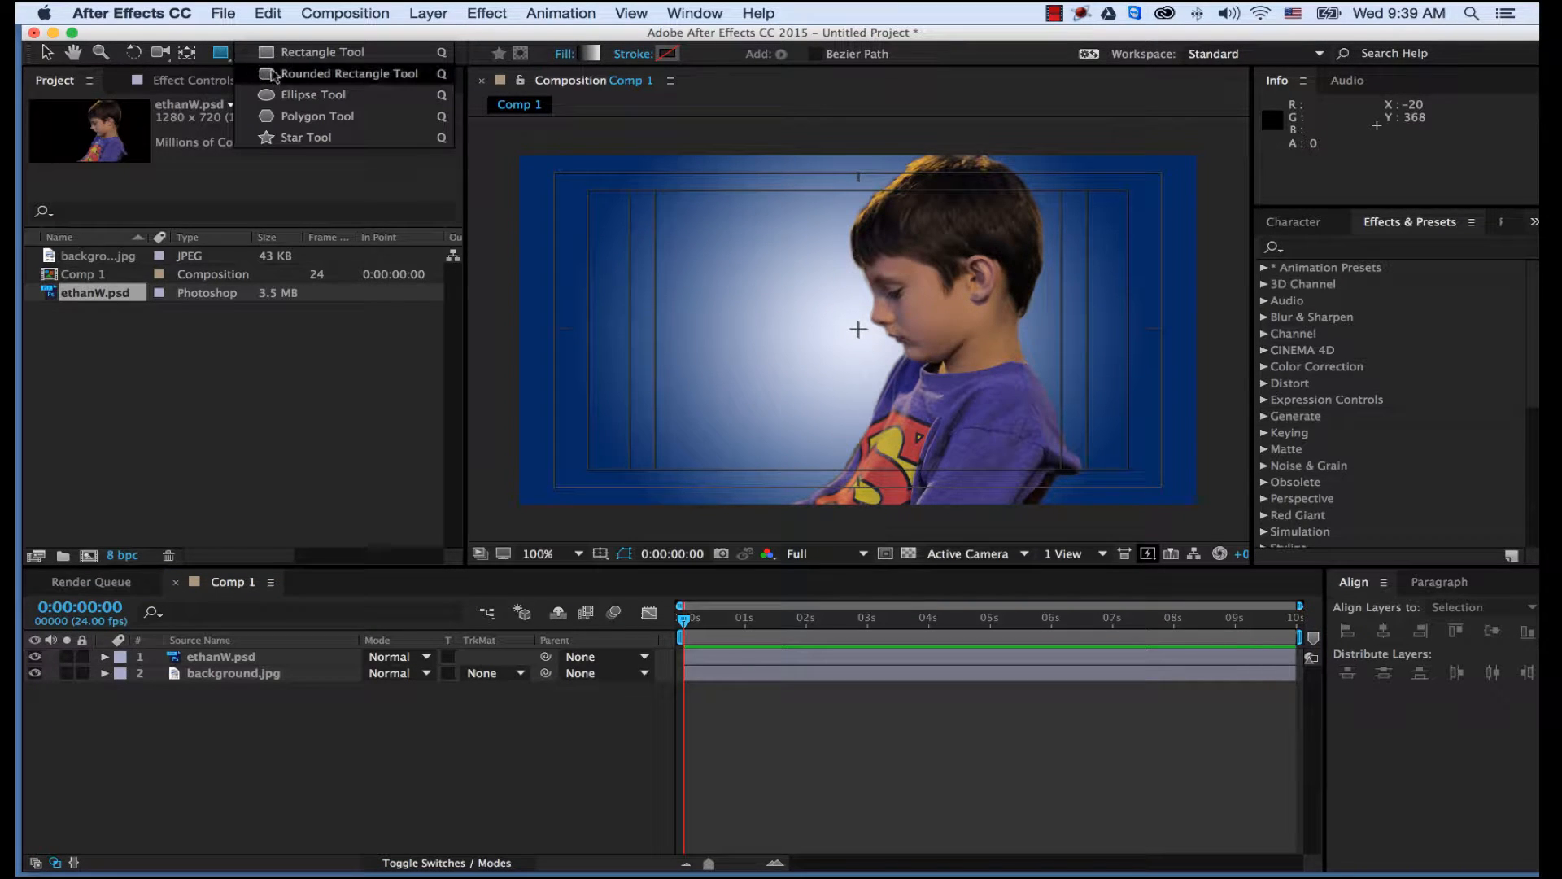
pyautogui.click(291, 74)
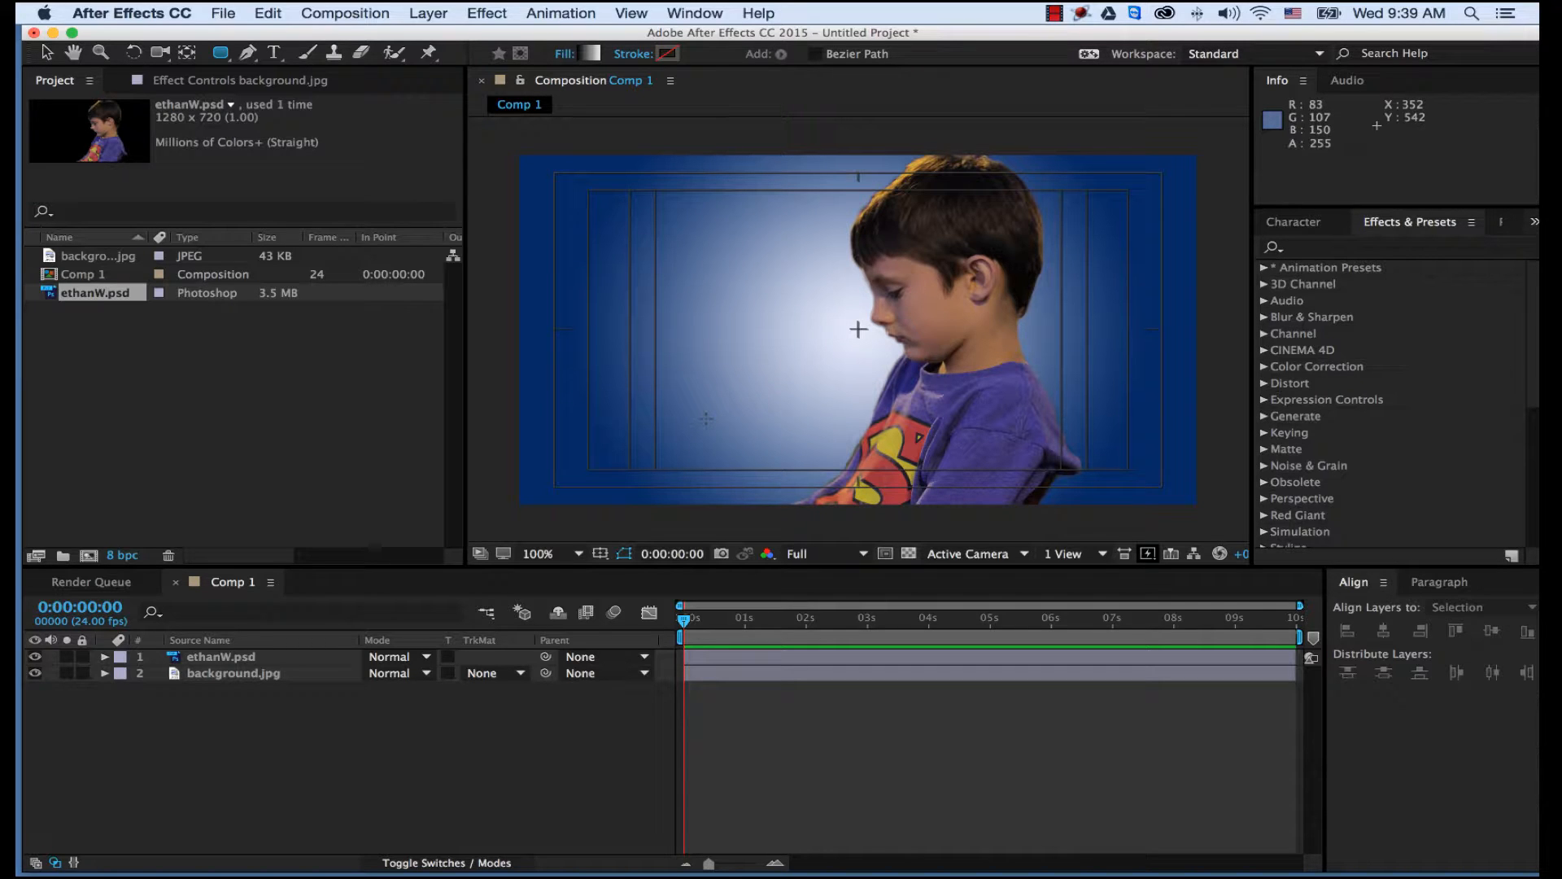
pyautogui.moveTo(711, 419); pyautogui.dragTo(997, 467)
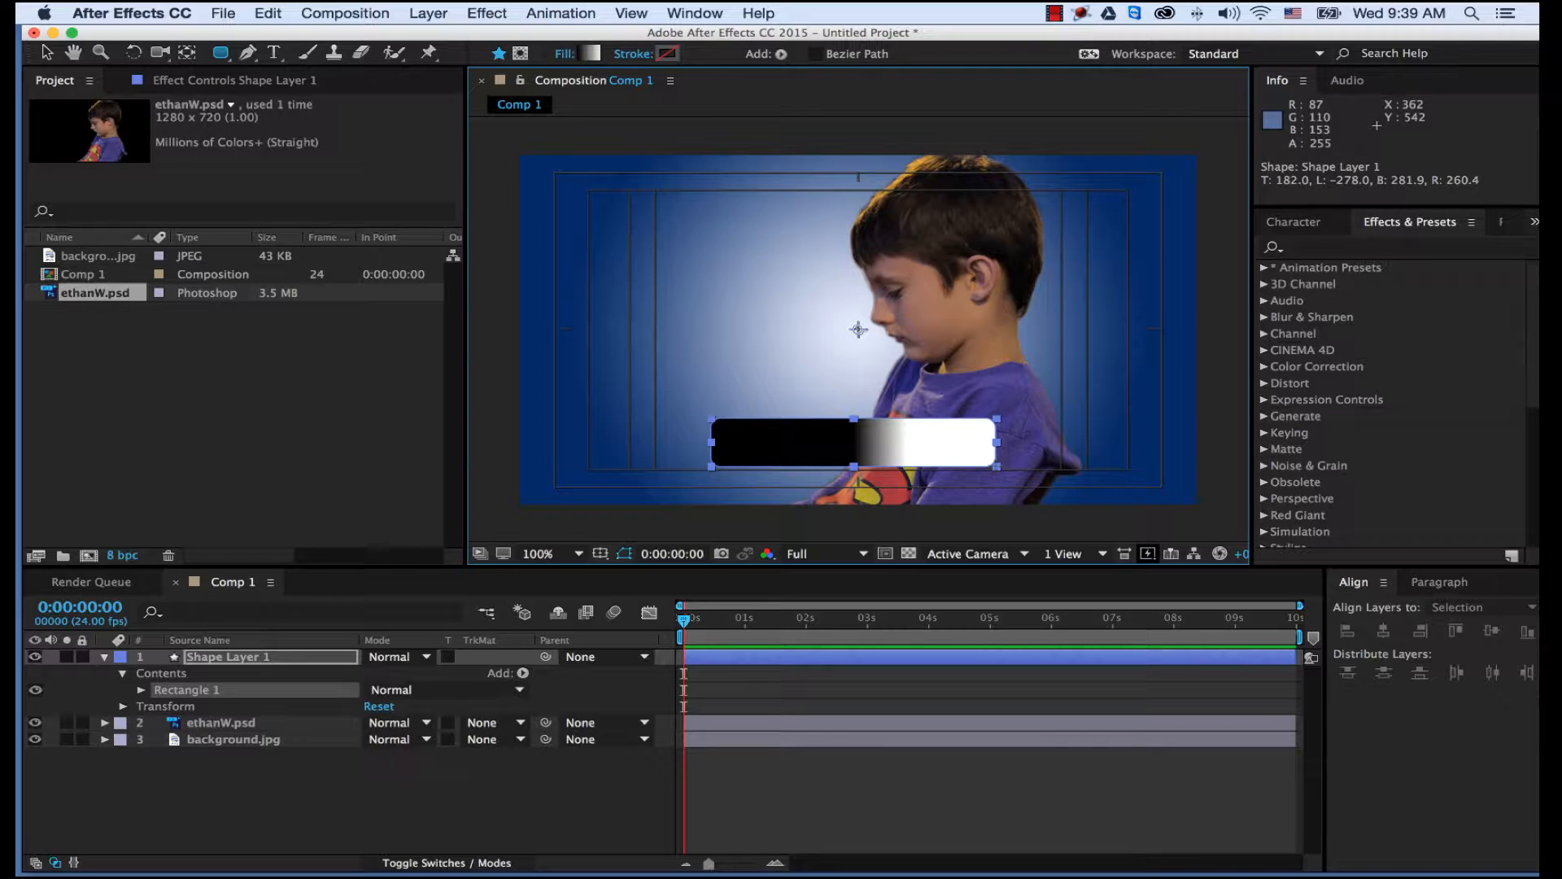
pyautogui.moveTo(996, 467); pyautogui.dragTo(1010, 465)
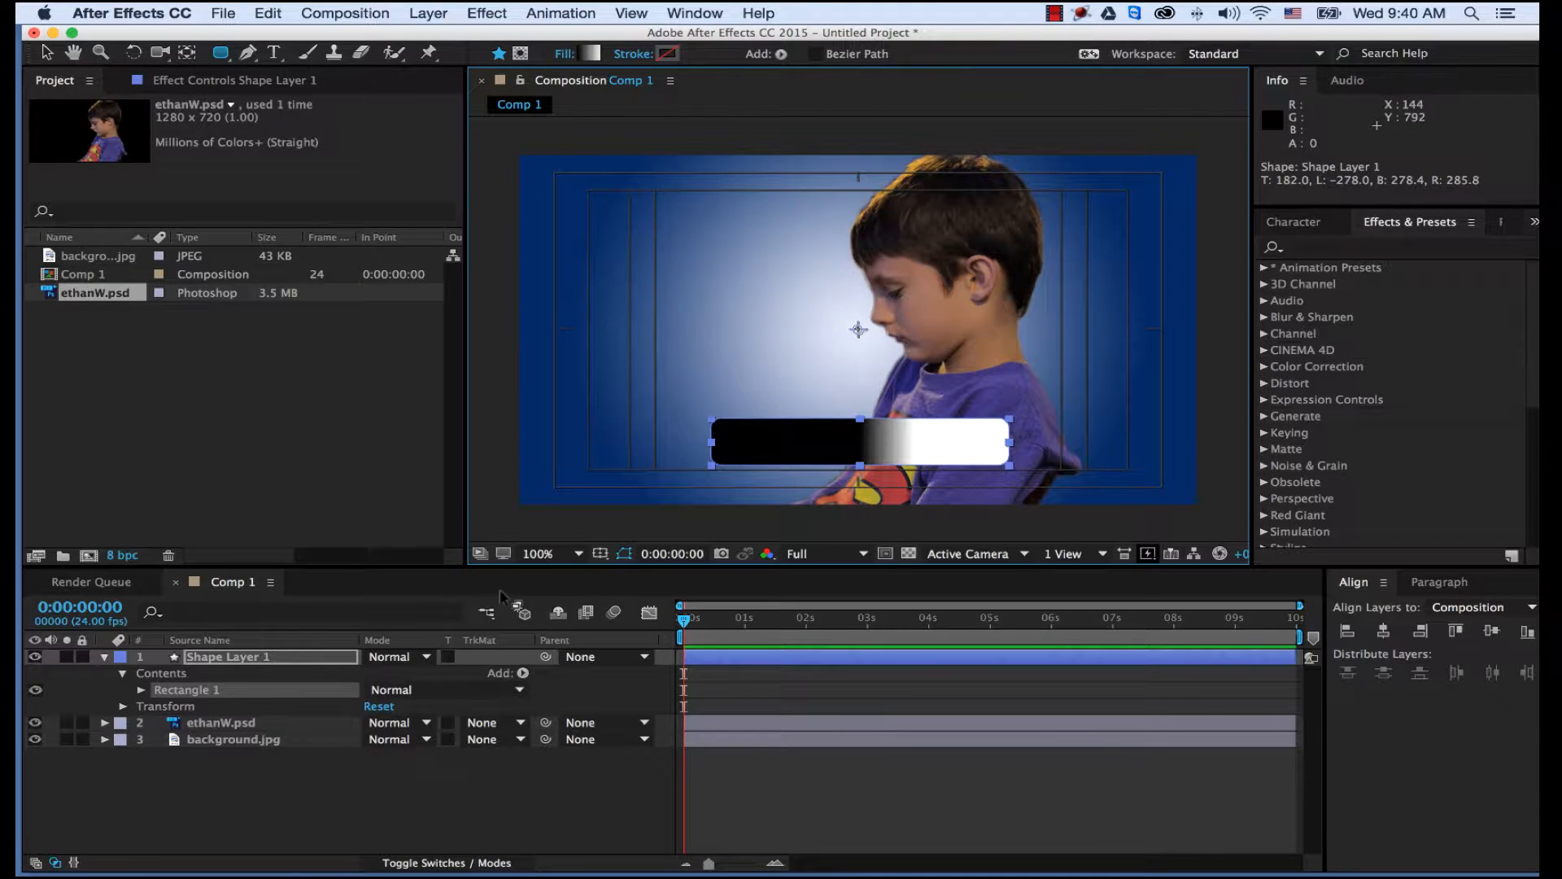
# Move the rounded rectangle's shape layer down to about position 638, 388, near the lower title-safe boundary.
pyautogui.click(217, 660)
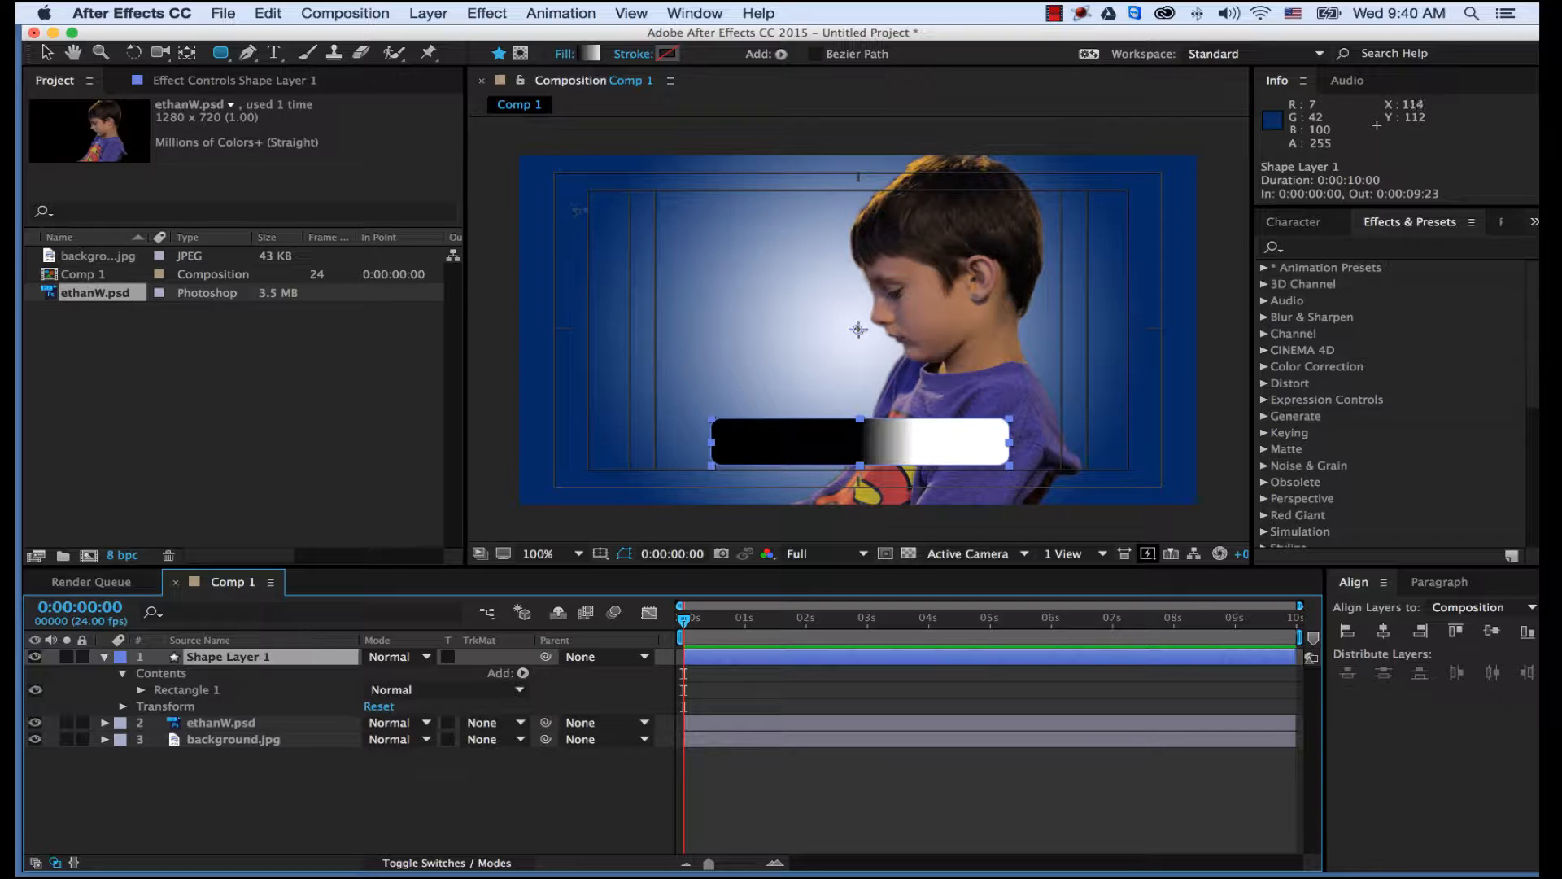
pyautogui.click(47, 54)
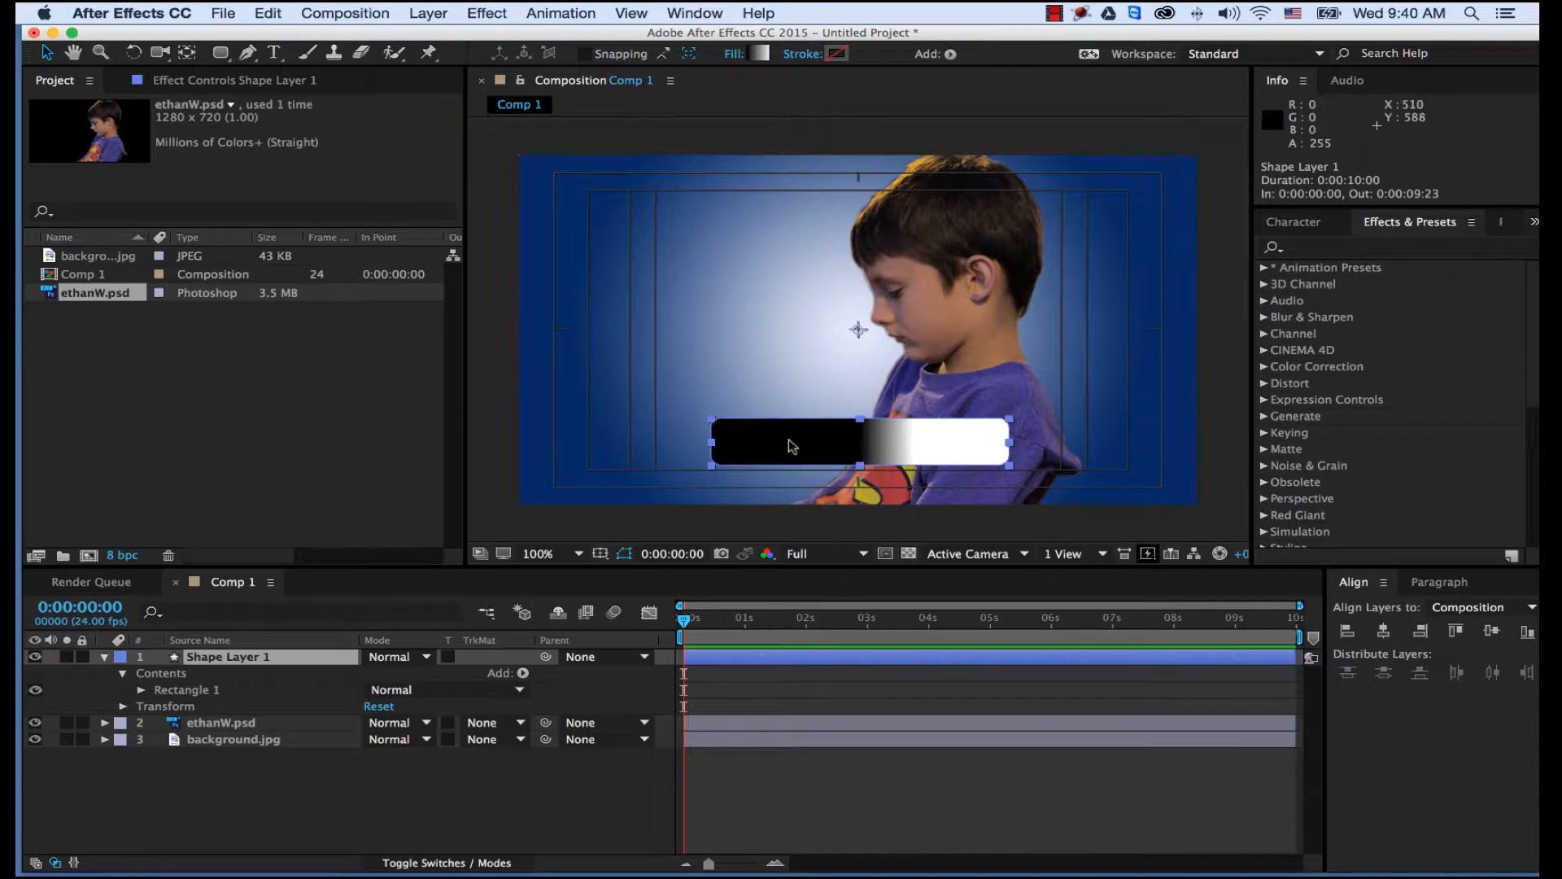
pyautogui.moveTo(808, 445)
pyautogui.mouseDown()
pyautogui.moveTo(759, 369)
pyautogui.moveTo(691, 320)
pyautogui.moveTo(754, 339)
pyautogui.moveTo(754, 426)
pyautogui.moveTo(782, 458)
pyautogui.moveTo(839, 407)
pyautogui.moveTo(802, 455)
pyautogui.mouseUp()
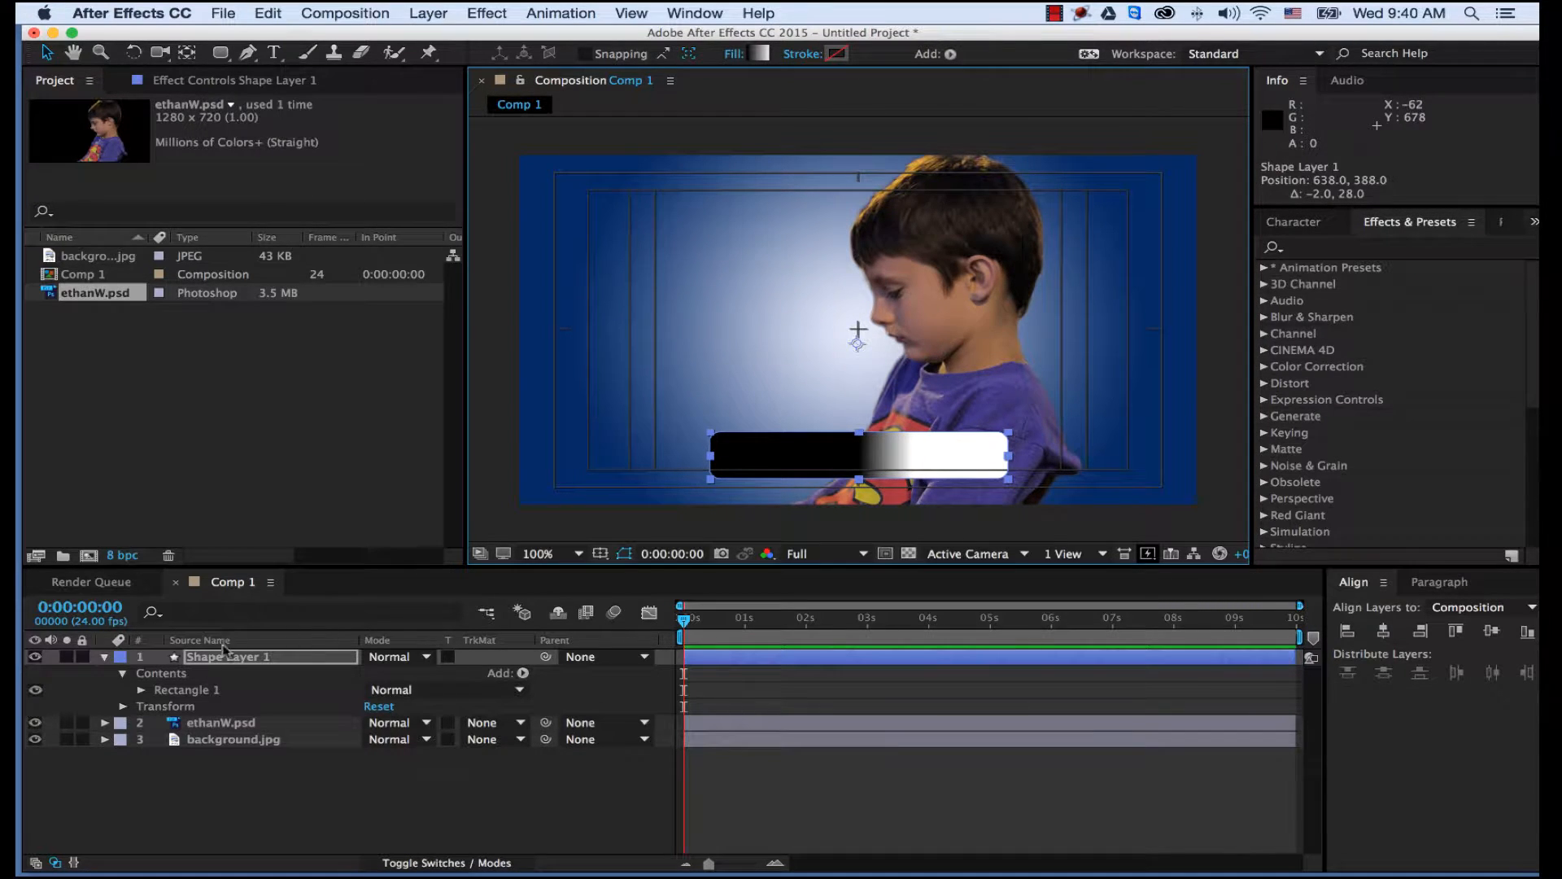
pyautogui.click(232, 659)
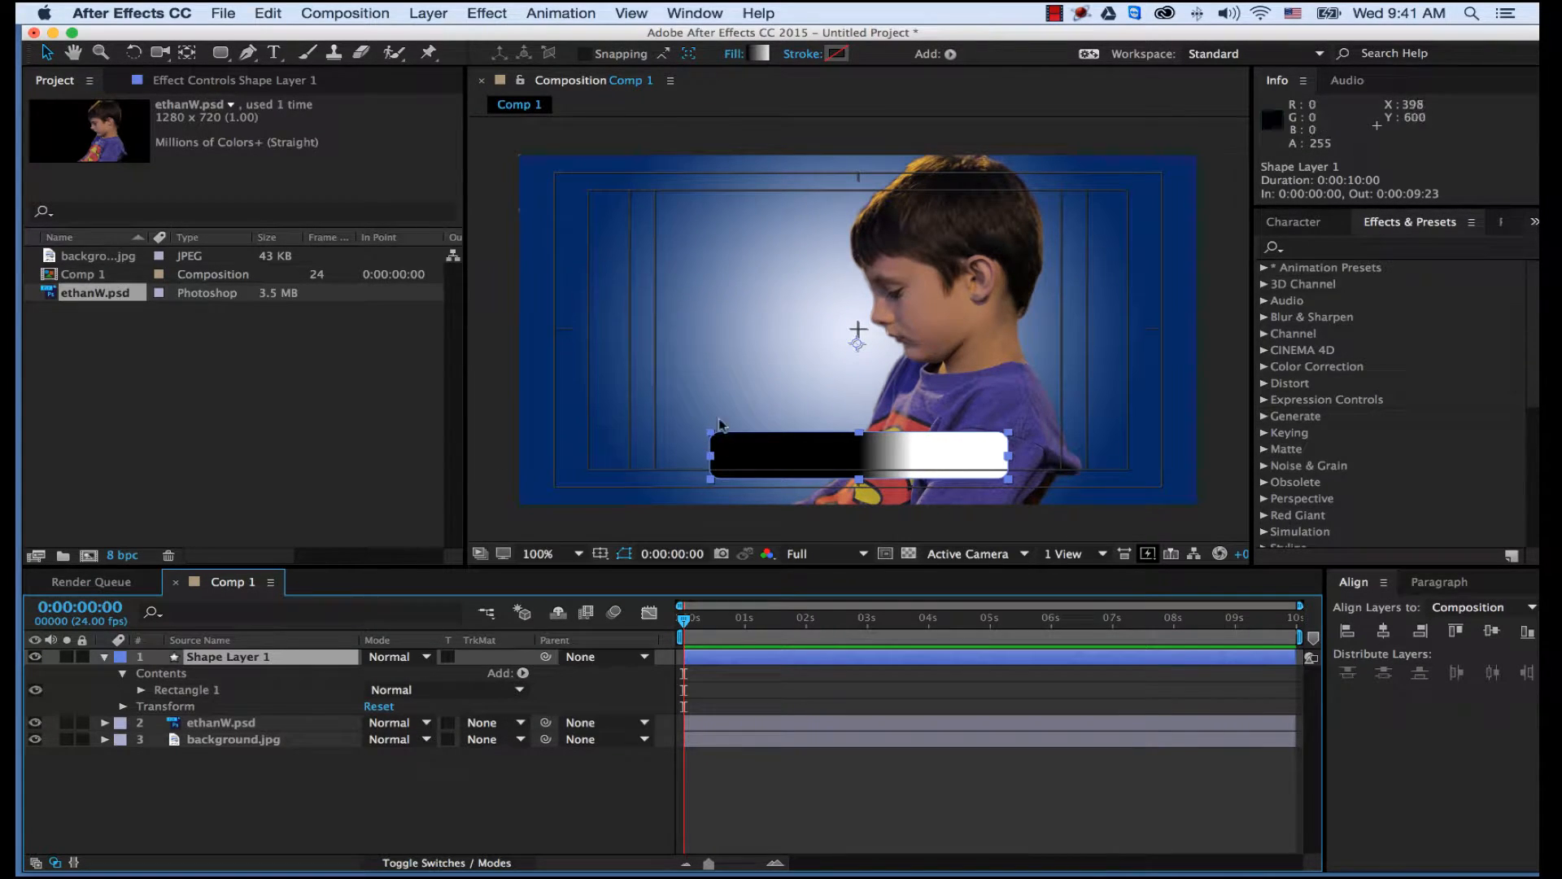
# Try to scale the ethanW.psd layer down from its upper-right corner, and undo the scaling.
pyautogui.click(728, 368)
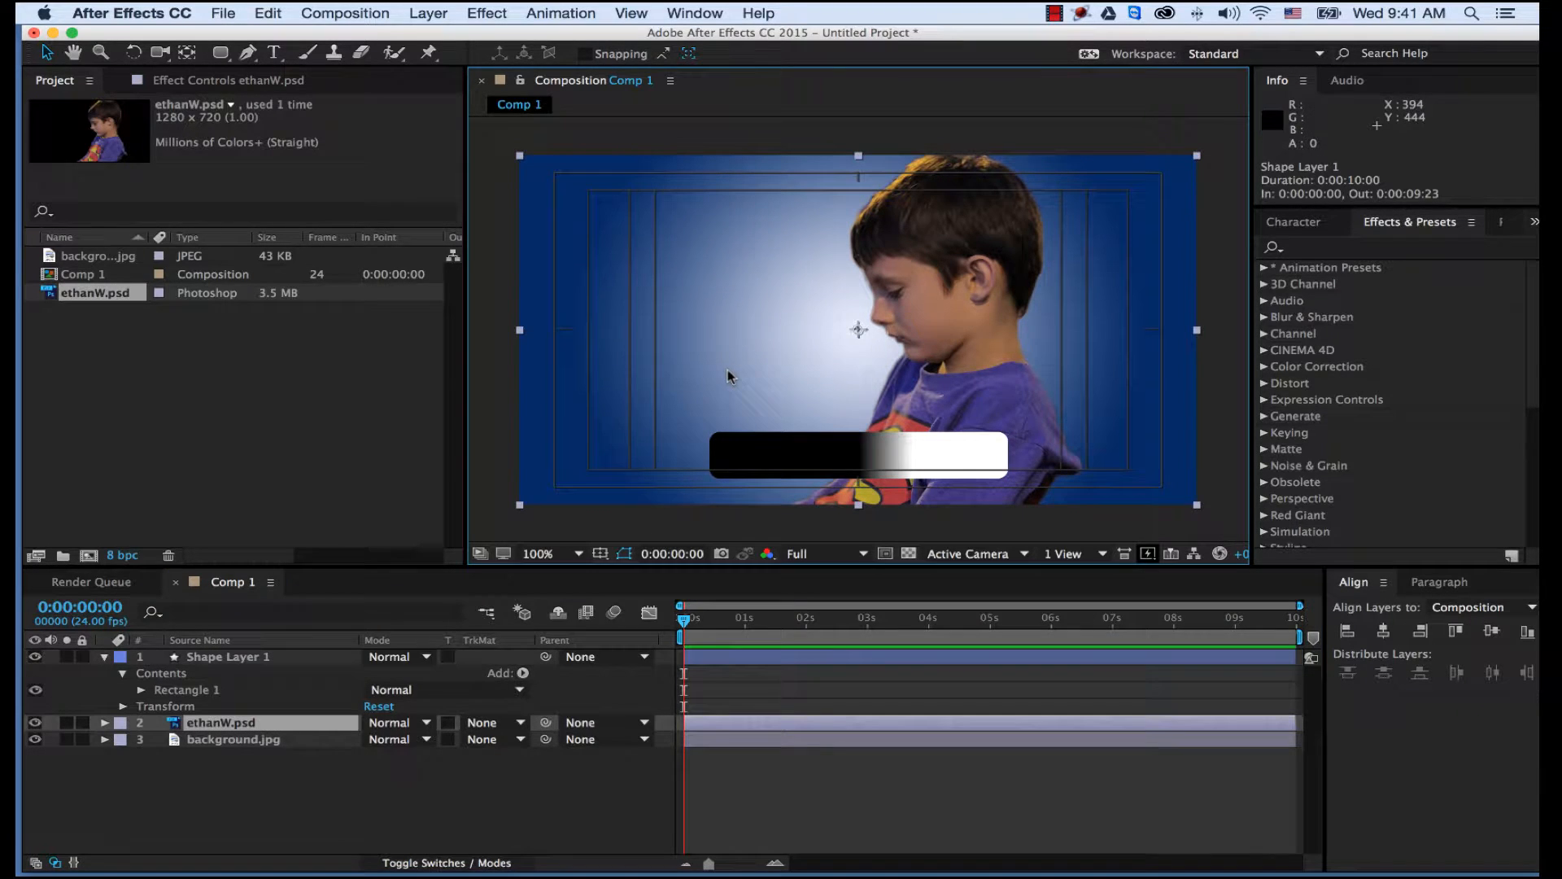
pyautogui.click(570, 801)
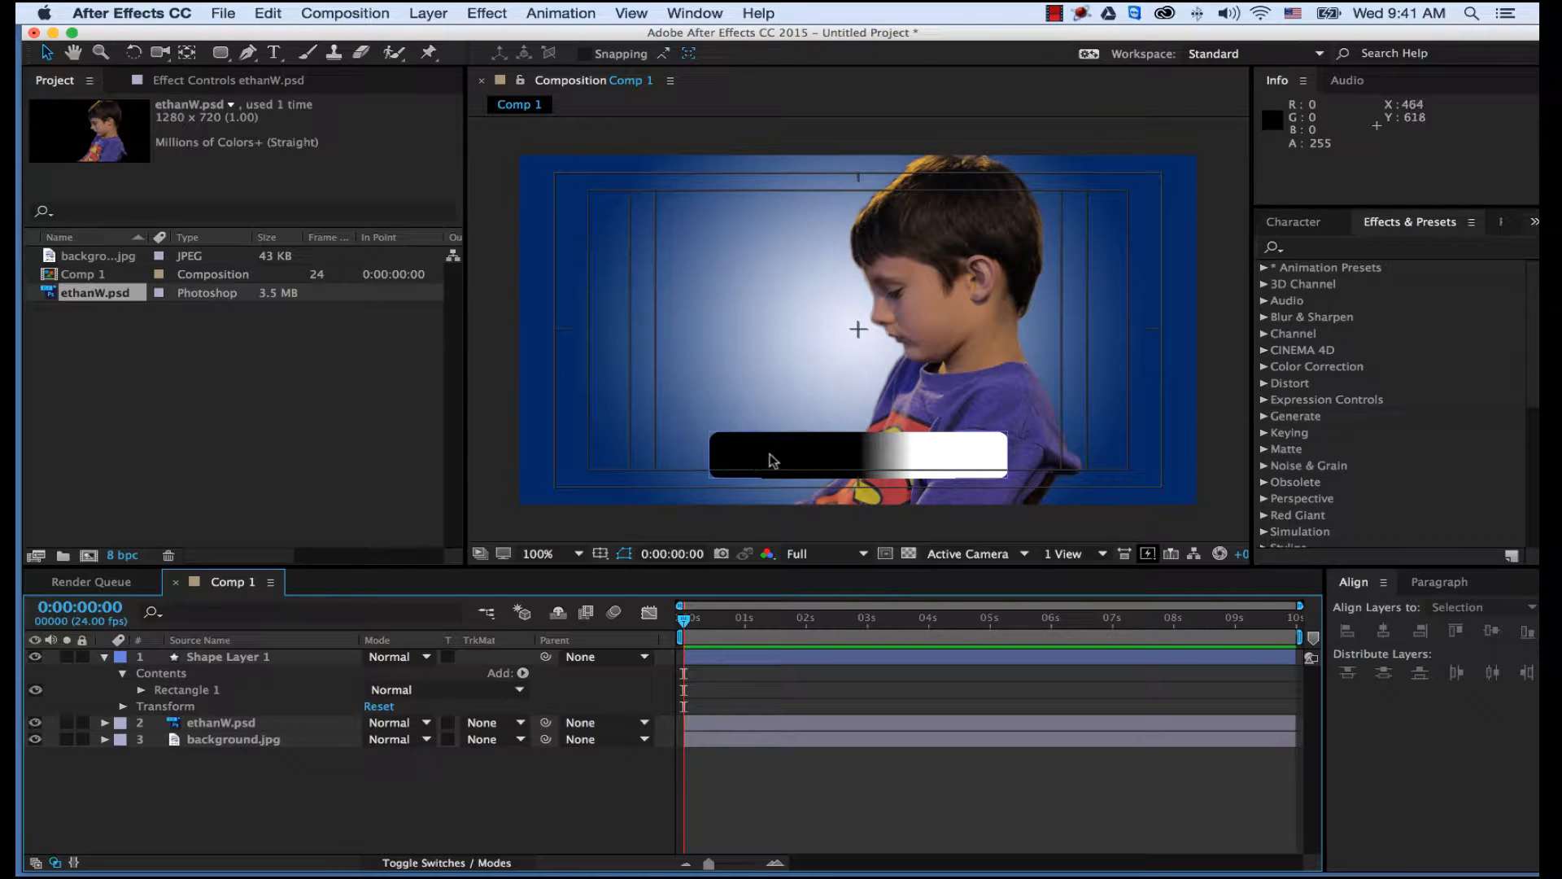
pyautogui.click(983, 451)
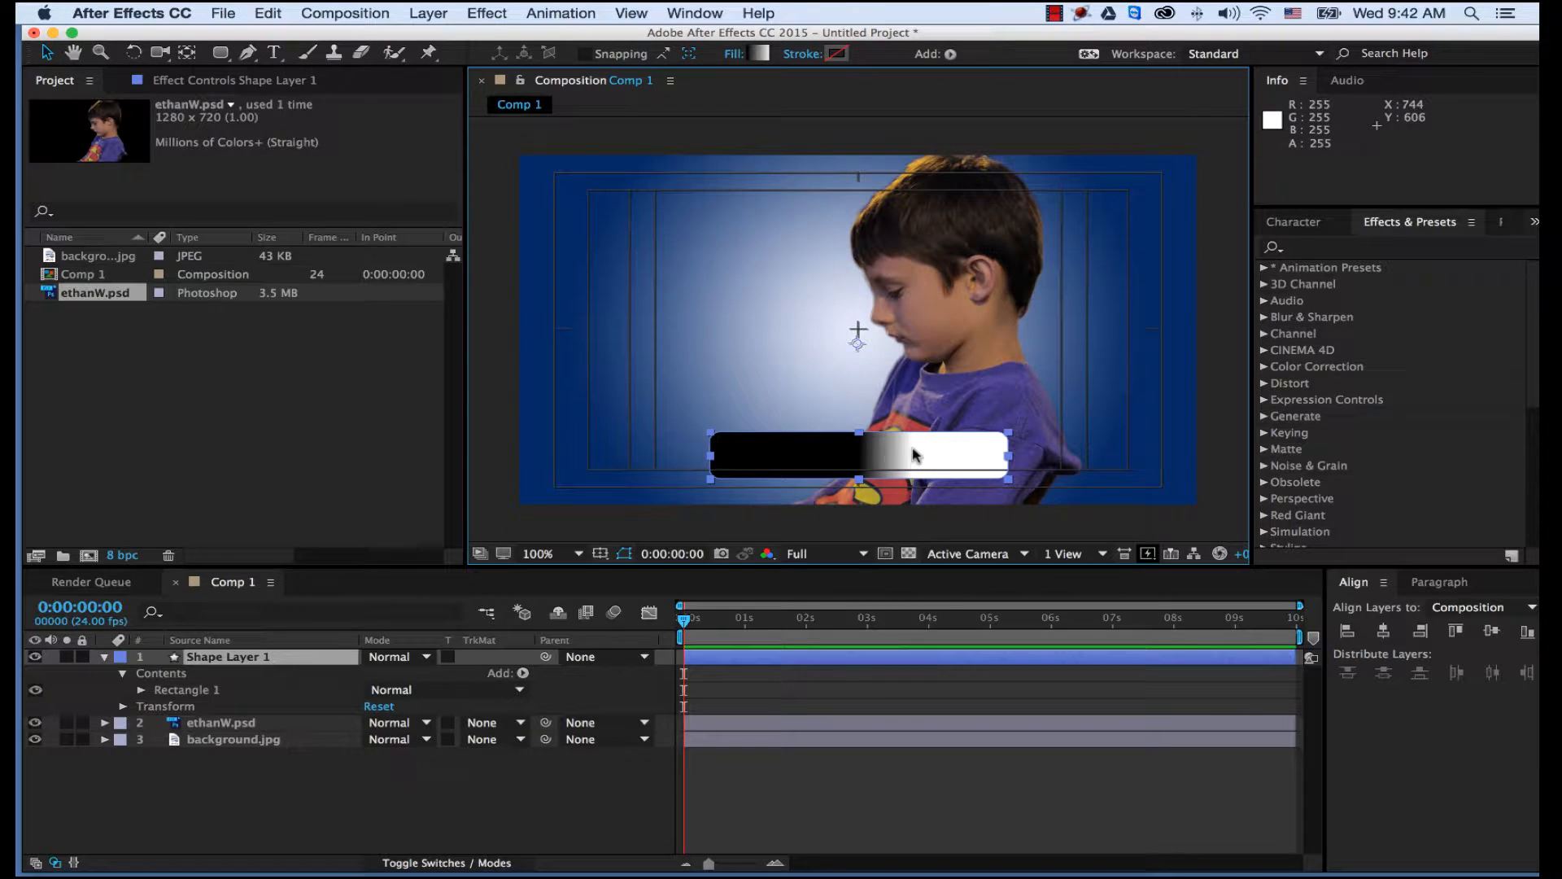
pyautogui.click(974, 348)
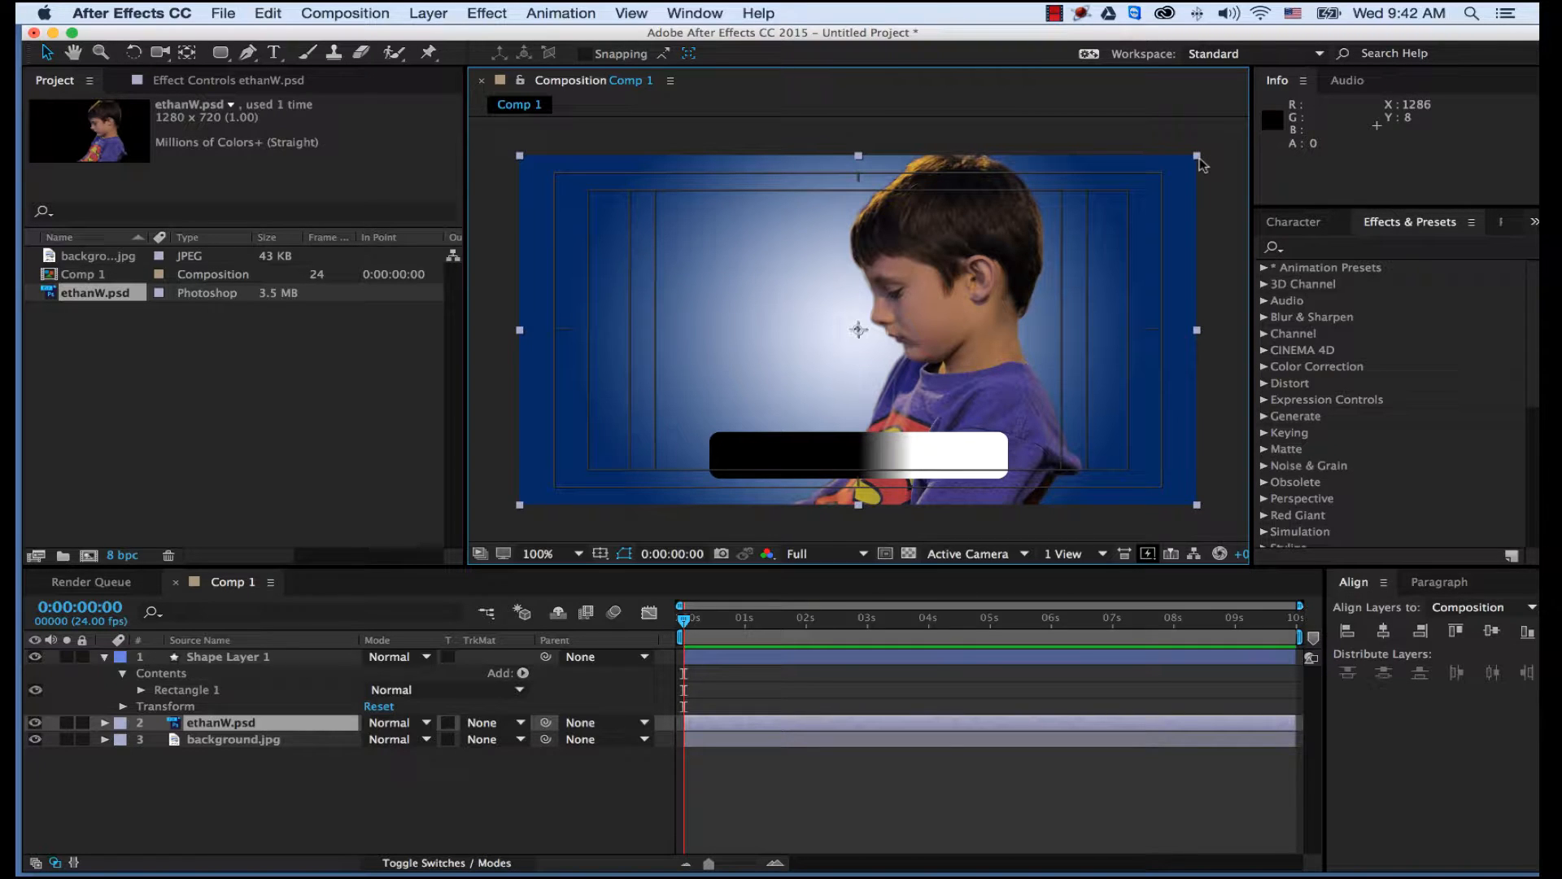
pyautogui.moveTo(1196, 156); pyautogui.dragTo(1126, 218)
pyautogui.press('super+z')
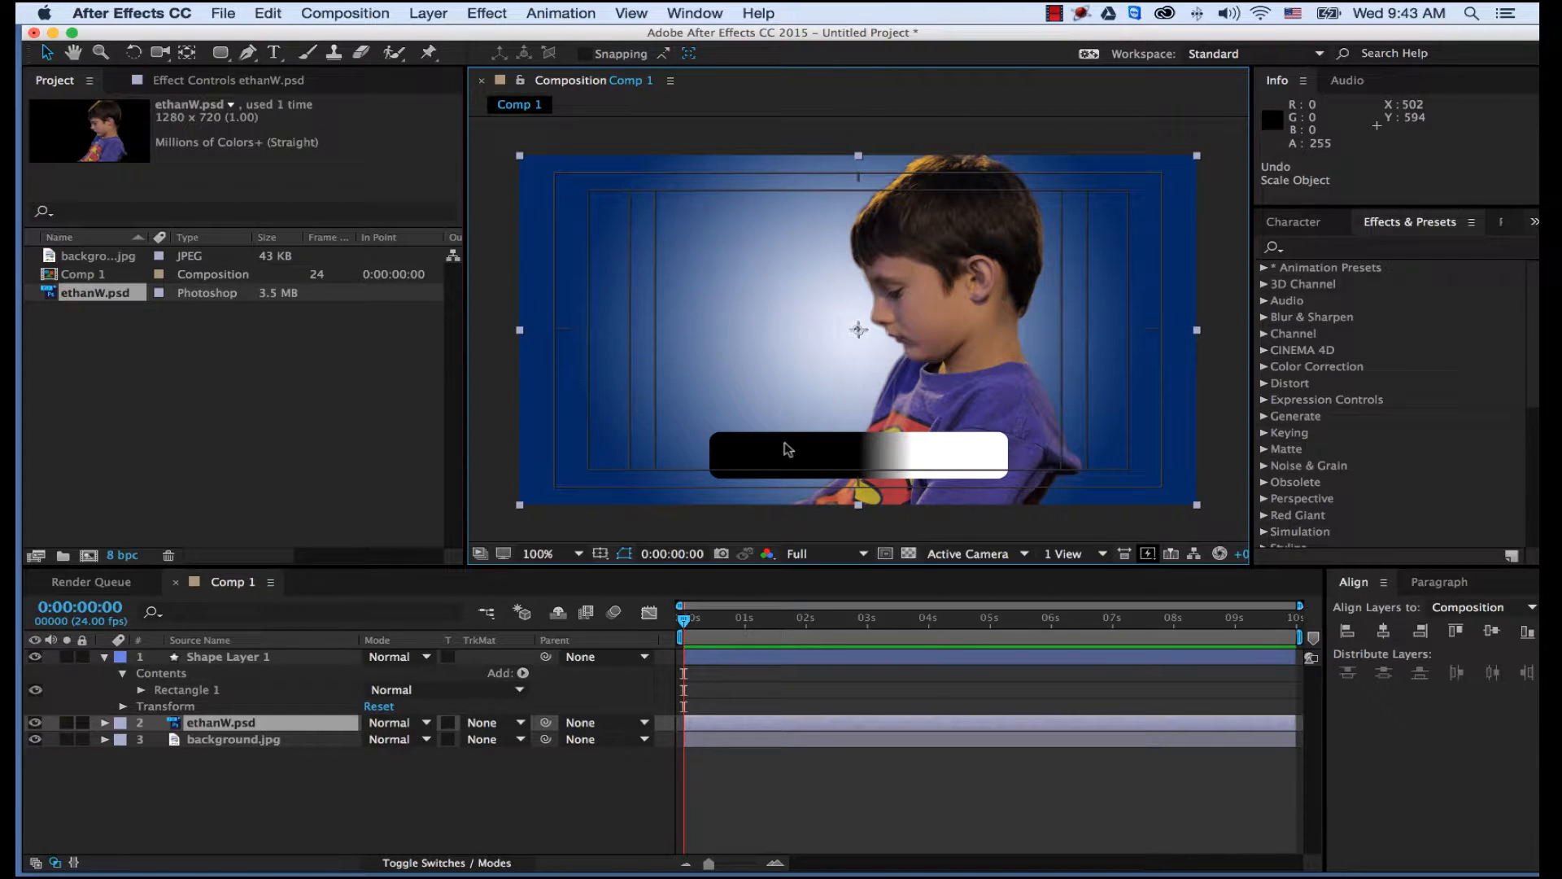
# Preview the None, Linear Gradient and Radial Gradient fill types on the rounded rectangle, and apply Solid Color.
pyautogui.click(236, 656)
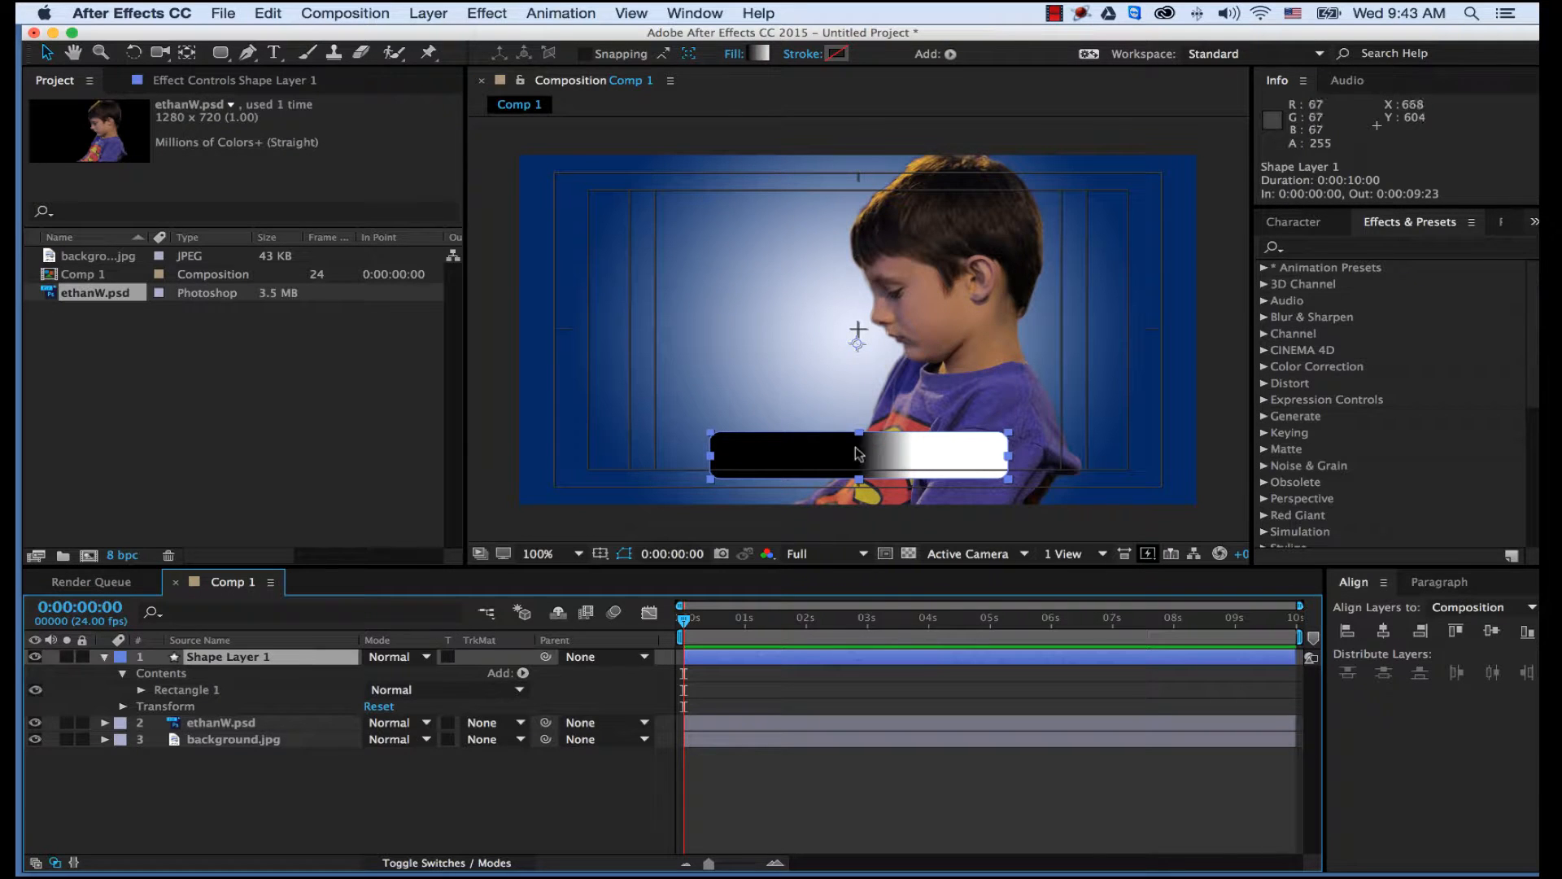
pyautogui.click(734, 55)
pyautogui.moveTo(698, 378); pyautogui.dragTo(629, 266)
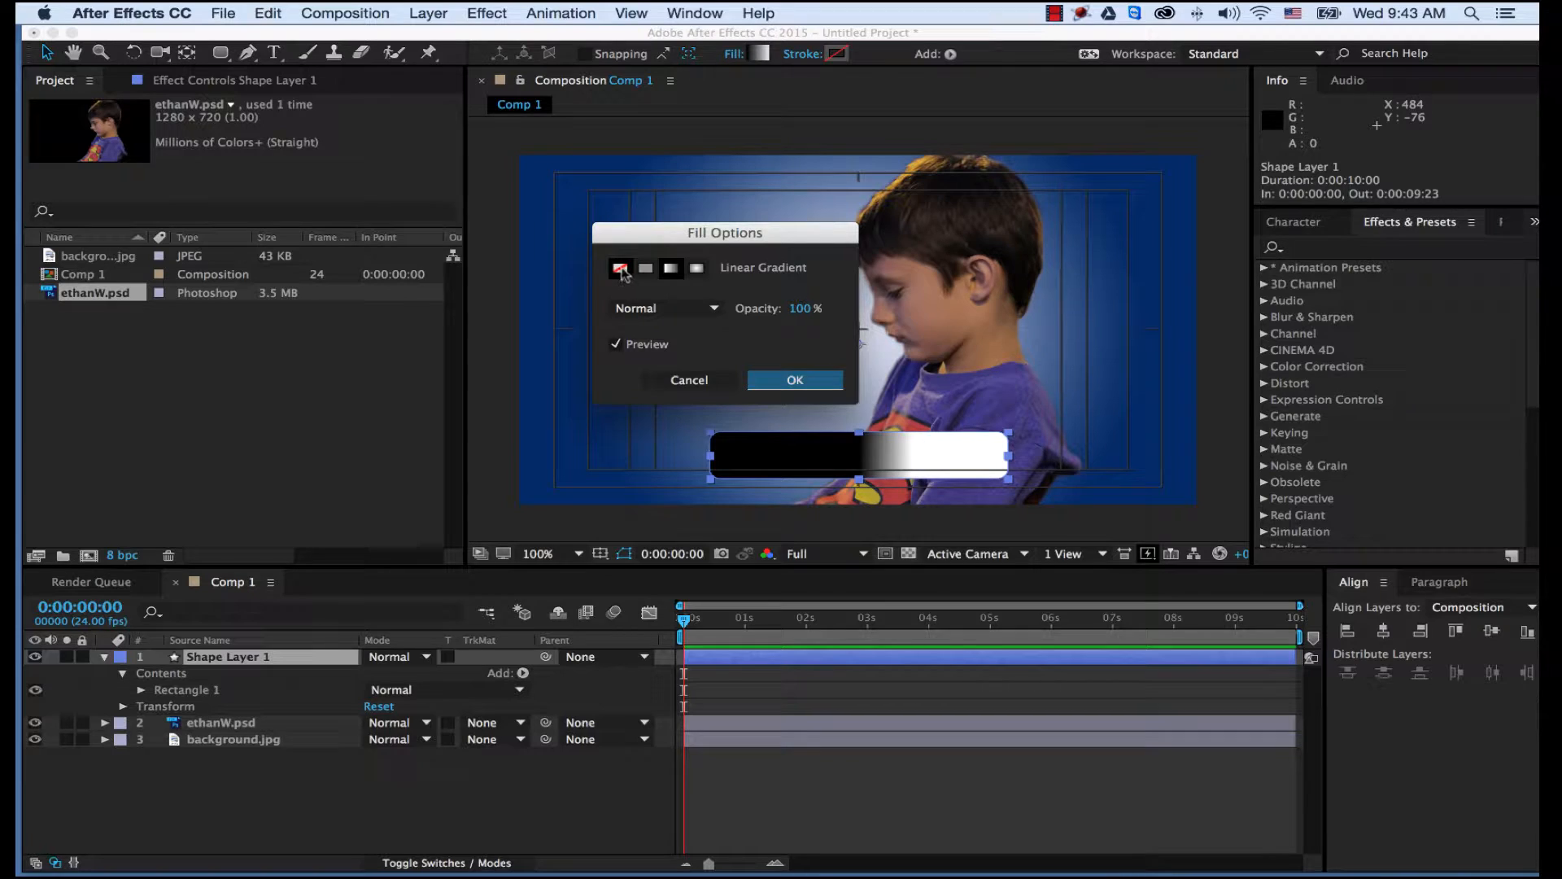
pyautogui.click(621, 268)
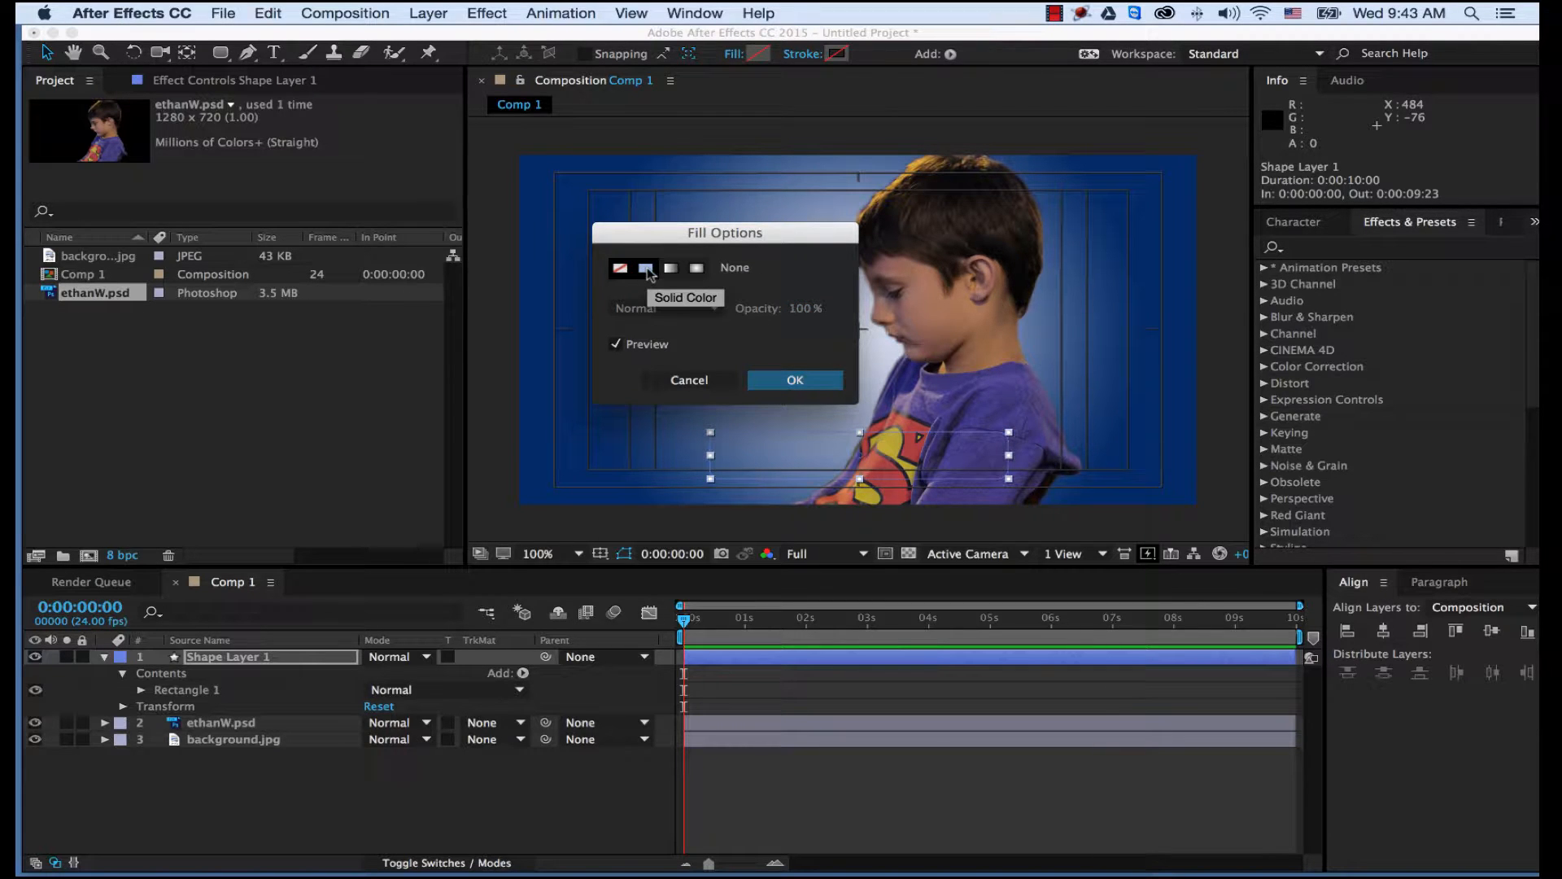
pyautogui.click(647, 267)
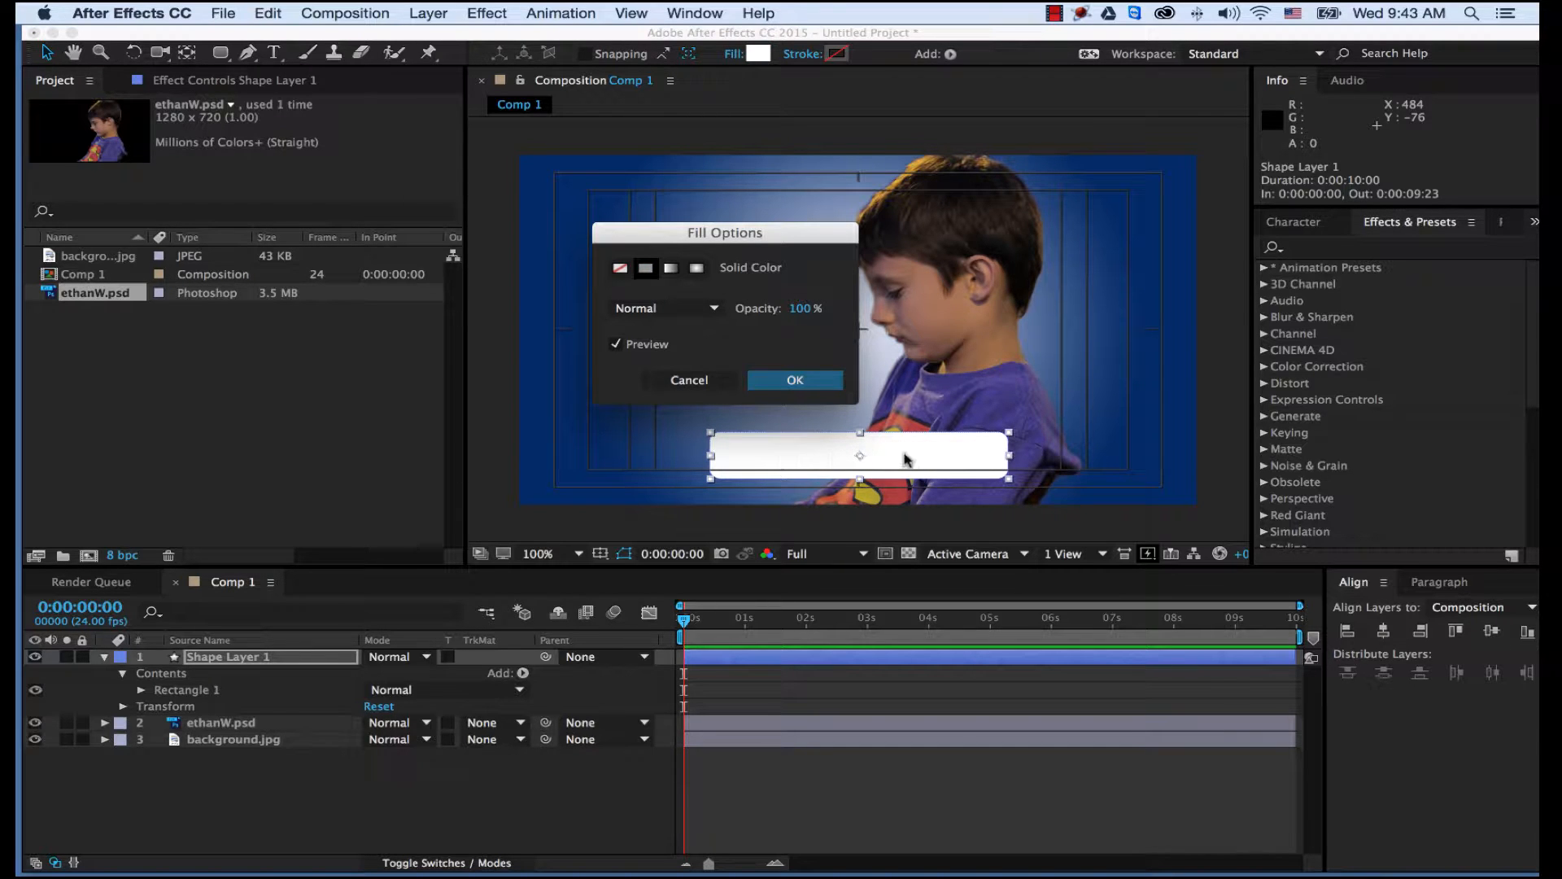
pyautogui.click(671, 269)
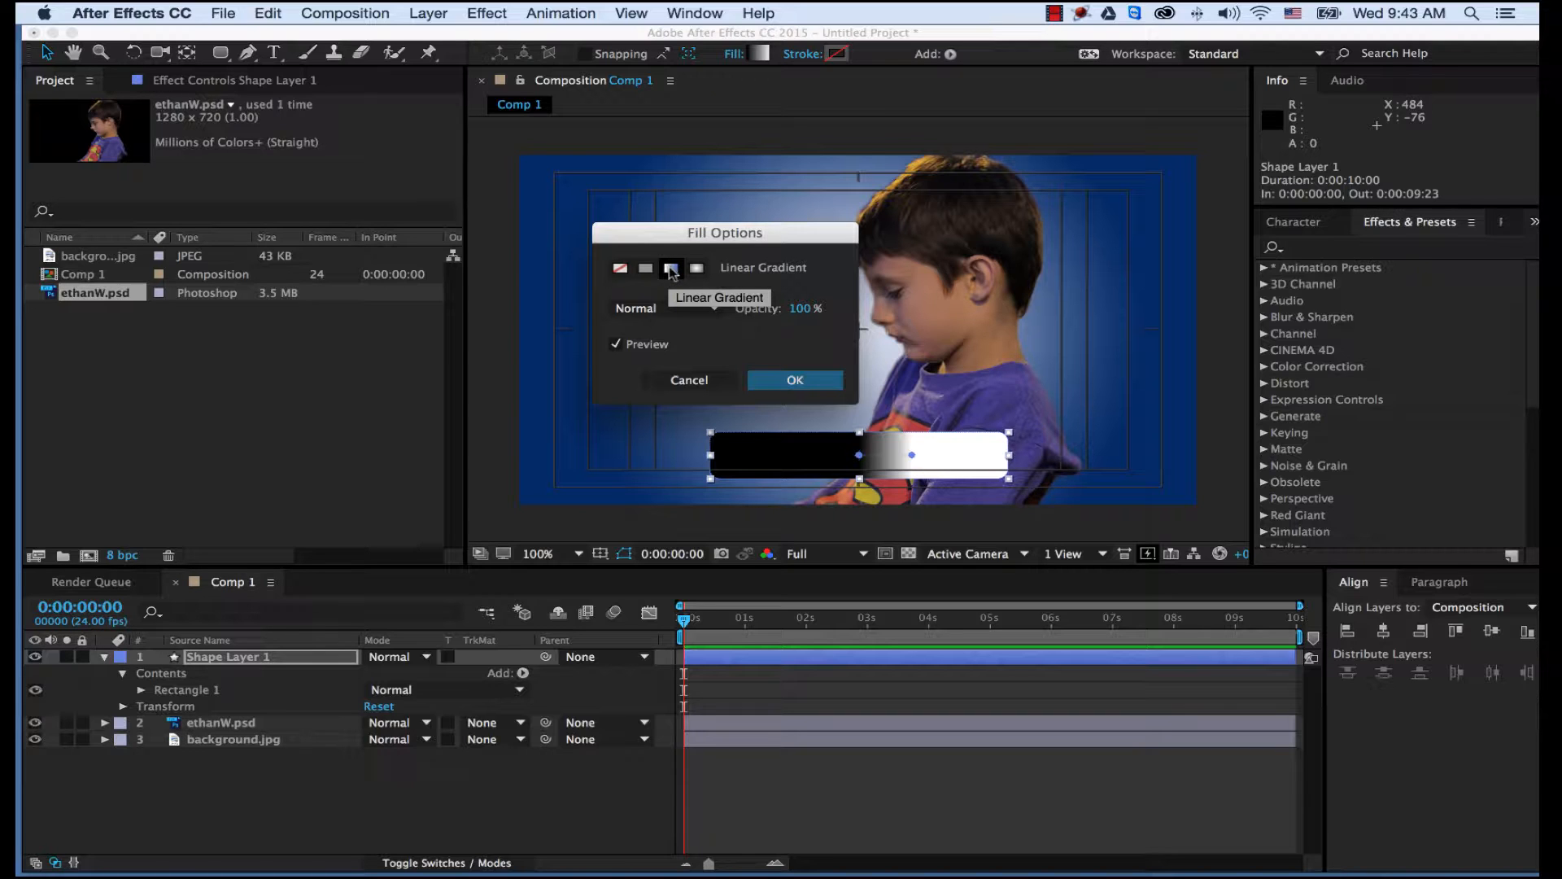
pyautogui.click(697, 268)
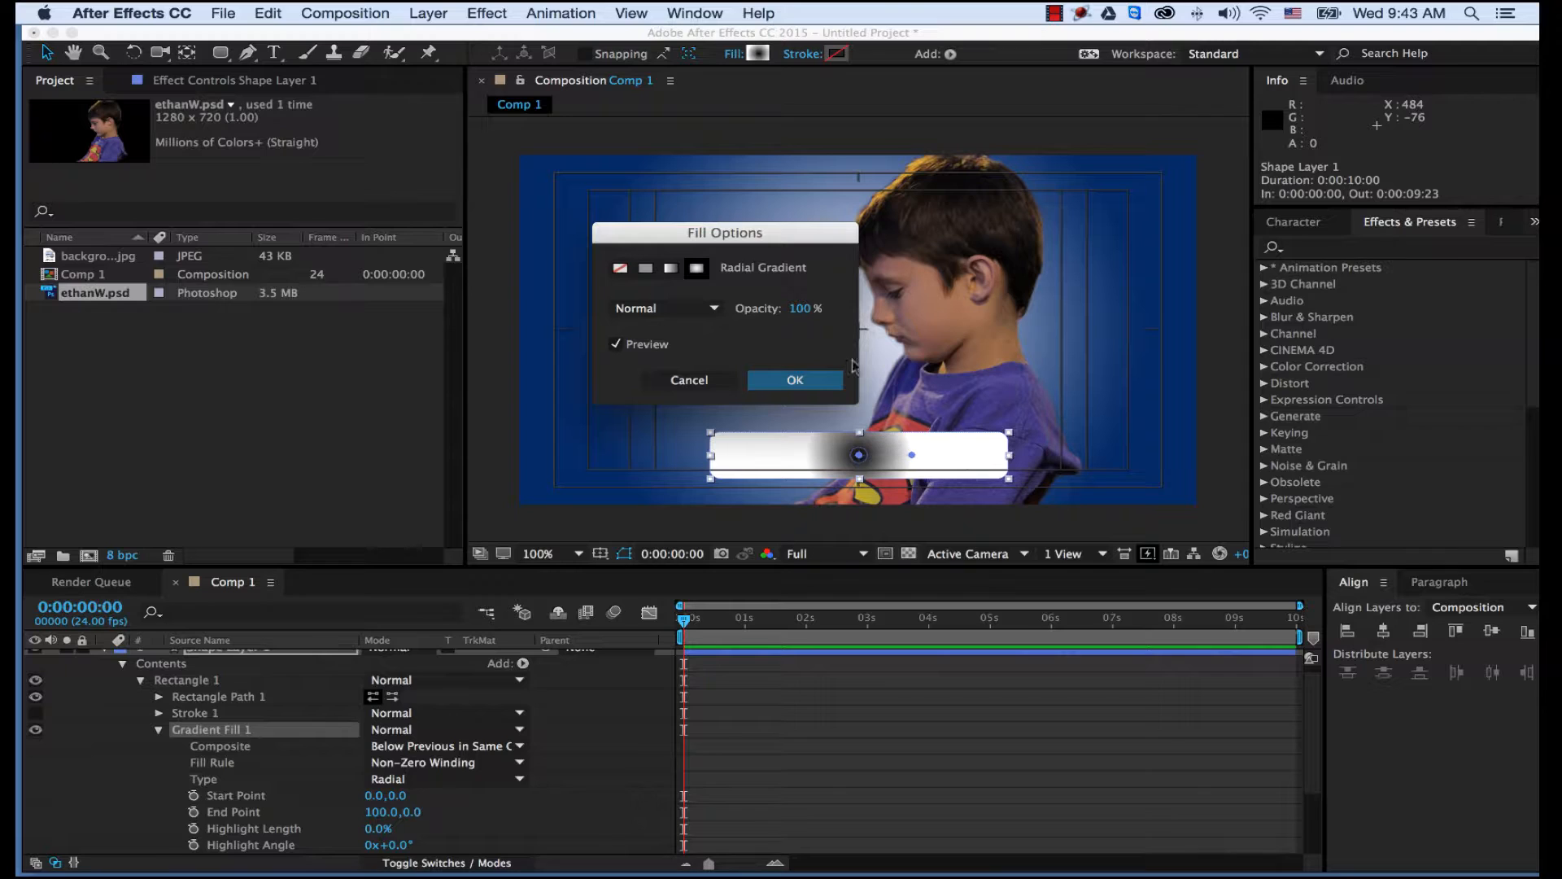
pyautogui.click(646, 268)
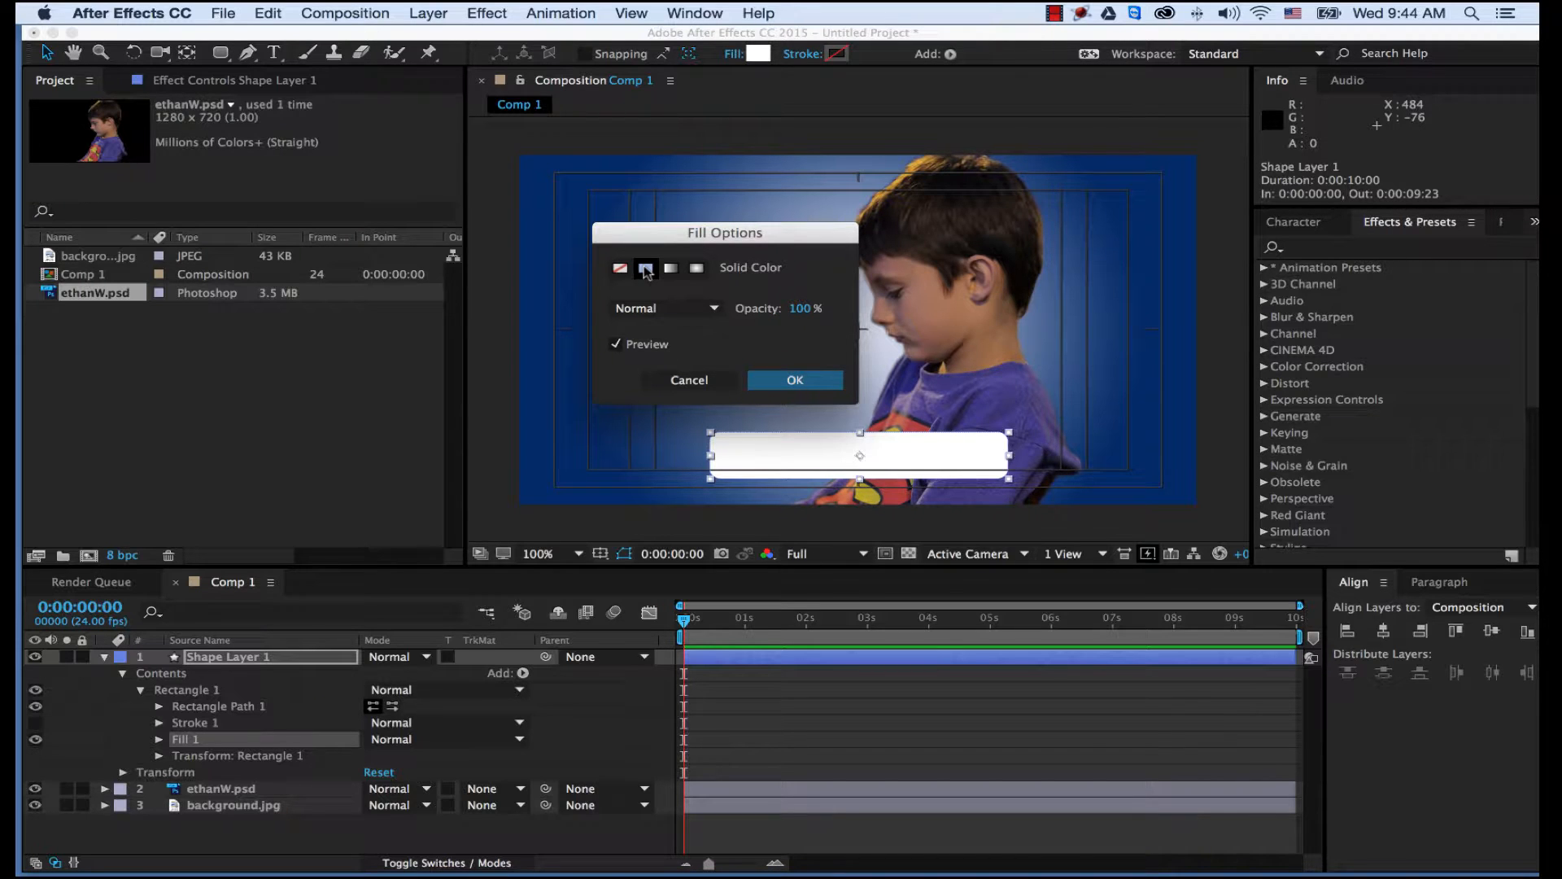
pyautogui.click(803, 382)
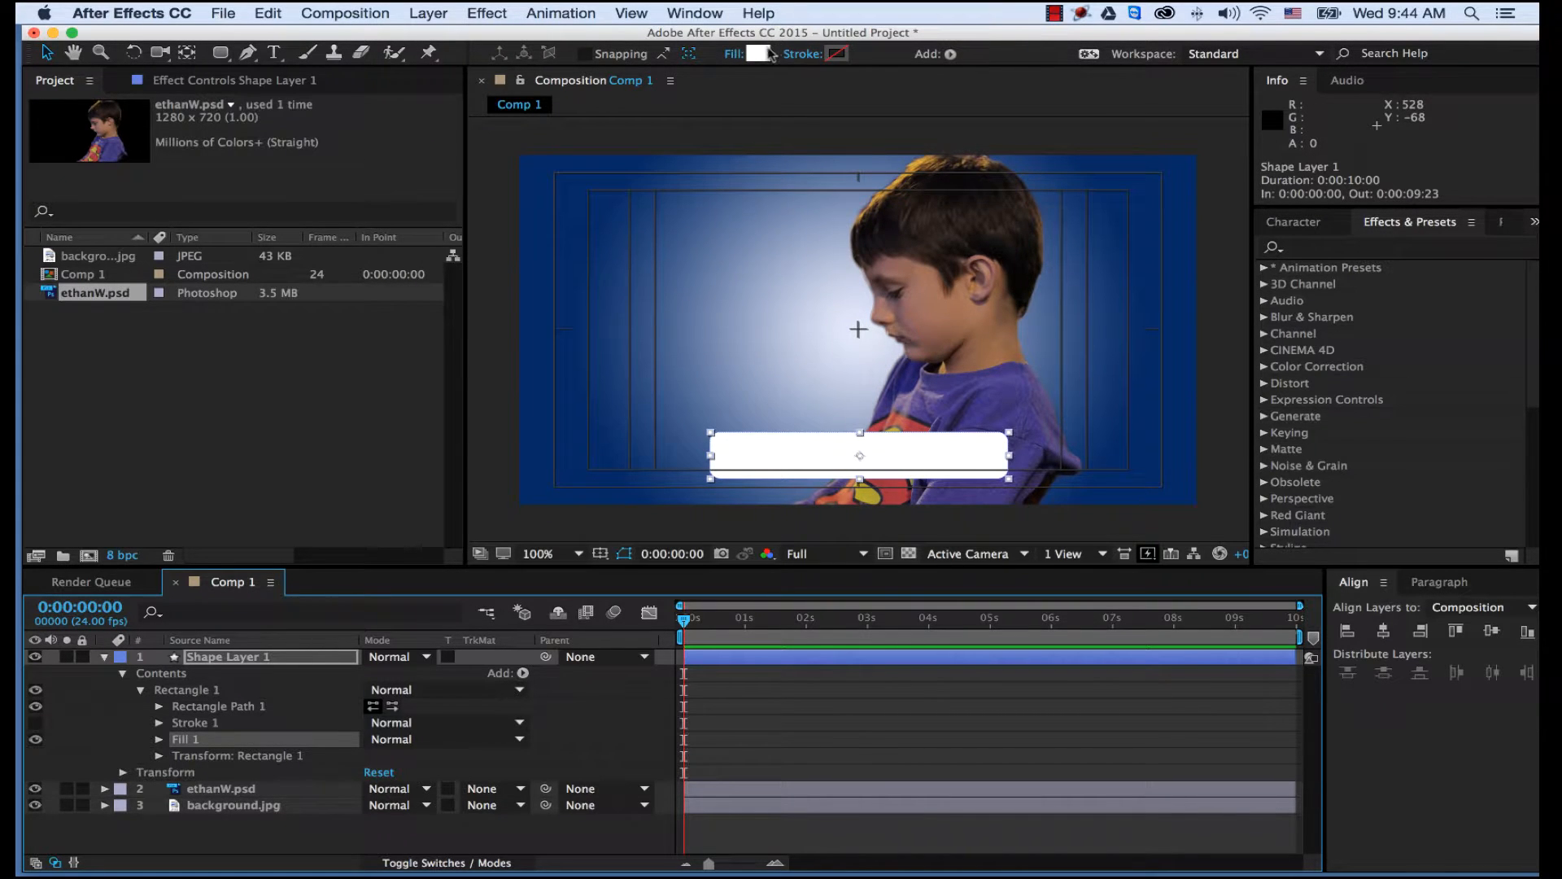
# Sample the yellow of the shirt logo as the rounded rectangle's fill color and brighten it to C7BB33.
pyautogui.click(759, 54)
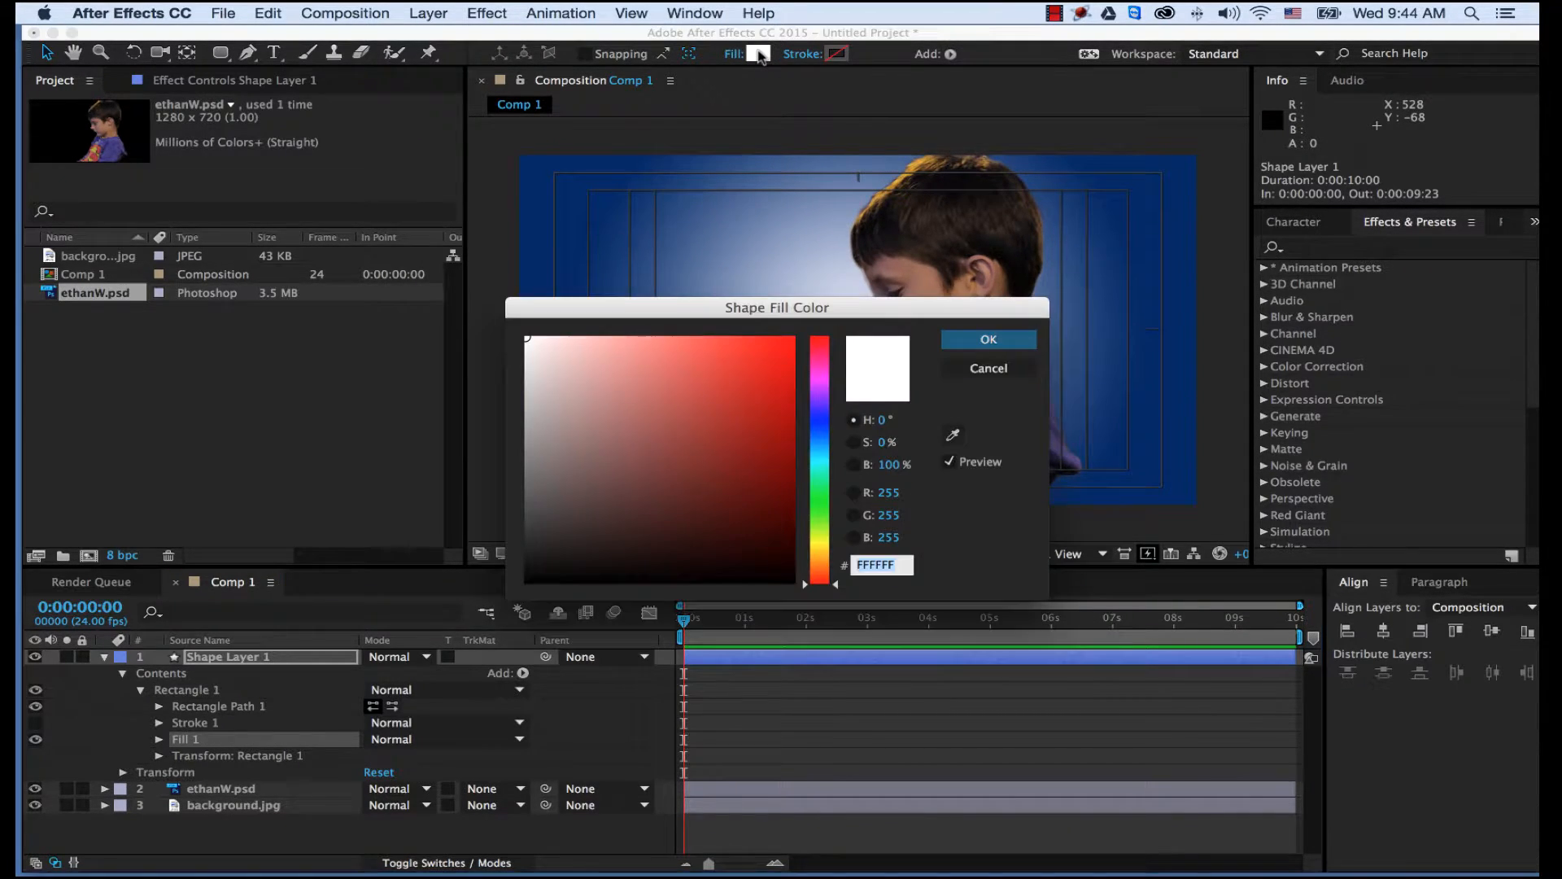
pyautogui.moveTo(850, 311); pyautogui.dragTo(511, 124)
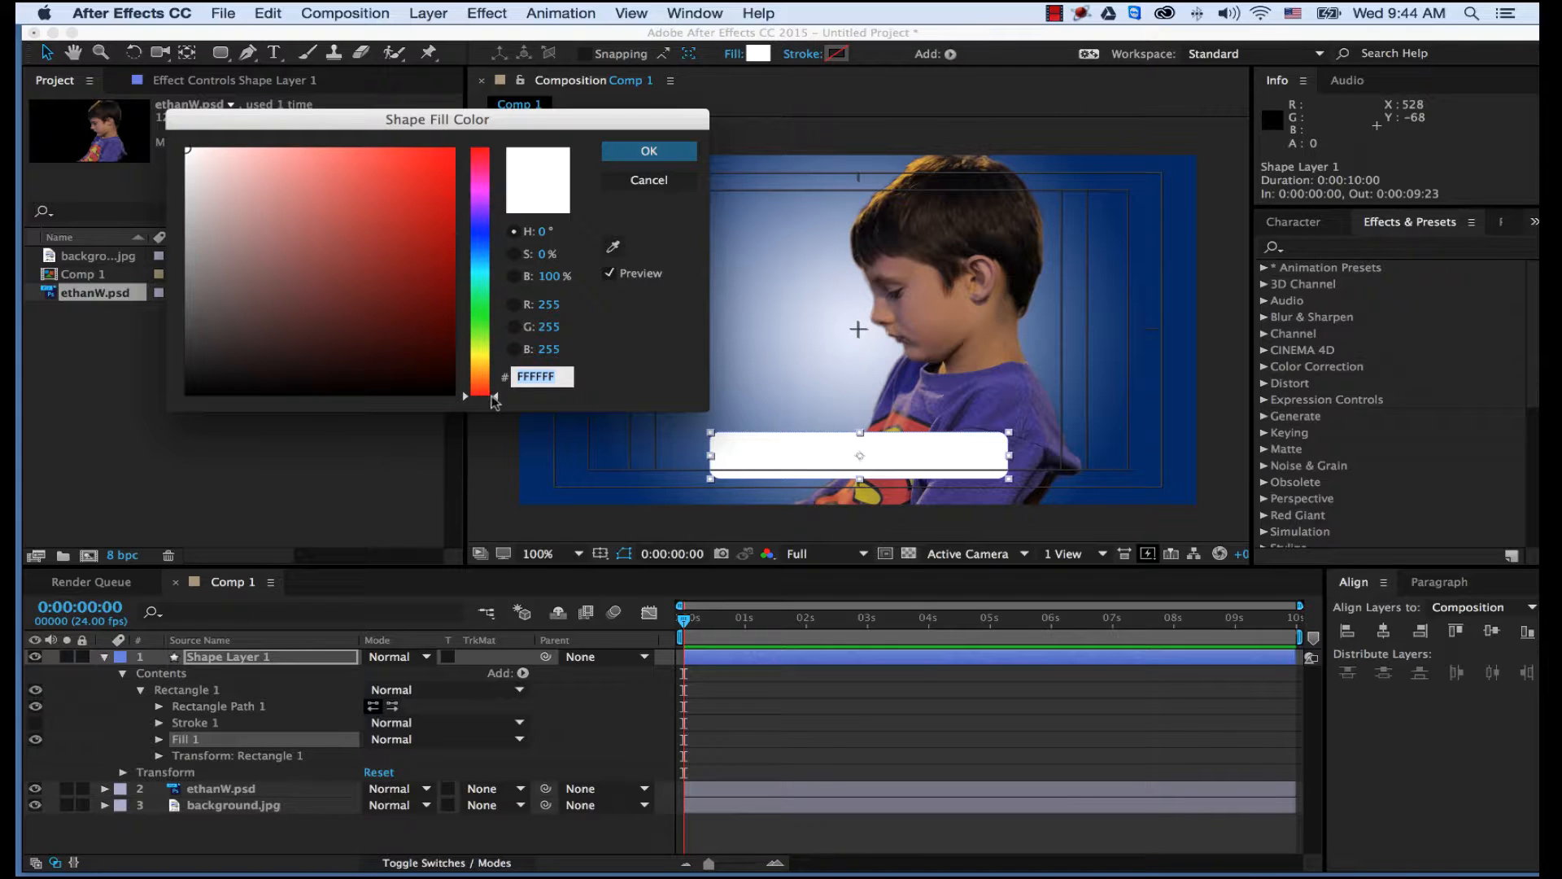
pyautogui.moveTo(496, 401); pyautogui.dragTo(500, 360)
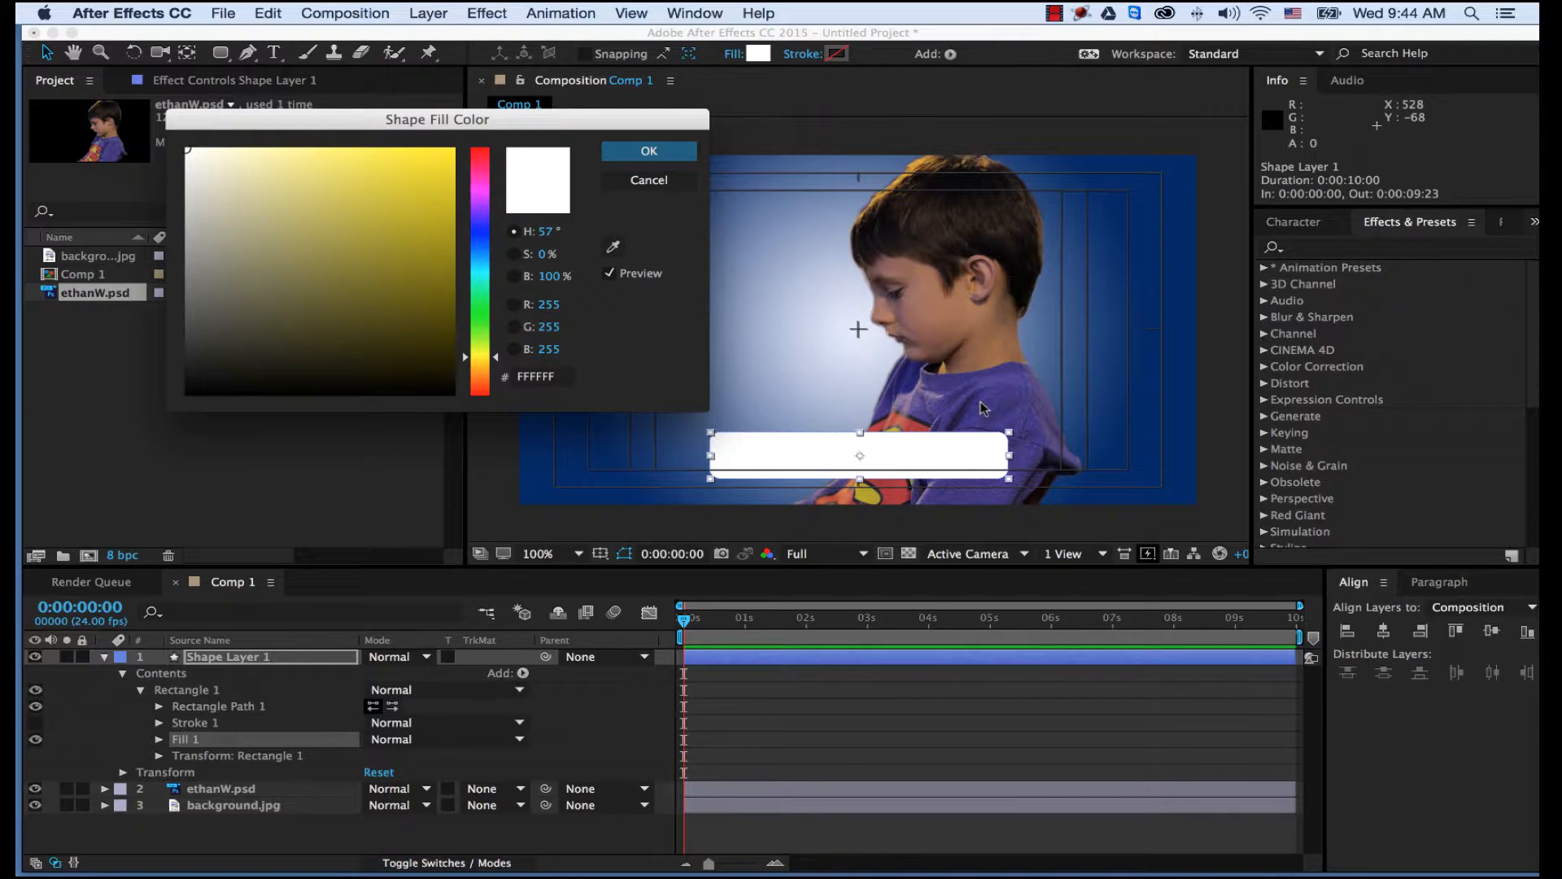
pyautogui.click(614, 252)
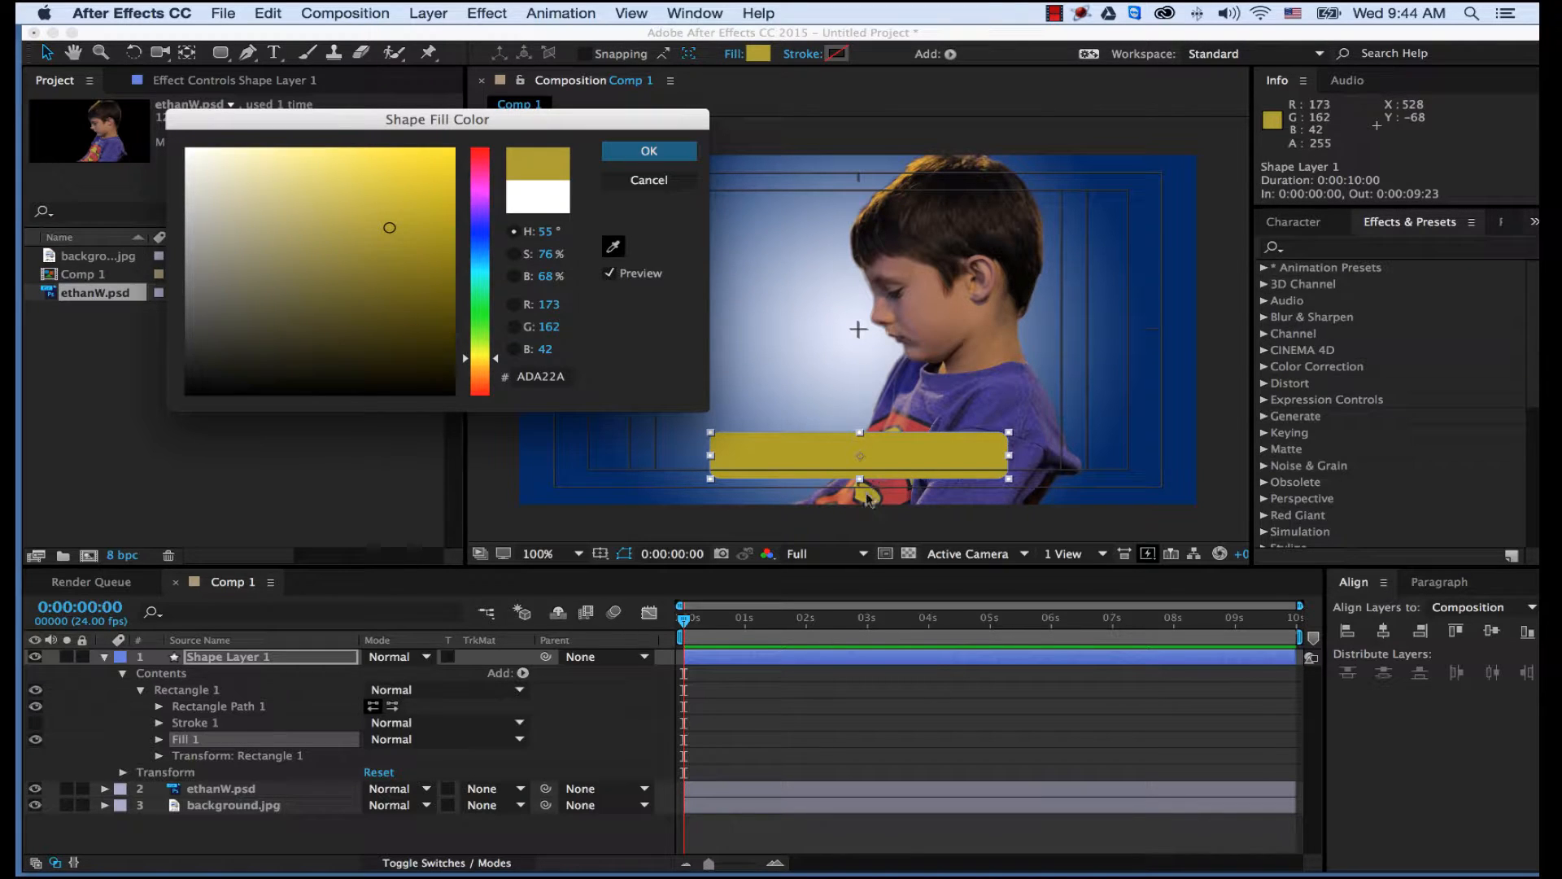
pyautogui.click(867, 494)
pyautogui.moveTo(385, 221); pyautogui.dragTo(386, 201)
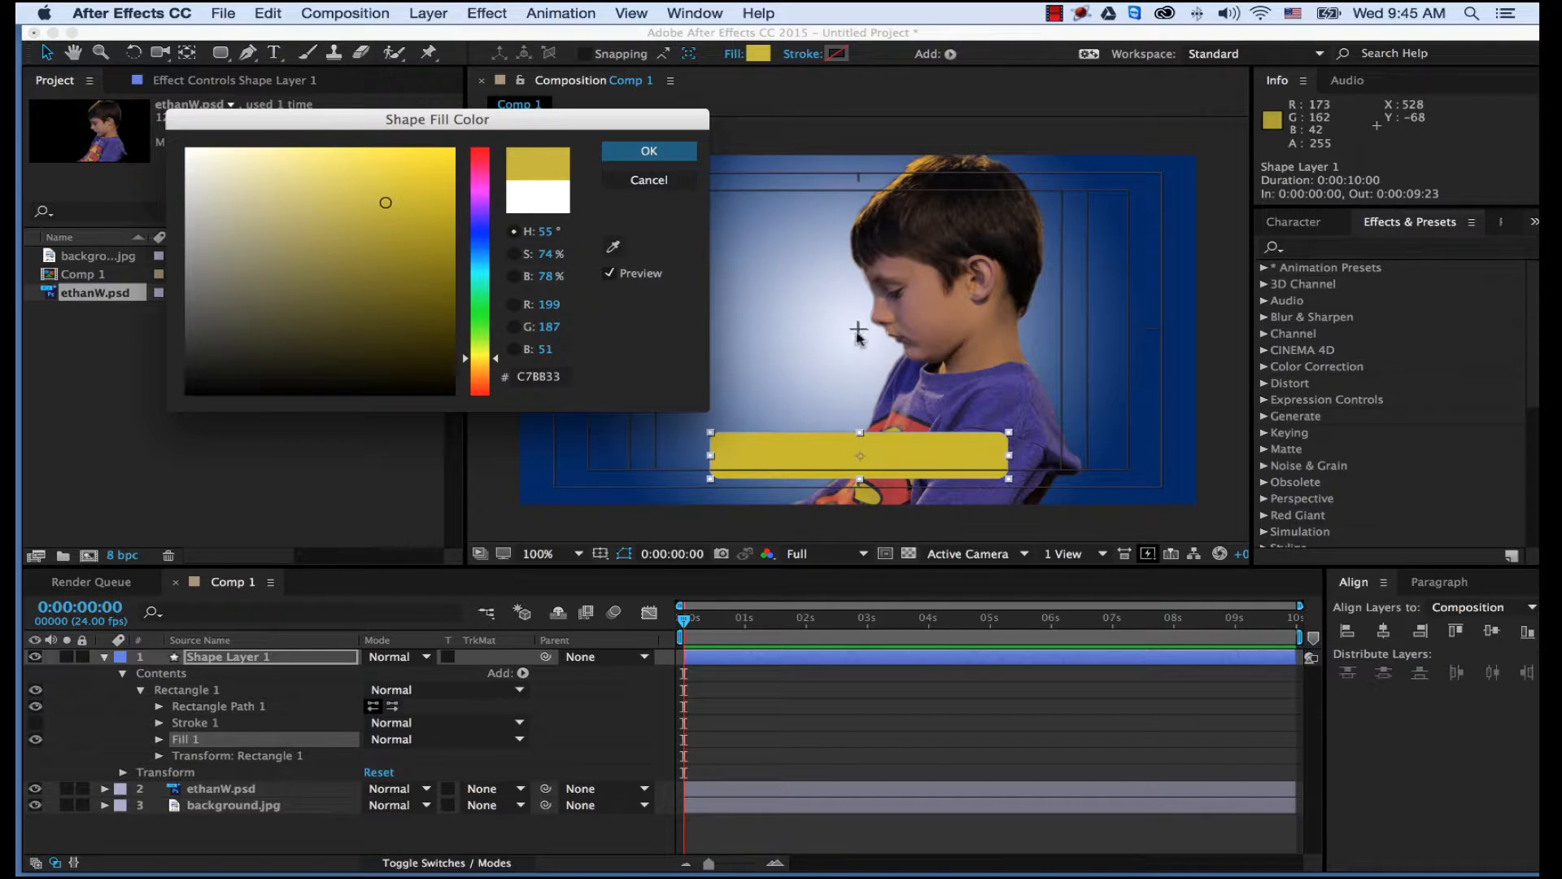
pyautogui.click(642, 152)
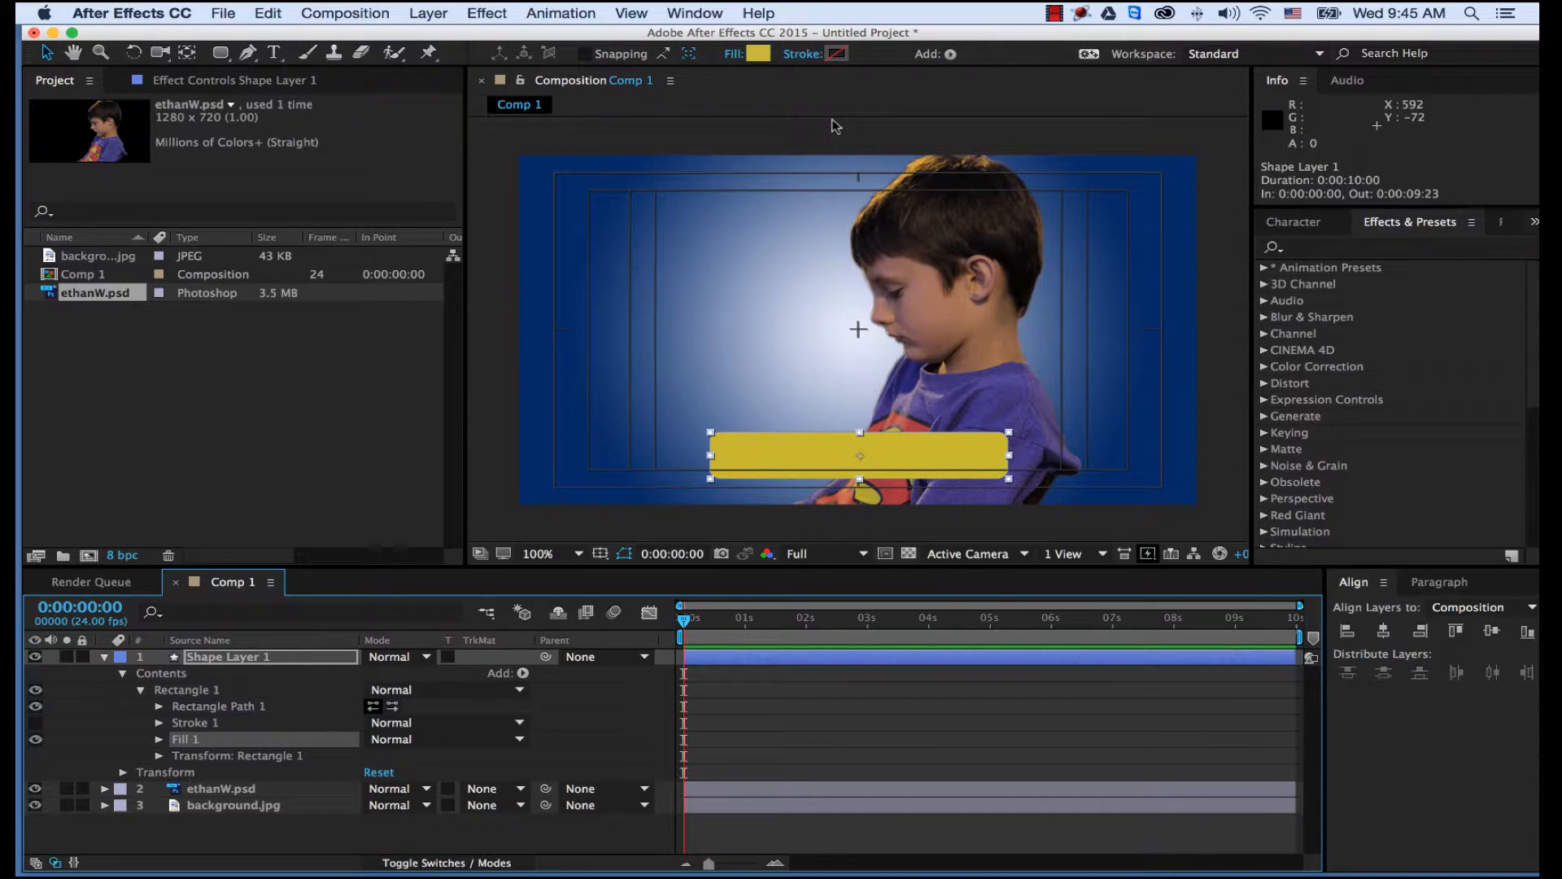
# Give the rounded rectangle a Solid Color stroke.
pyautogui.click(804, 55)
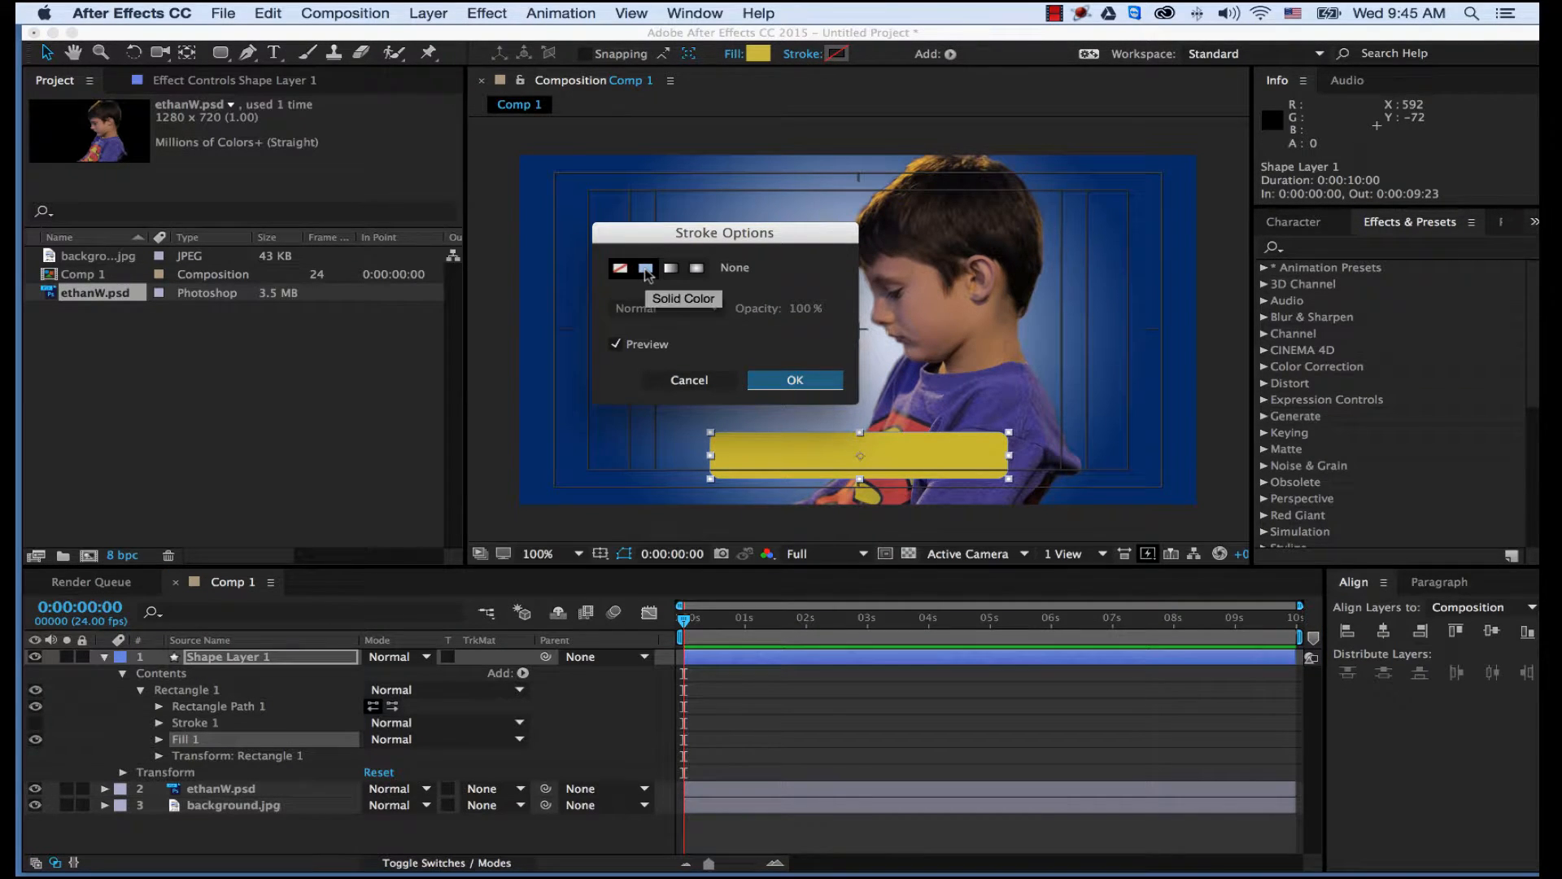
pyautogui.click(646, 270)
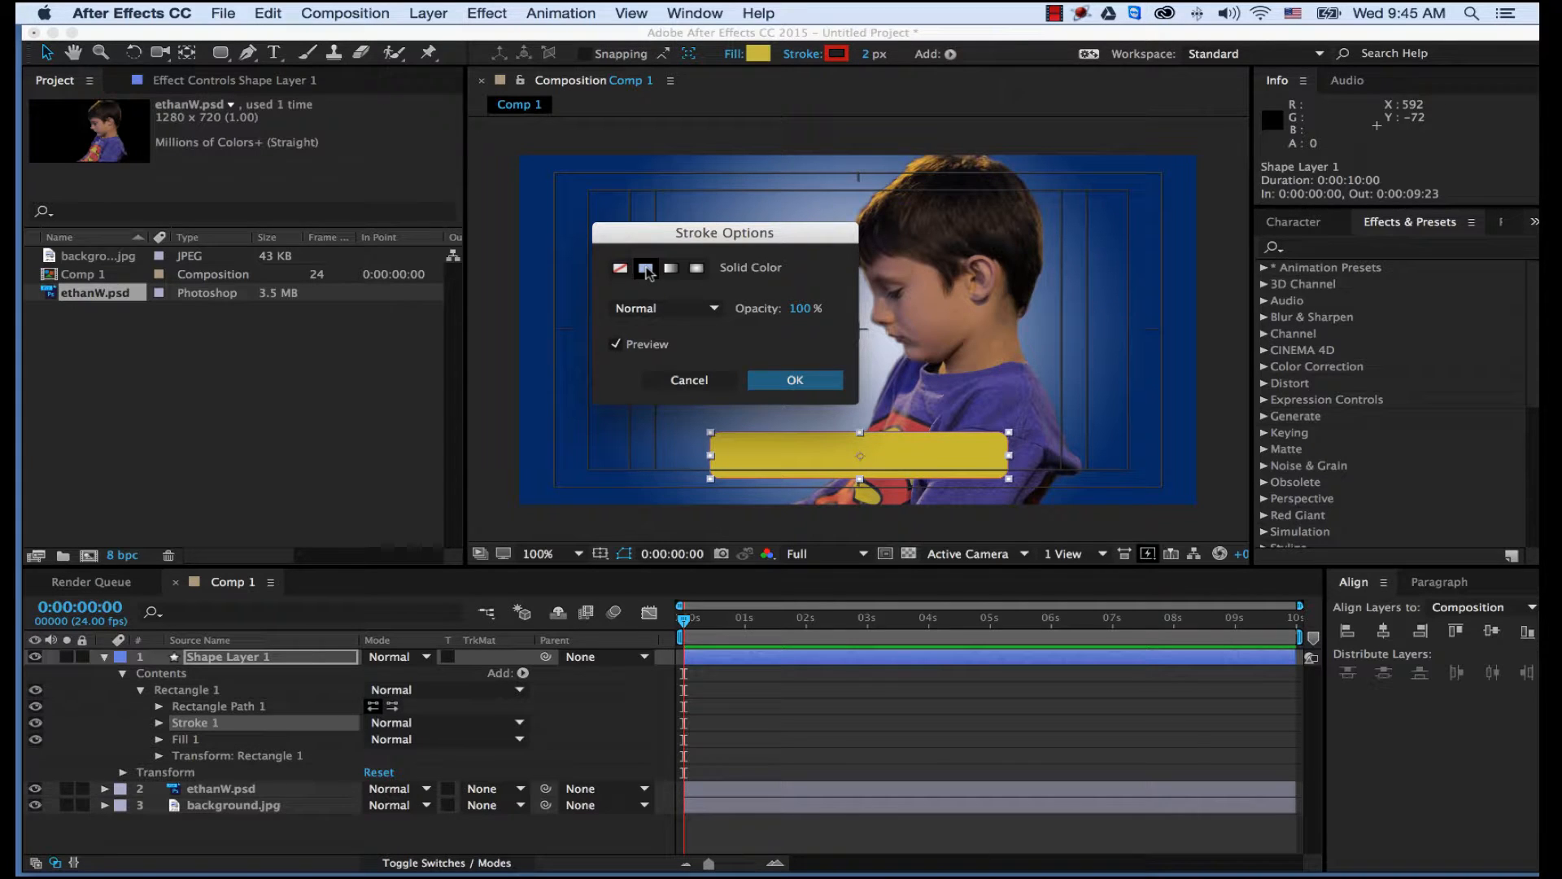
pyautogui.click(818, 386)
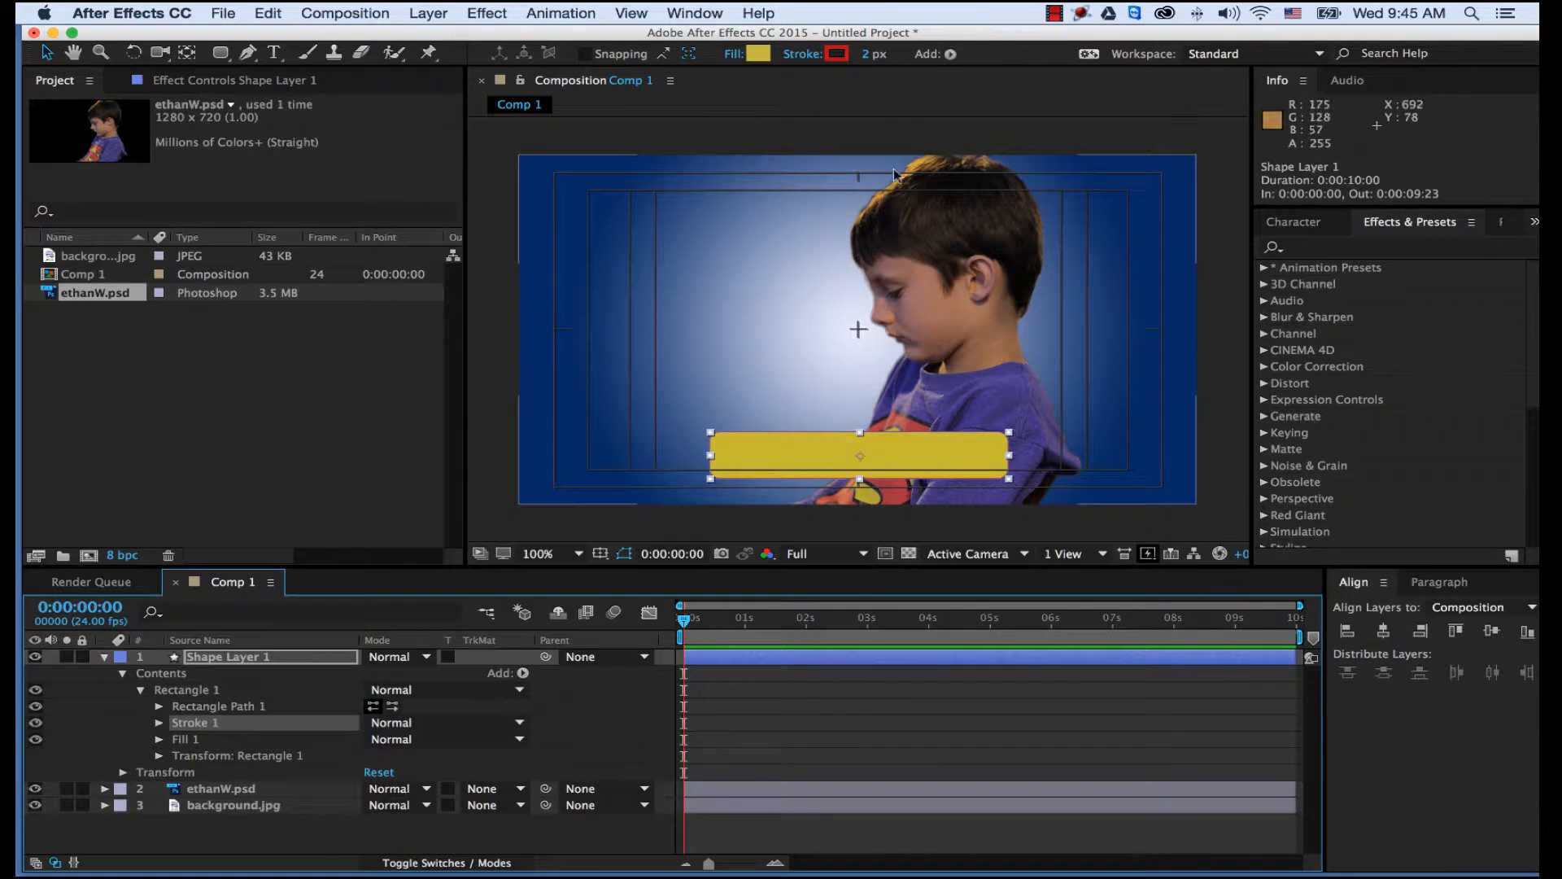
# Set the rounded rectangle's stroke width to 10 px.
pyautogui.click(867, 54)
pyautogui.write('10')
pyautogui.press('Return')
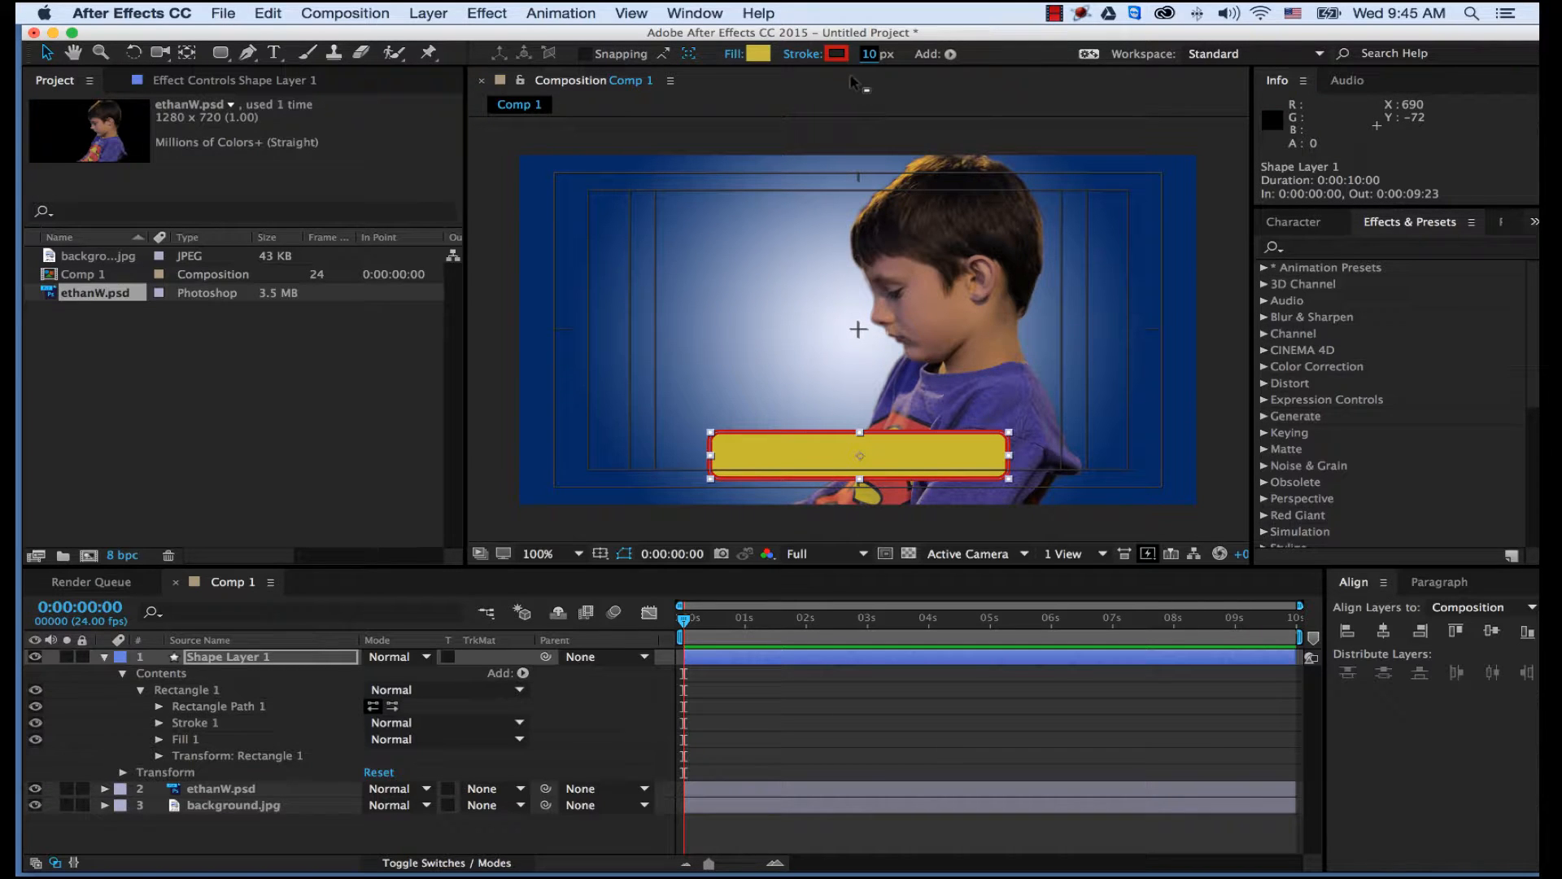
# Sample the purple of the boy's shirt (4F4487) as the rounded rectangle's stroke color and deselect the shape layer.
pyautogui.click(837, 55)
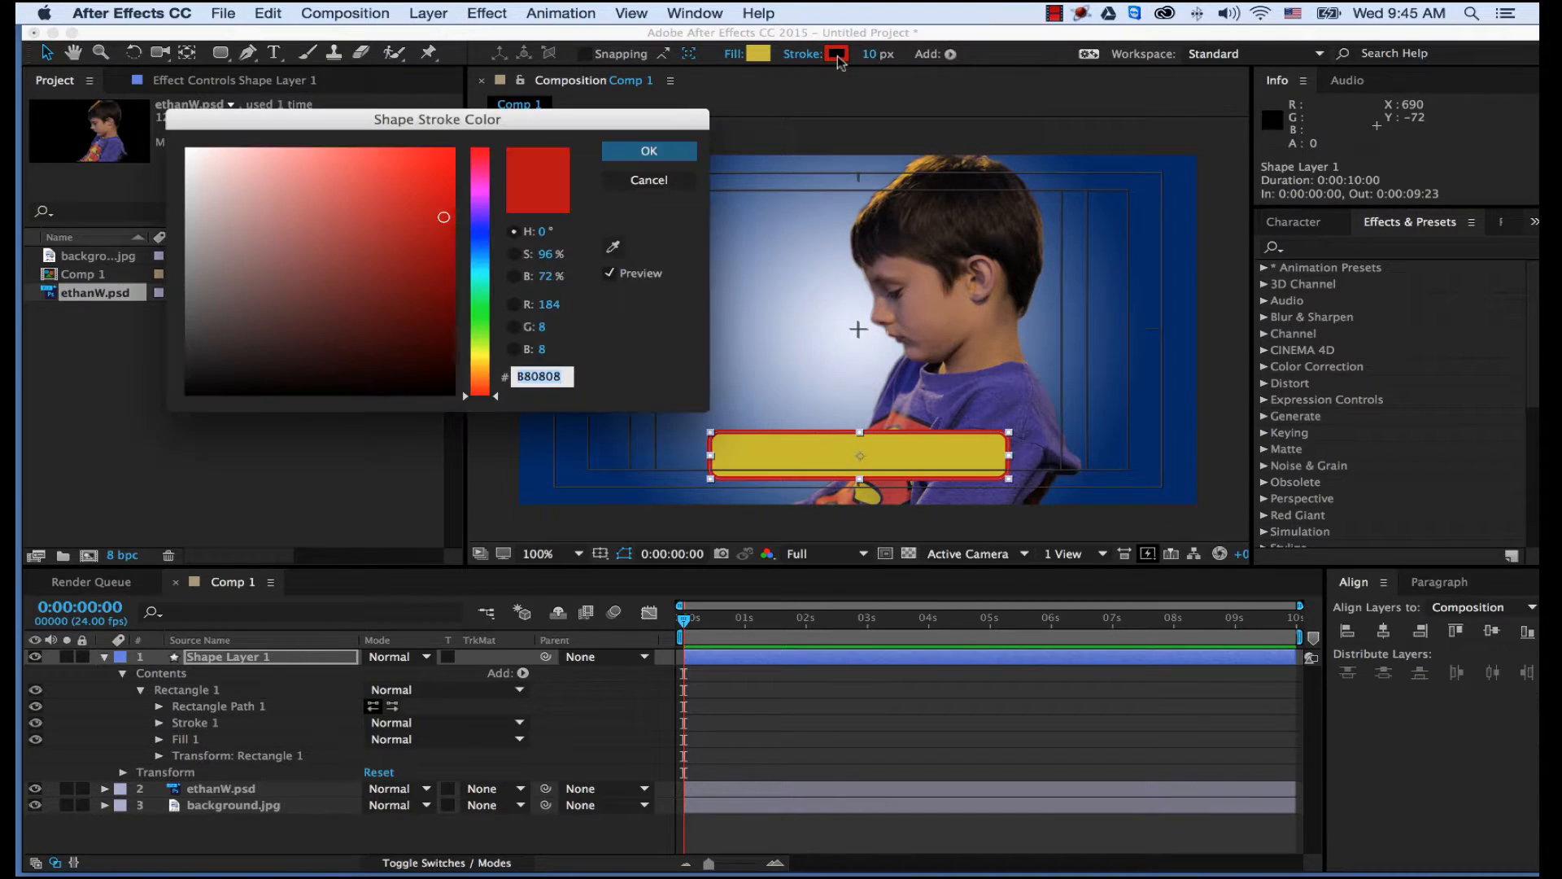
pyautogui.moveTo(435, 376); pyautogui.dragTo(498, 444)
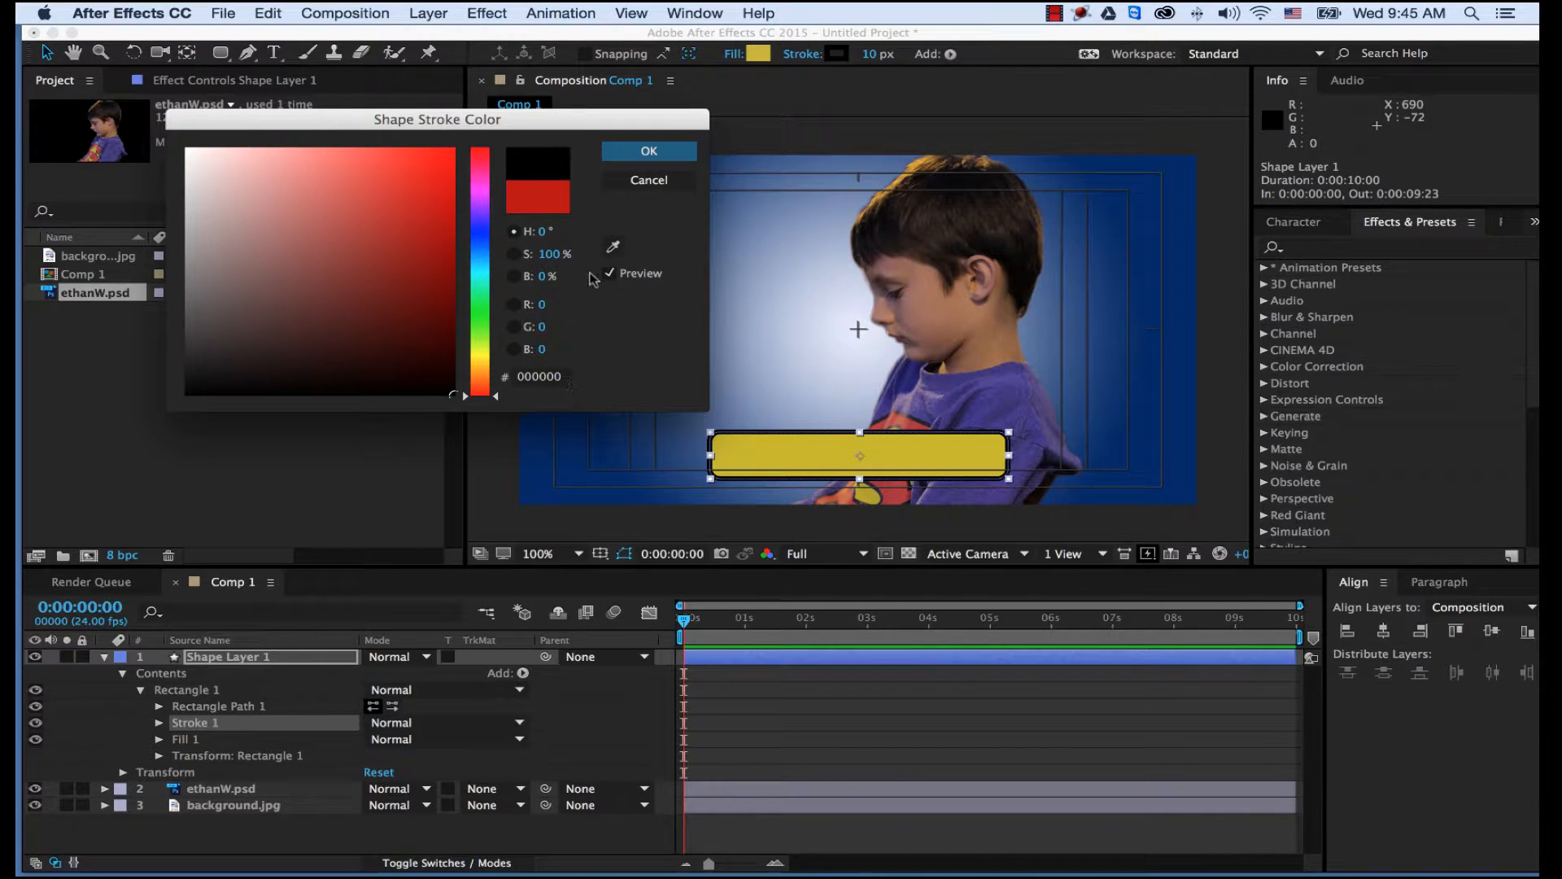
pyautogui.click(613, 246)
pyautogui.click(996, 402)
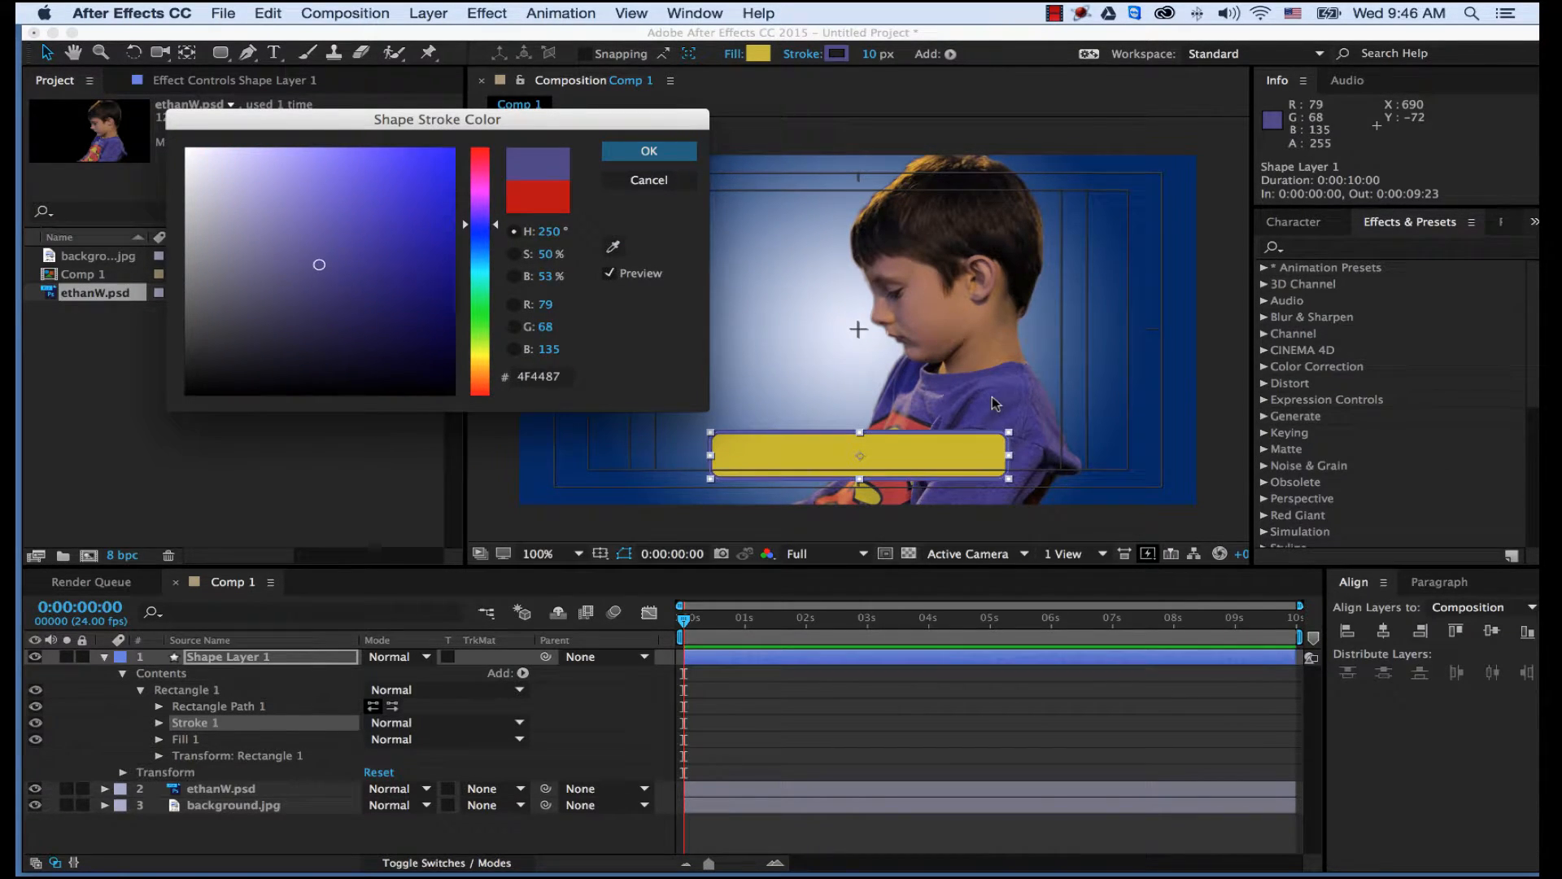
pyautogui.click(648, 153)
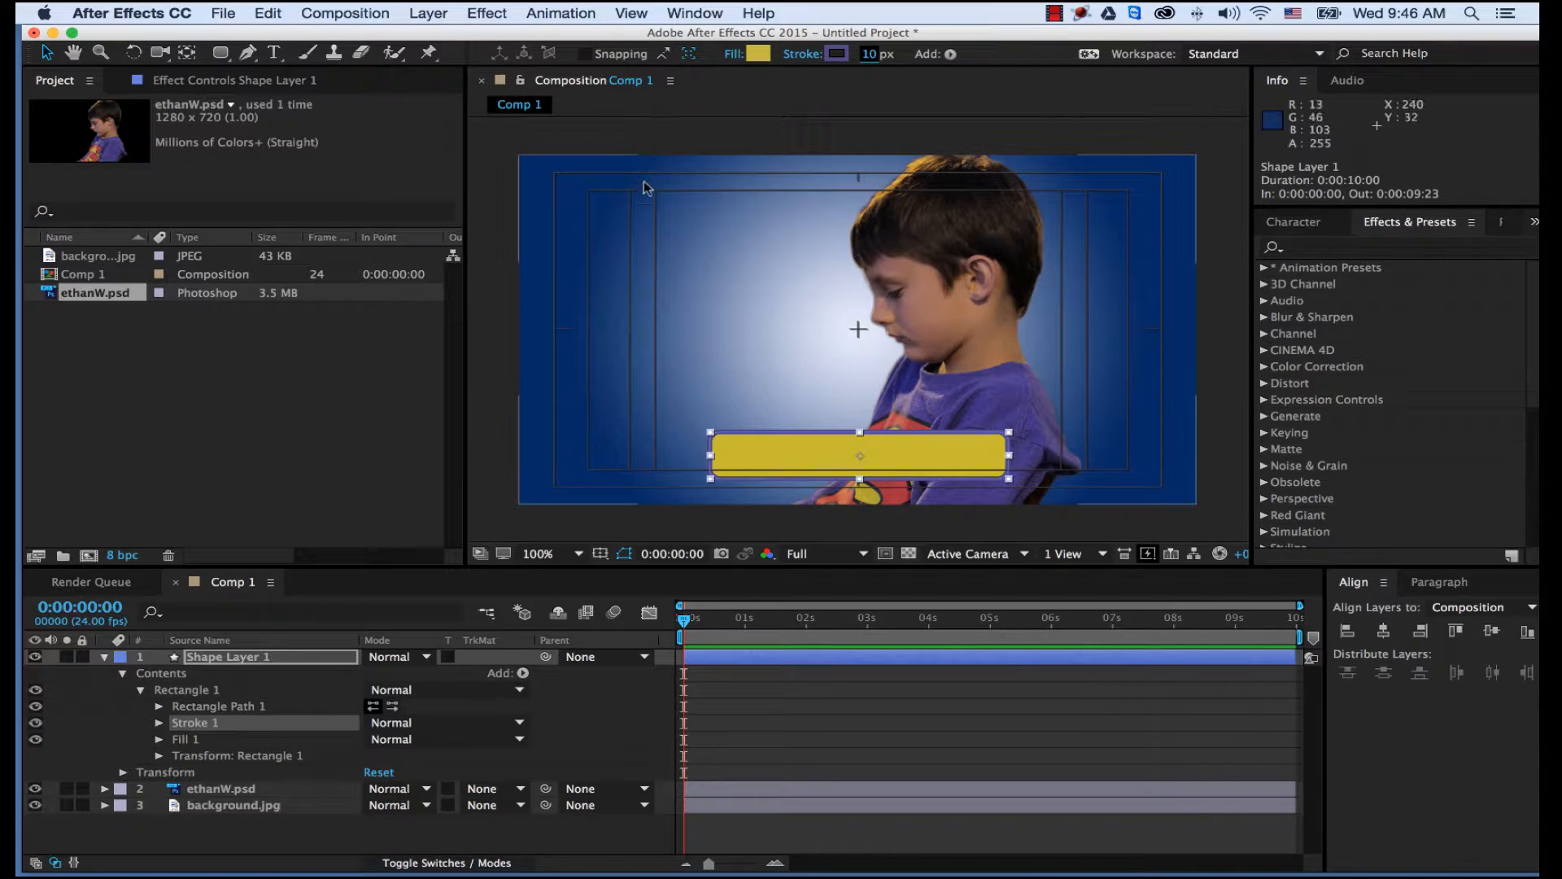
pyautogui.click(567, 846)
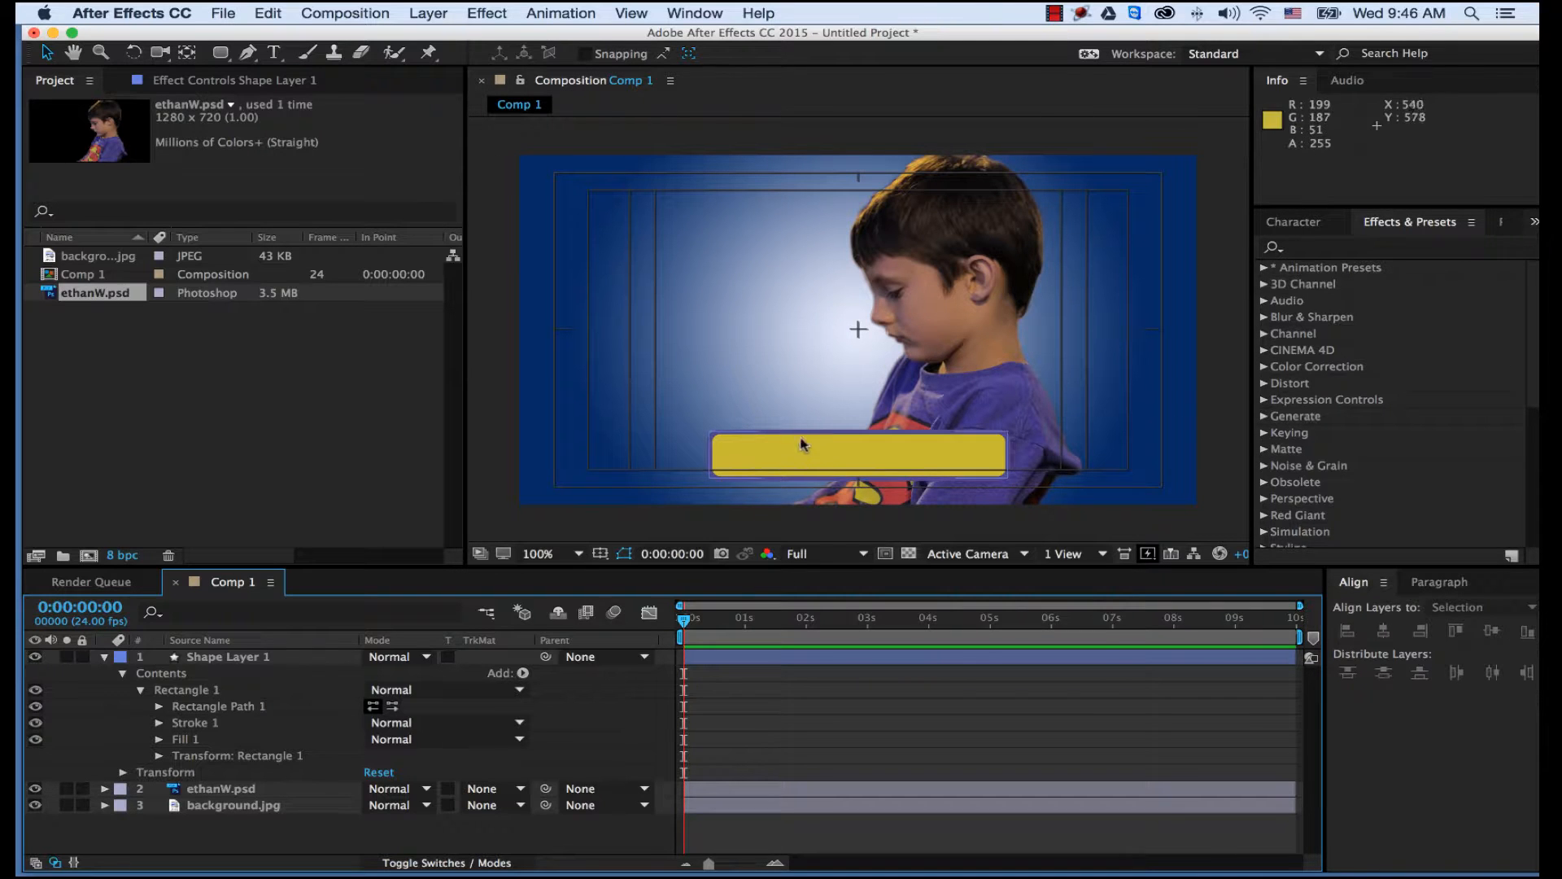
# Hide the Title/Action Safe overlay, collapse Shape Layer 1's properties, and leave all layers deselected.
pyautogui.click(600, 553)
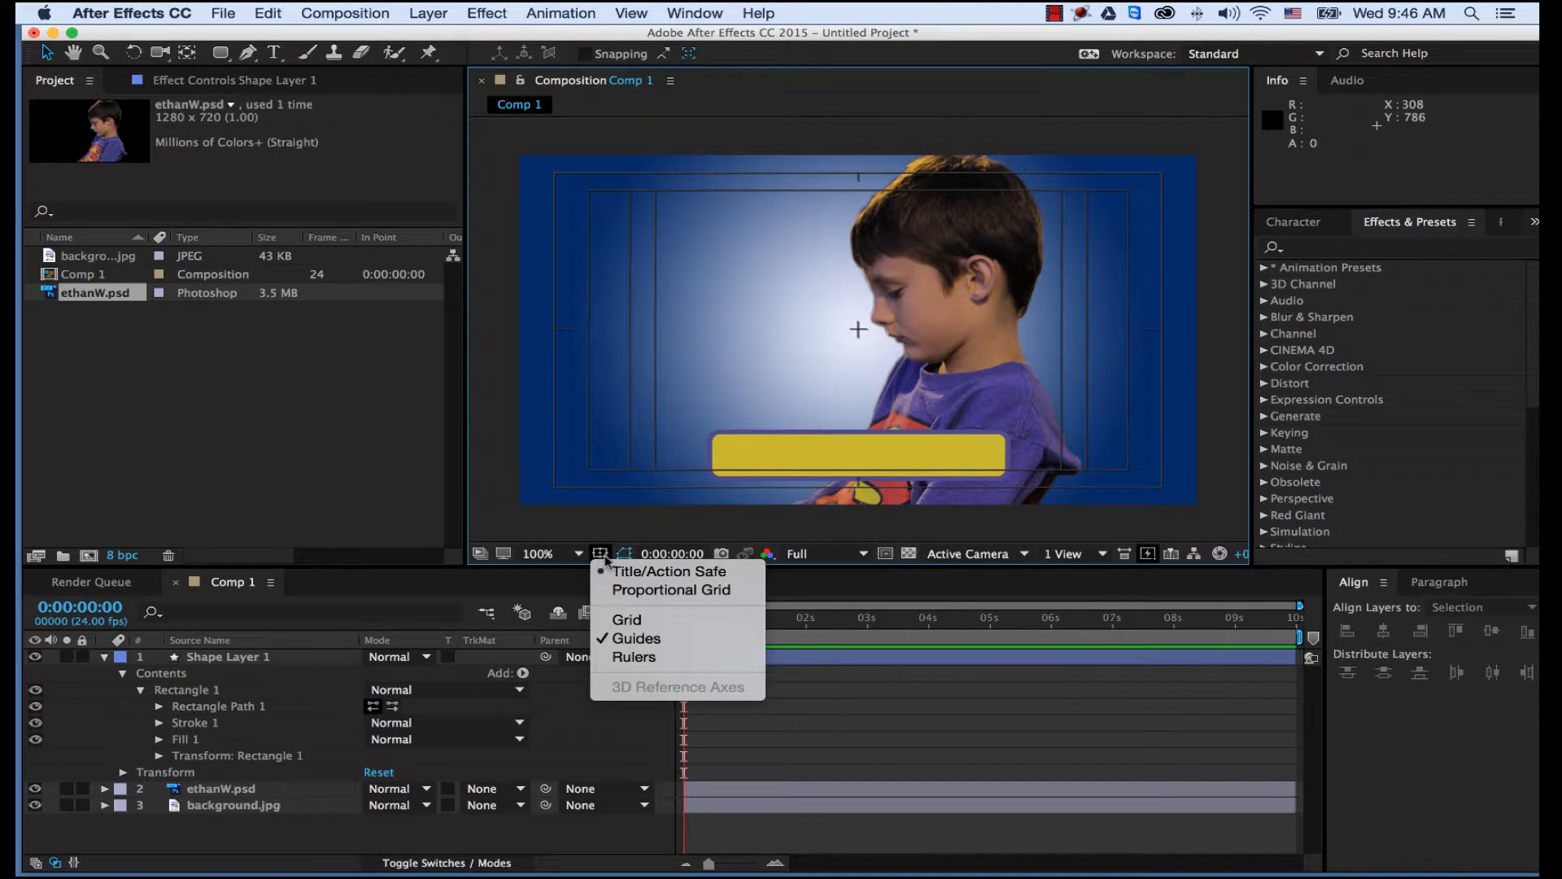
pyautogui.click(673, 572)
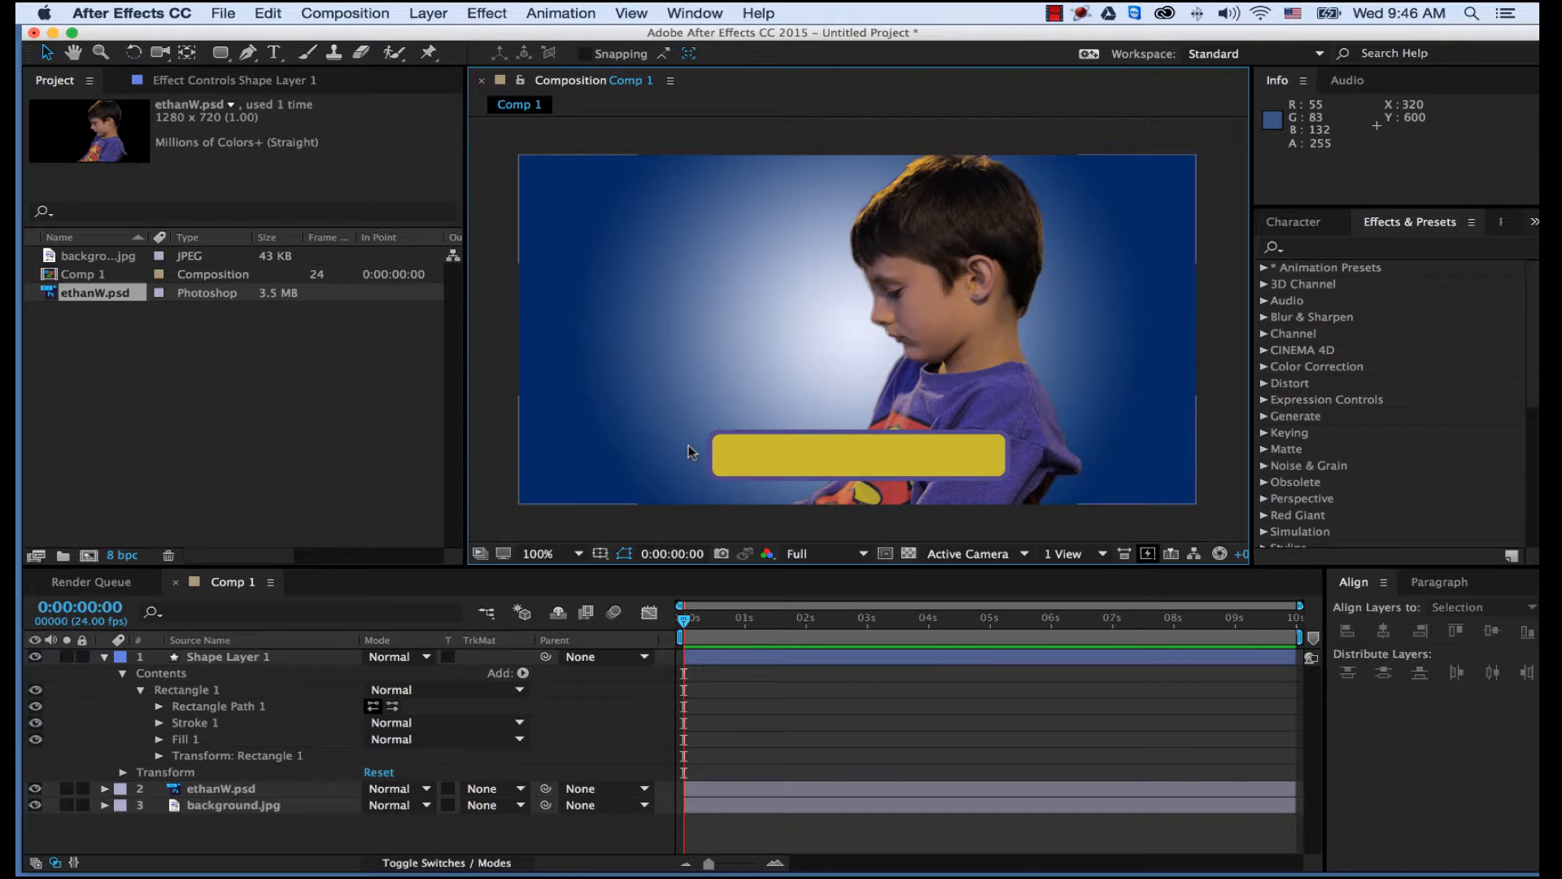
pyautogui.click(586, 612)
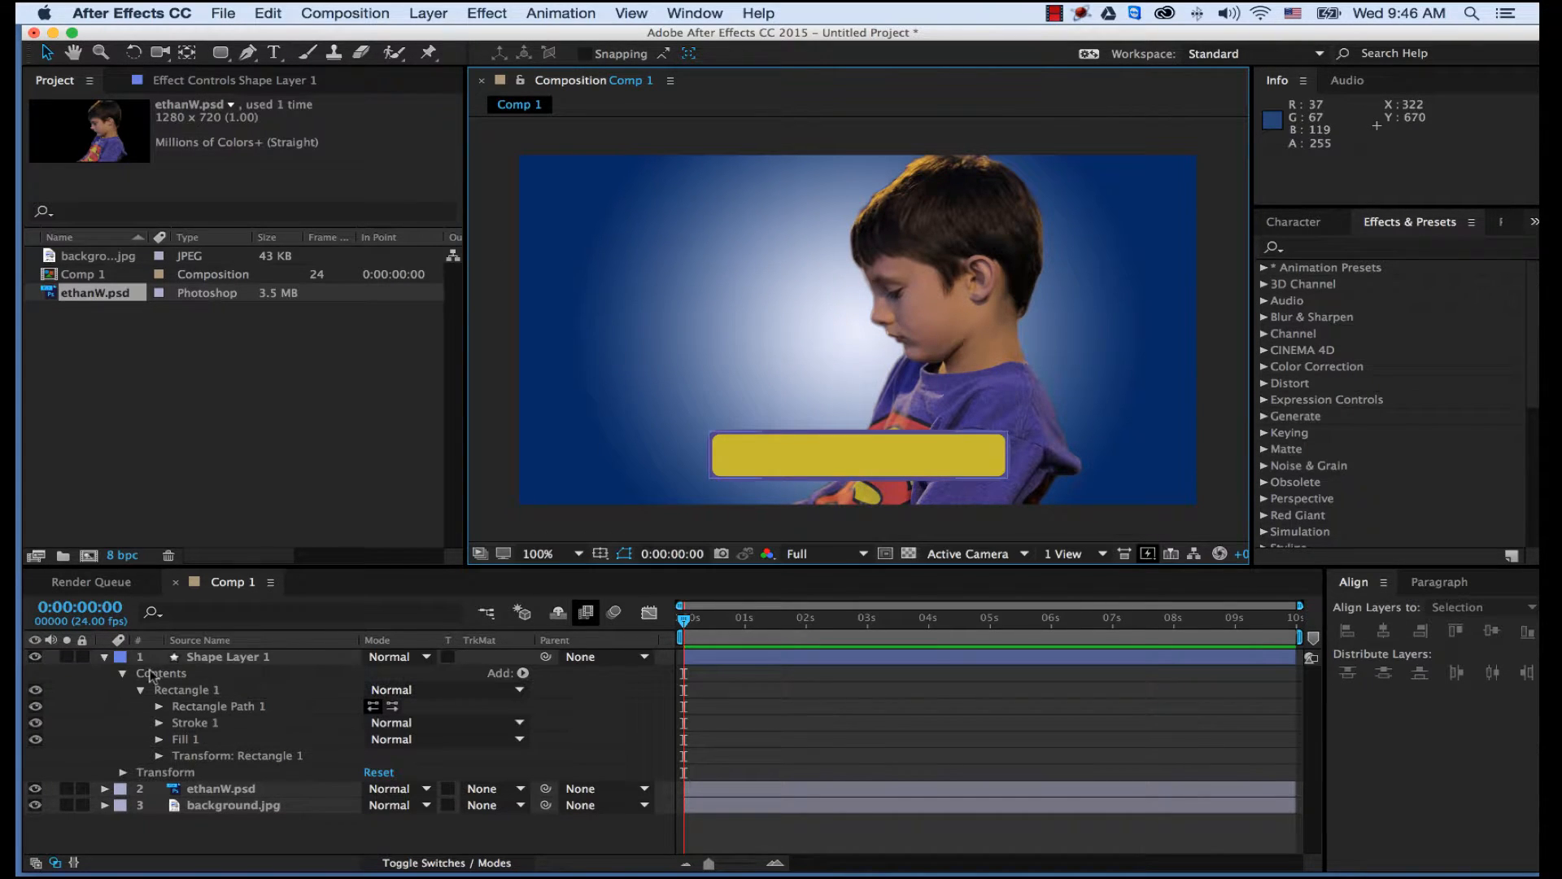
pyautogui.click(105, 659)
pyautogui.click(218, 659)
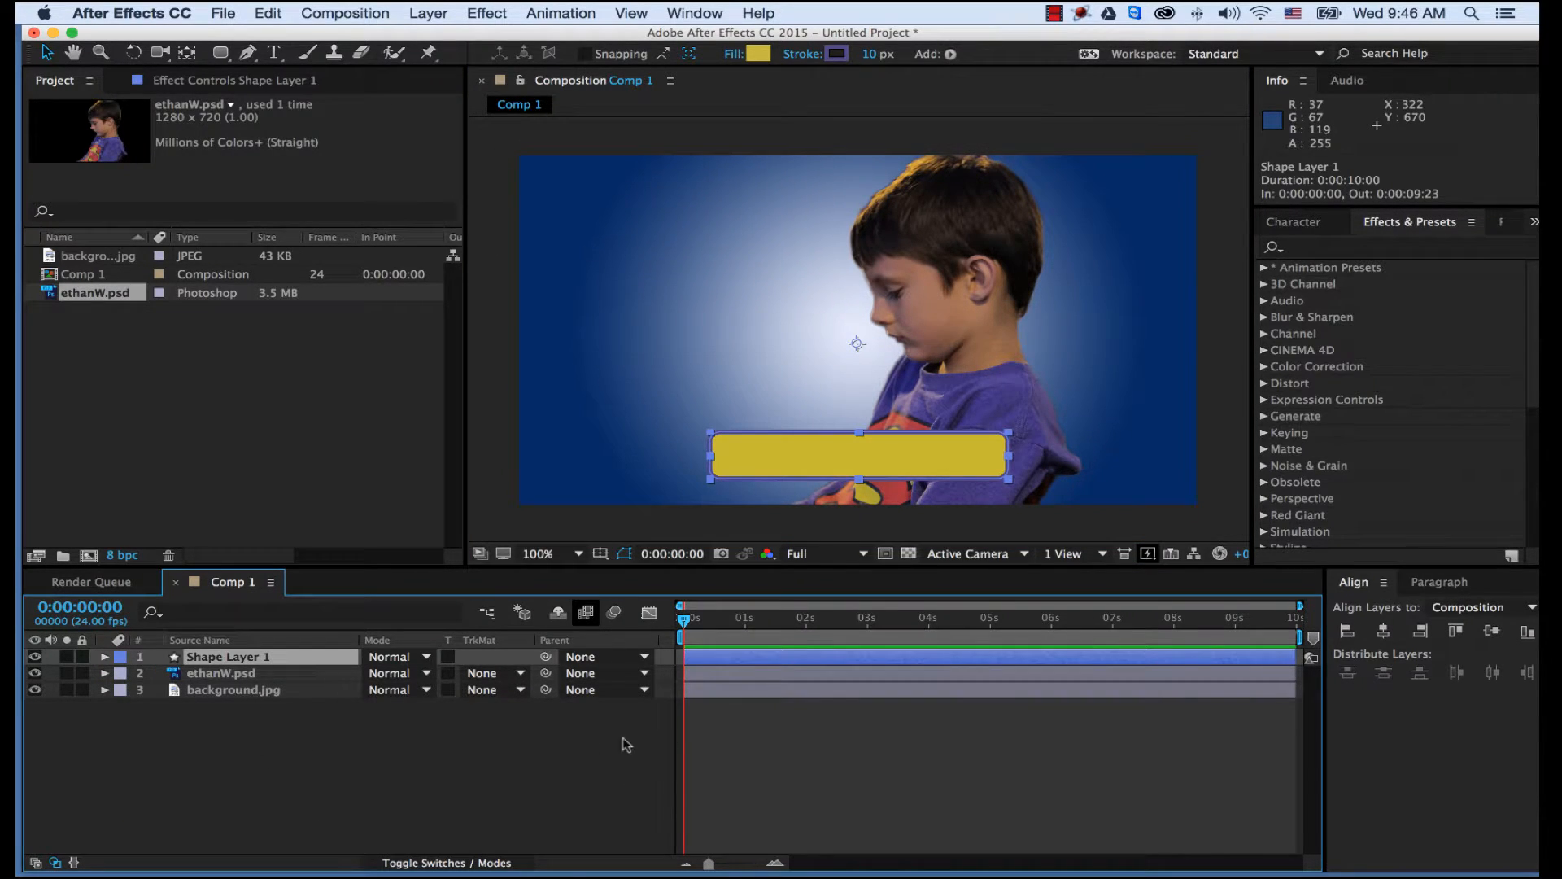
pyautogui.click(760, 739)
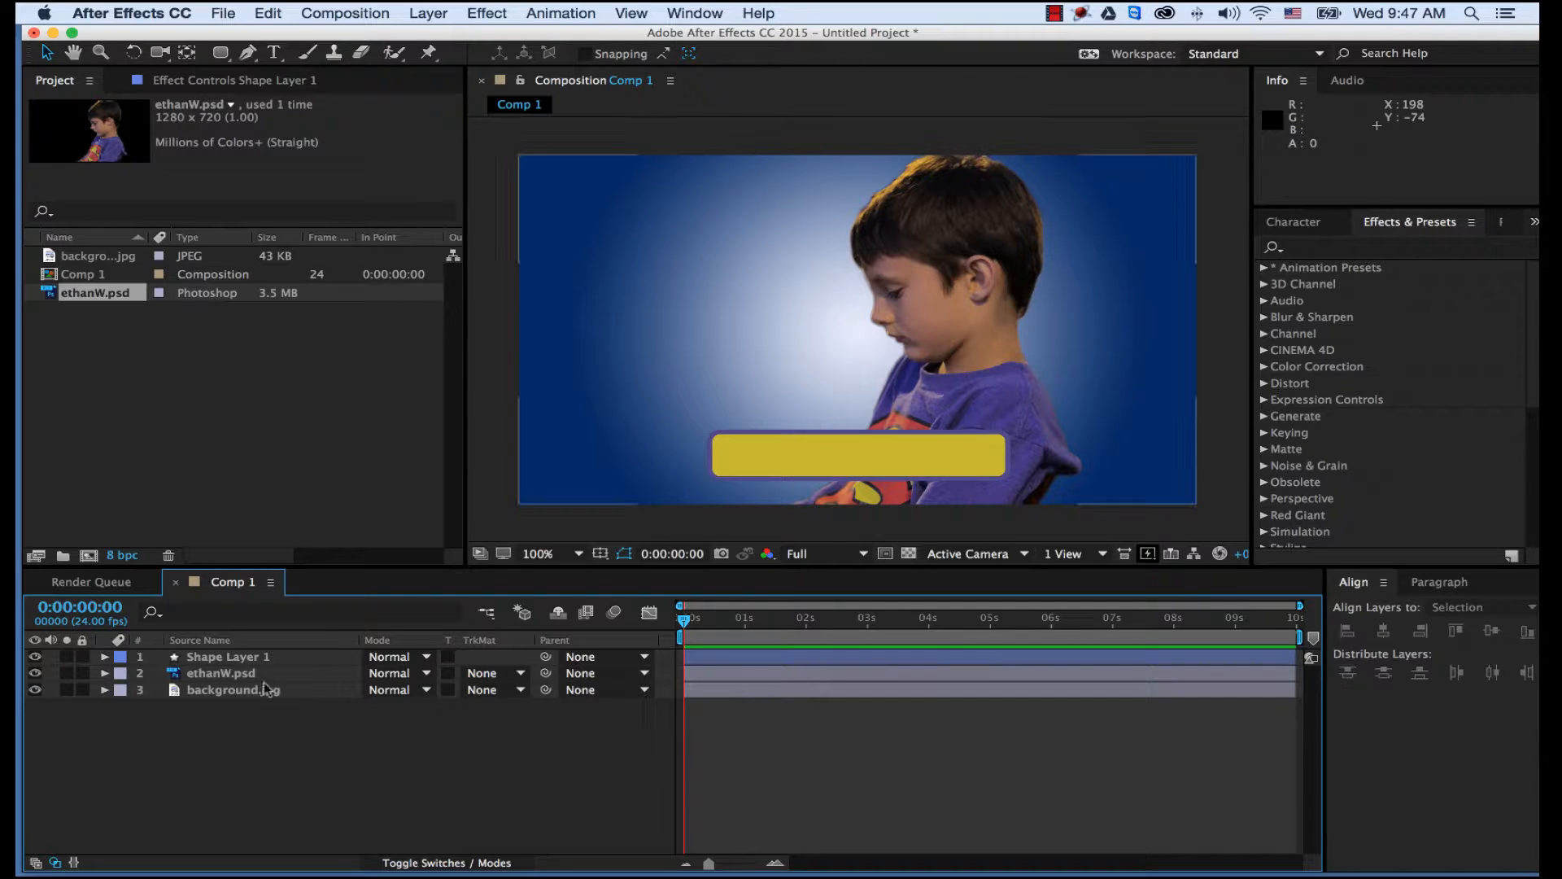
pyautogui.click(236, 658)
pyautogui.click(262, 730)
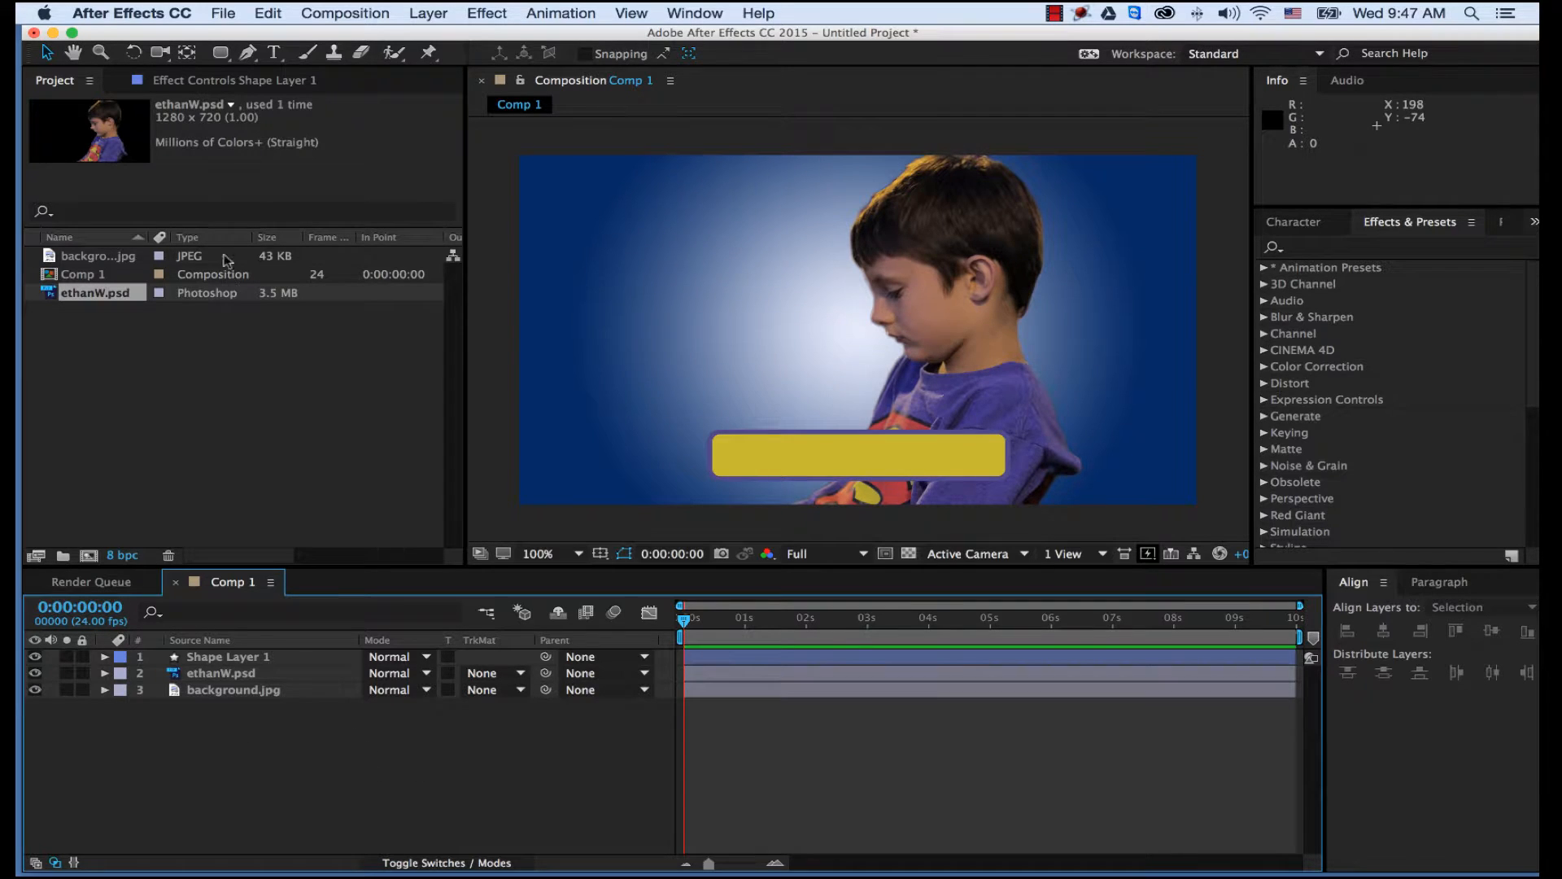
# Draw a circle about 178 × 186 px with the Ellipse tool on the blue background, above the rectangle's left end.
pyautogui.click(221, 55)
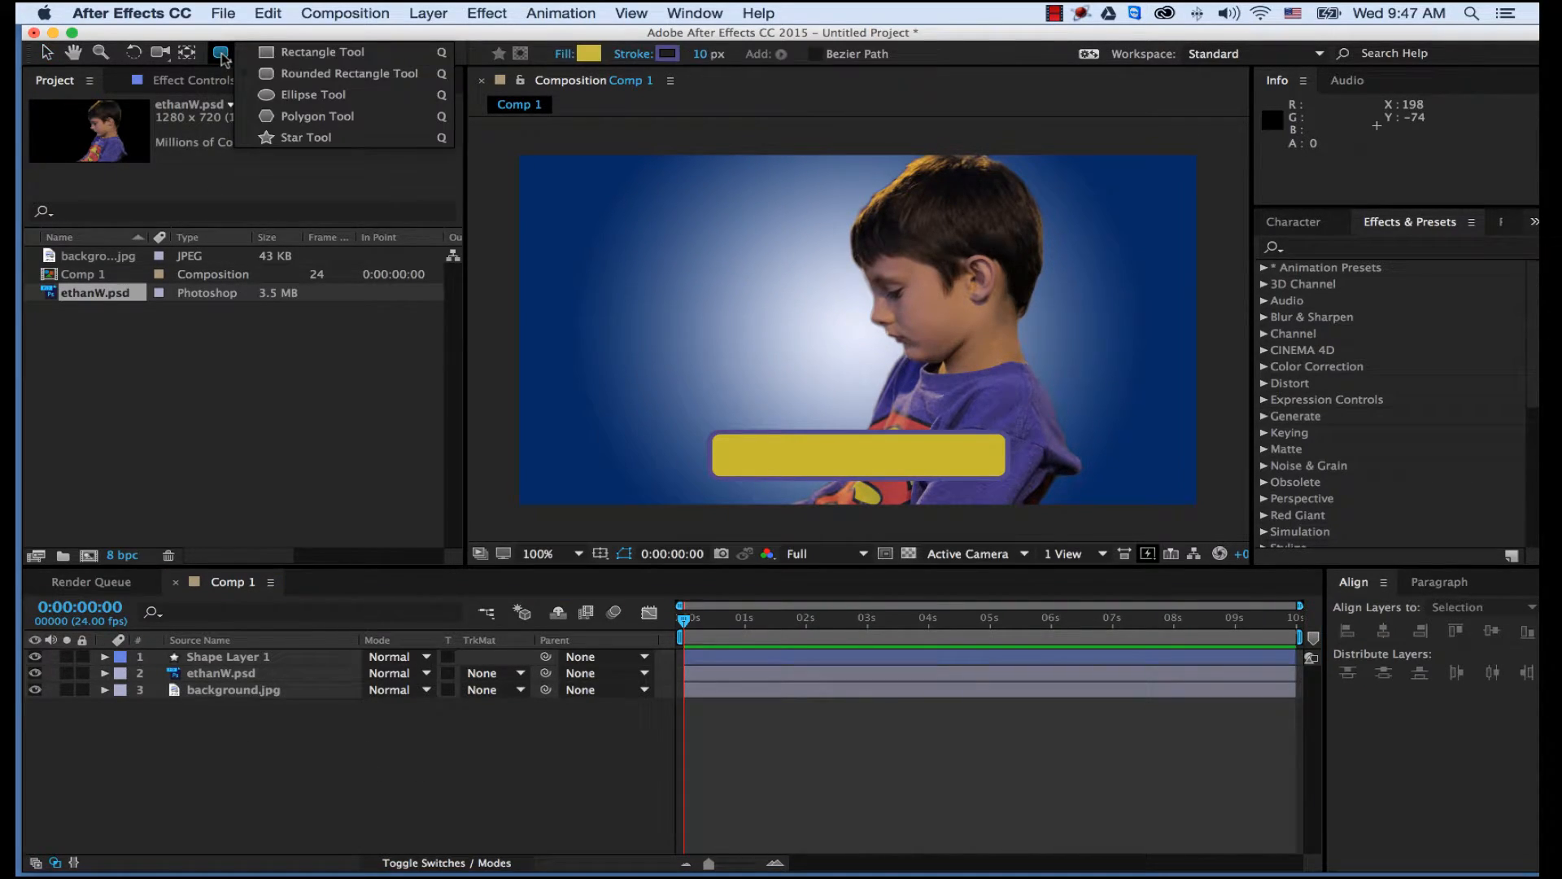
pyautogui.click(311, 96)
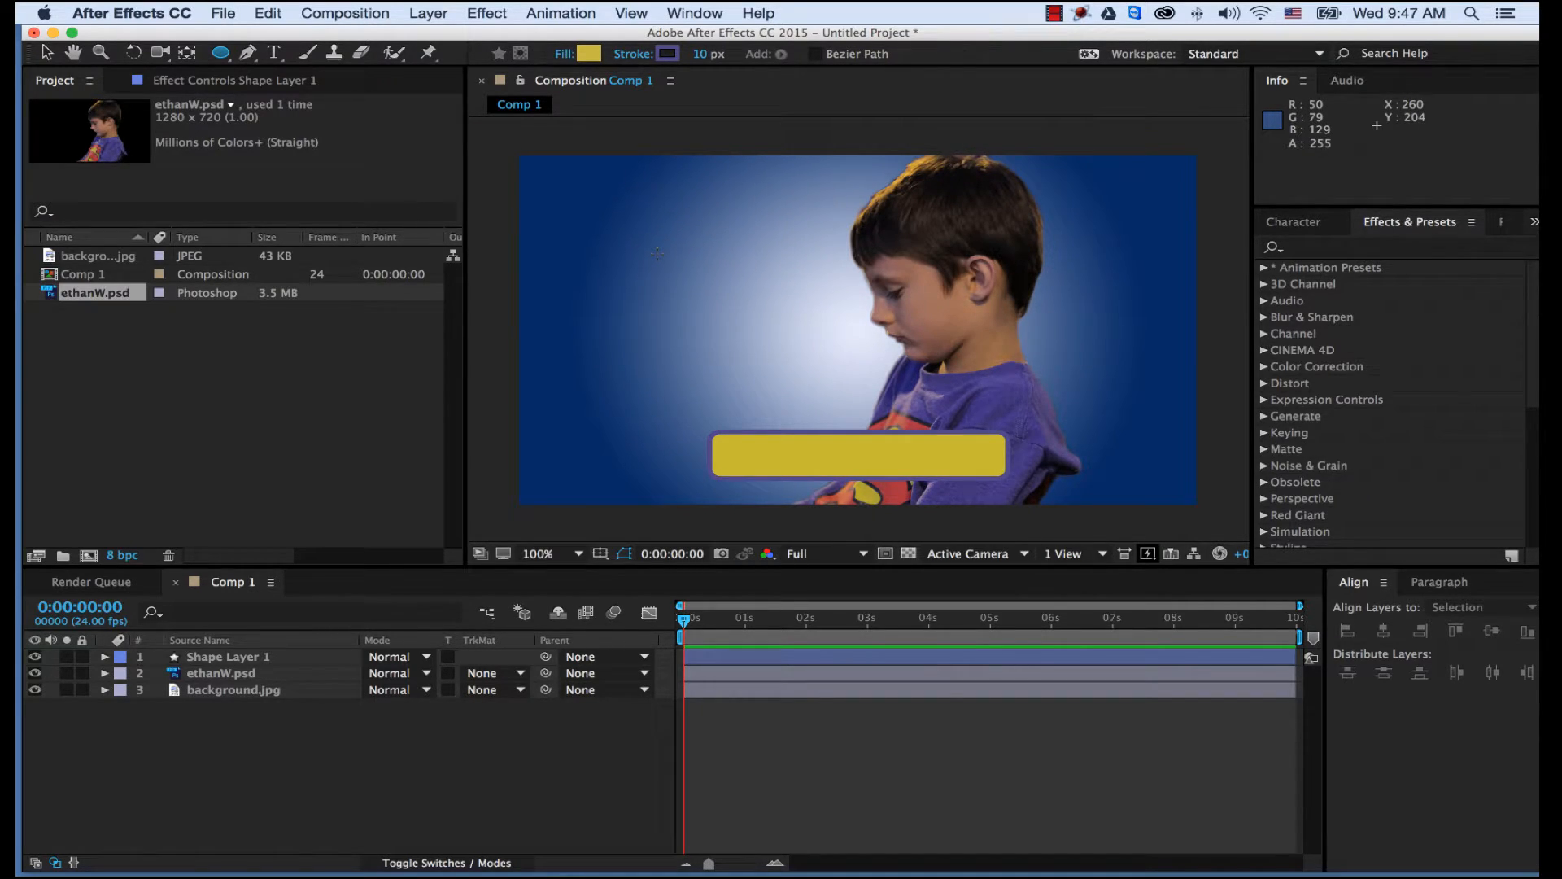
pyautogui.moveTo(658, 253); pyautogui.dragTo(753, 345)
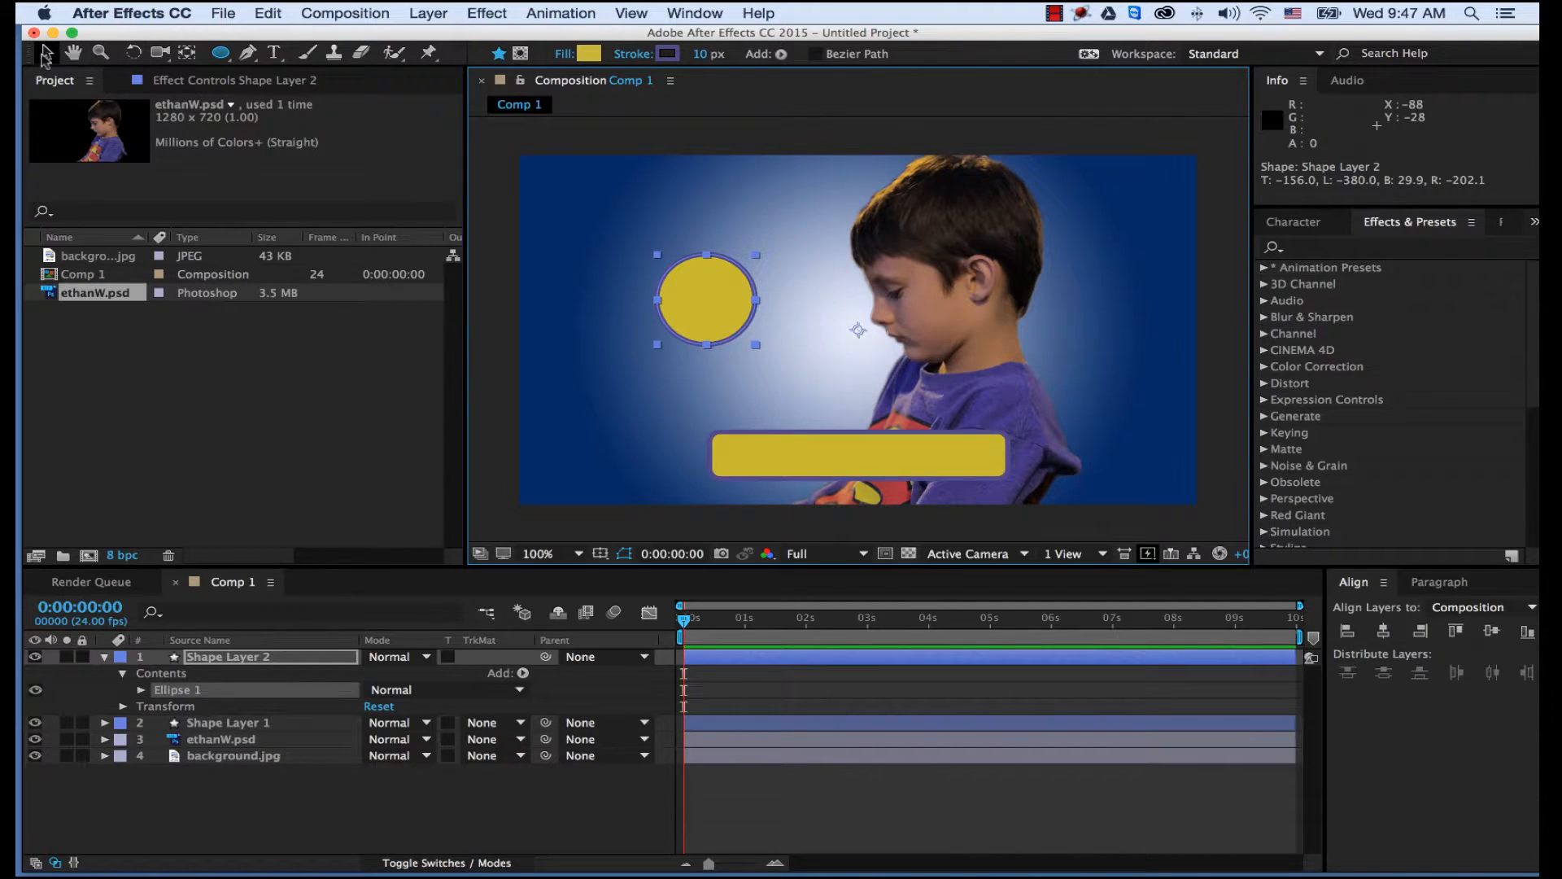
# Move the circle down so it overlaps the left end of the rounded rectangle, vertically centered on the bar.
pyautogui.click(46, 52)
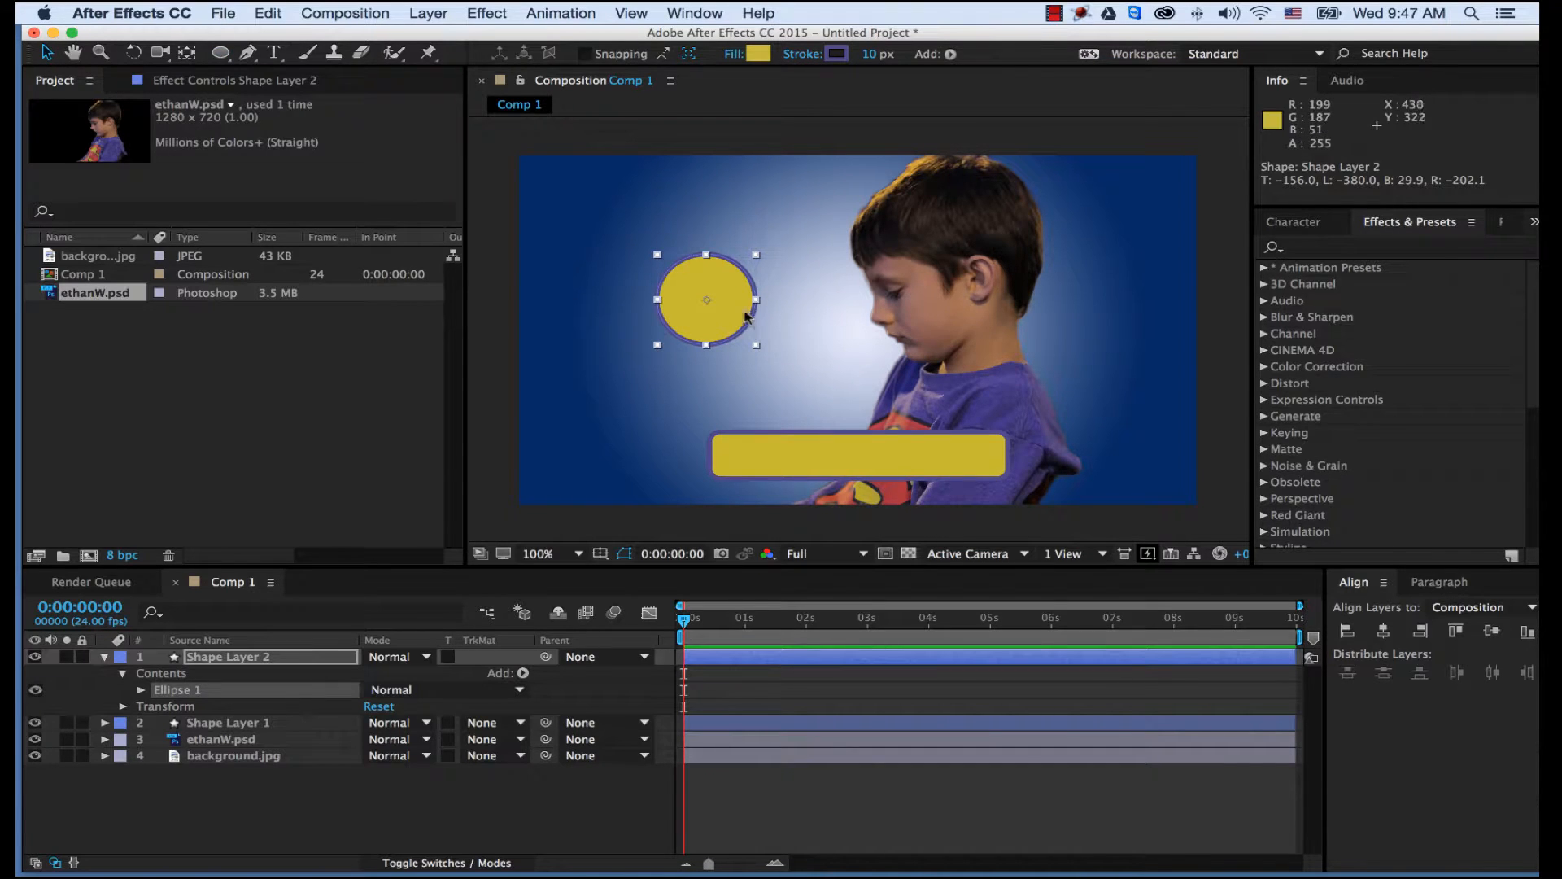
pyautogui.moveTo(730, 318); pyautogui.dragTo(728, 469)
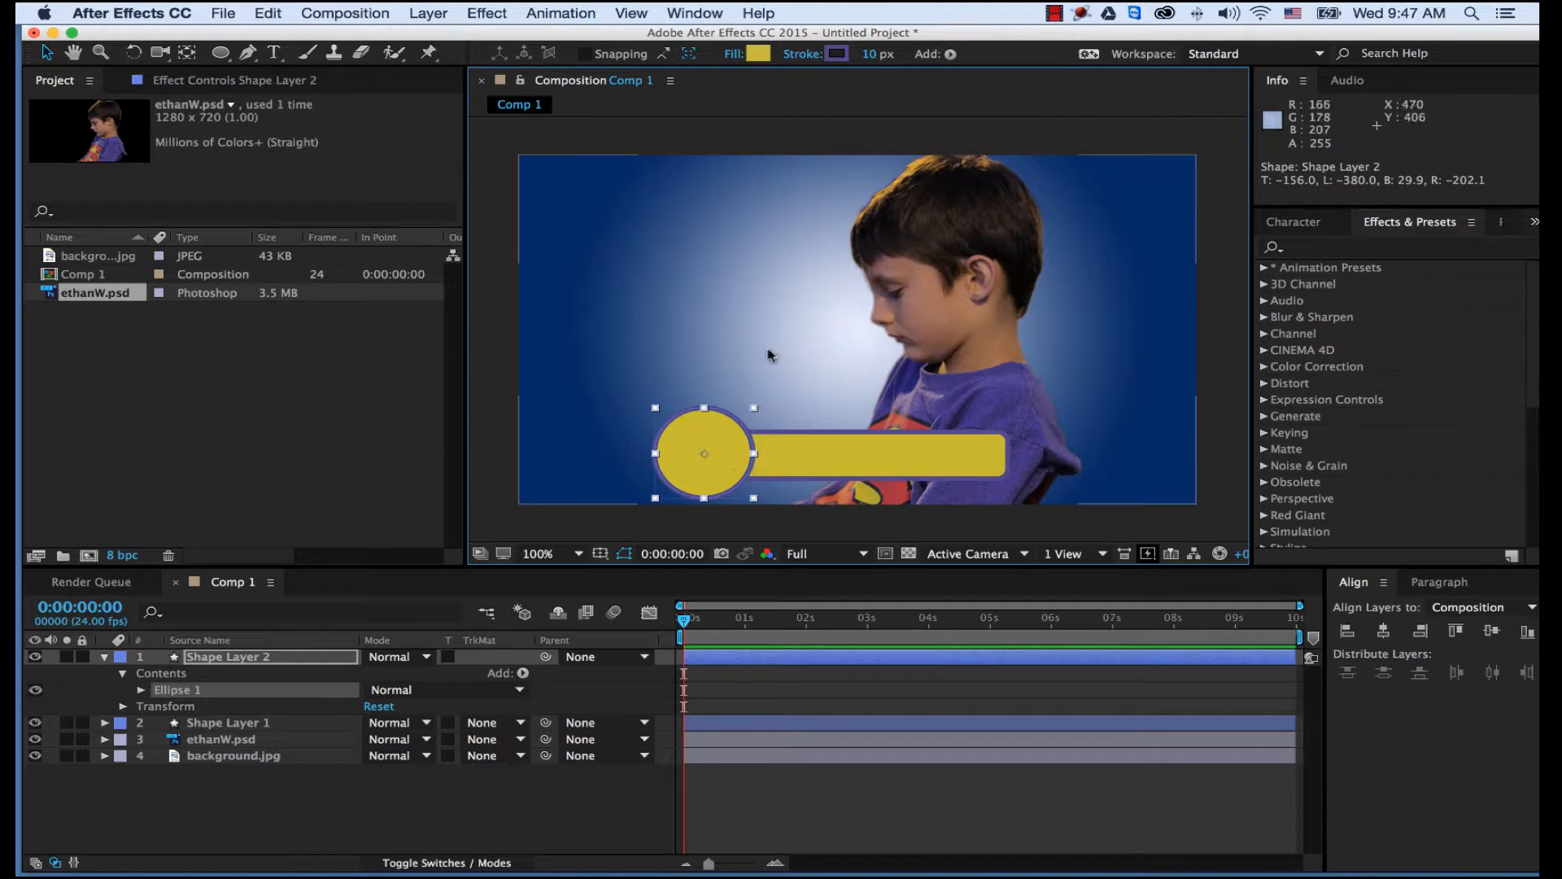
pyautogui.click(577, 811)
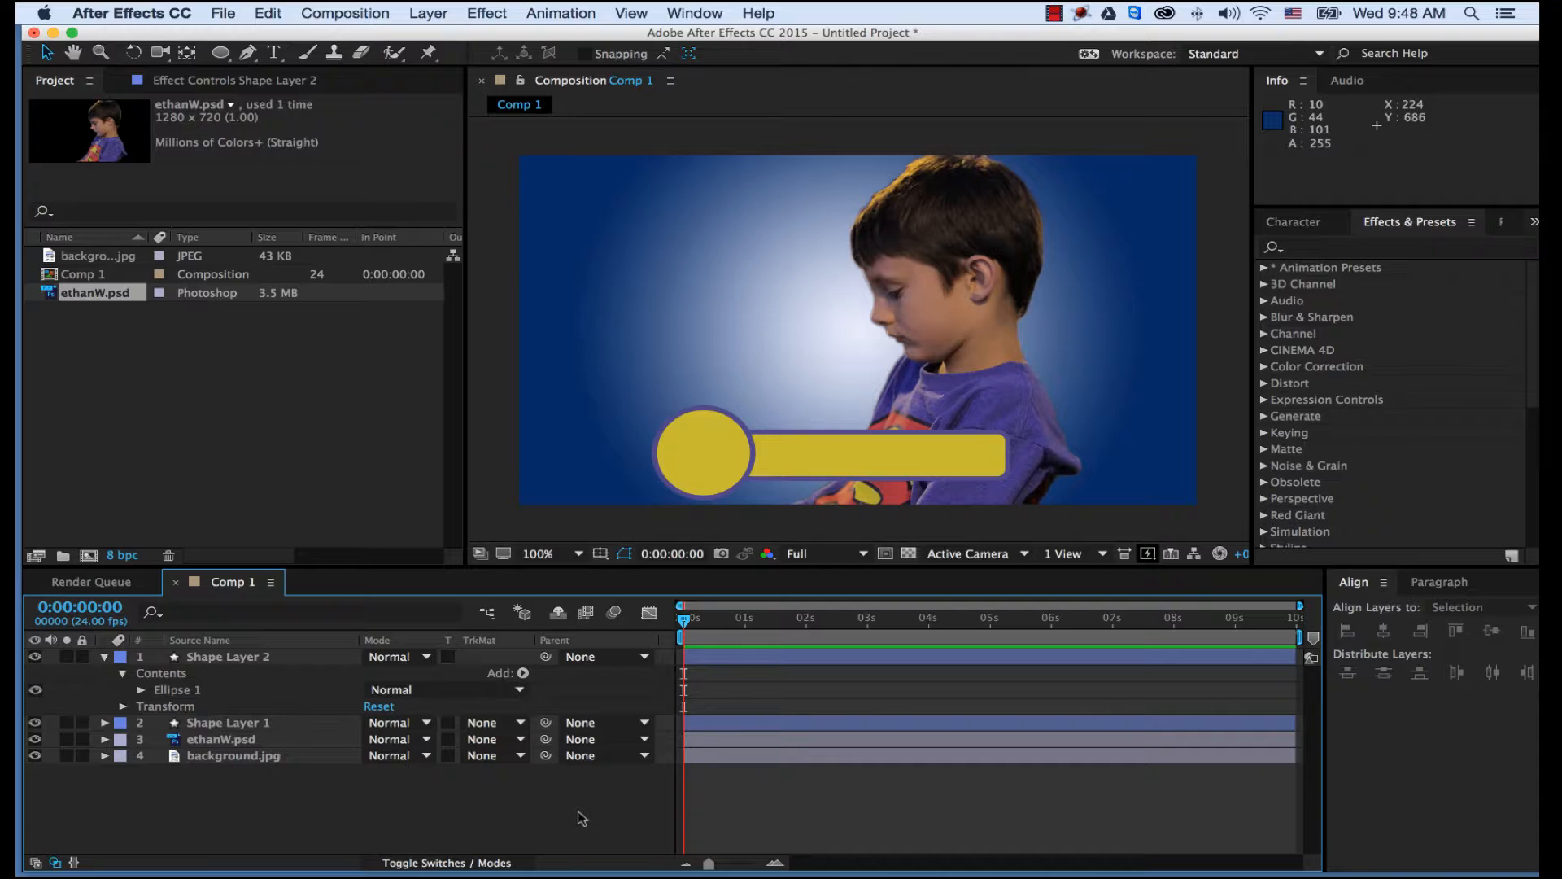
# Sample the red of the shirt logo as the circle's fill color and deepen it to A51429.
pyautogui.click(724, 450)
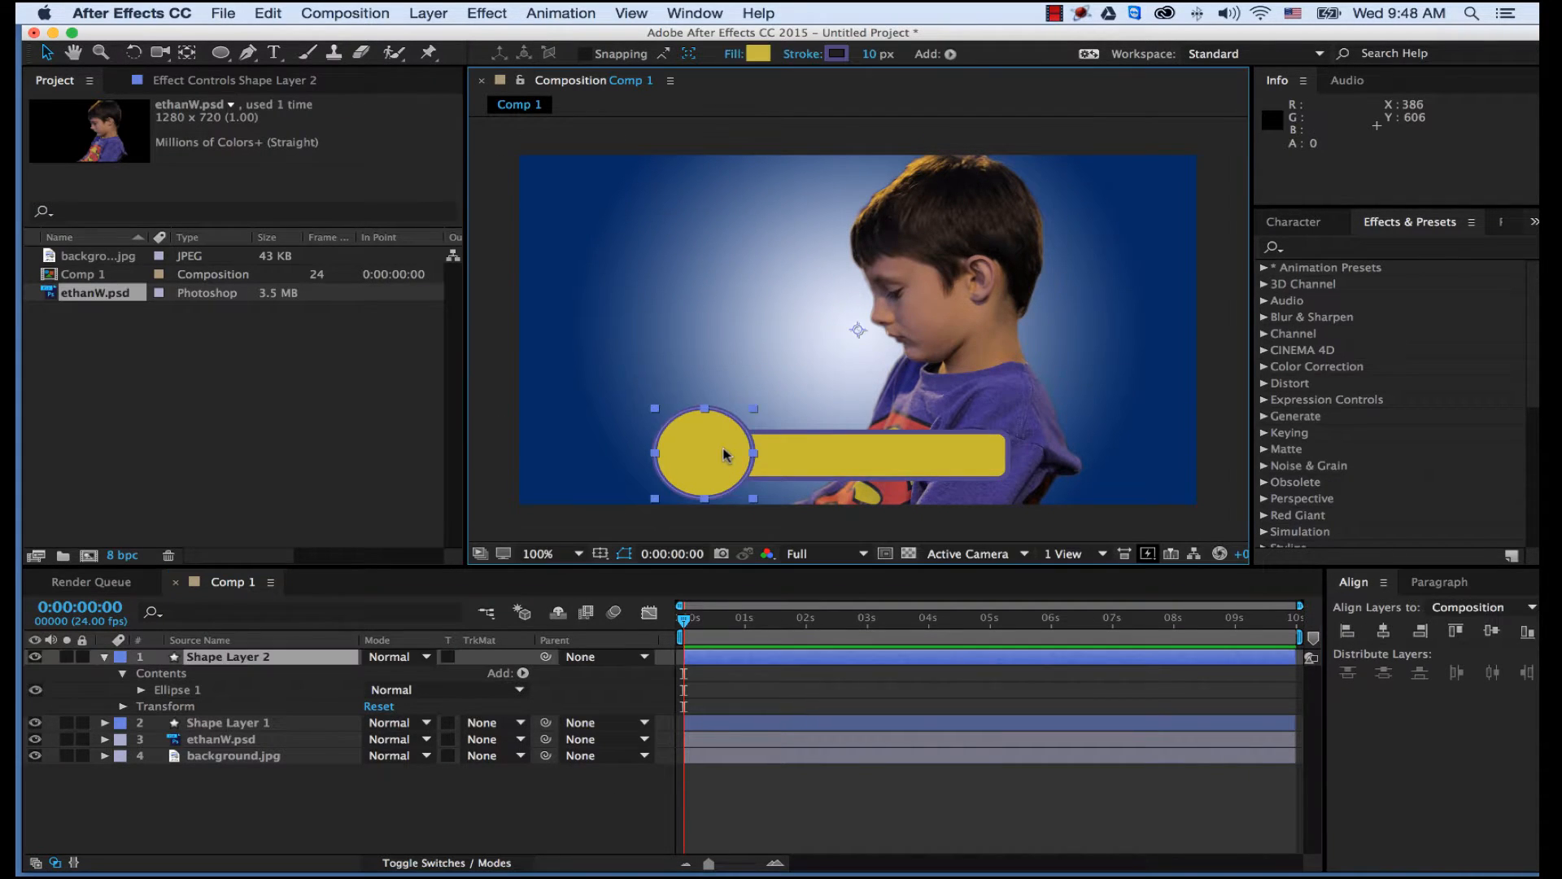
pyautogui.click(758, 55)
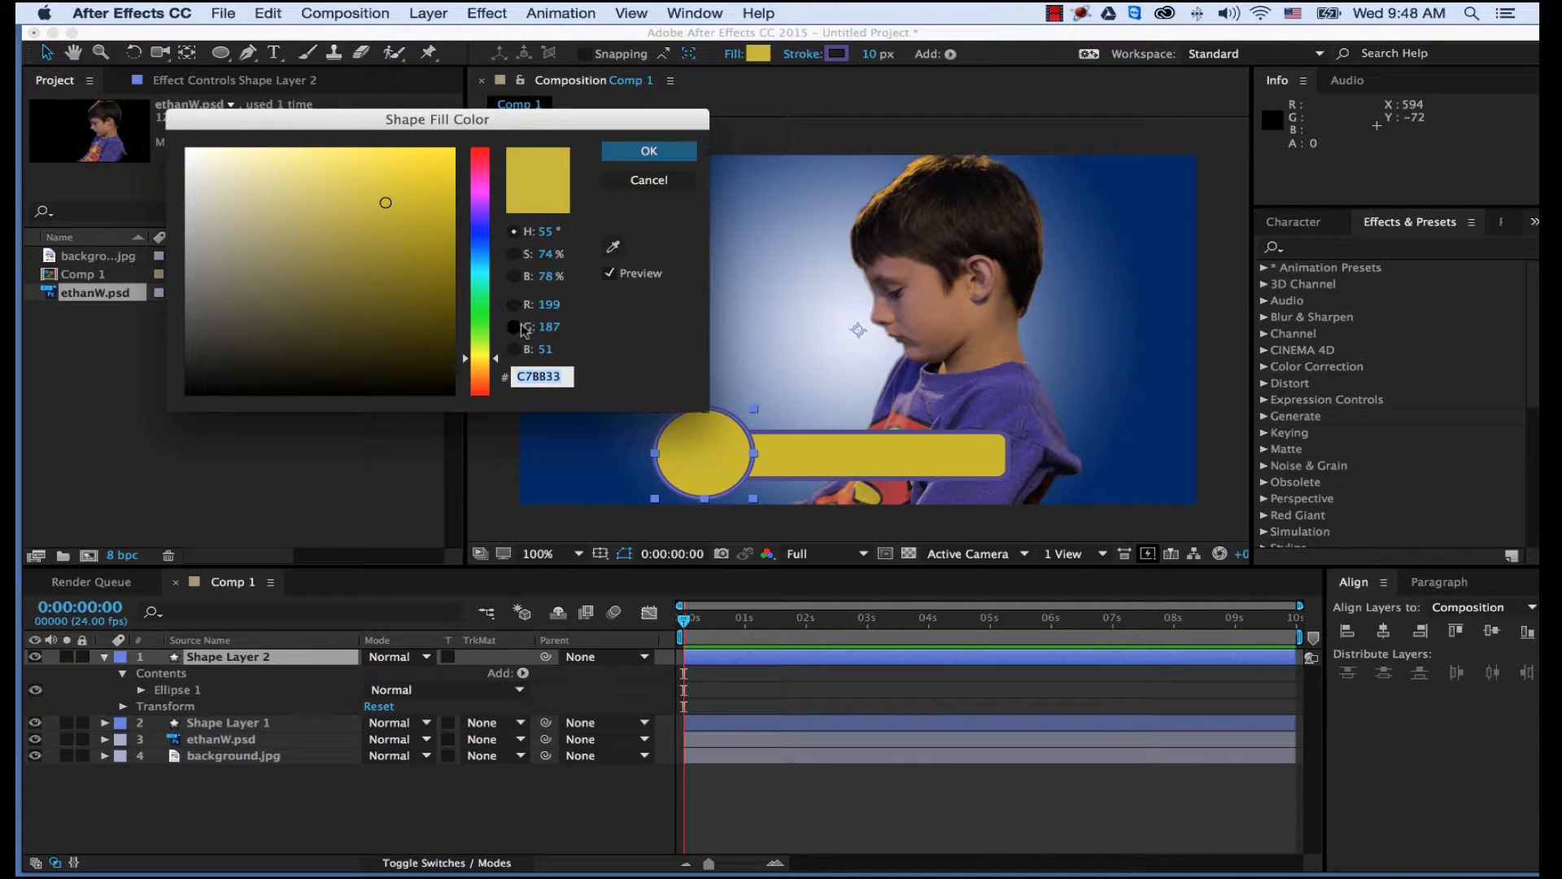
pyautogui.click(613, 247)
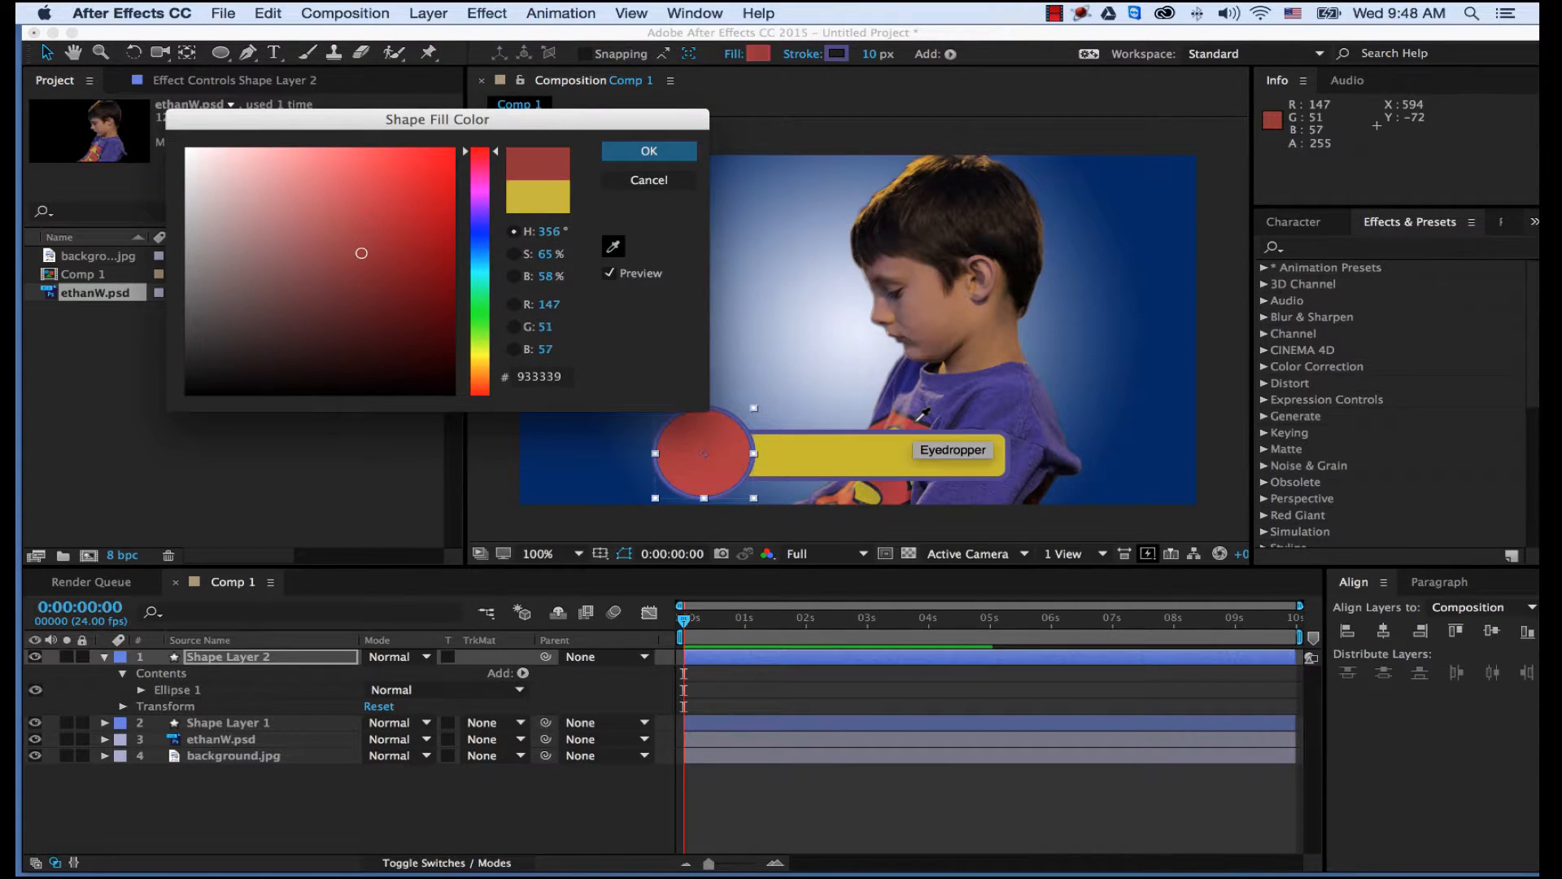
pyautogui.click(912, 425)
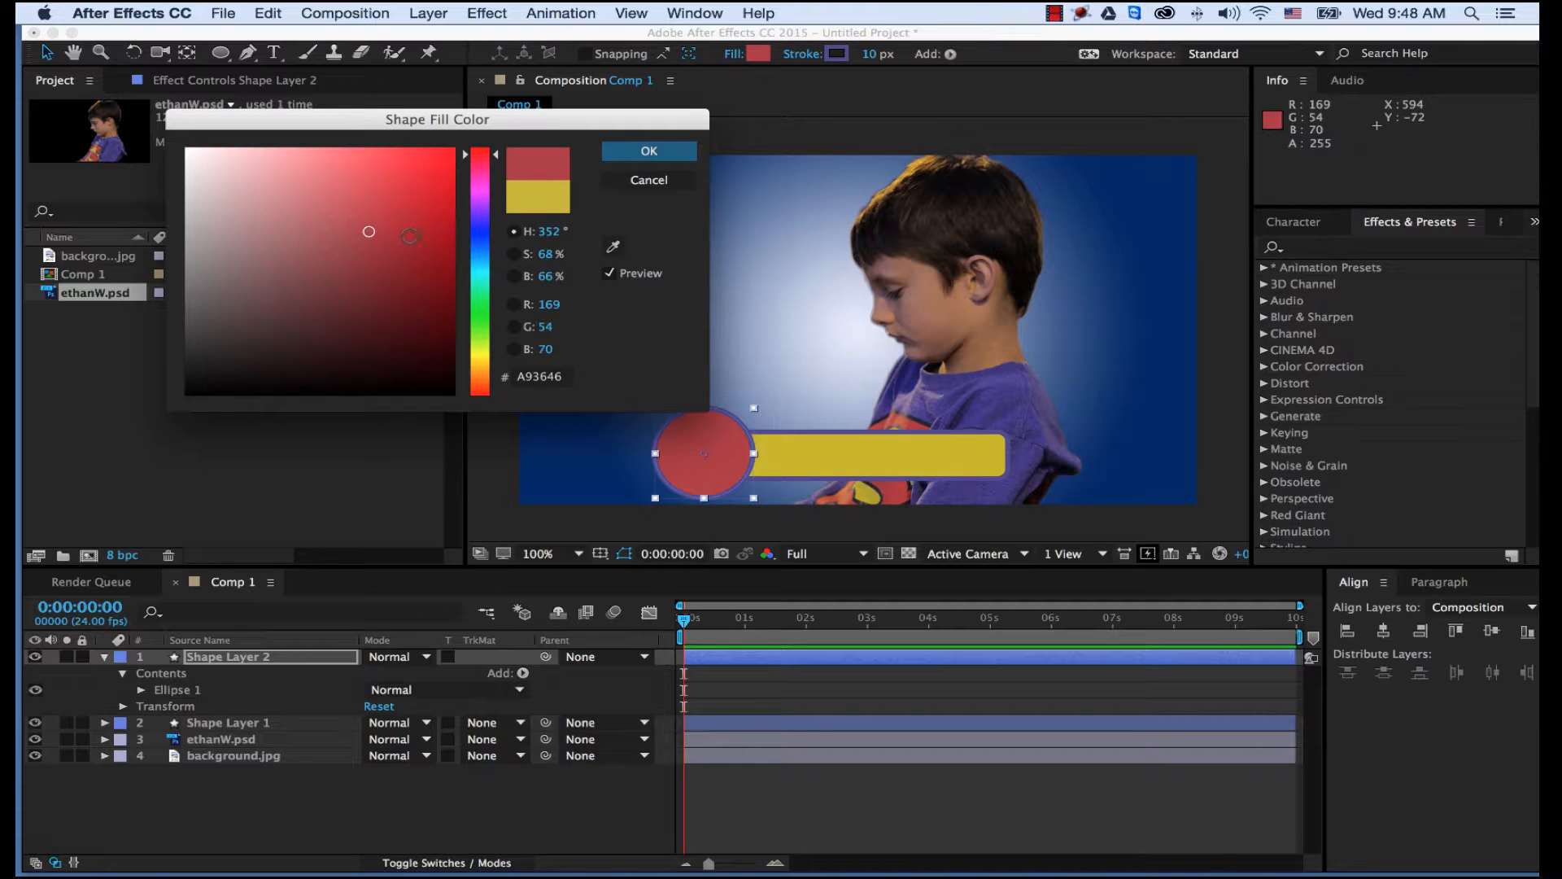
pyautogui.moveTo(410, 236); pyautogui.dragTo(422, 235)
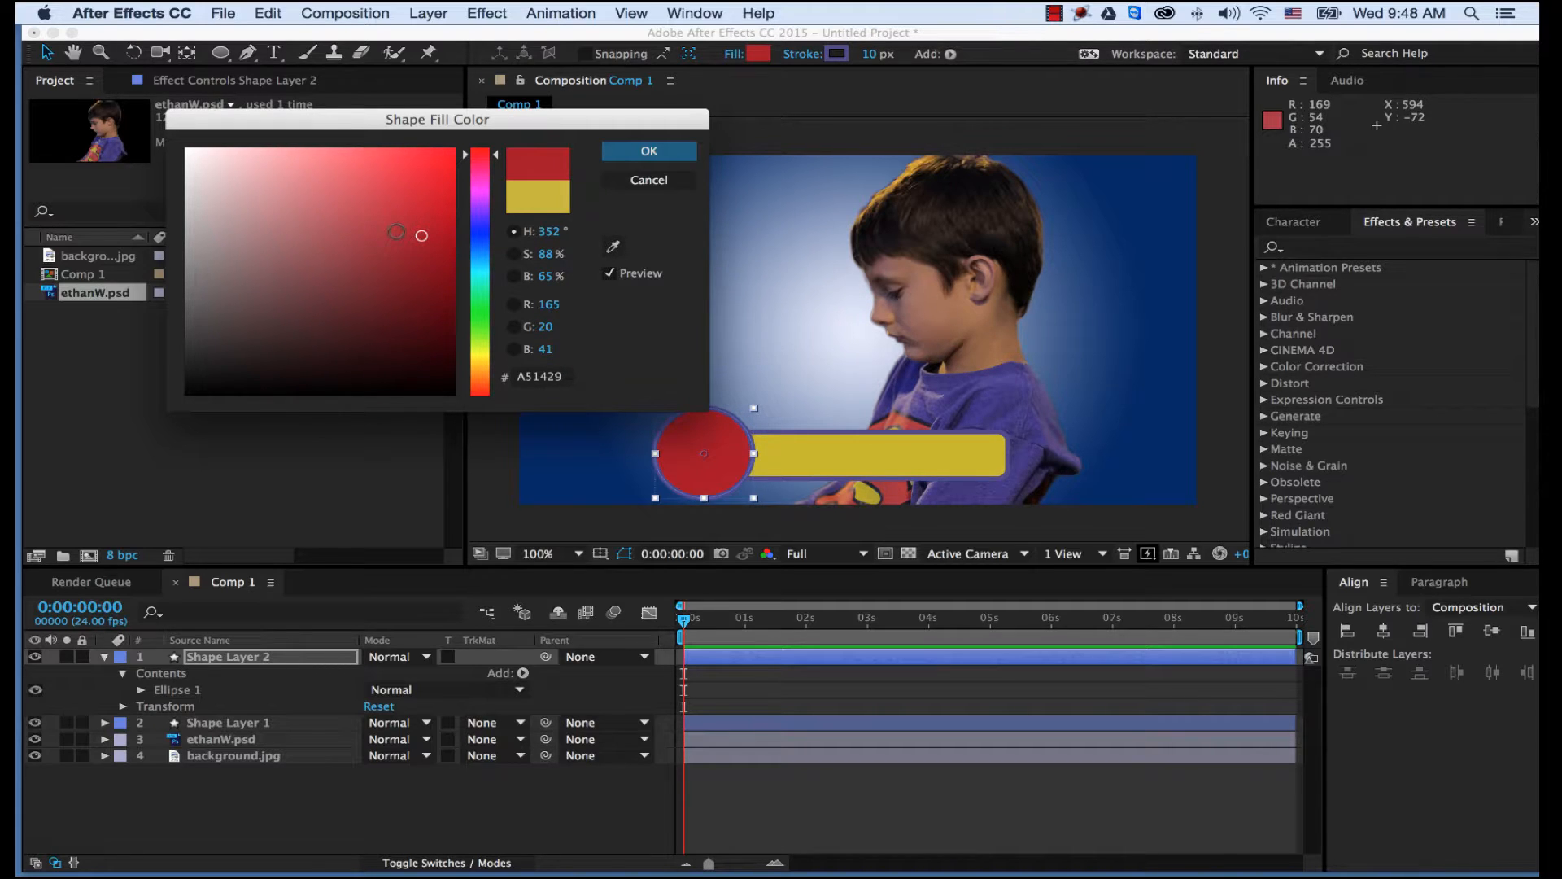
pyautogui.click(631, 153)
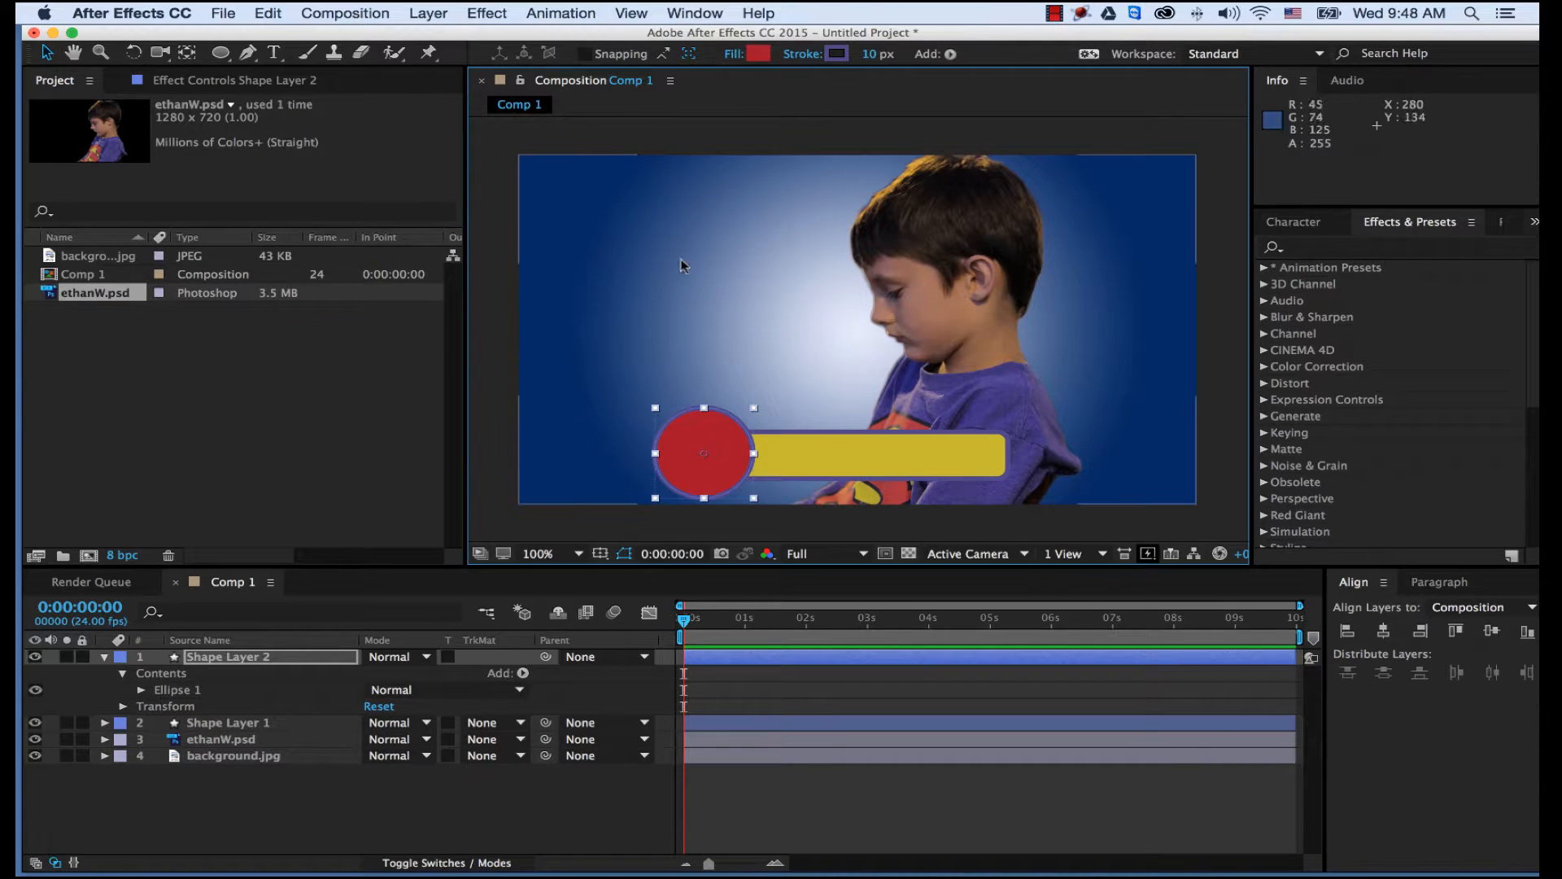
# Set the circle's stroke color to white (FFFFFF) and collapse Shape Layer 2's properties.
pyautogui.click(836, 54)
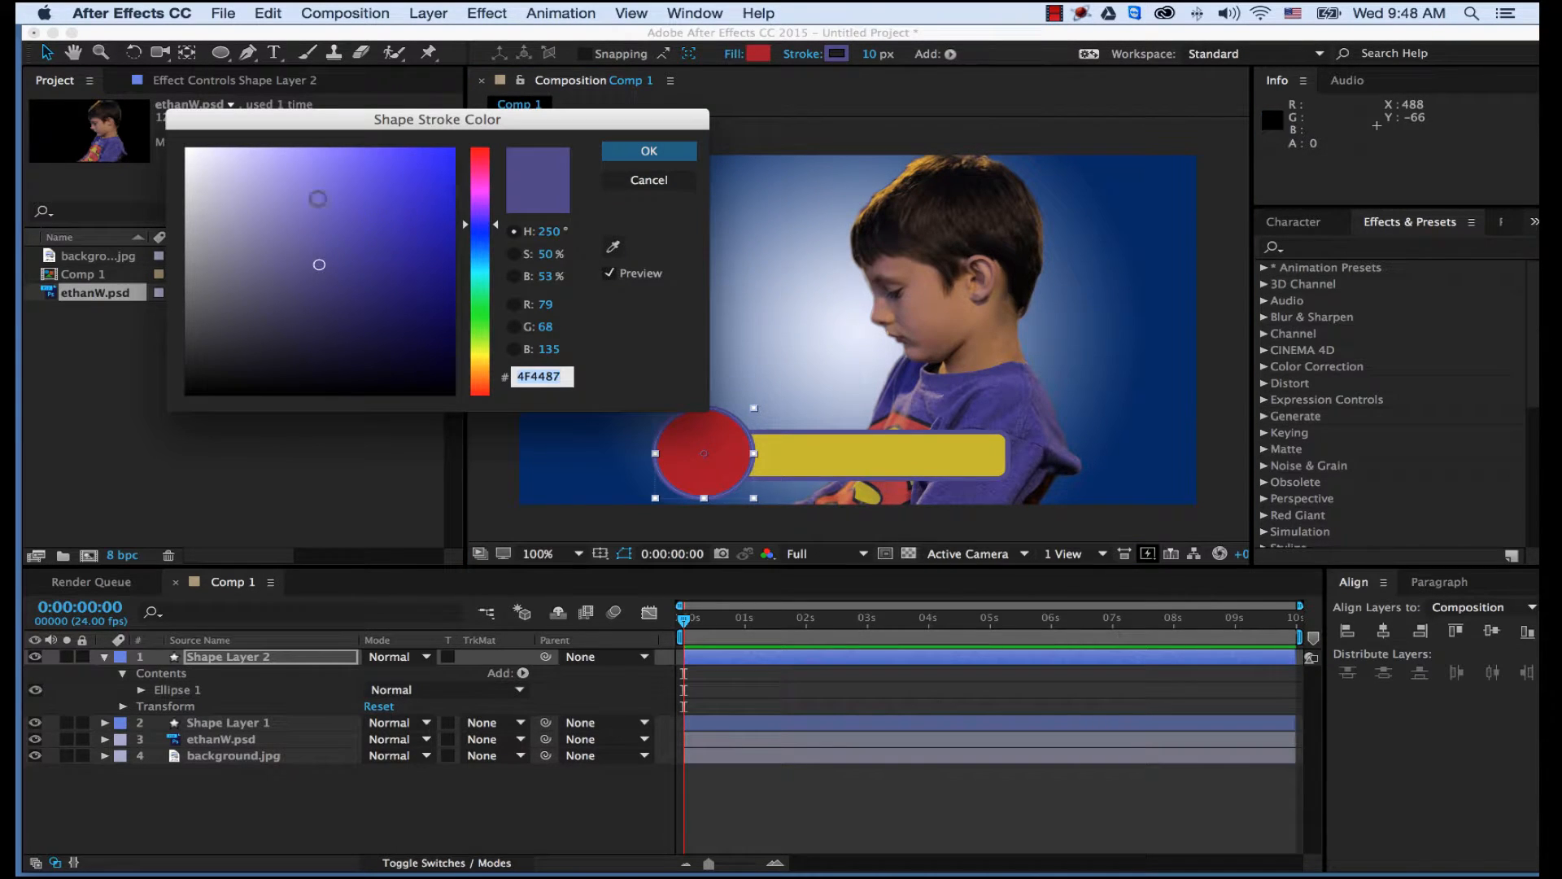
pyautogui.click(202, 156)
pyautogui.click(650, 154)
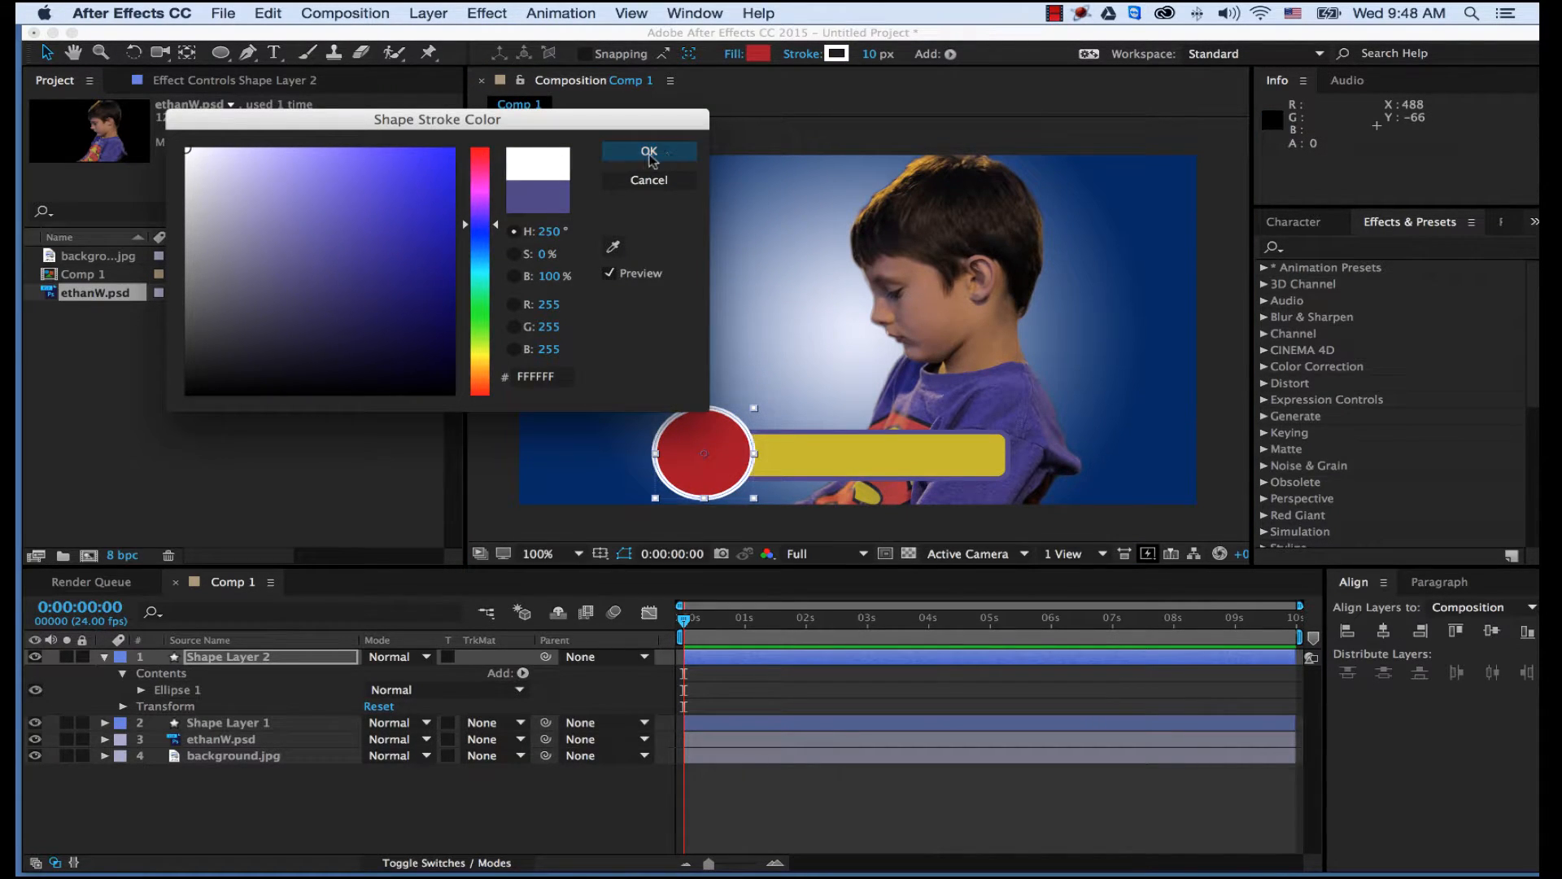
pyautogui.click(486, 492)
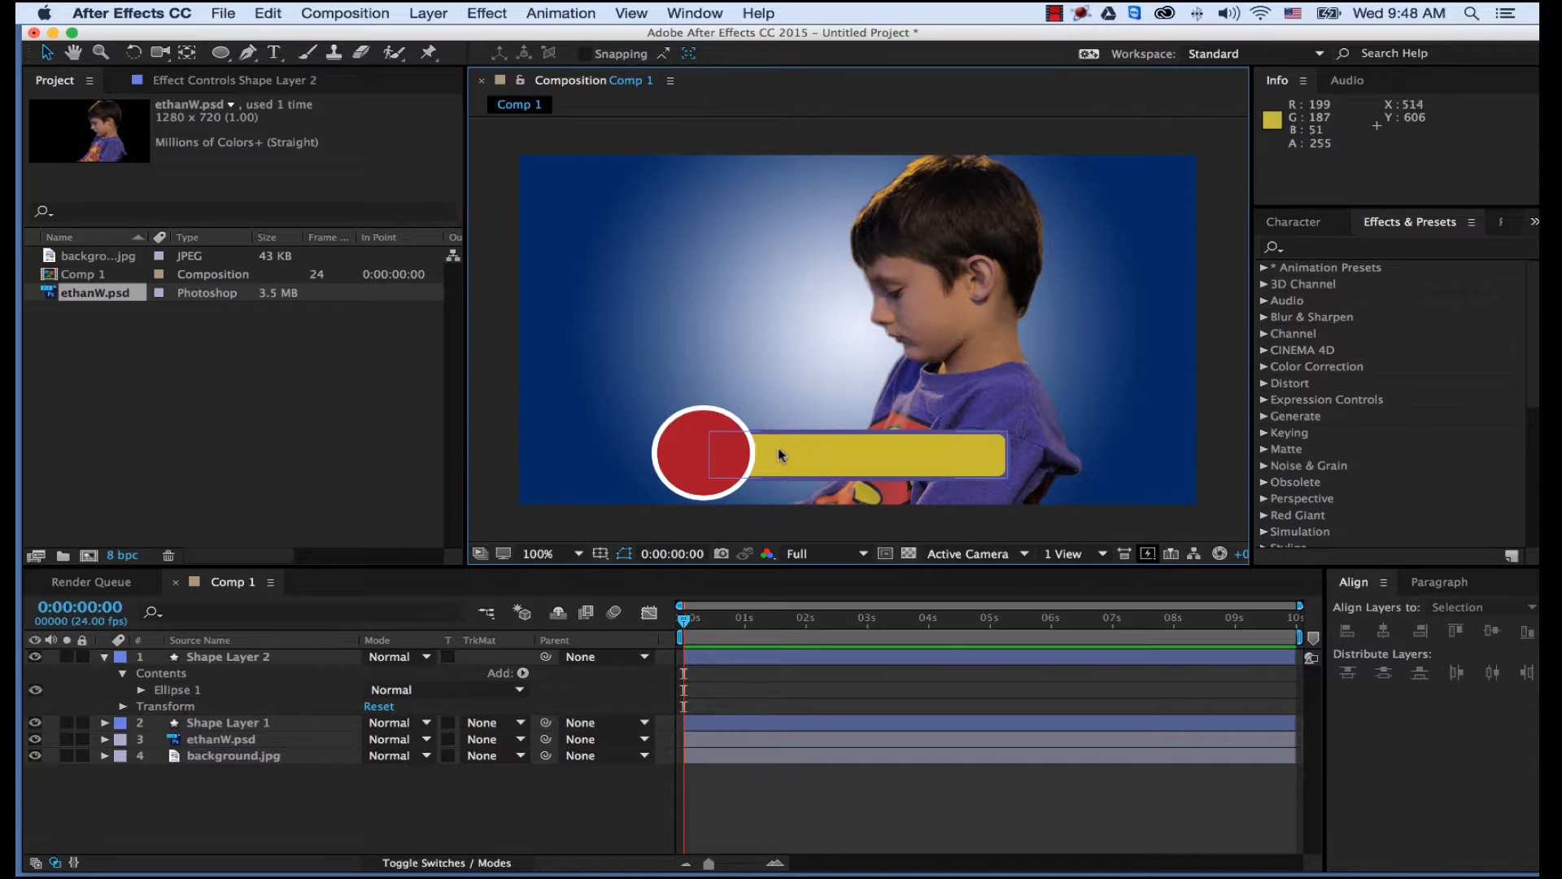
pyautogui.click(105, 657)
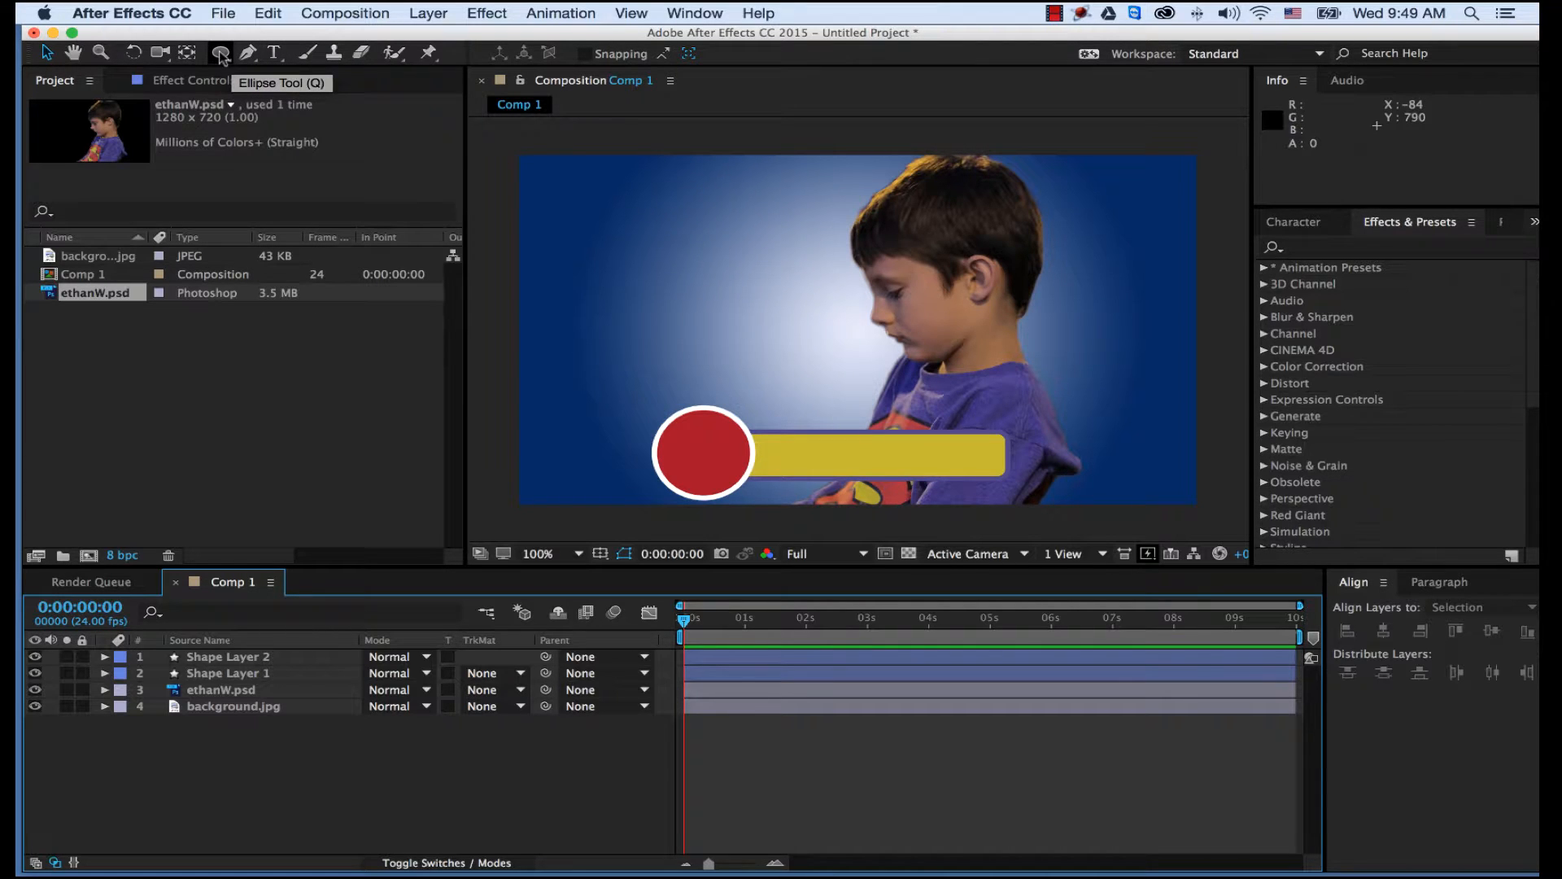
# Add a text layer reading "DC" on the background above the circle.
pyautogui.click(275, 54)
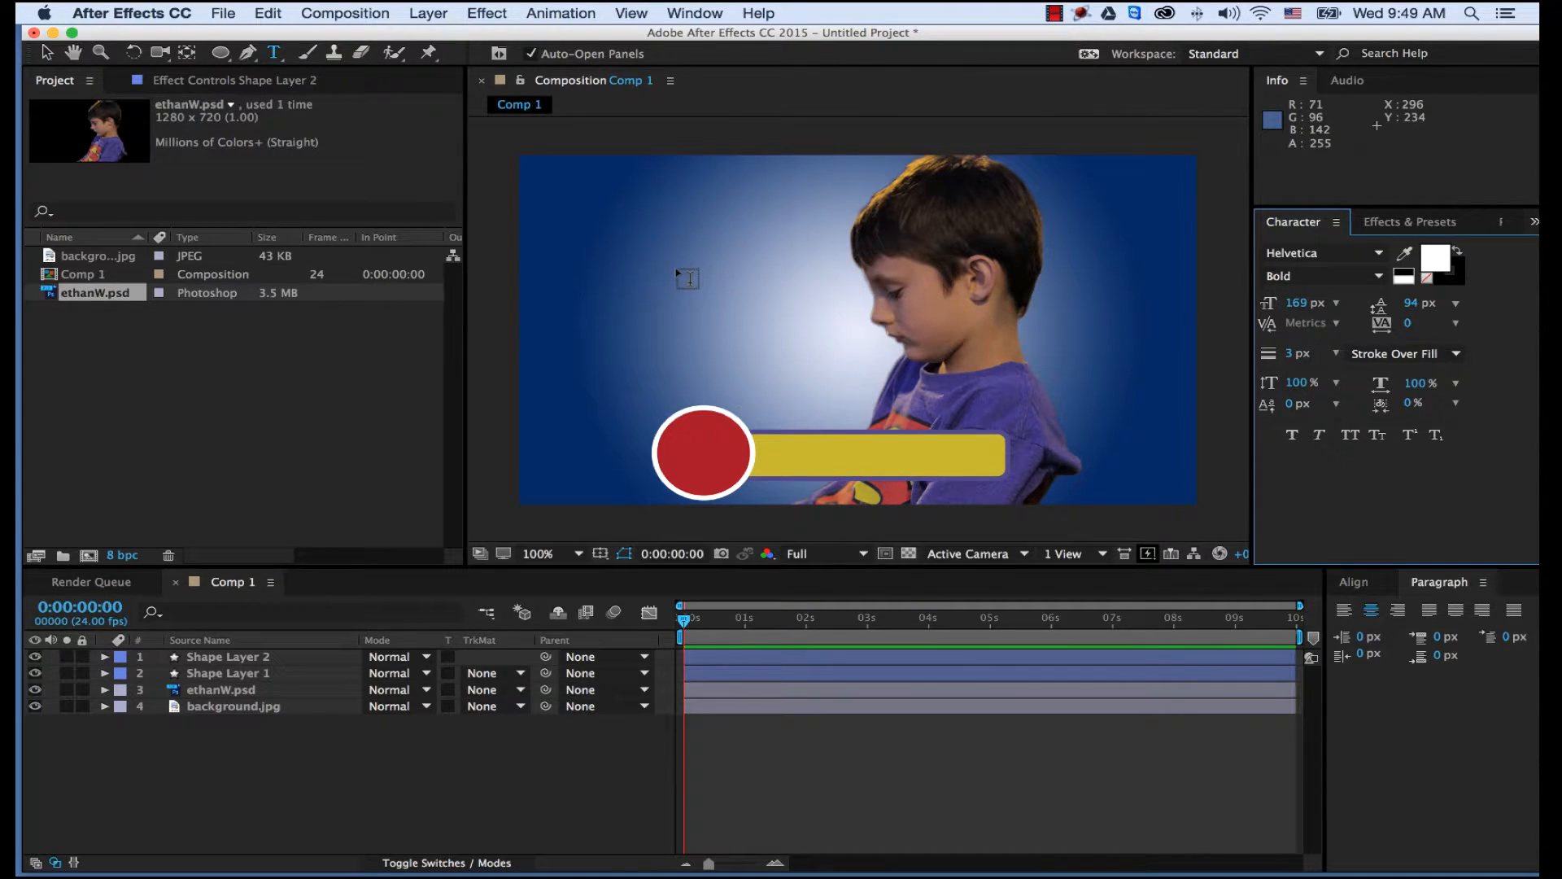
pyautogui.click(687, 278)
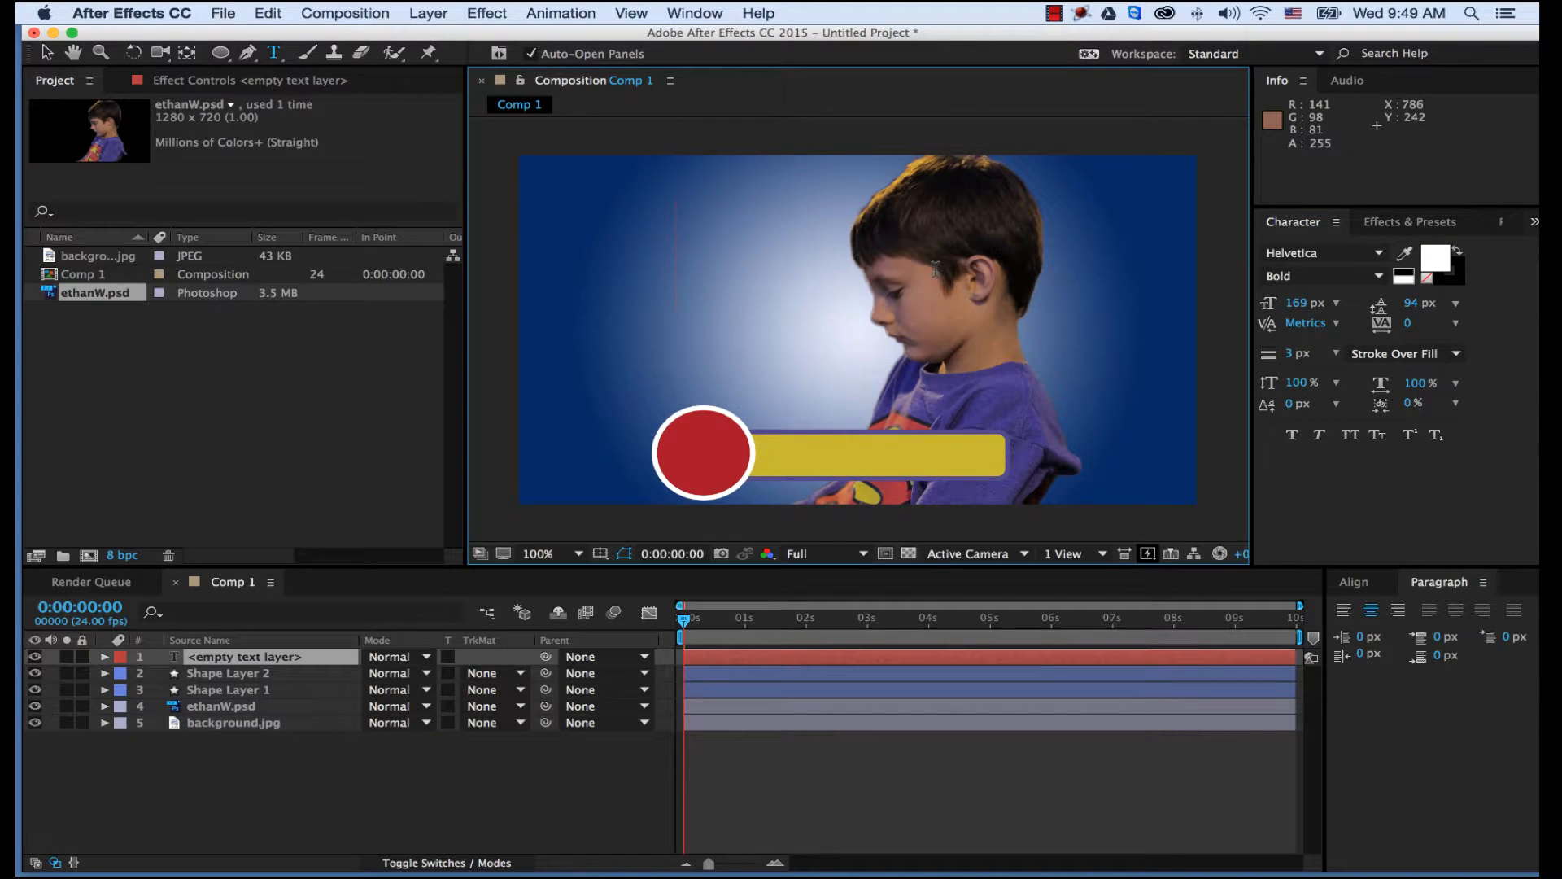
pyautogui.write('DCV')
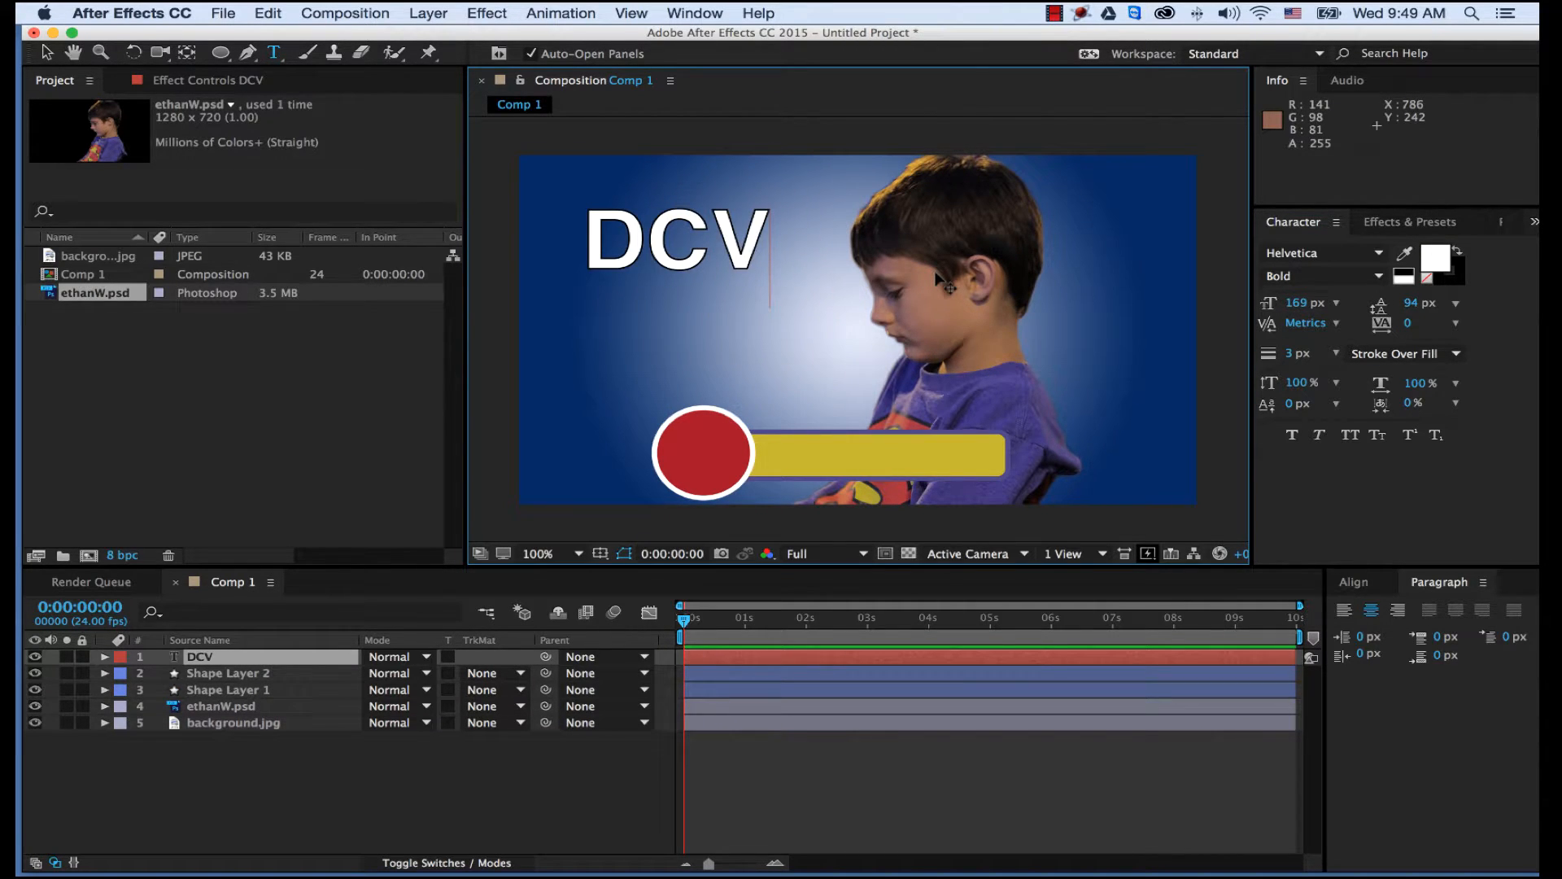
pyautogui.press('BackSpace')
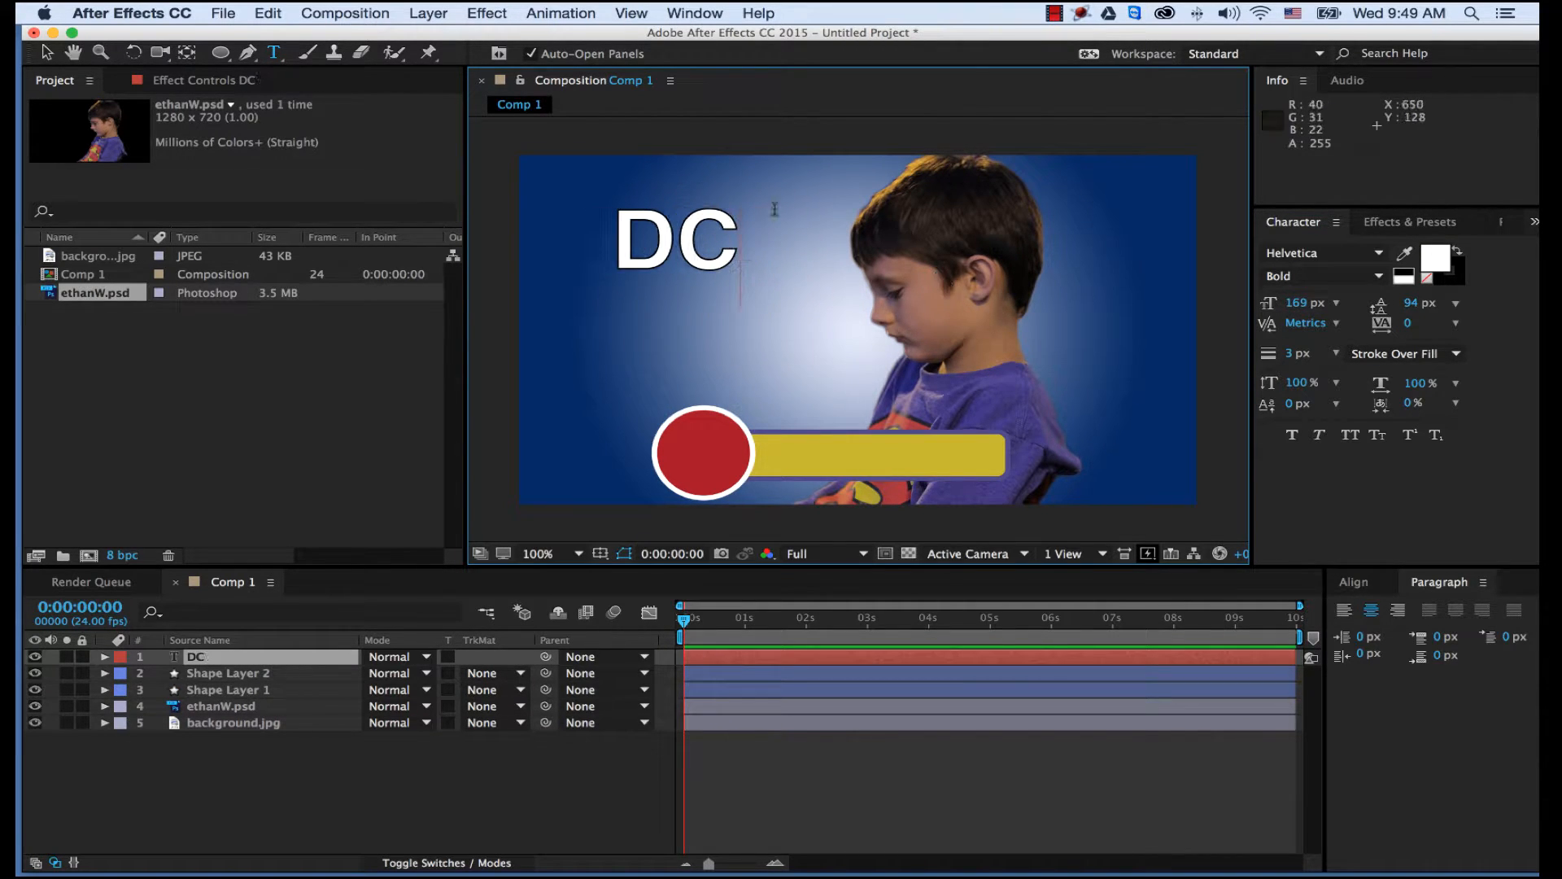
pyautogui.click(47, 55)
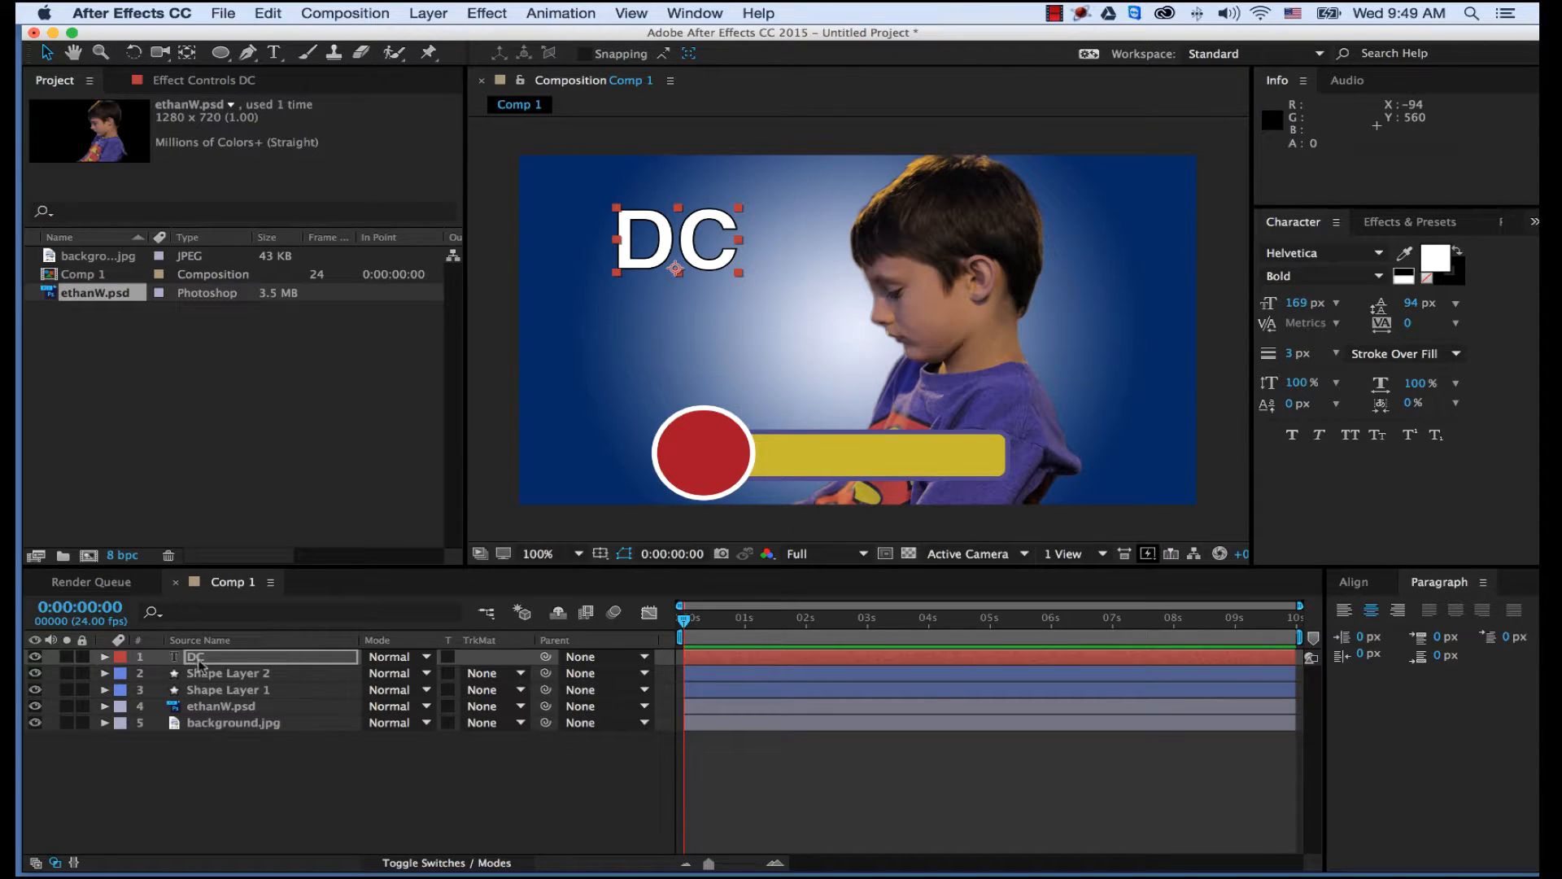
pyautogui.click(227, 661)
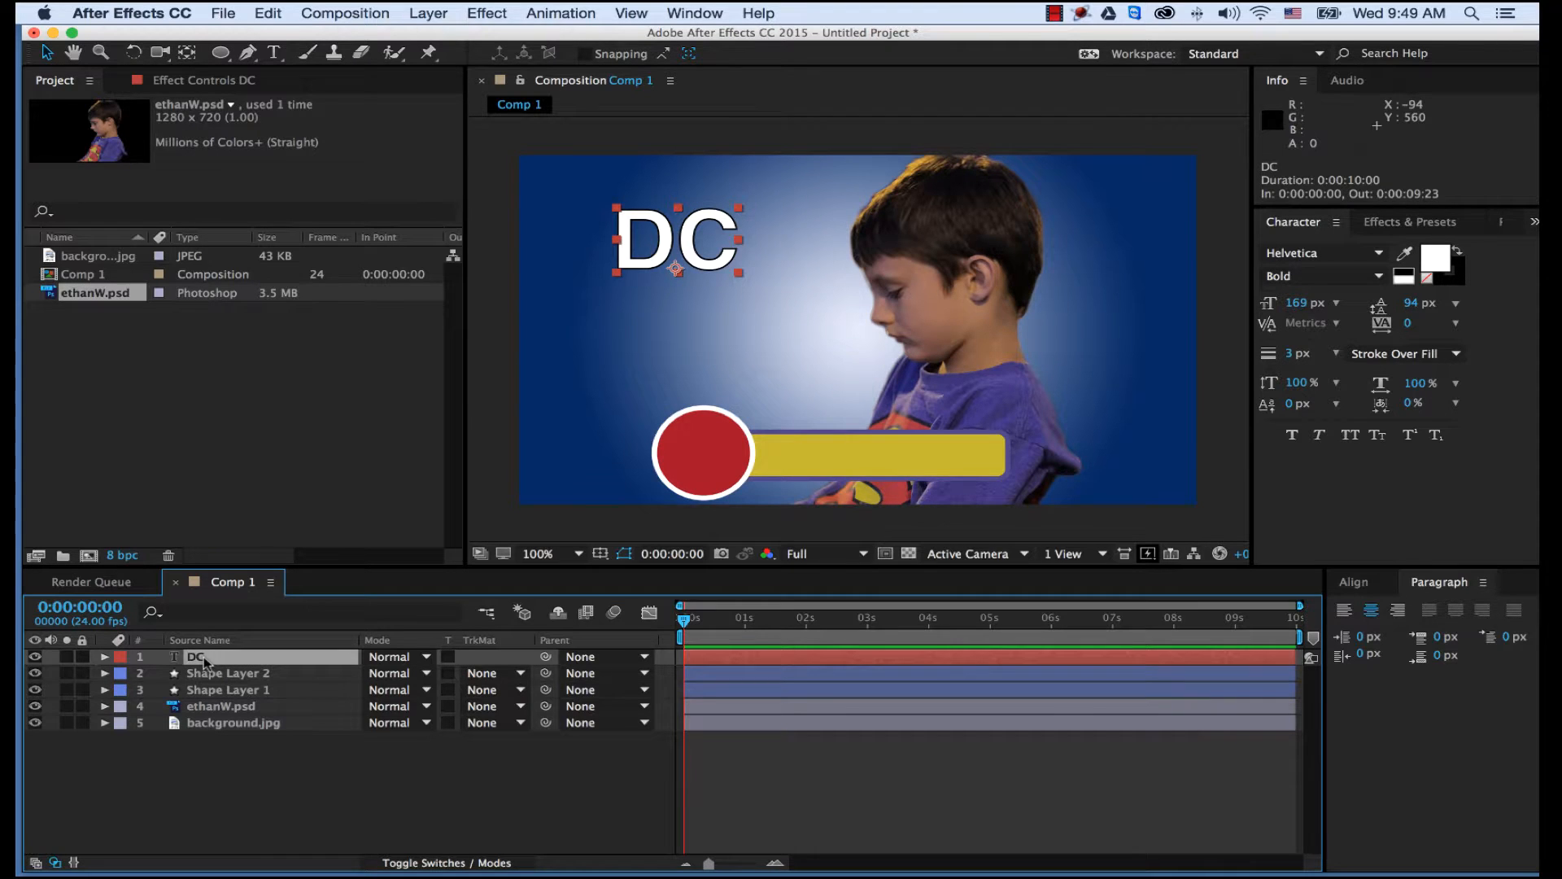
pyautogui.click(218, 676)
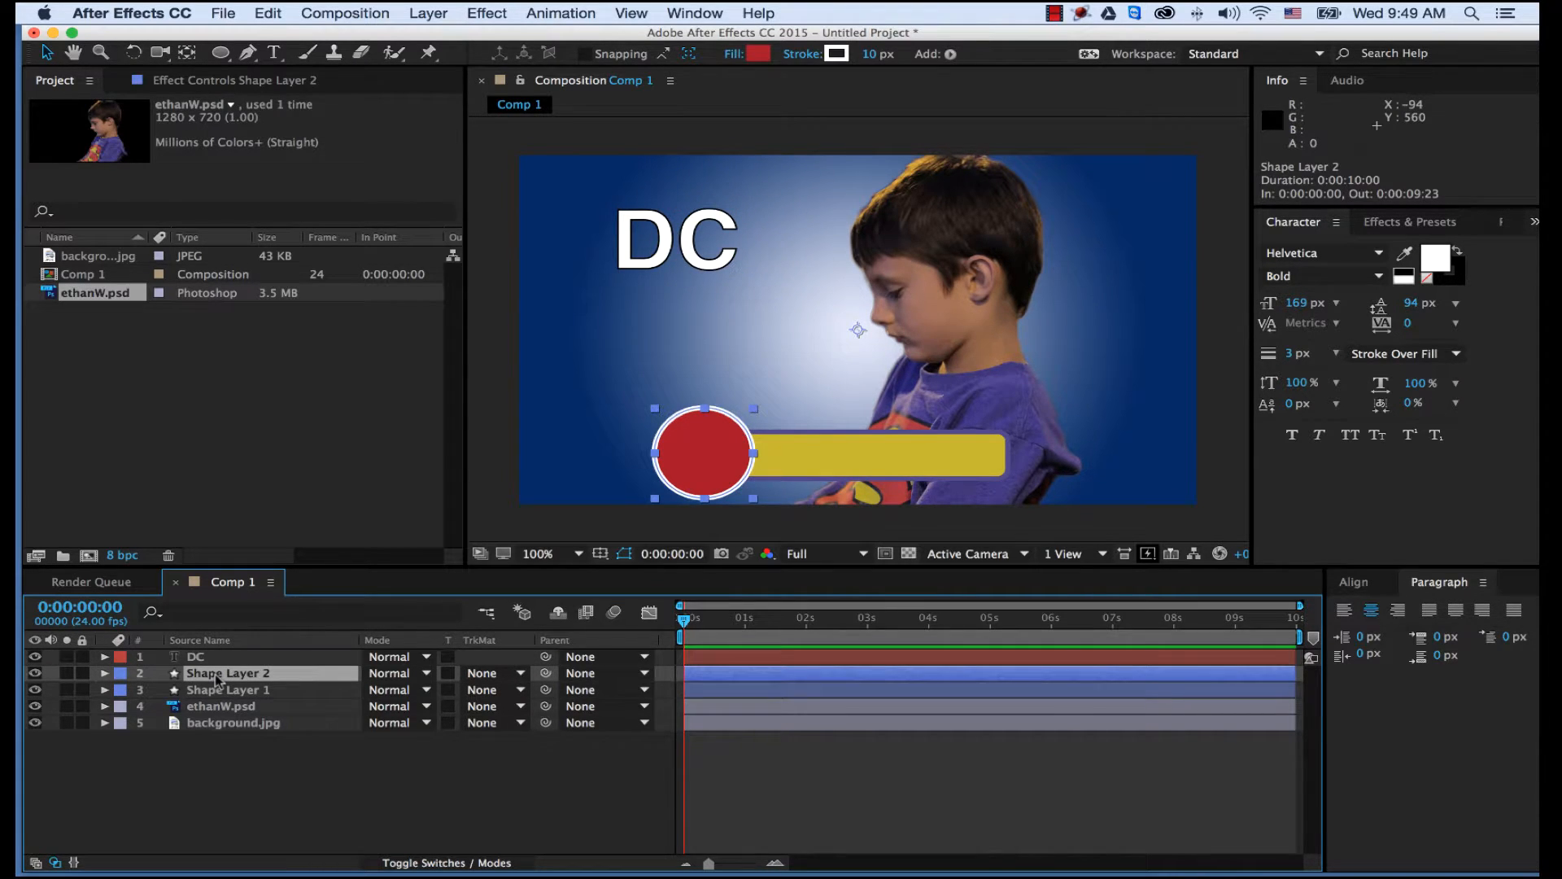
pyautogui.click(216, 690)
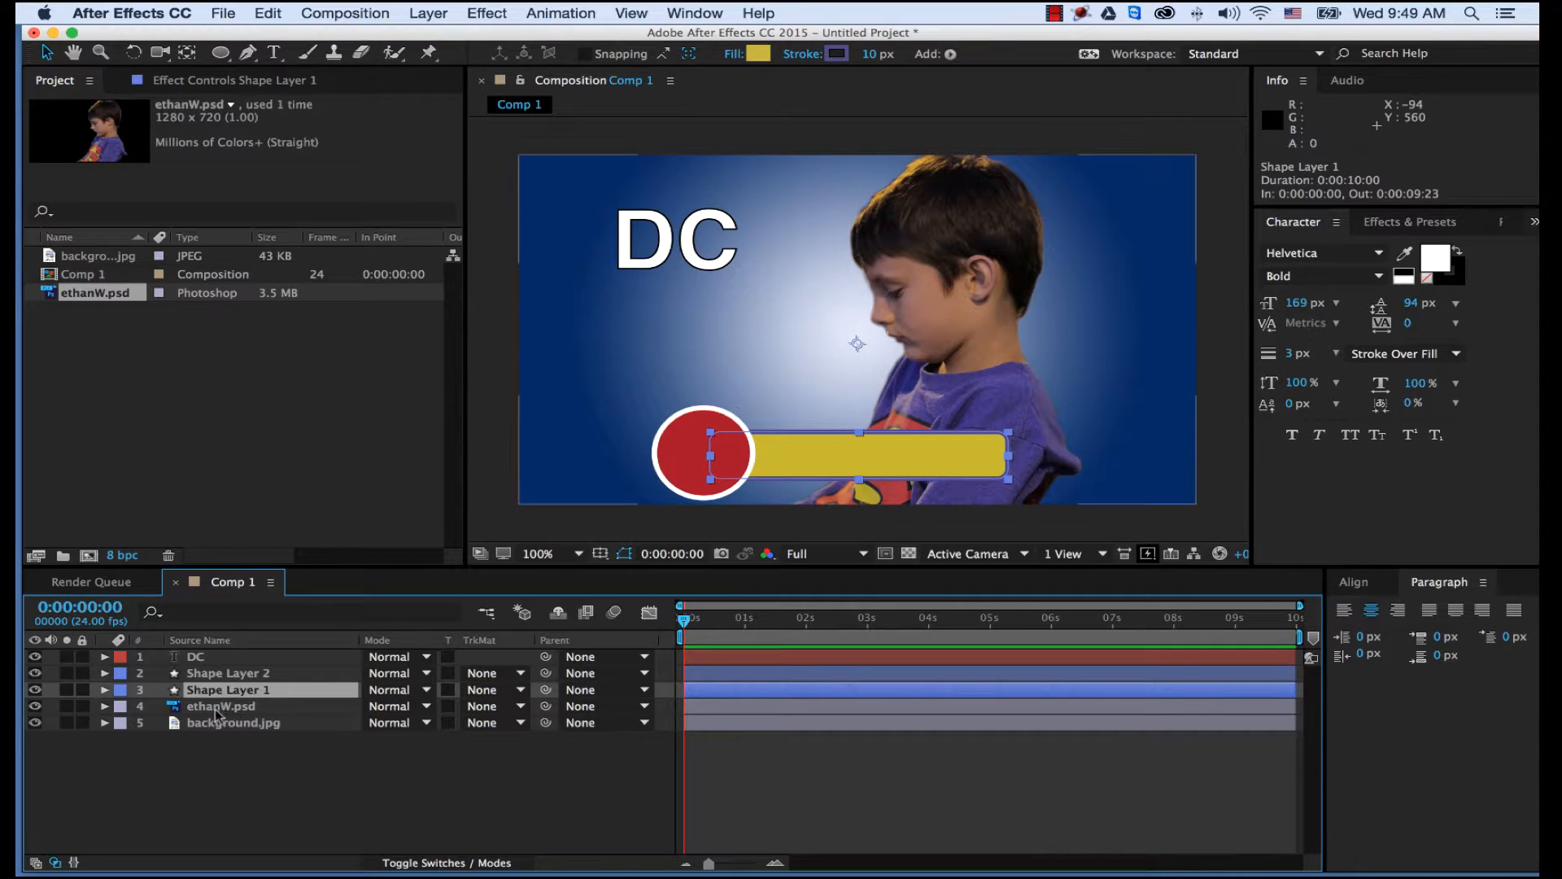
pyautogui.click(254, 760)
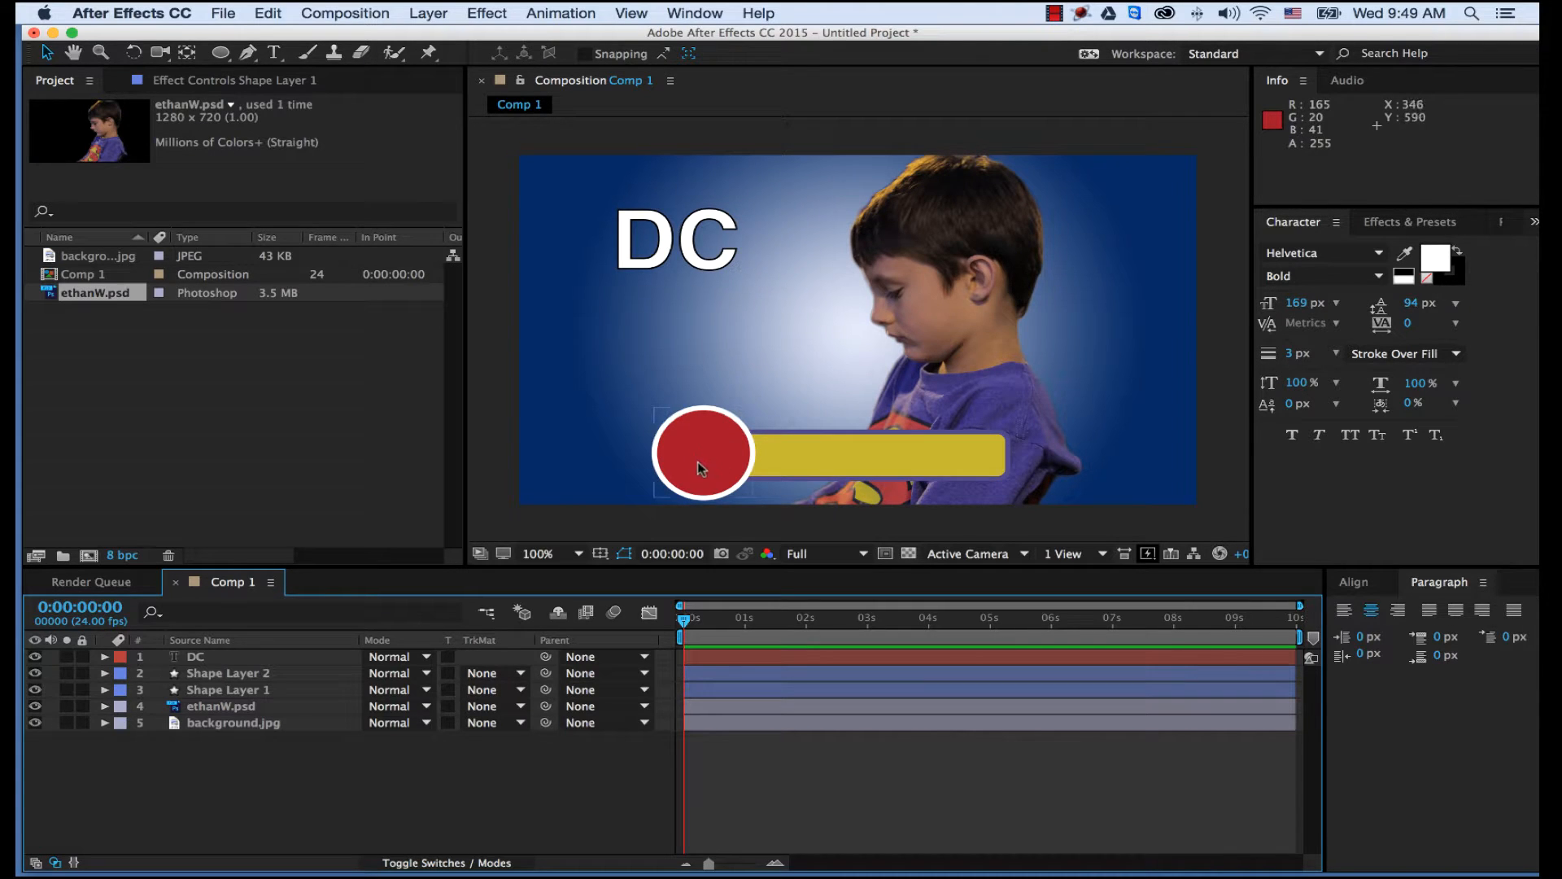
# Fit the DC text inside the red circle, centered, with a font size of 114 px.
pyautogui.click(666, 249)
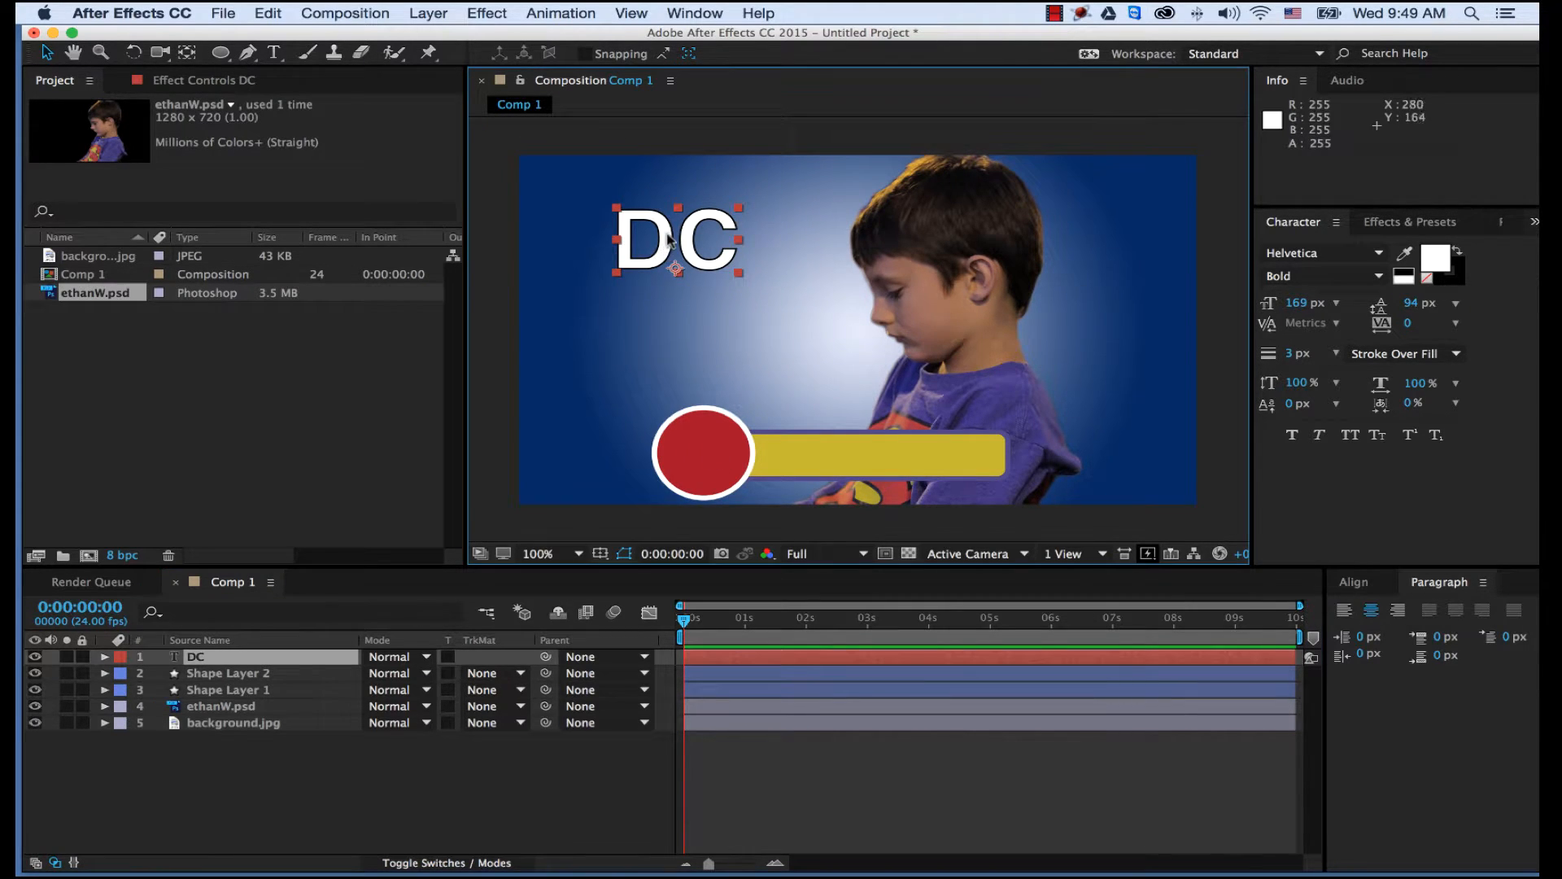
pyautogui.moveTo(667, 238); pyautogui.dragTo(695, 457)
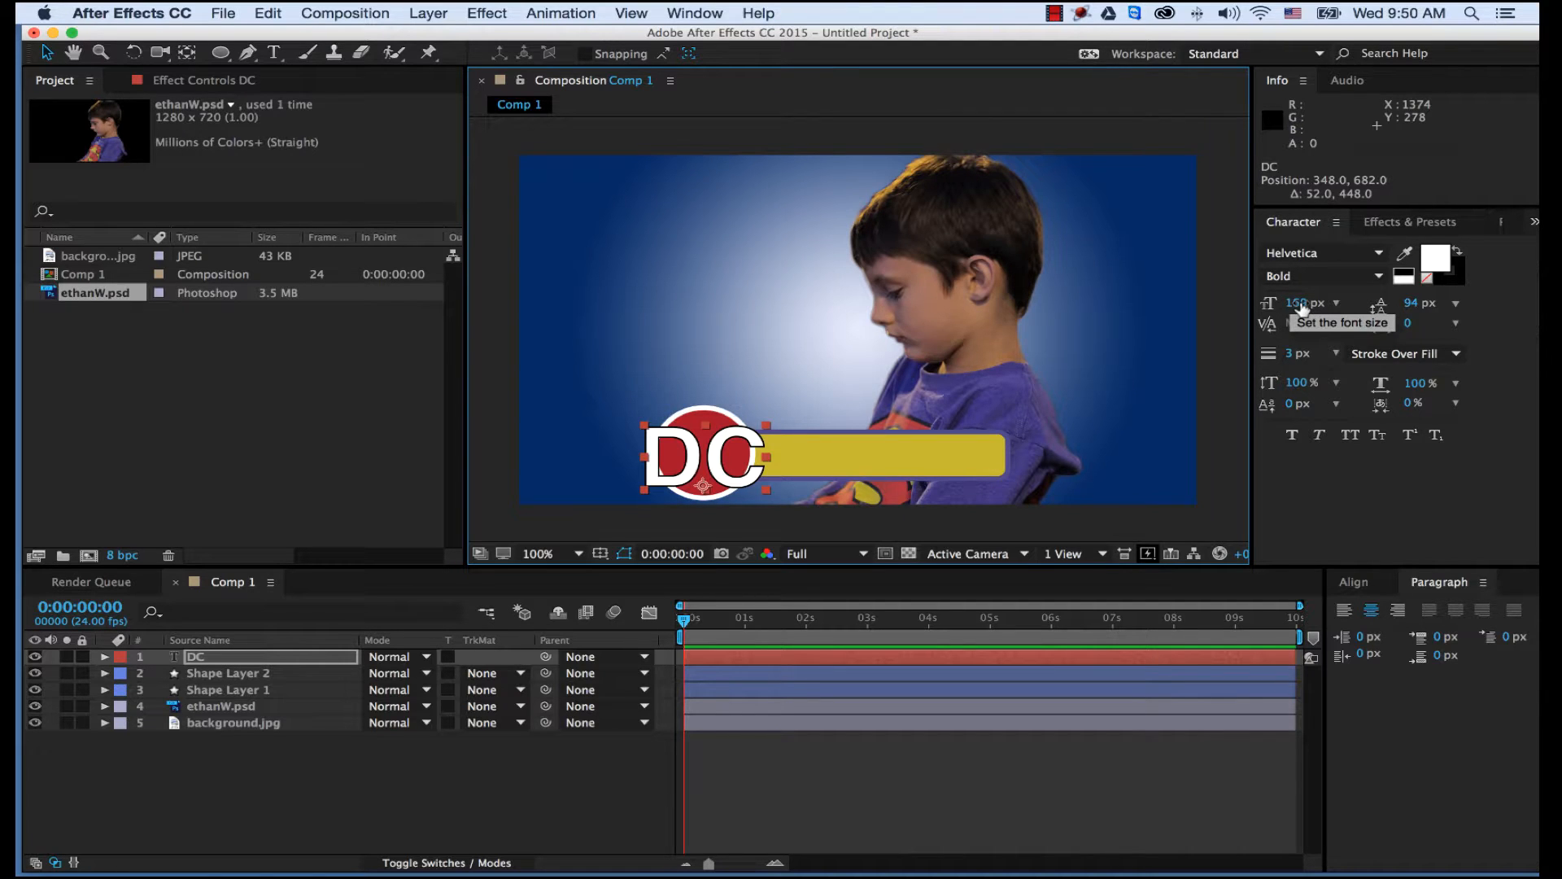
pyautogui.moveTo(1302, 305); pyautogui.dragTo(1310, 301)
pyautogui.moveTo(1302, 308); pyautogui.dragTo(1238, 307)
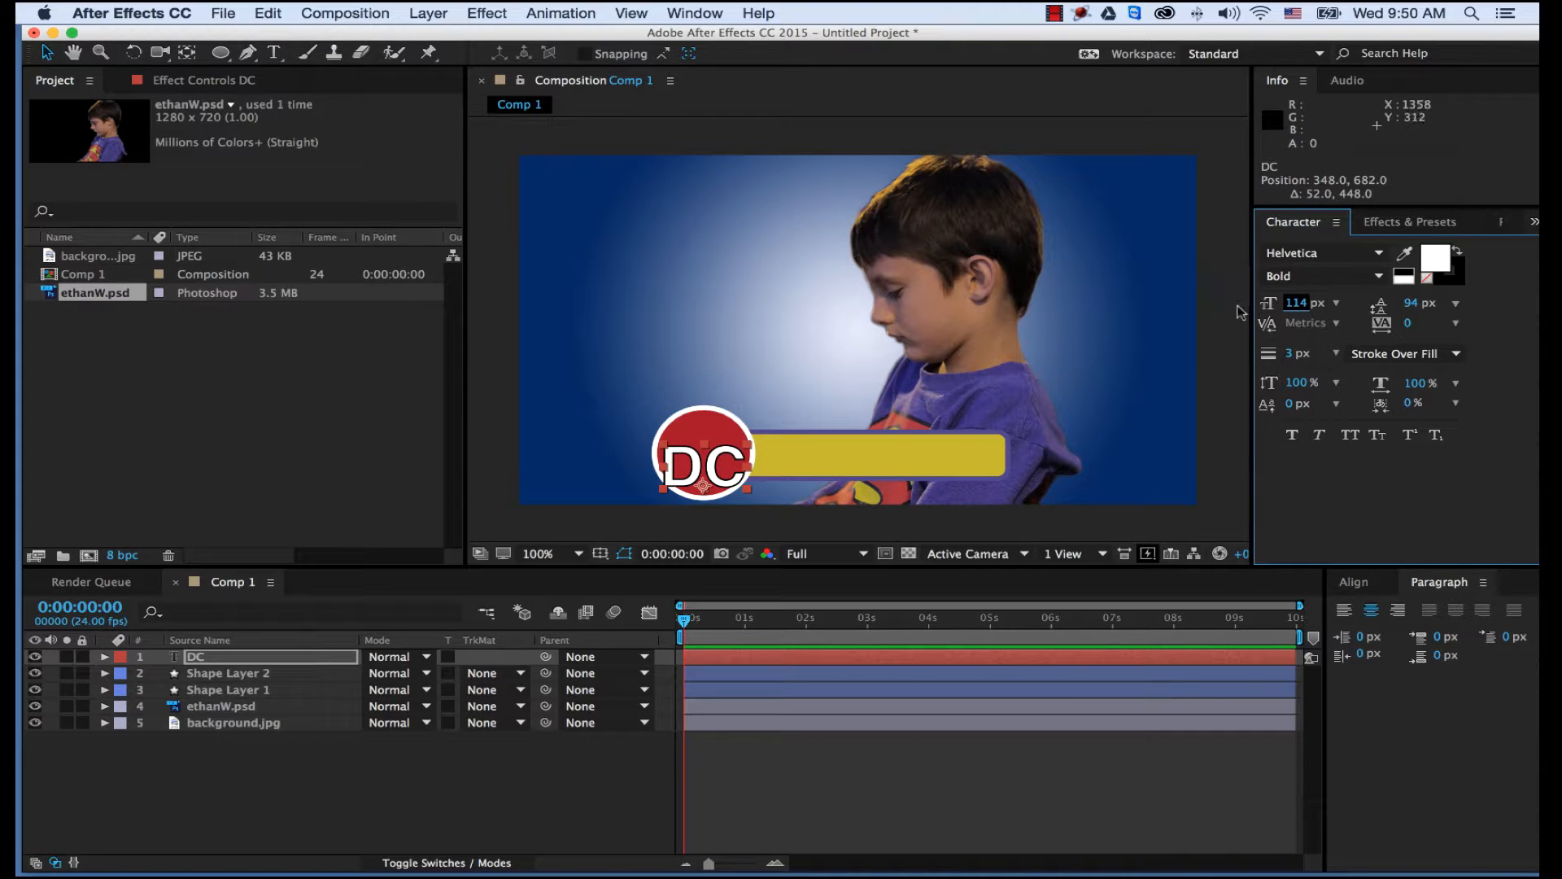
pyautogui.moveTo(713, 470); pyautogui.dragTo(716, 458)
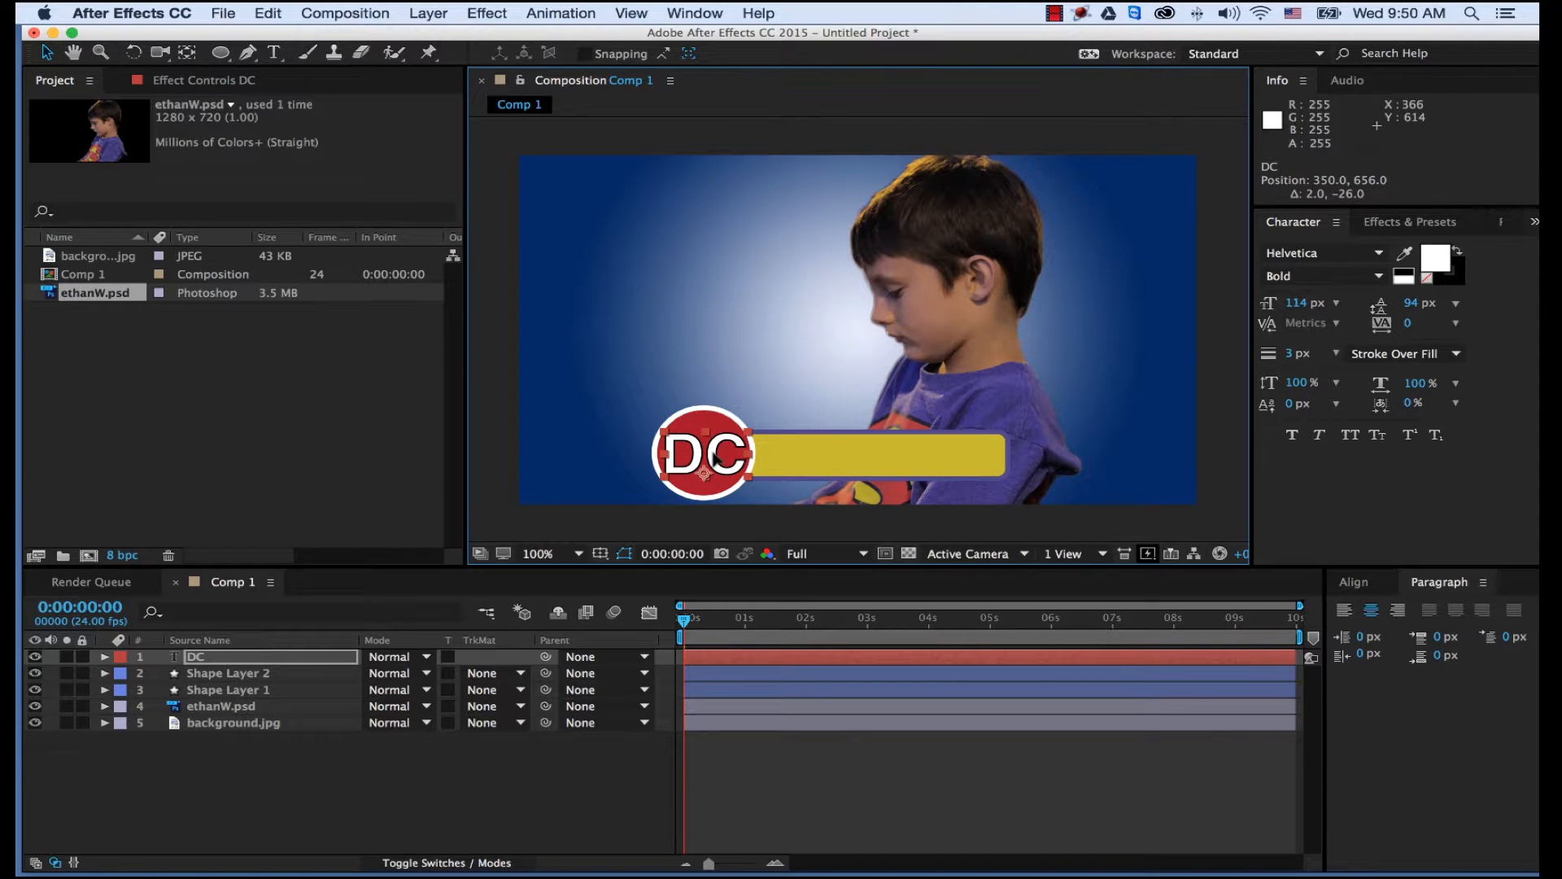
pyautogui.click(620, 779)
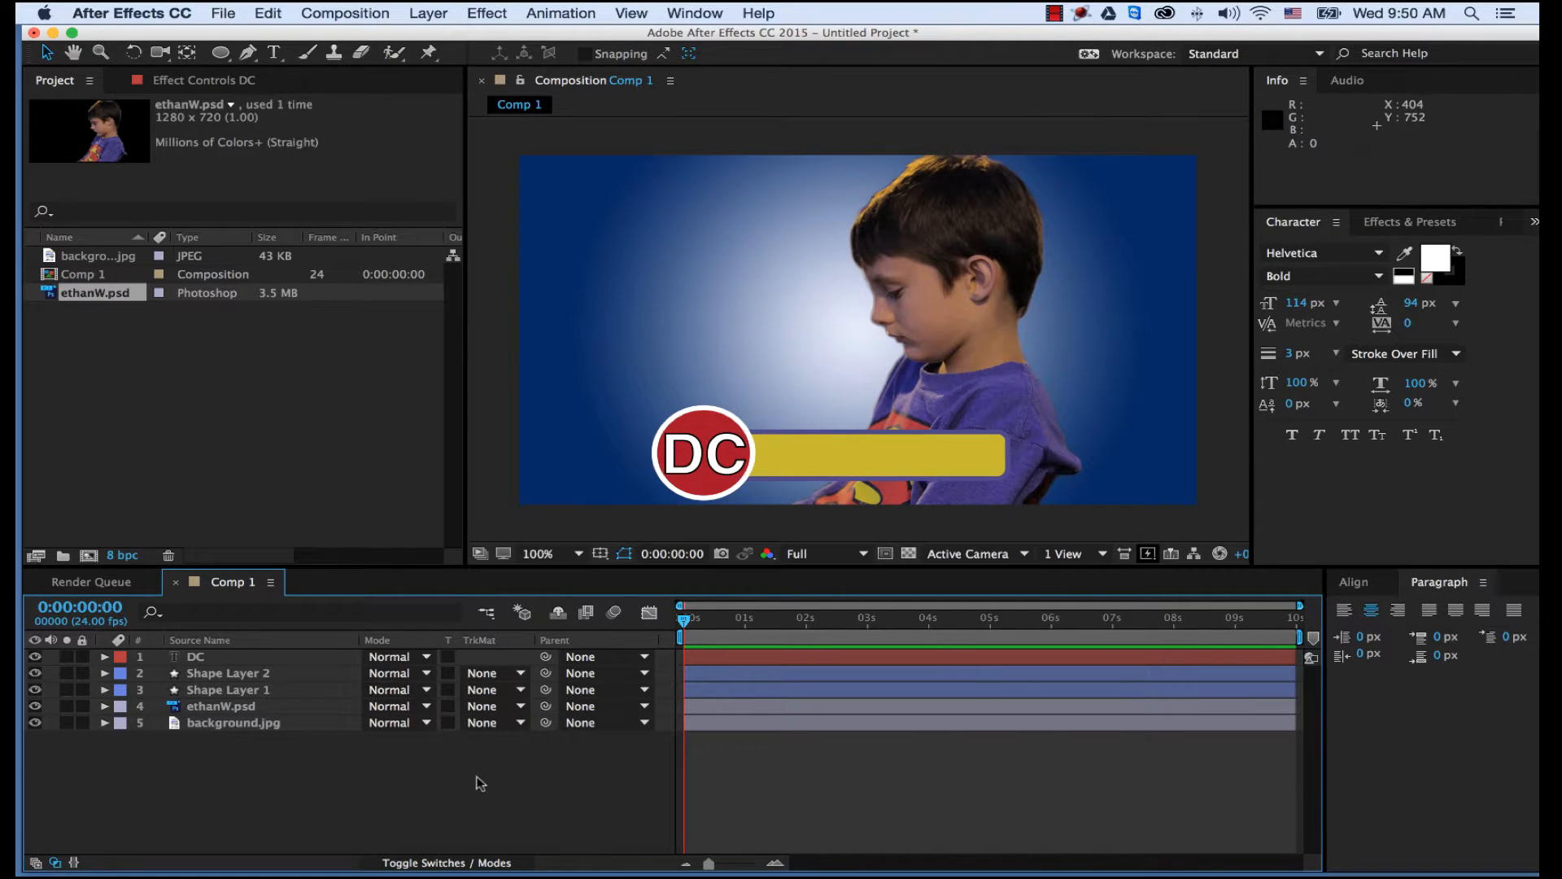
# Add a text layer with the boy's first name on the background above the lower third.
pyautogui.click(276, 54)
pyautogui.click(716, 264)
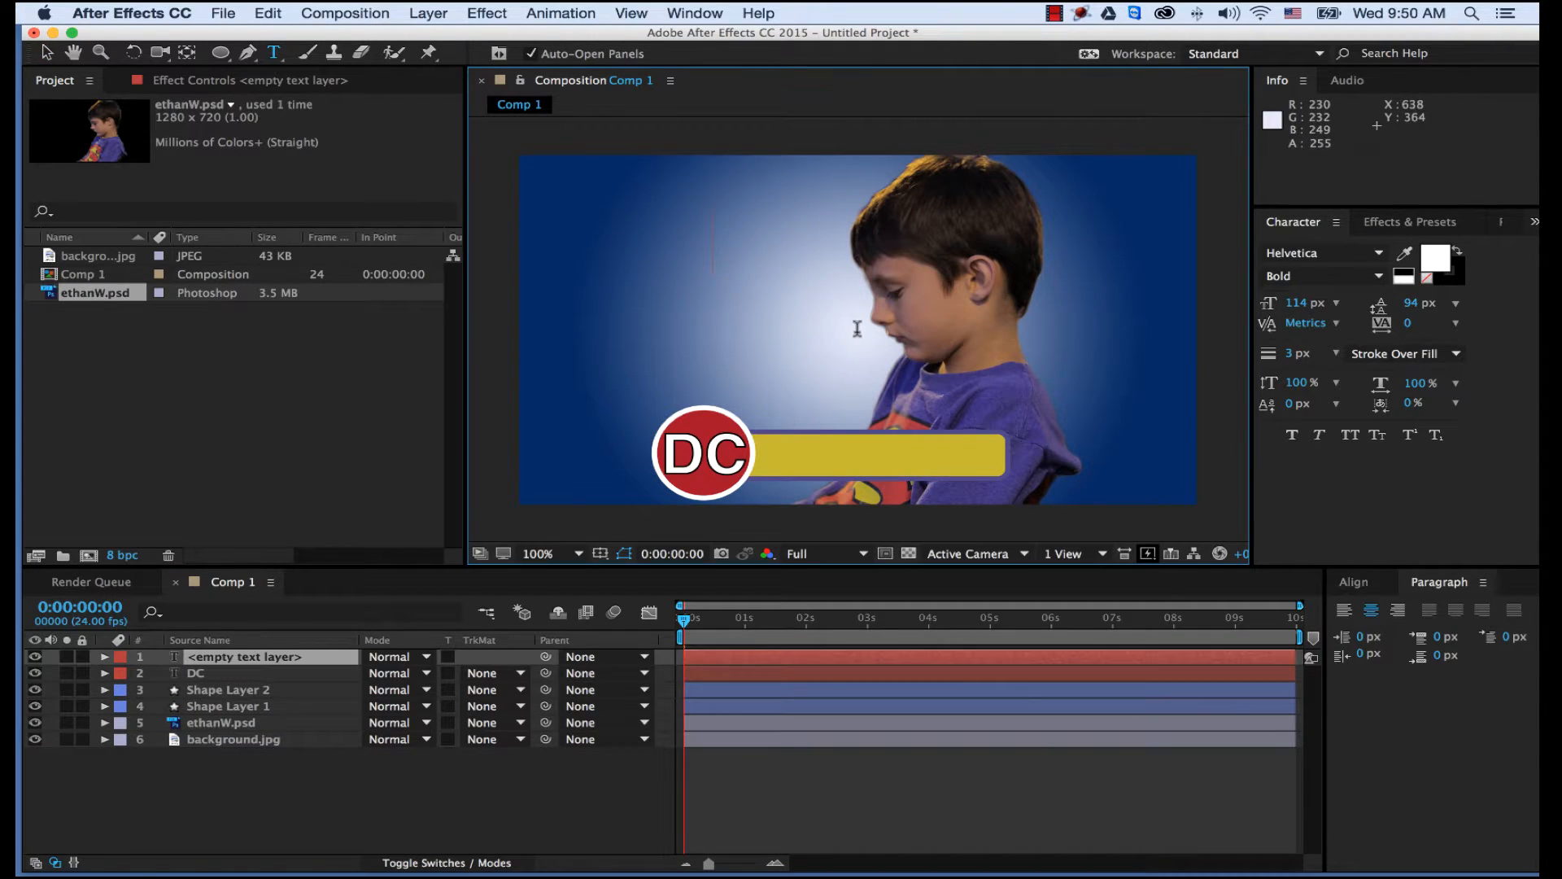
pyautogui.write('Ethan')
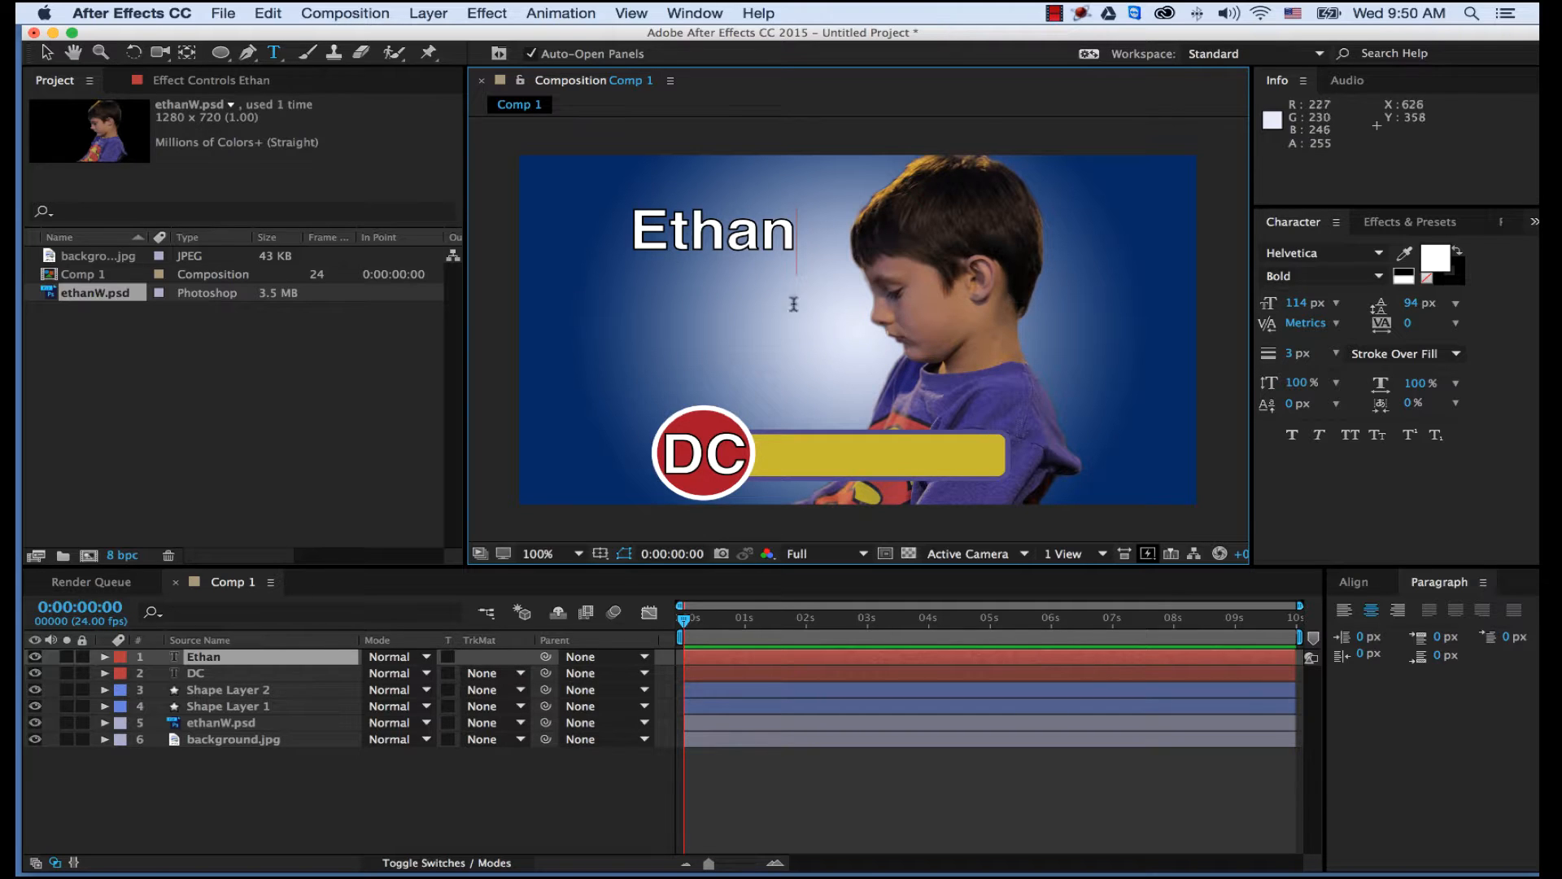
pyautogui.click(47, 54)
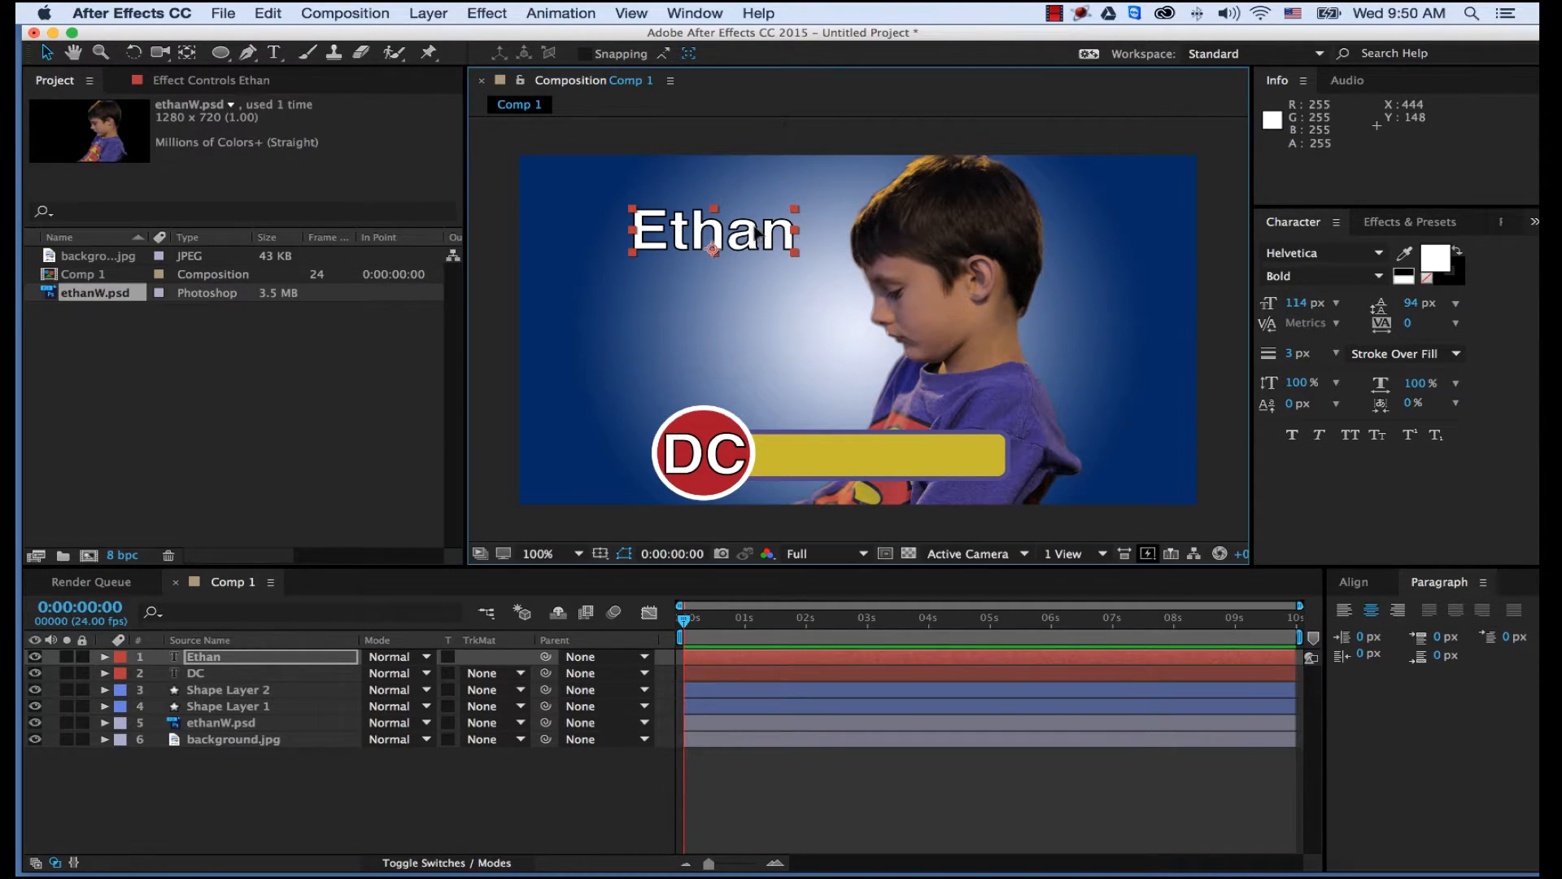
# Place the name text on the yellow bar and set its font size to 91 px.
pyautogui.moveTo(759, 232); pyautogui.dragTo(909, 451)
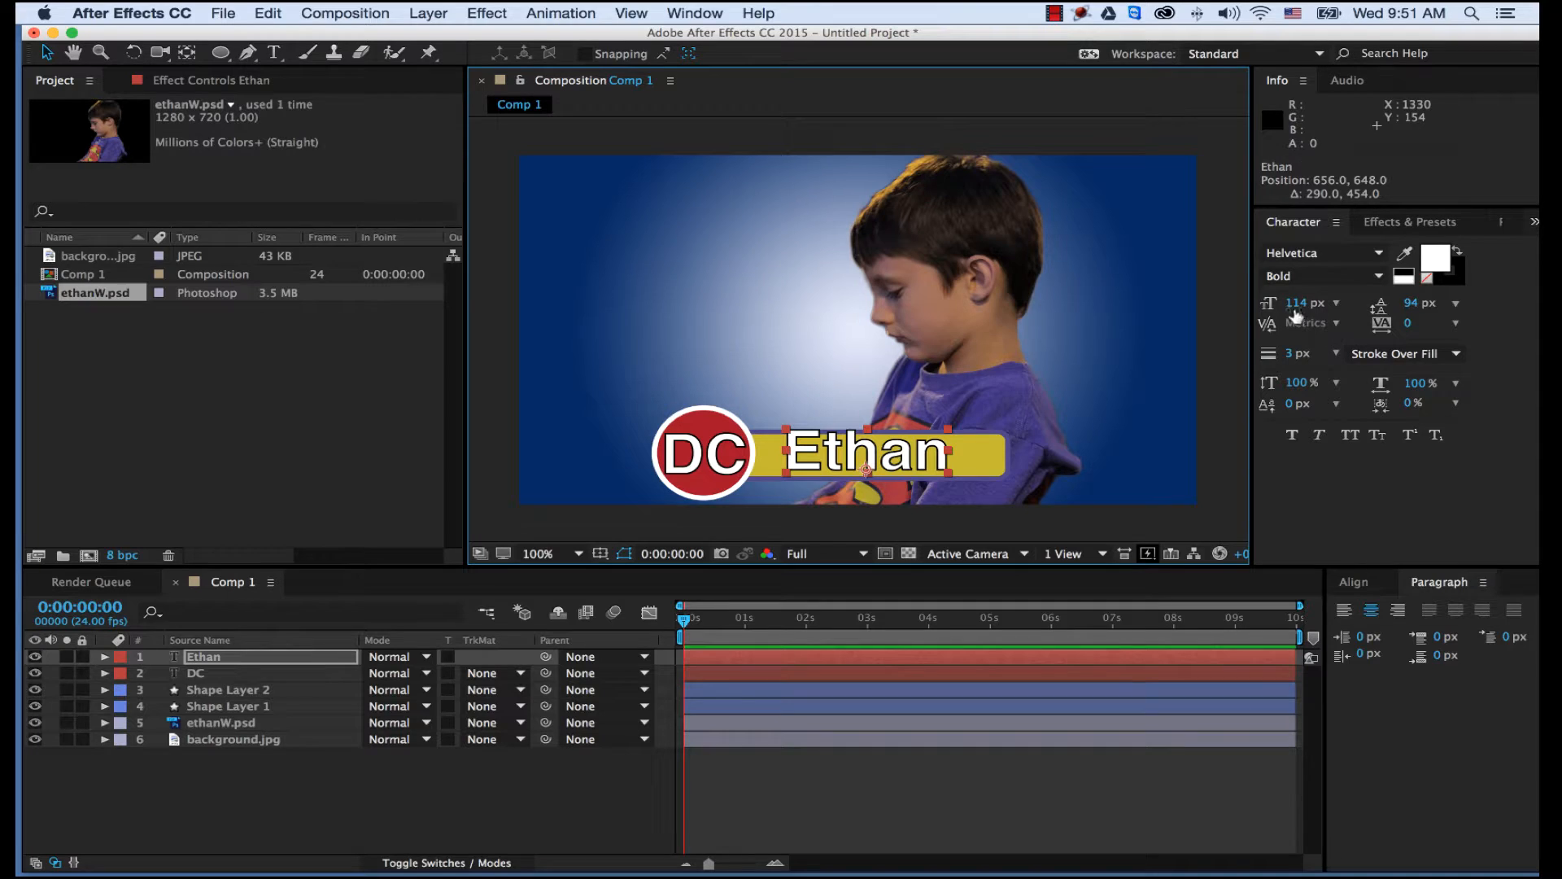
pyautogui.moveTo(1296, 303); pyautogui.dragTo(1263, 306)
pyautogui.moveTo(904, 463); pyautogui.dragTo(895, 468)
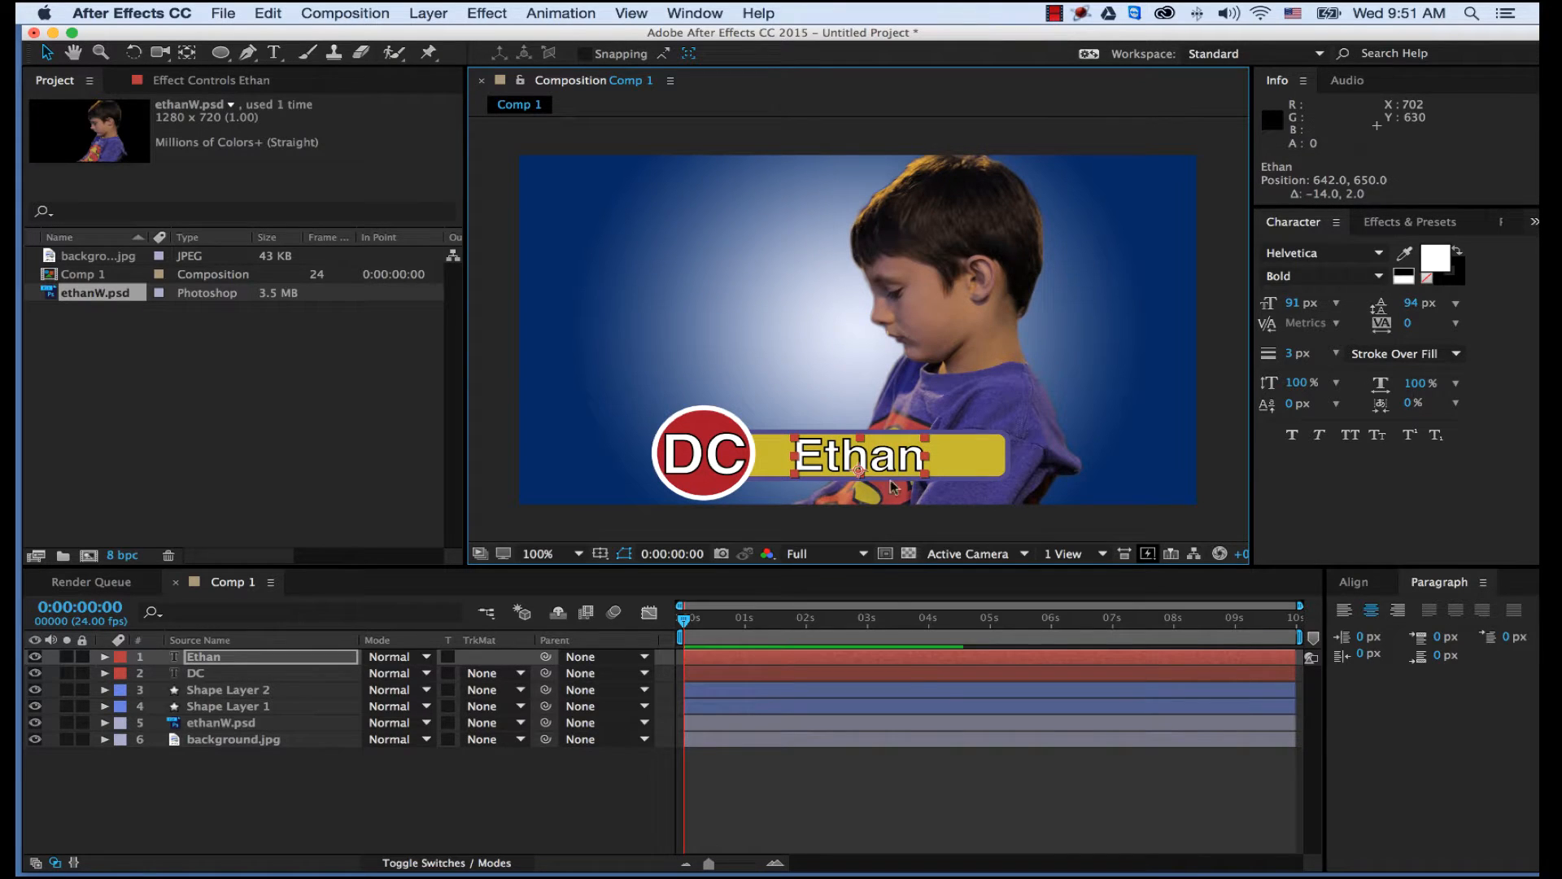
pyautogui.click(956, 786)
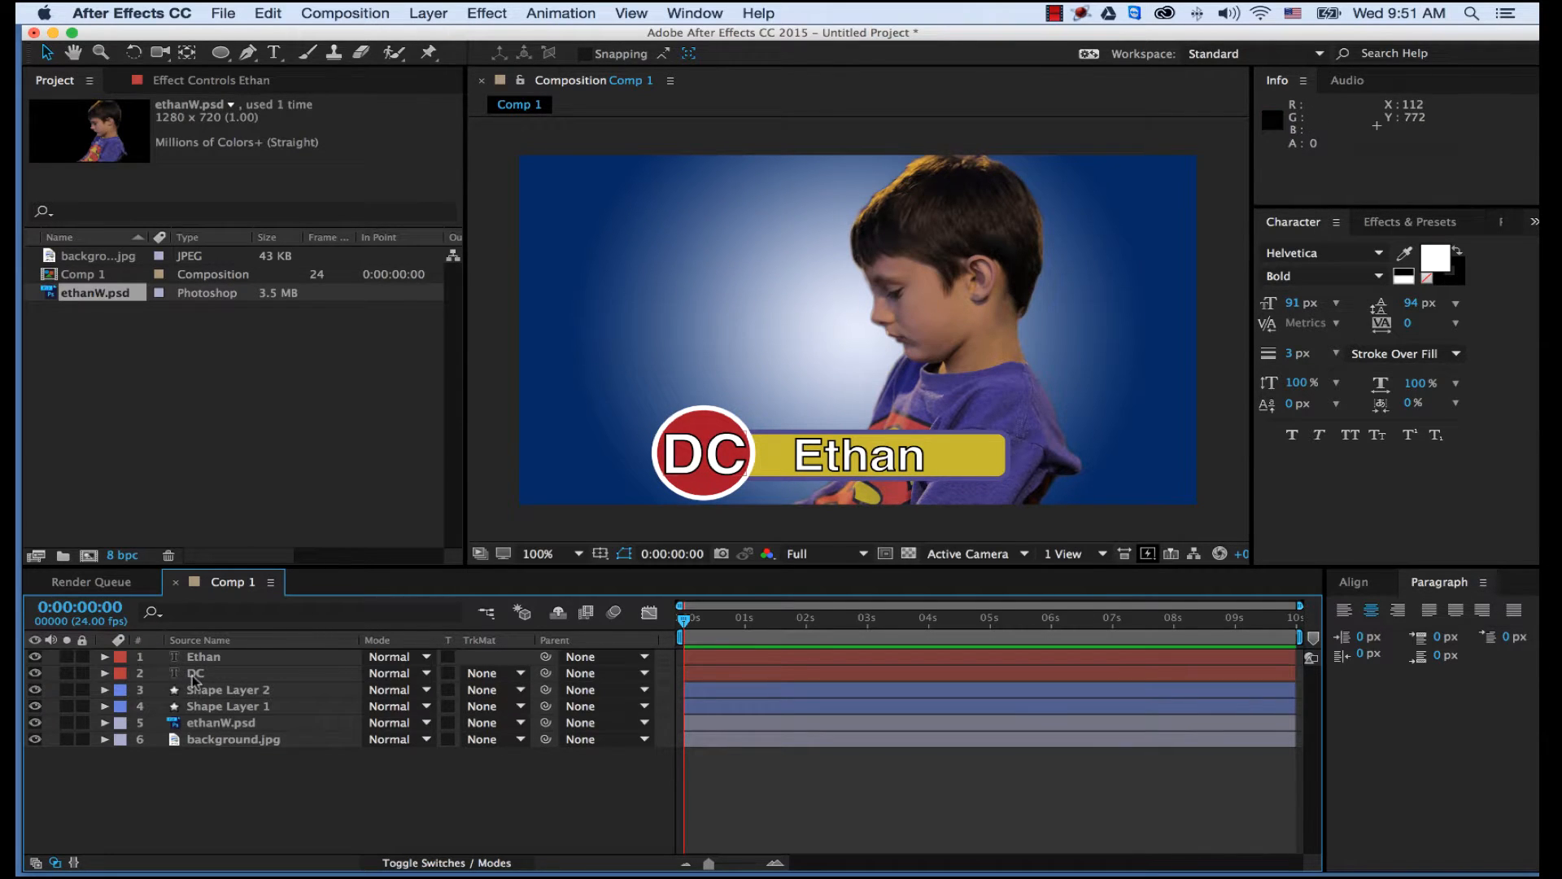
# Hide the name text, DC text and Shape Layer 2, leaving the yellow bar's layer visible.
pyautogui.click(35, 658)
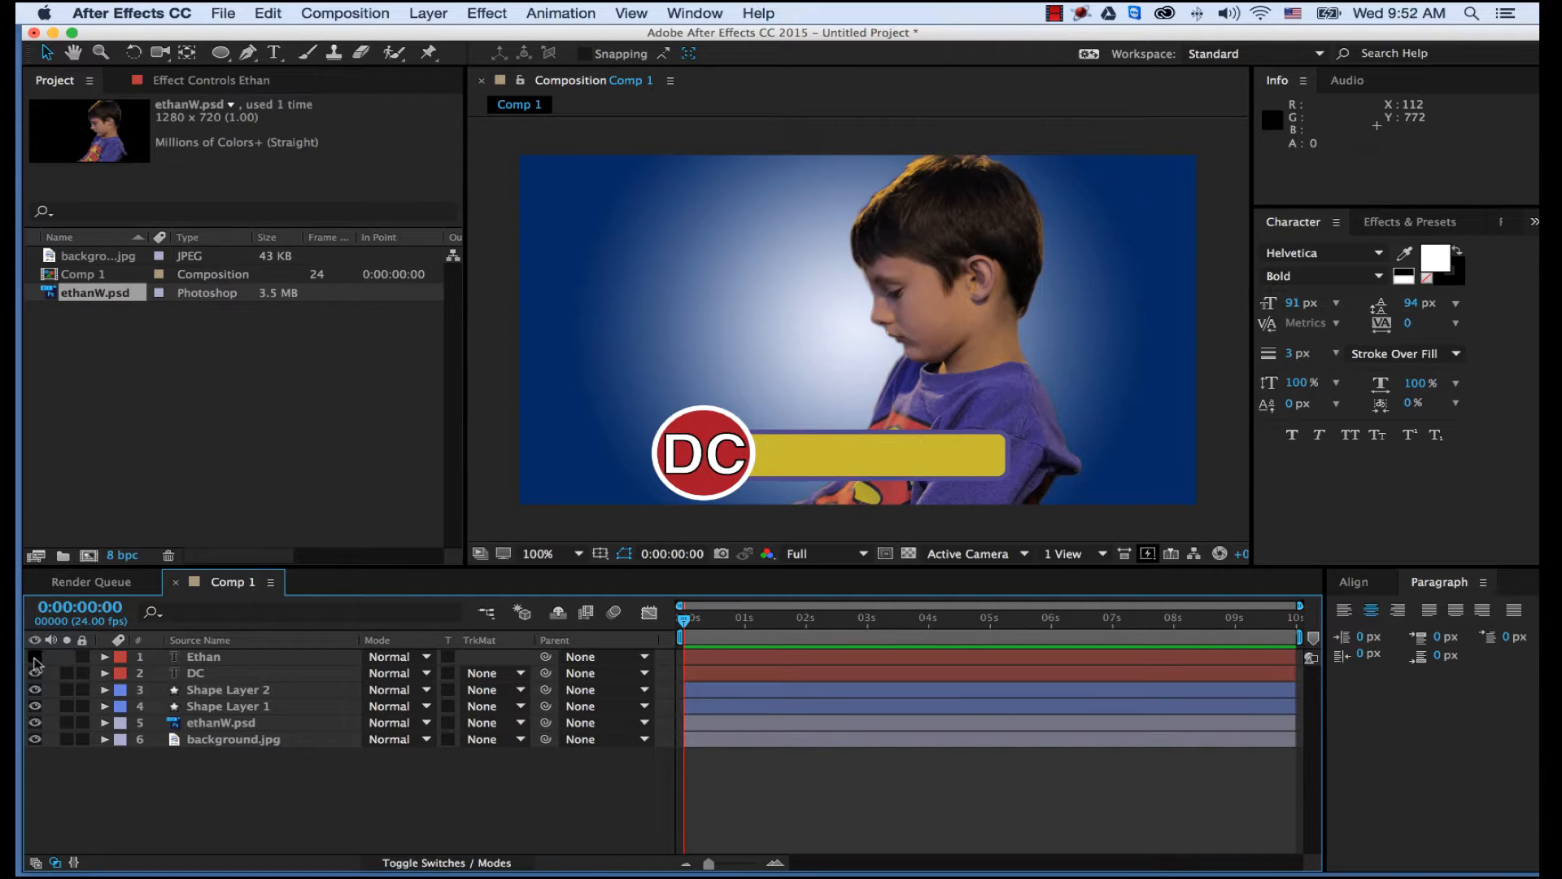
pyautogui.click(35, 673)
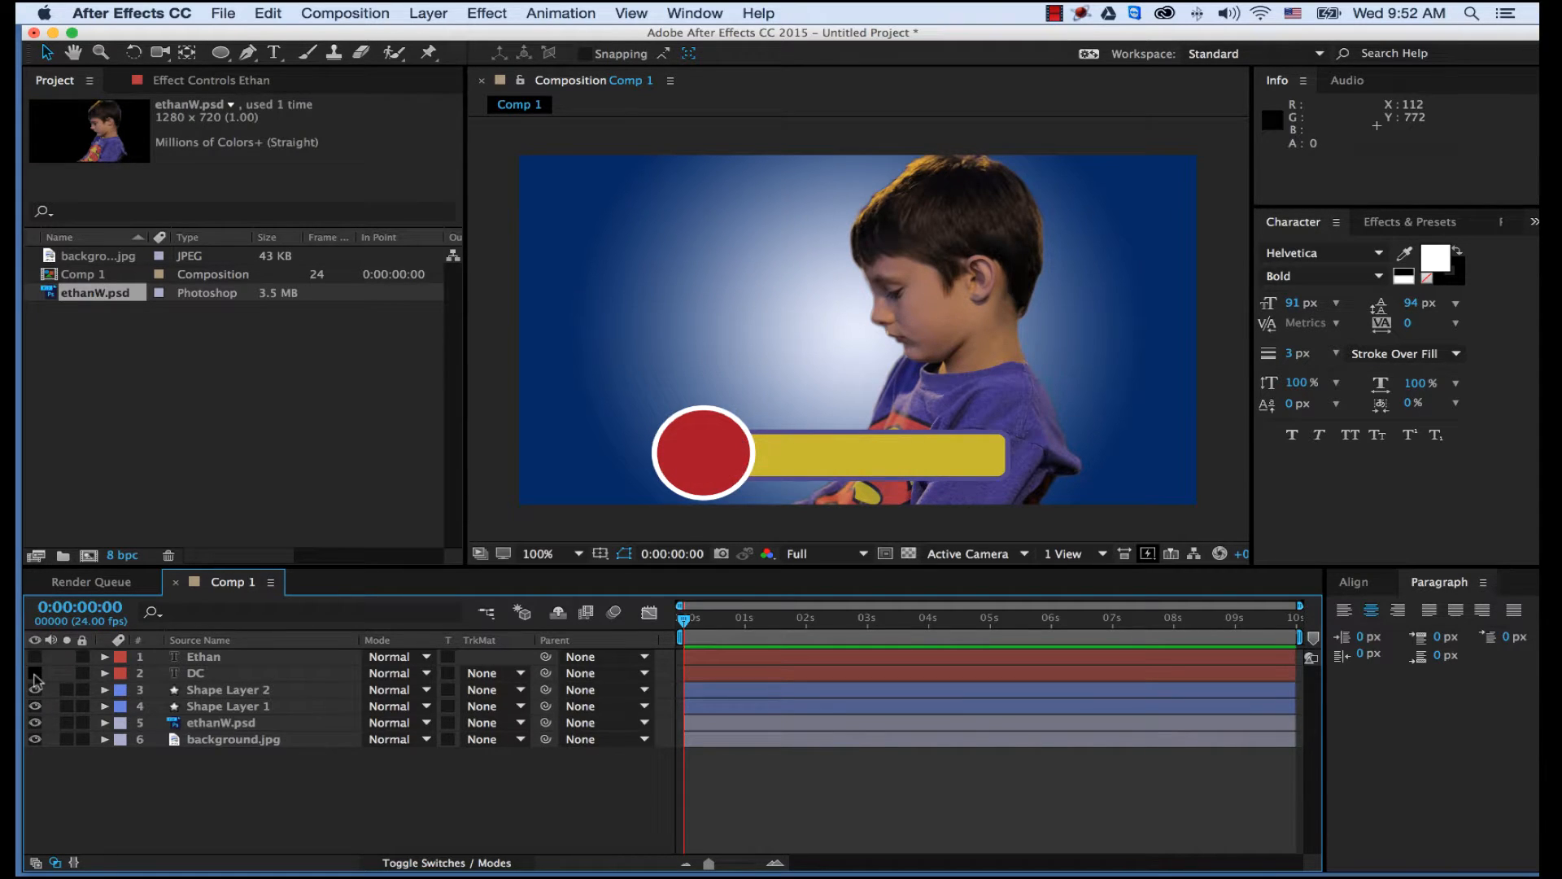
pyautogui.click(35, 690)
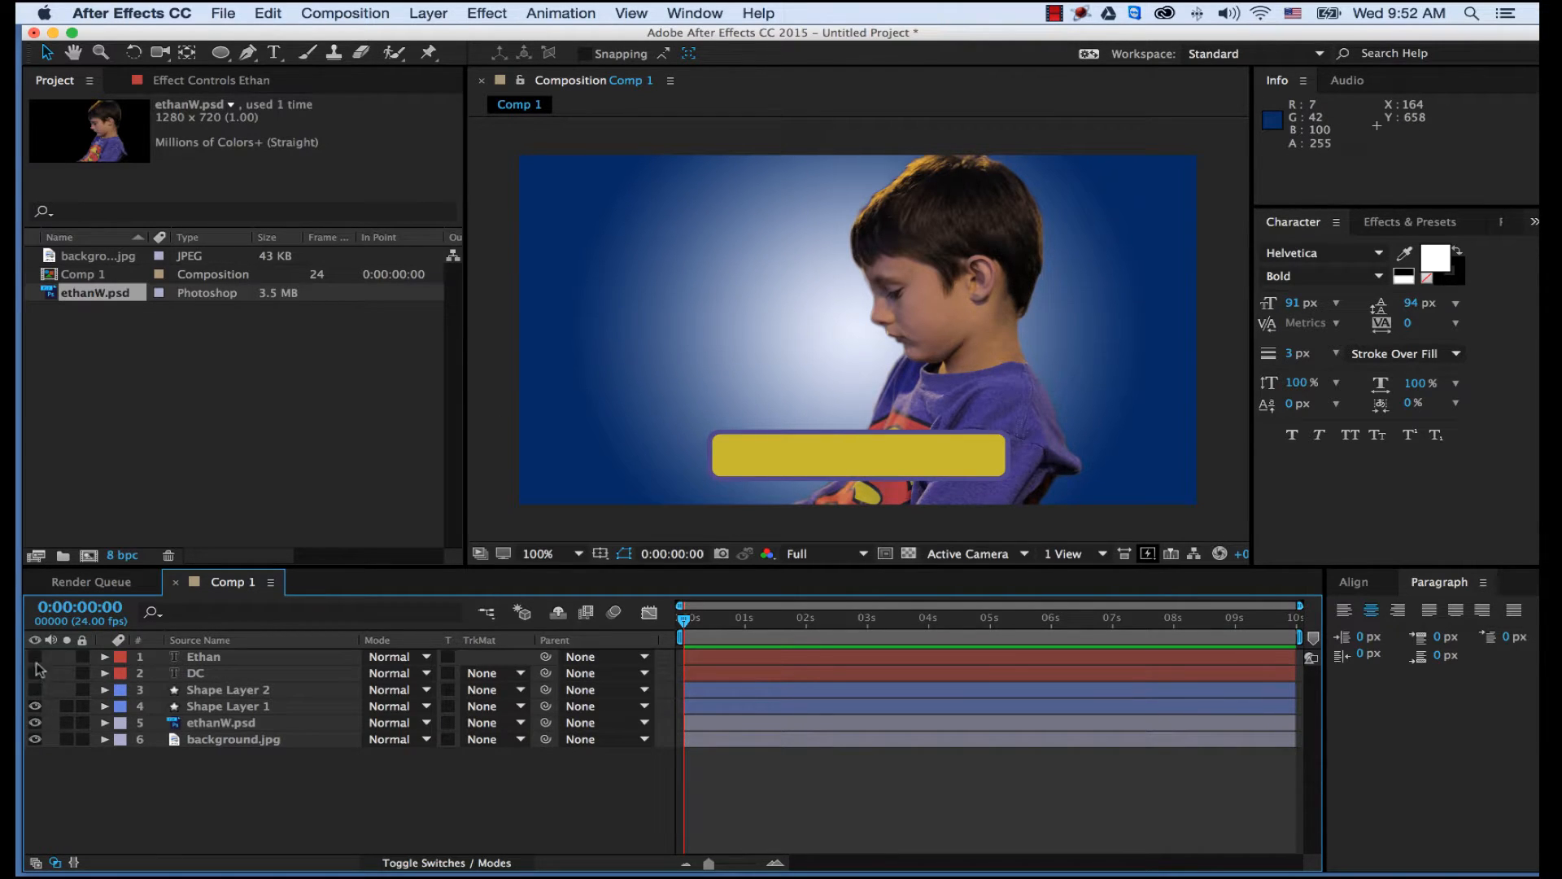
pyautogui.click(34, 705)
pyautogui.click(34, 705)
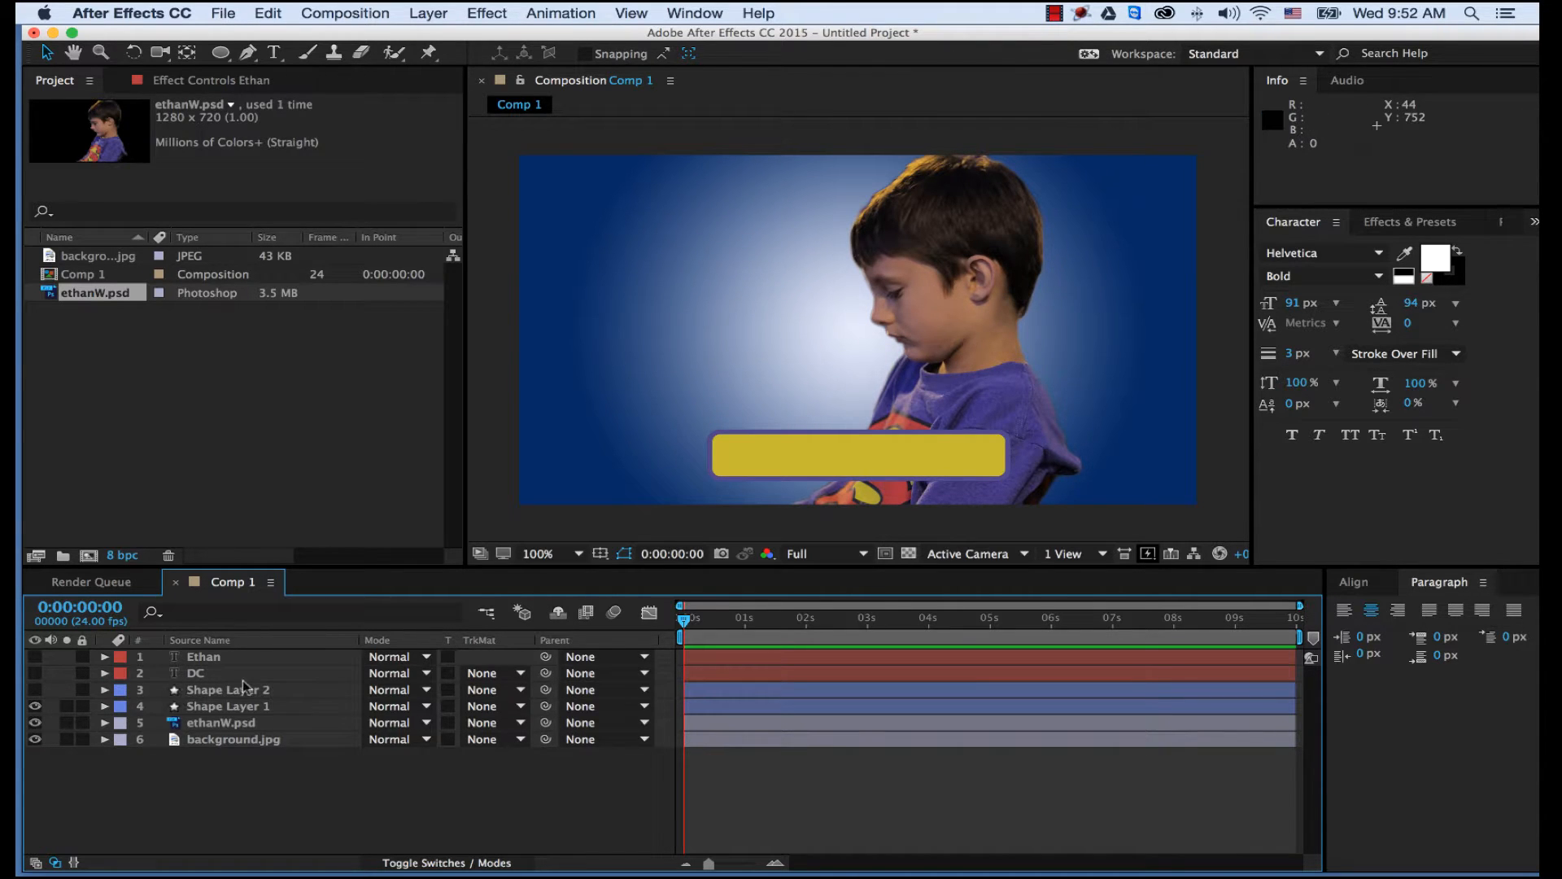
# Add a position keyframe to Shape Layer 1 at 0:00:00:00 with X at 1582, placing the bar beyond the frame's right edge.
pyautogui.click(212, 690)
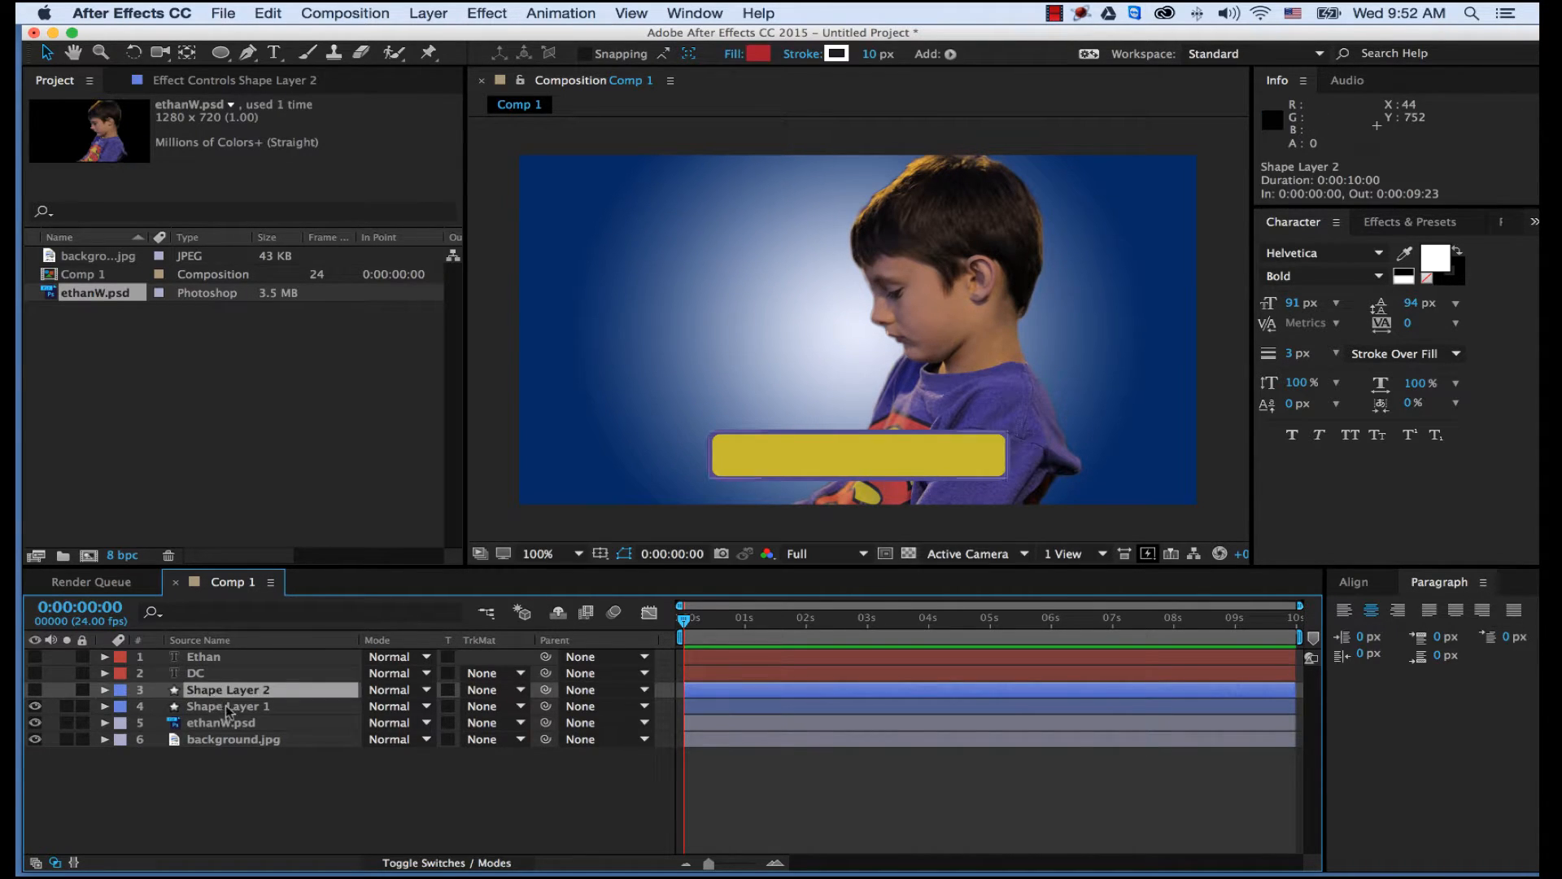
pyautogui.click(228, 706)
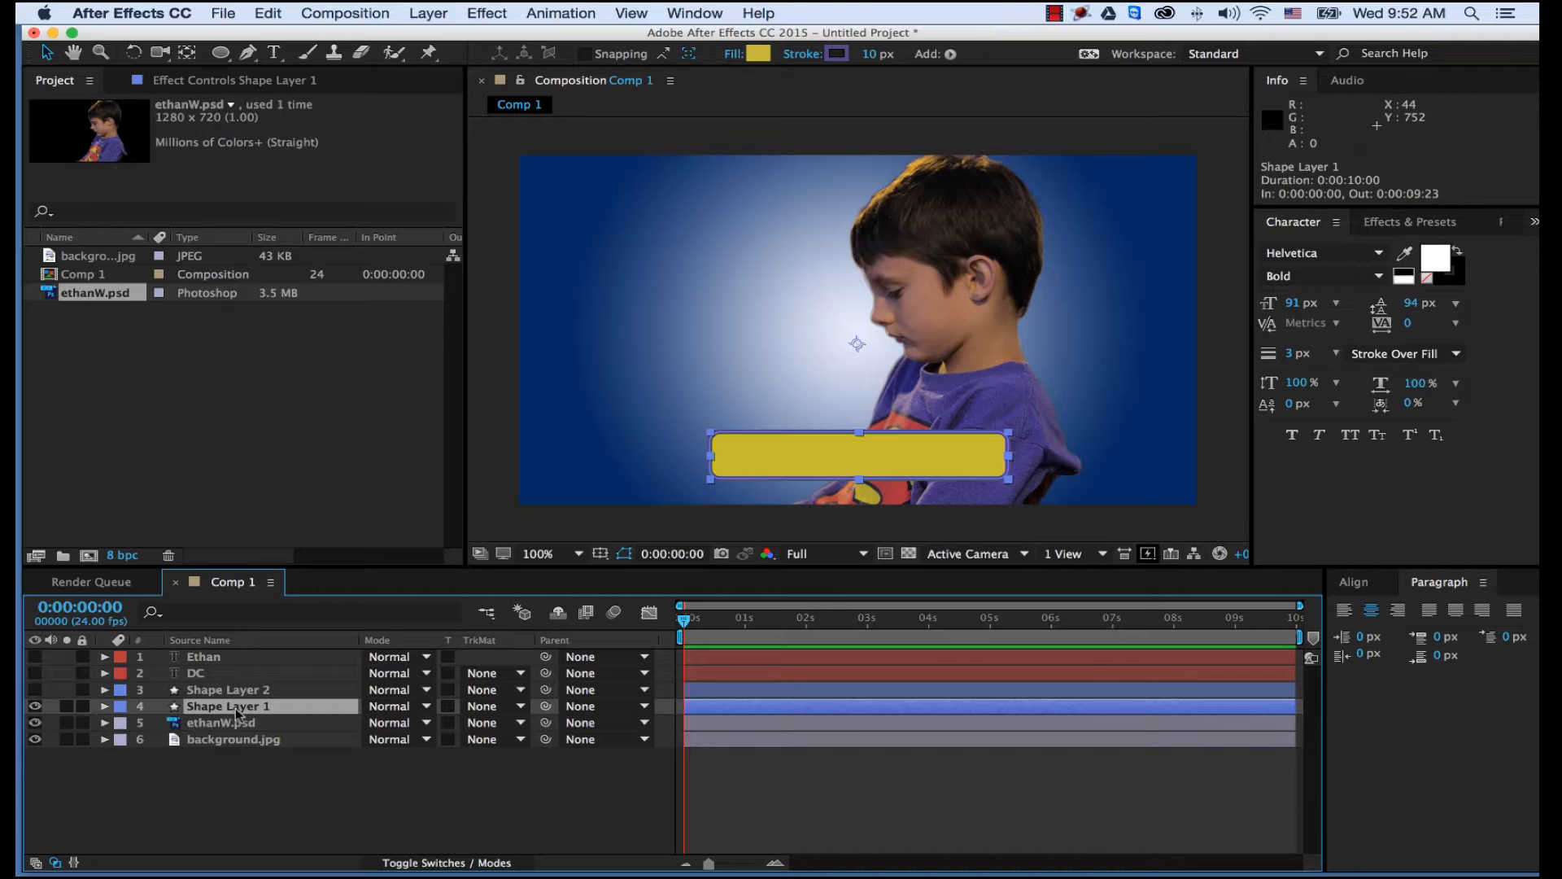
pyautogui.press('p')
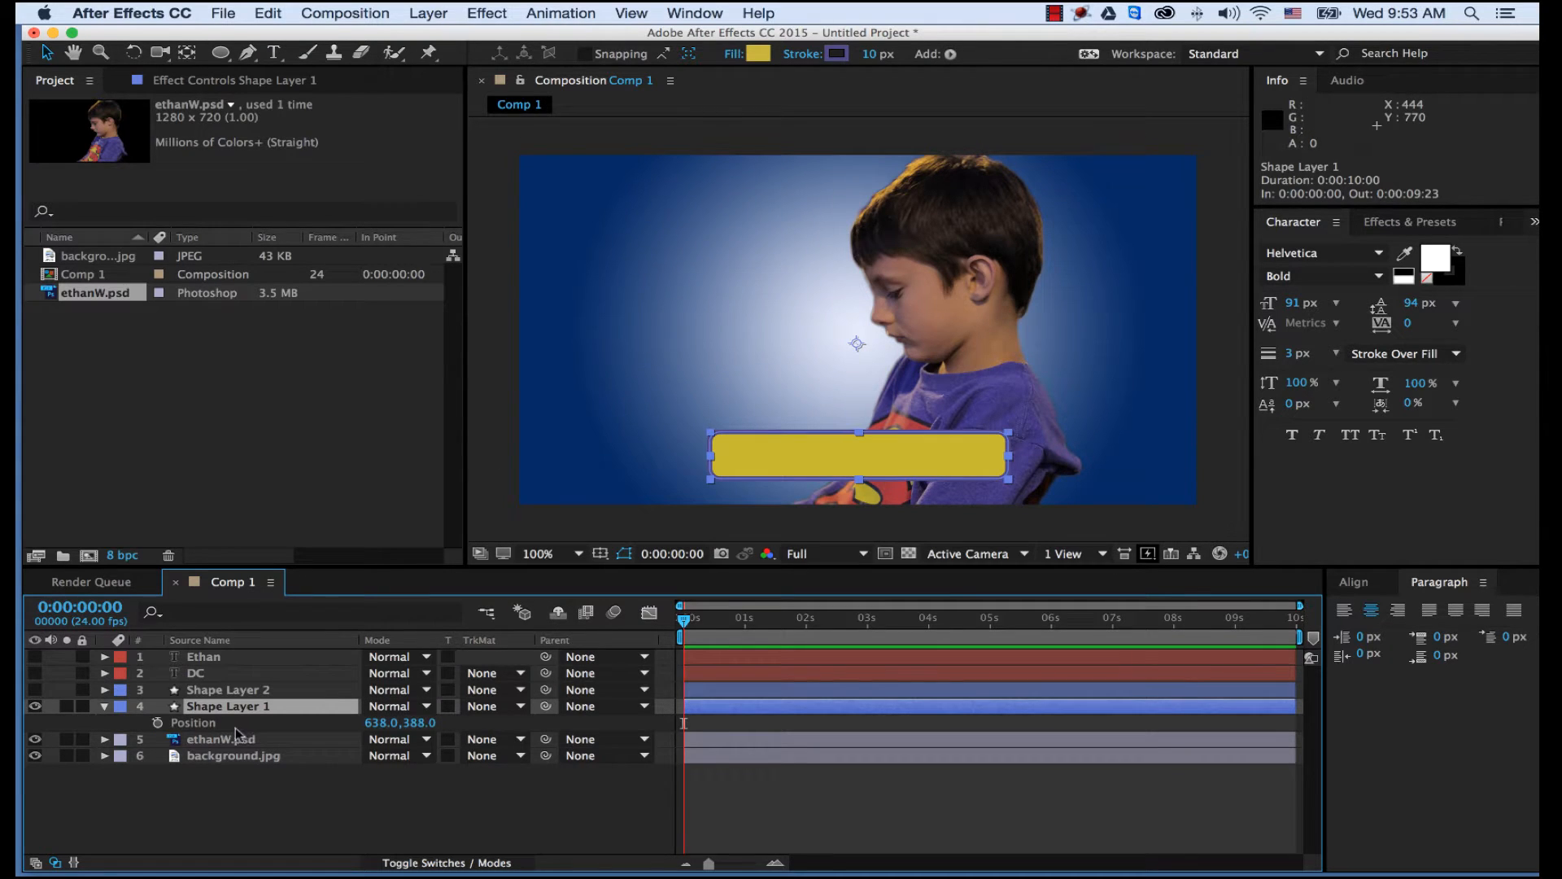
pyautogui.click(158, 723)
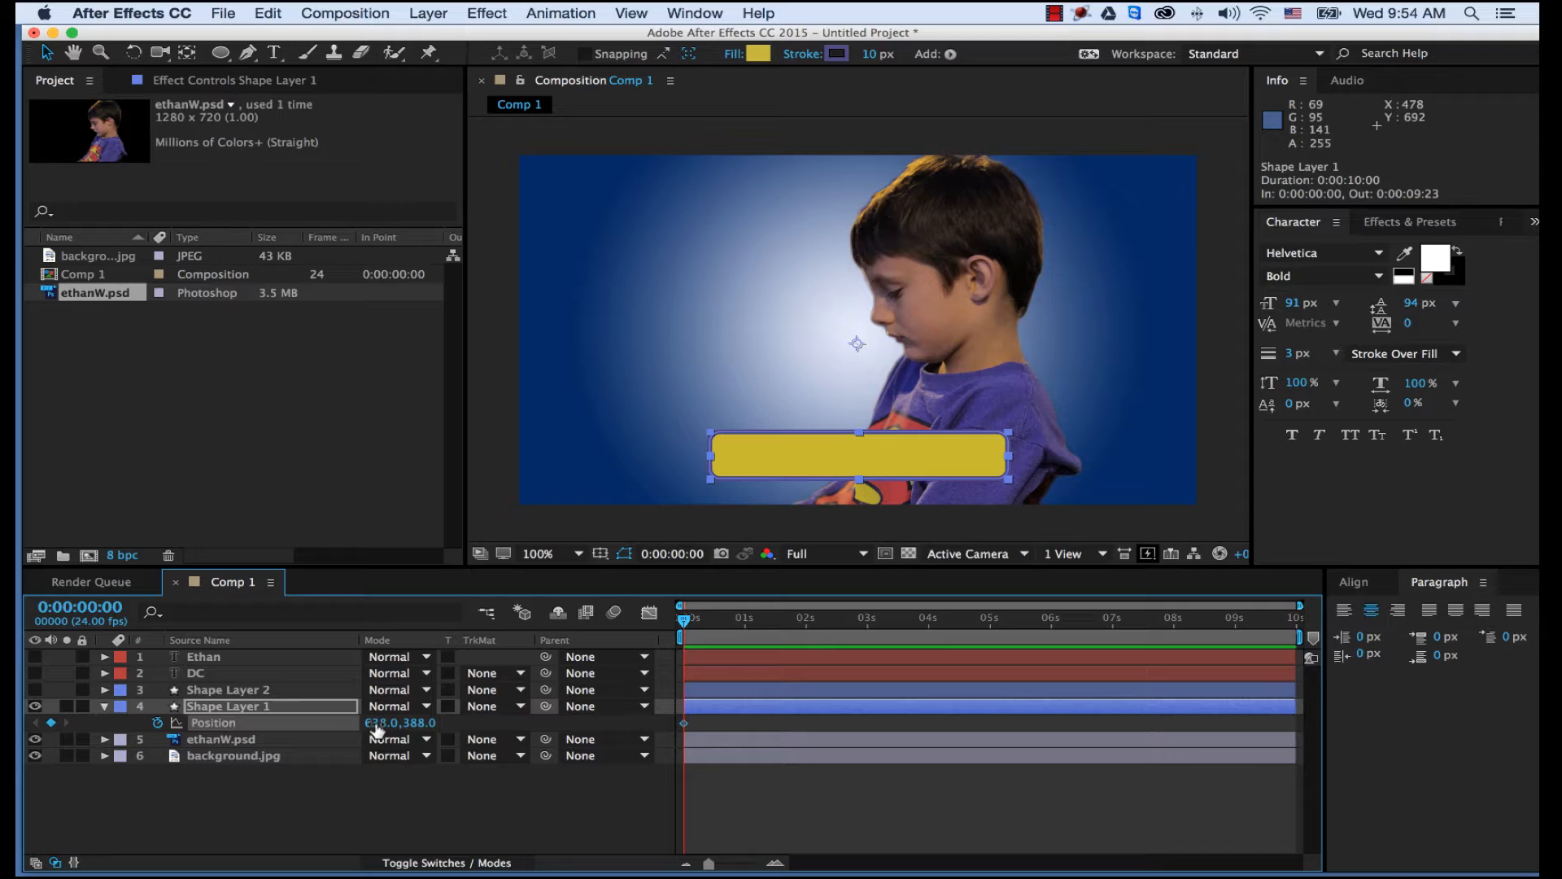
pyautogui.moveTo(376, 730); pyautogui.dragTo(365, 729)
pyautogui.click(376, 722)
pyautogui.click(331, 726)
pyautogui.moveTo(378, 722); pyautogui.dragTo(994, 710)
pyautogui.moveTo(1215, 707); pyautogui.dragTo(1351, 701)
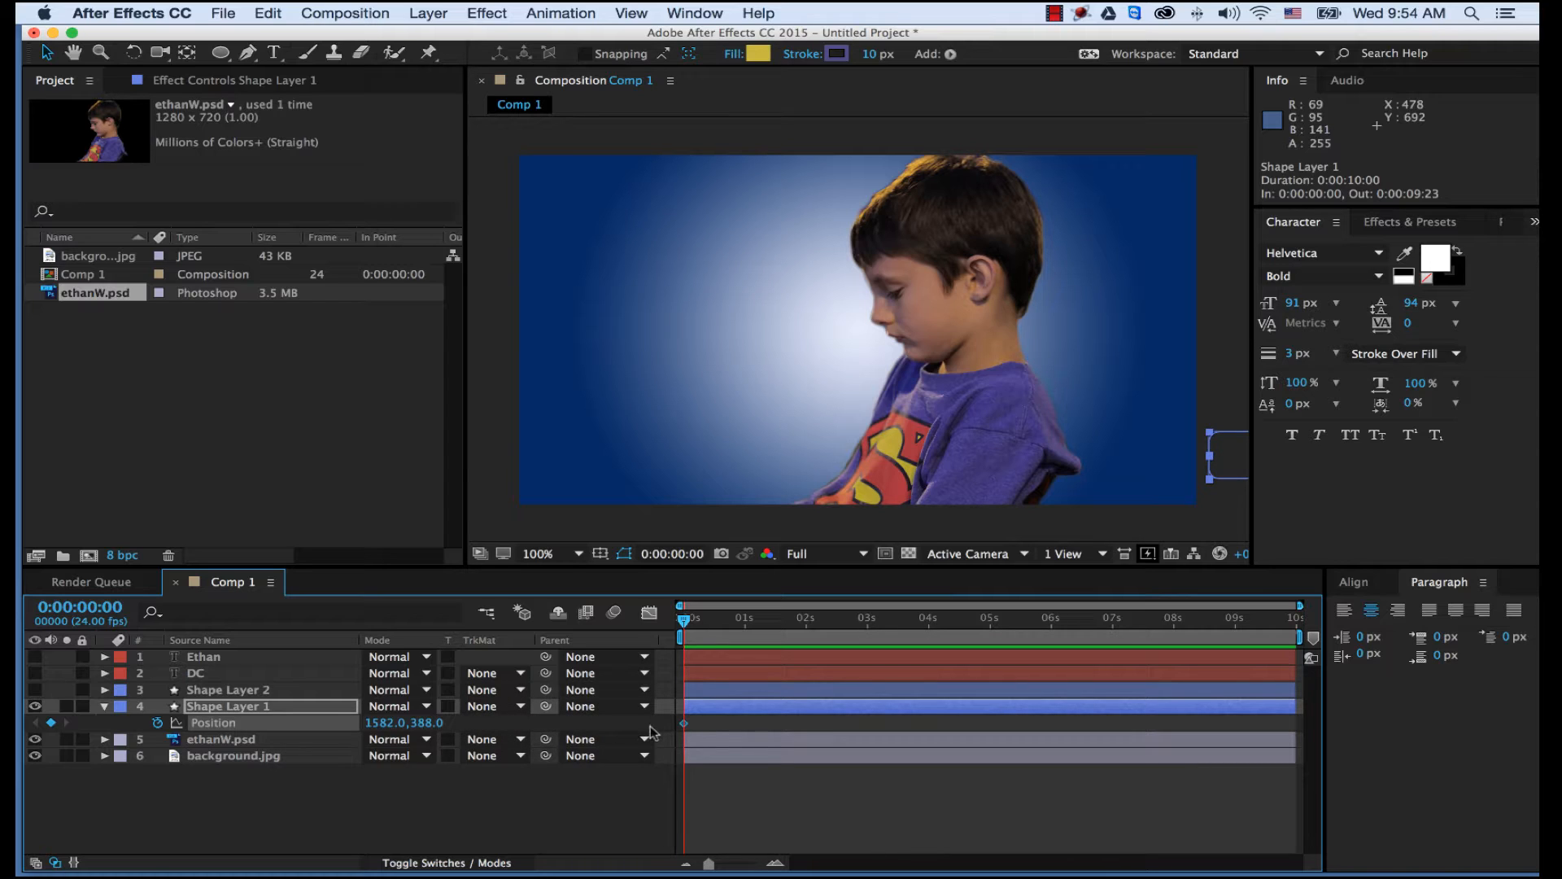
# Add a second position keyframe to Shape Layer 1 at 0:00:01:01 with X set to 638.
pyautogui.click(748, 620)
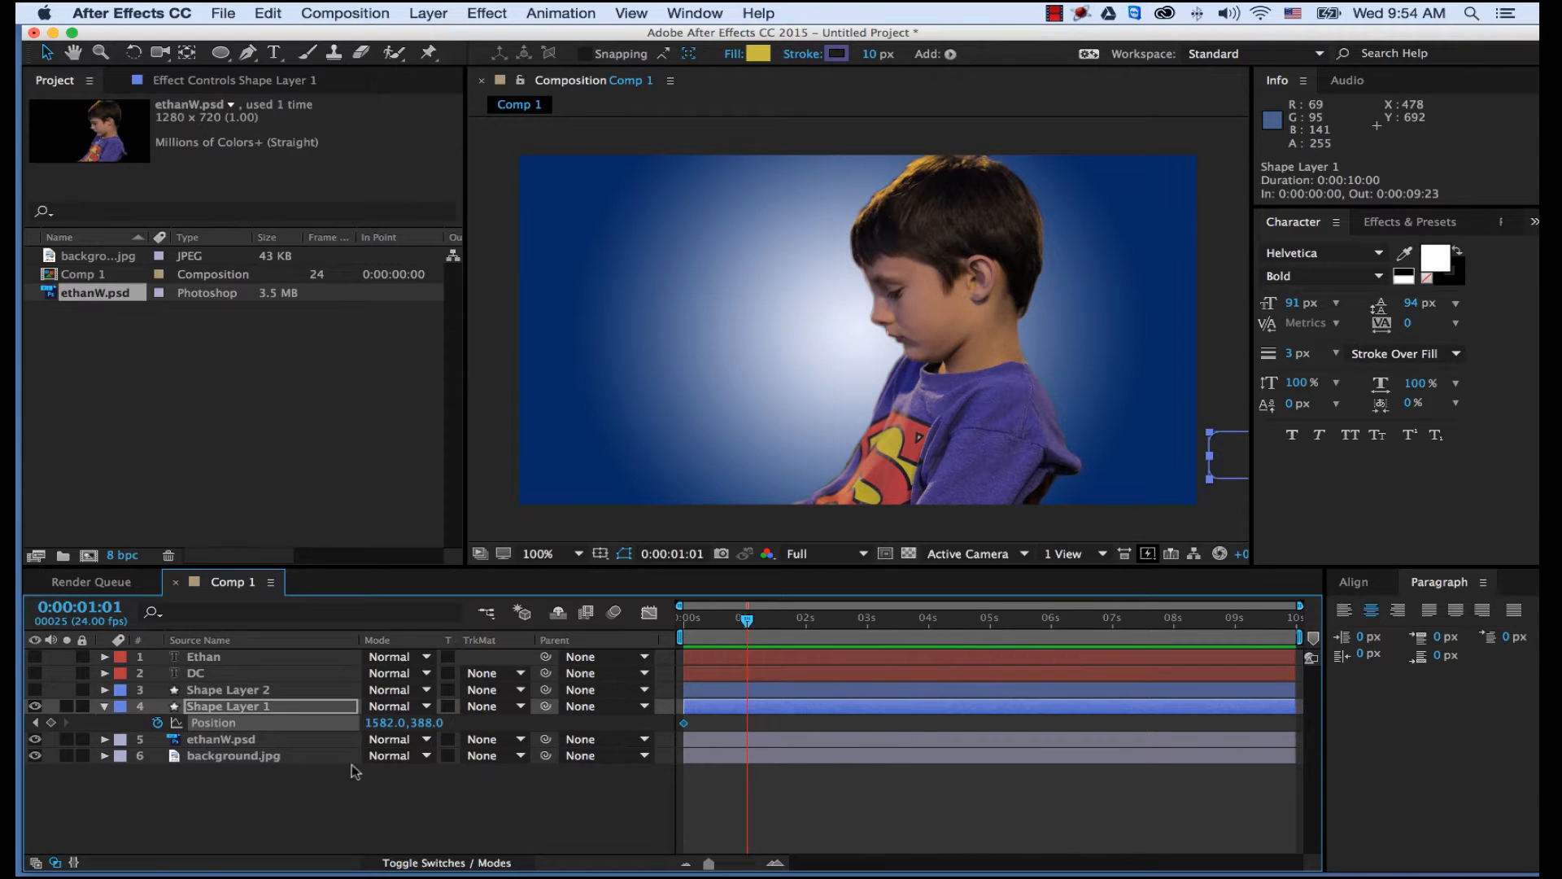
pyautogui.moveTo(382, 721); pyautogui.dragTo(285, 721)
pyautogui.click(382, 723)
pyautogui.write('638')
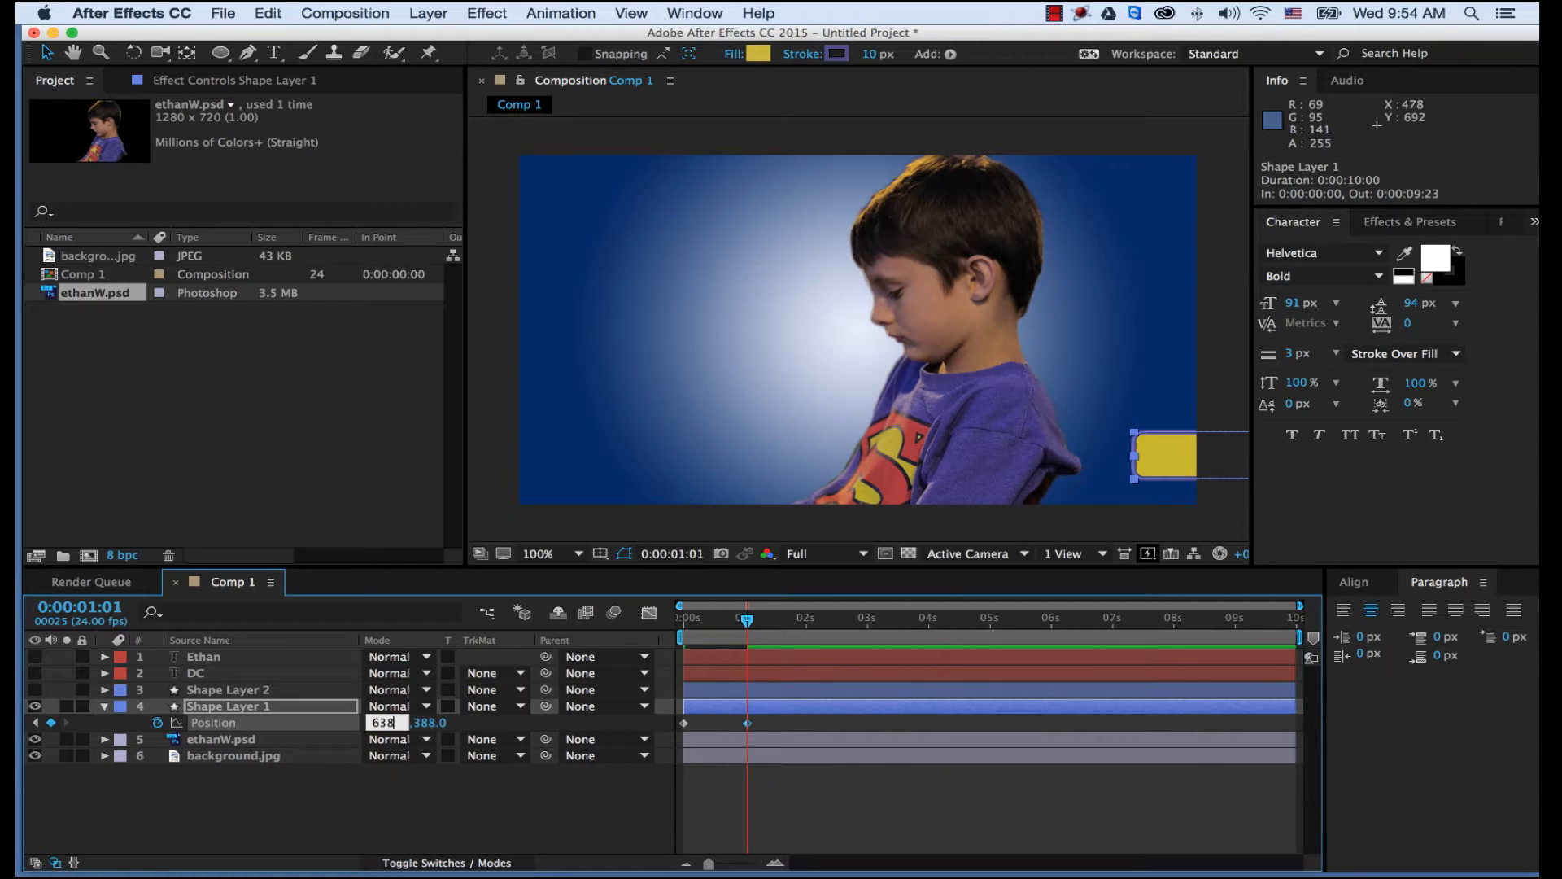
pyautogui.press('Return')
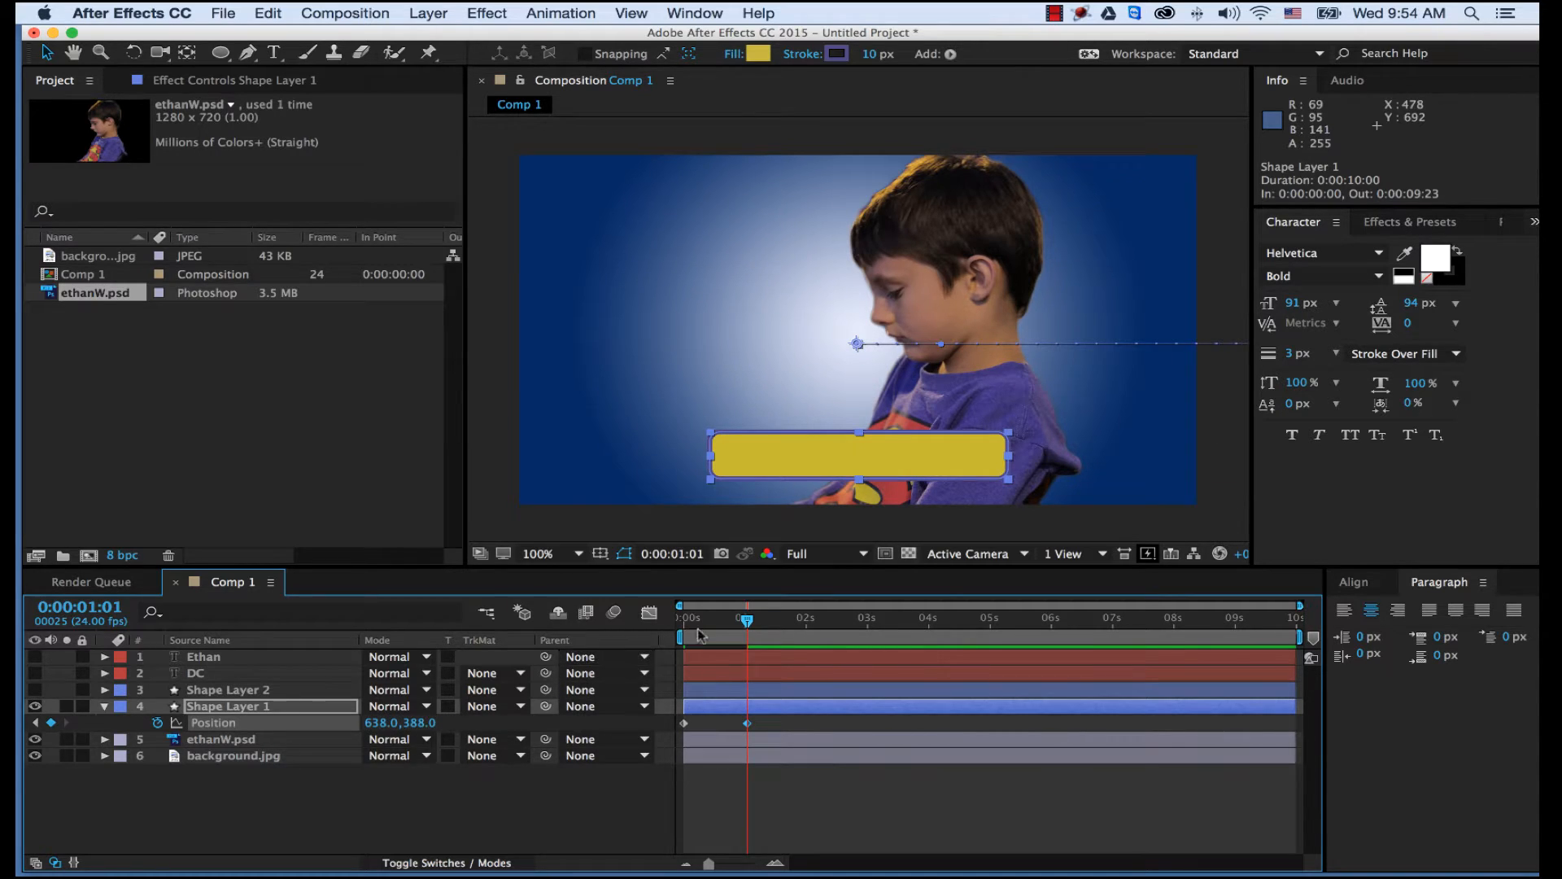
# Show Shape Layer 2 and start keyframing its position at 0:00:00:12.
pyautogui.moveTo(698, 625)
pyautogui.mouseDown()
pyautogui.moveTo(665, 624)
pyautogui.moveTo(773, 629)
pyautogui.moveTo(715, 629)
pyautogui.mouseUp()
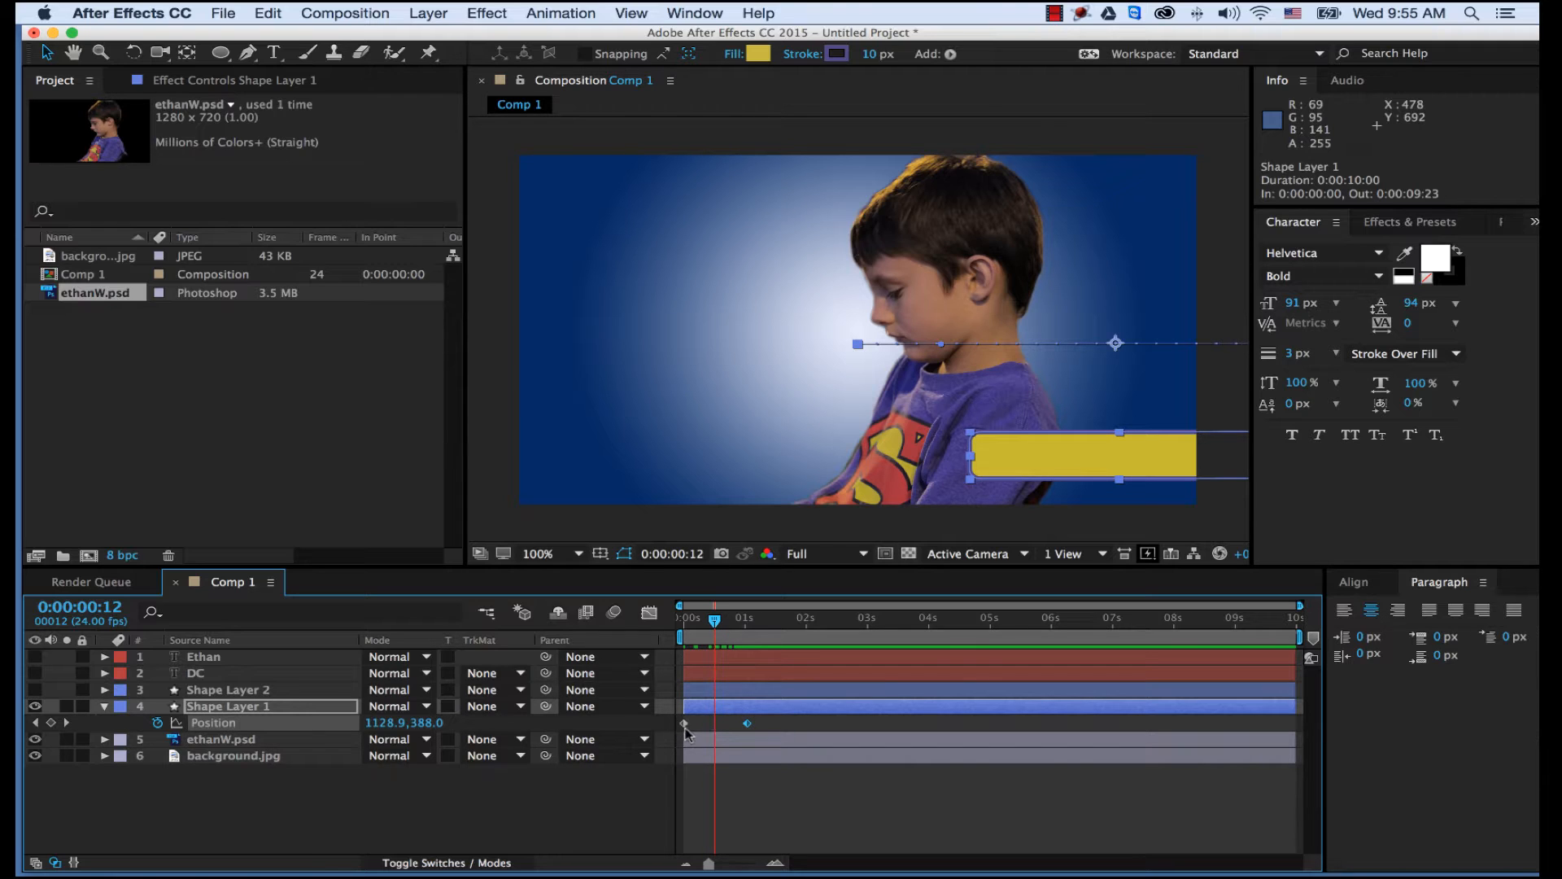
pyautogui.click(268, 691)
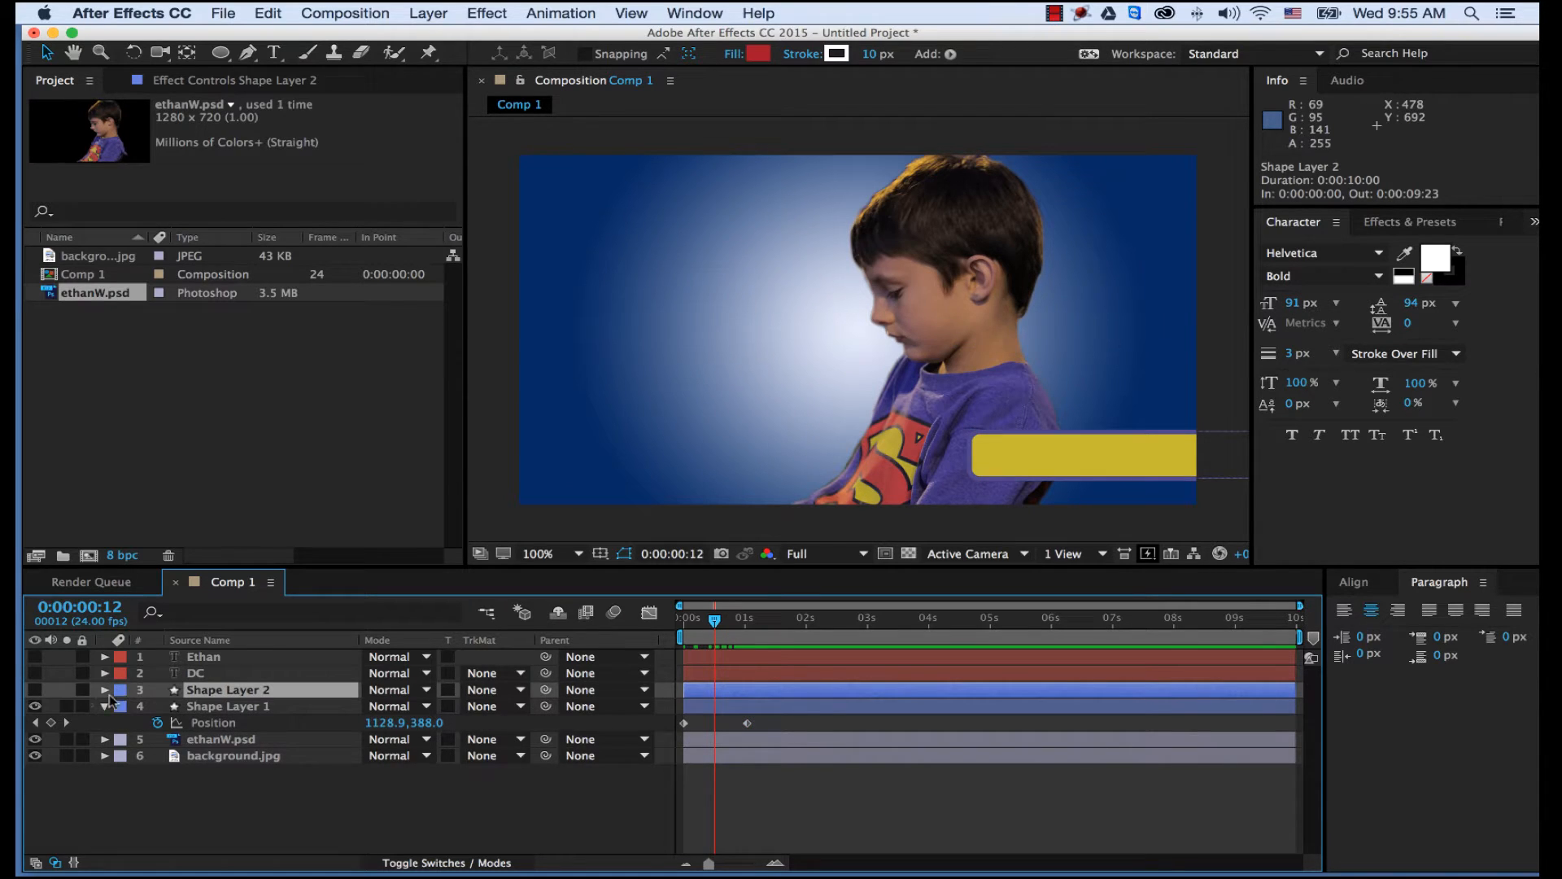
pyautogui.click(34, 691)
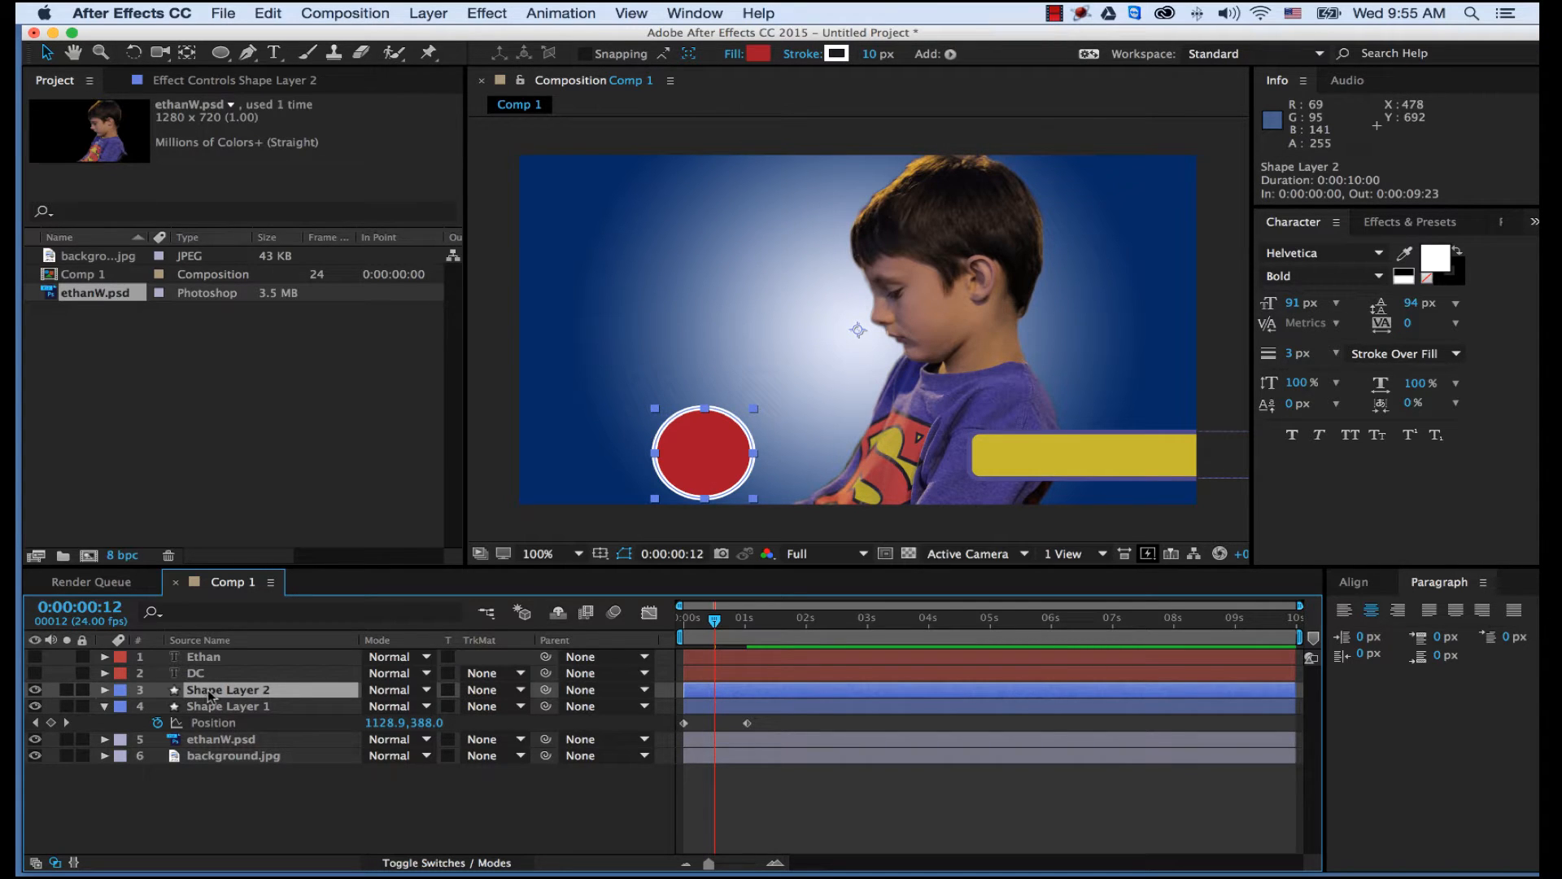
pyautogui.press('p')
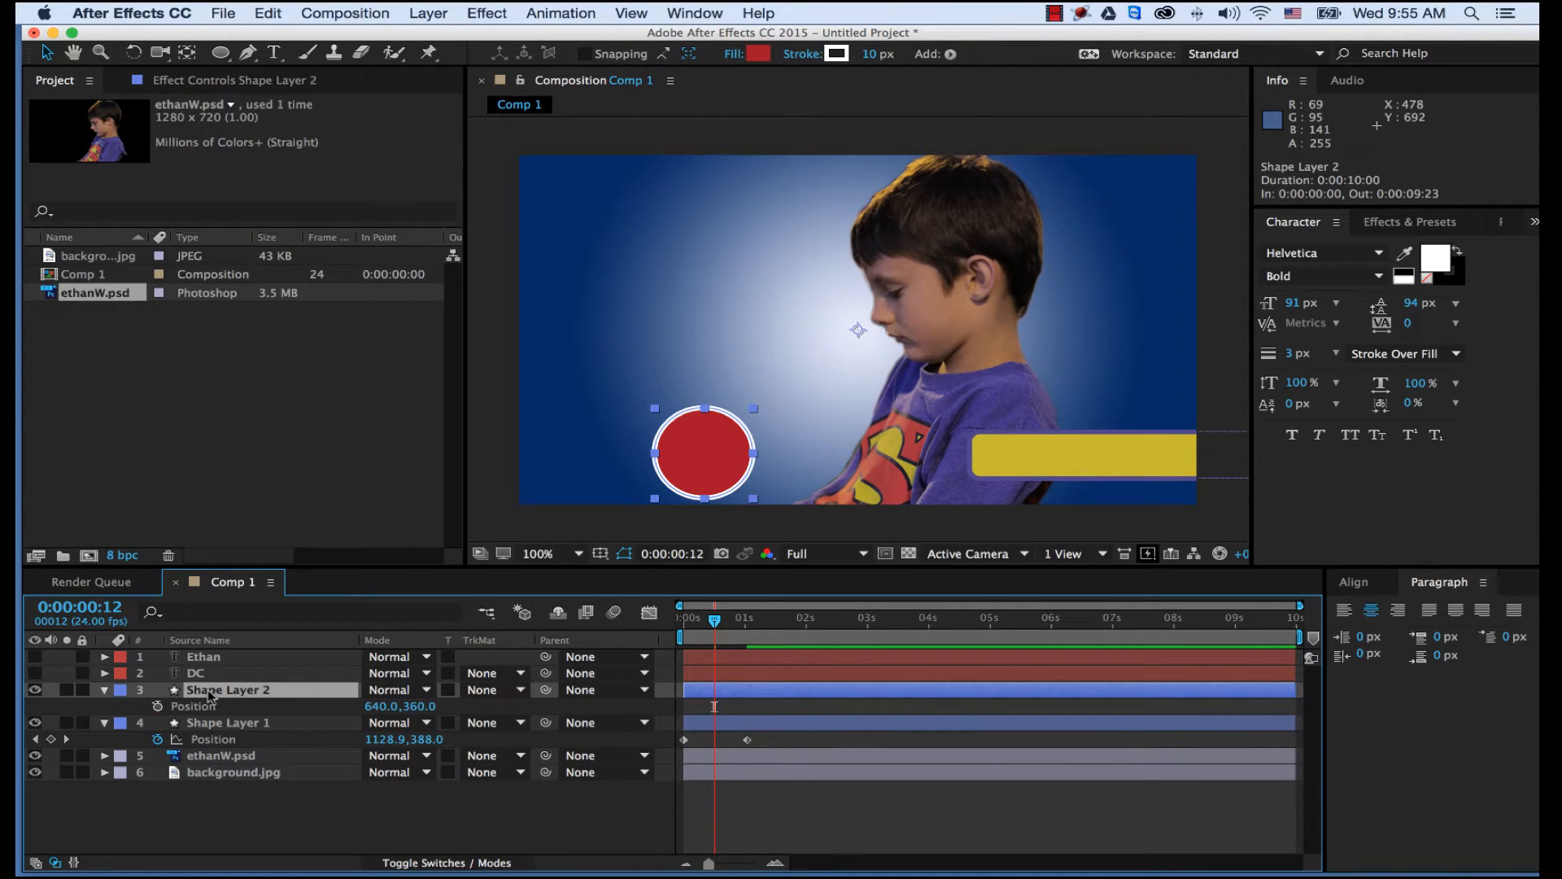
pyautogui.click(159, 706)
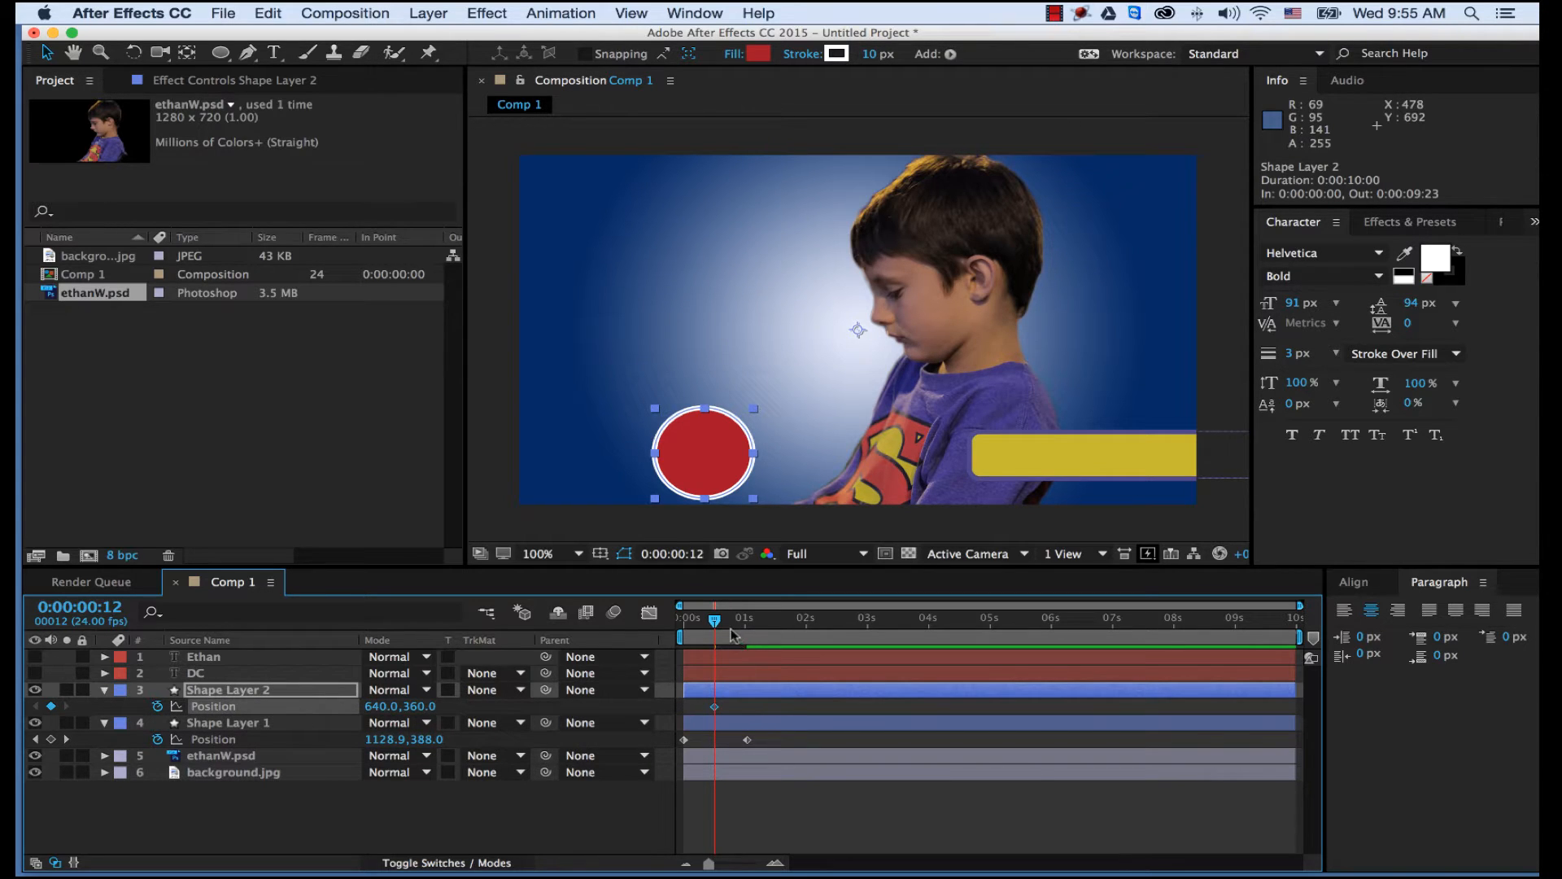
# Add a second position keyframe to Shape Layer 2 at 0:00:01:12, keeping the circle at its current place.
pyautogui.moveTo(768, 627); pyautogui.dragTo(779, 623)
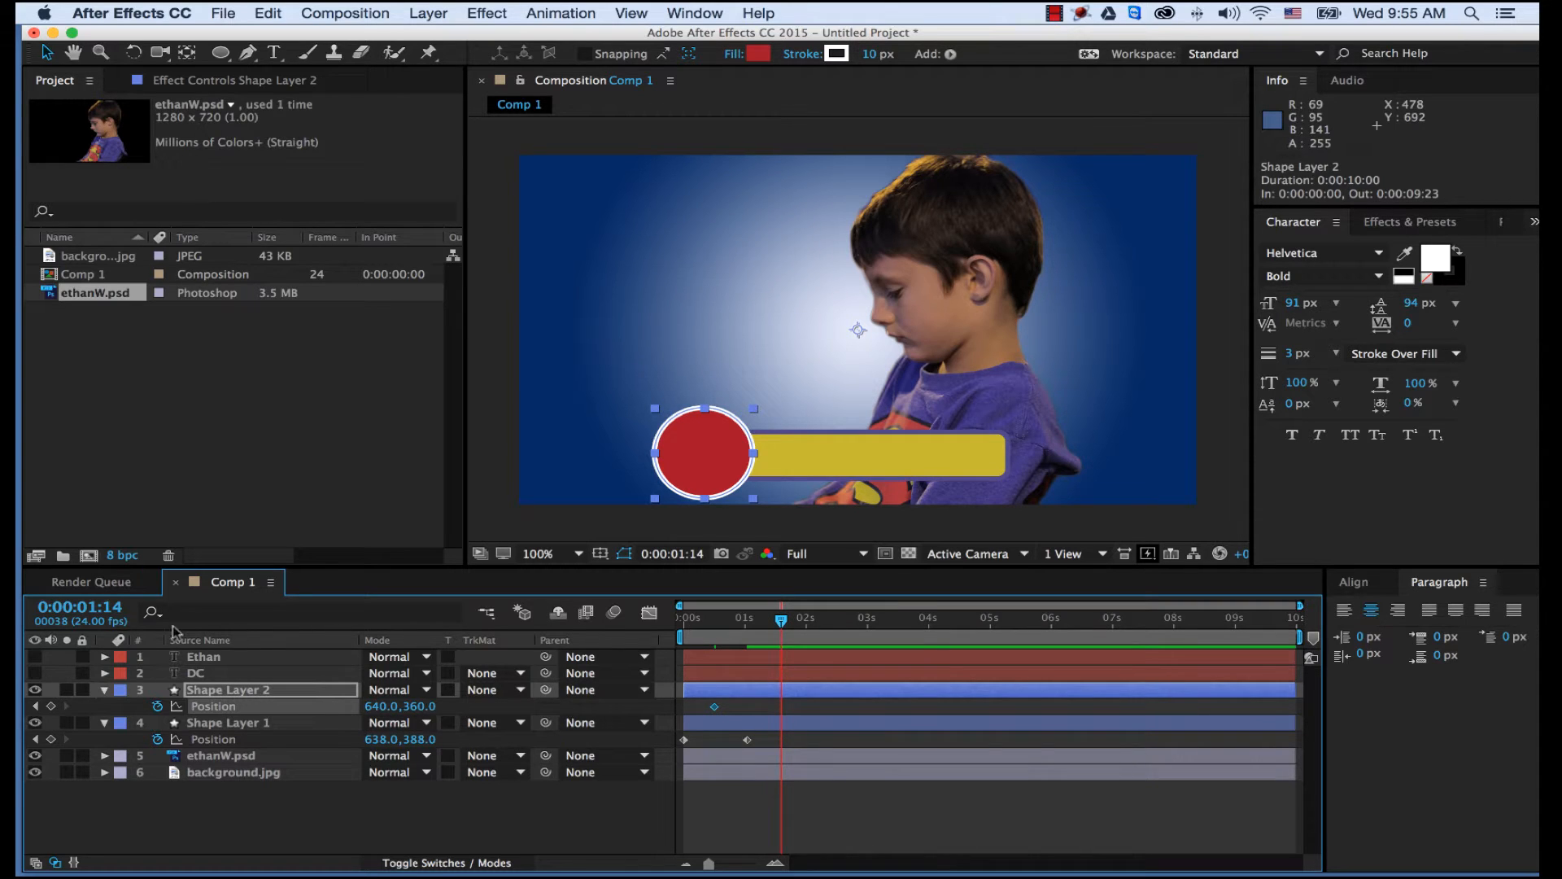
pyautogui.click(75, 606)
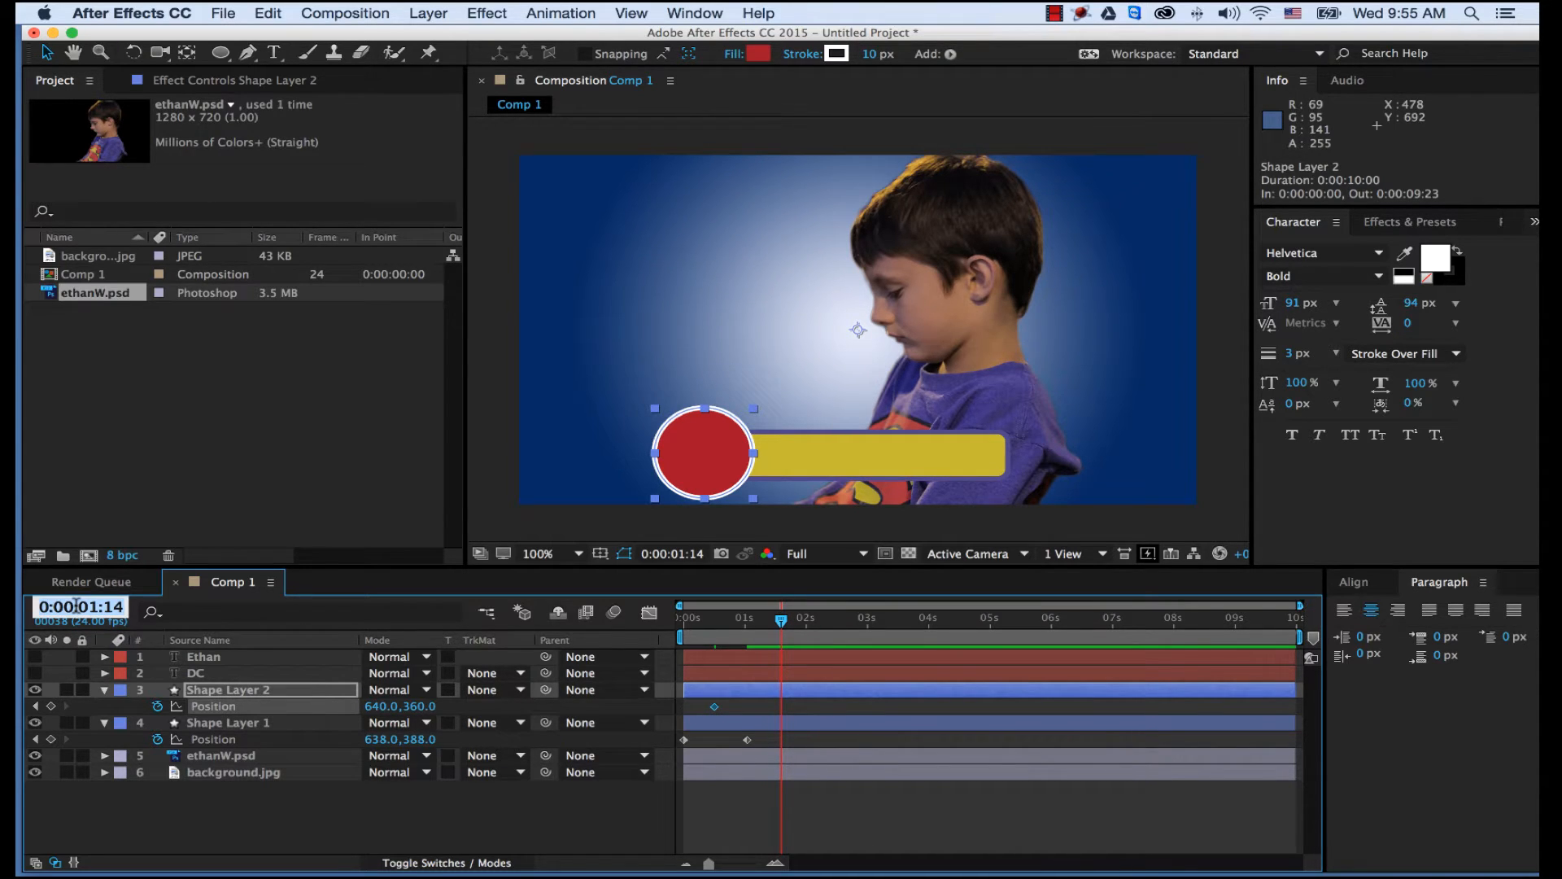
pyautogui.write('1')
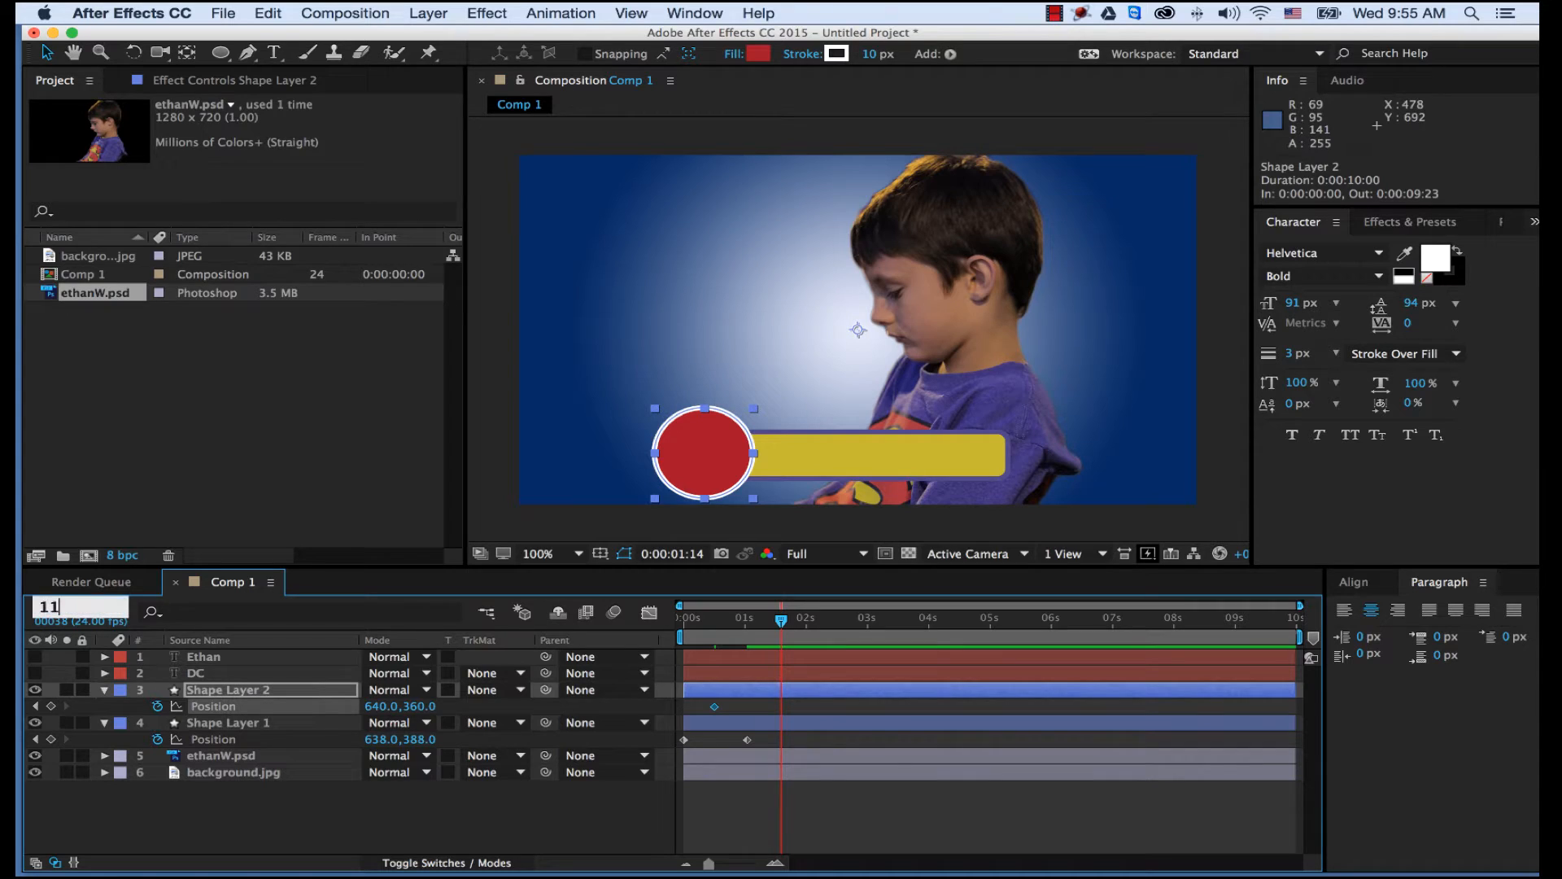
pyautogui.write(':12')
pyautogui.press('Return')
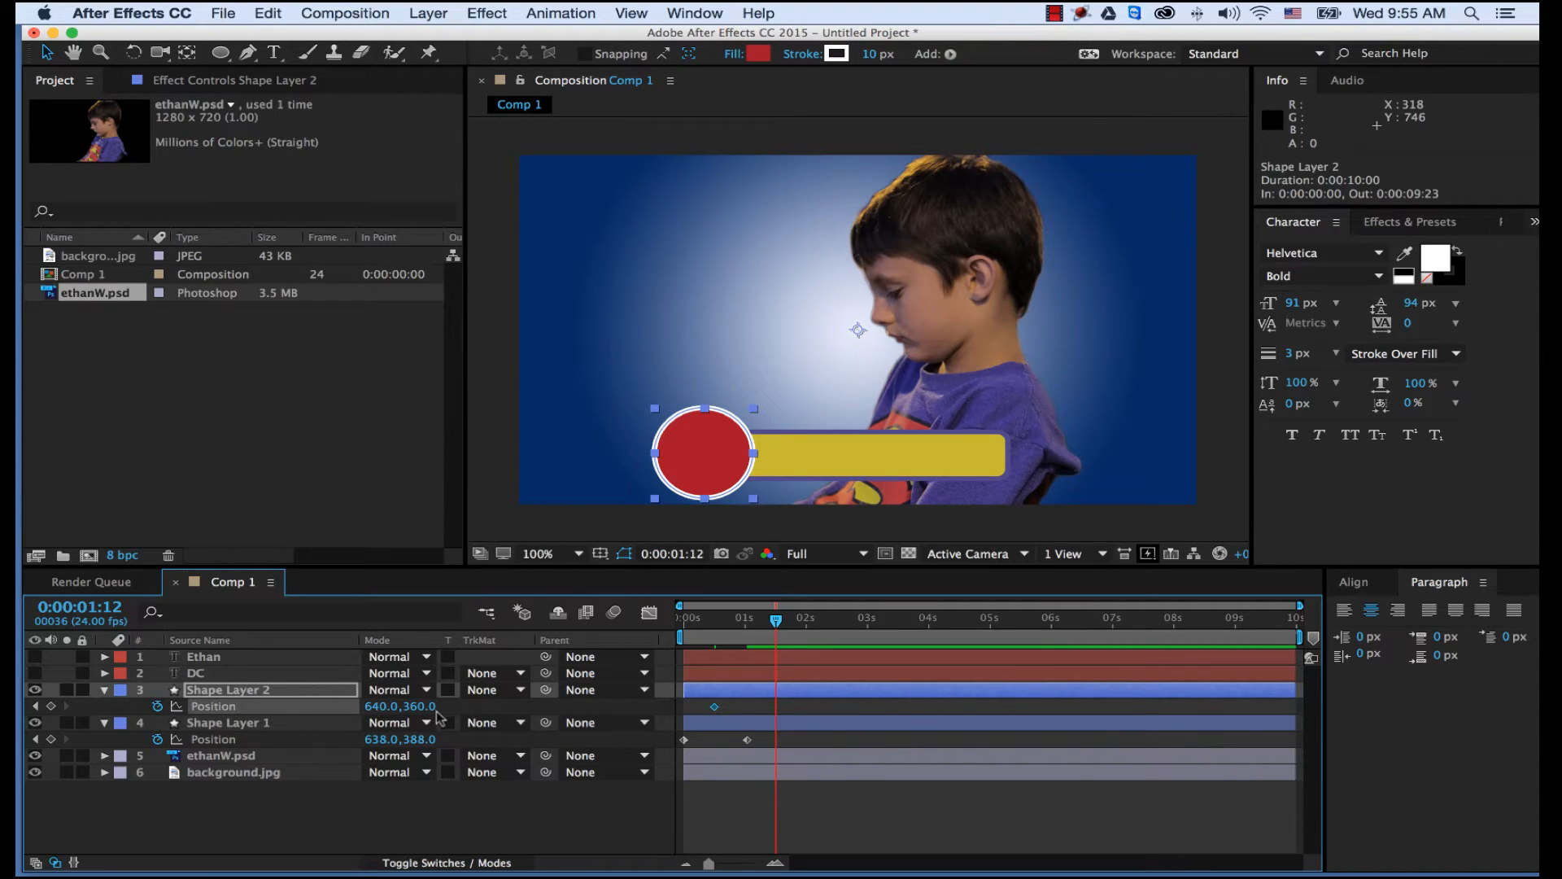
pyautogui.click(51, 706)
# Set Shape Layer 2's position keyframe at 0:00:00:12 to X 186, placing the circle beyond the frame's left edge.
pyautogui.moveTo(742, 627); pyautogui.dragTo(713, 626)
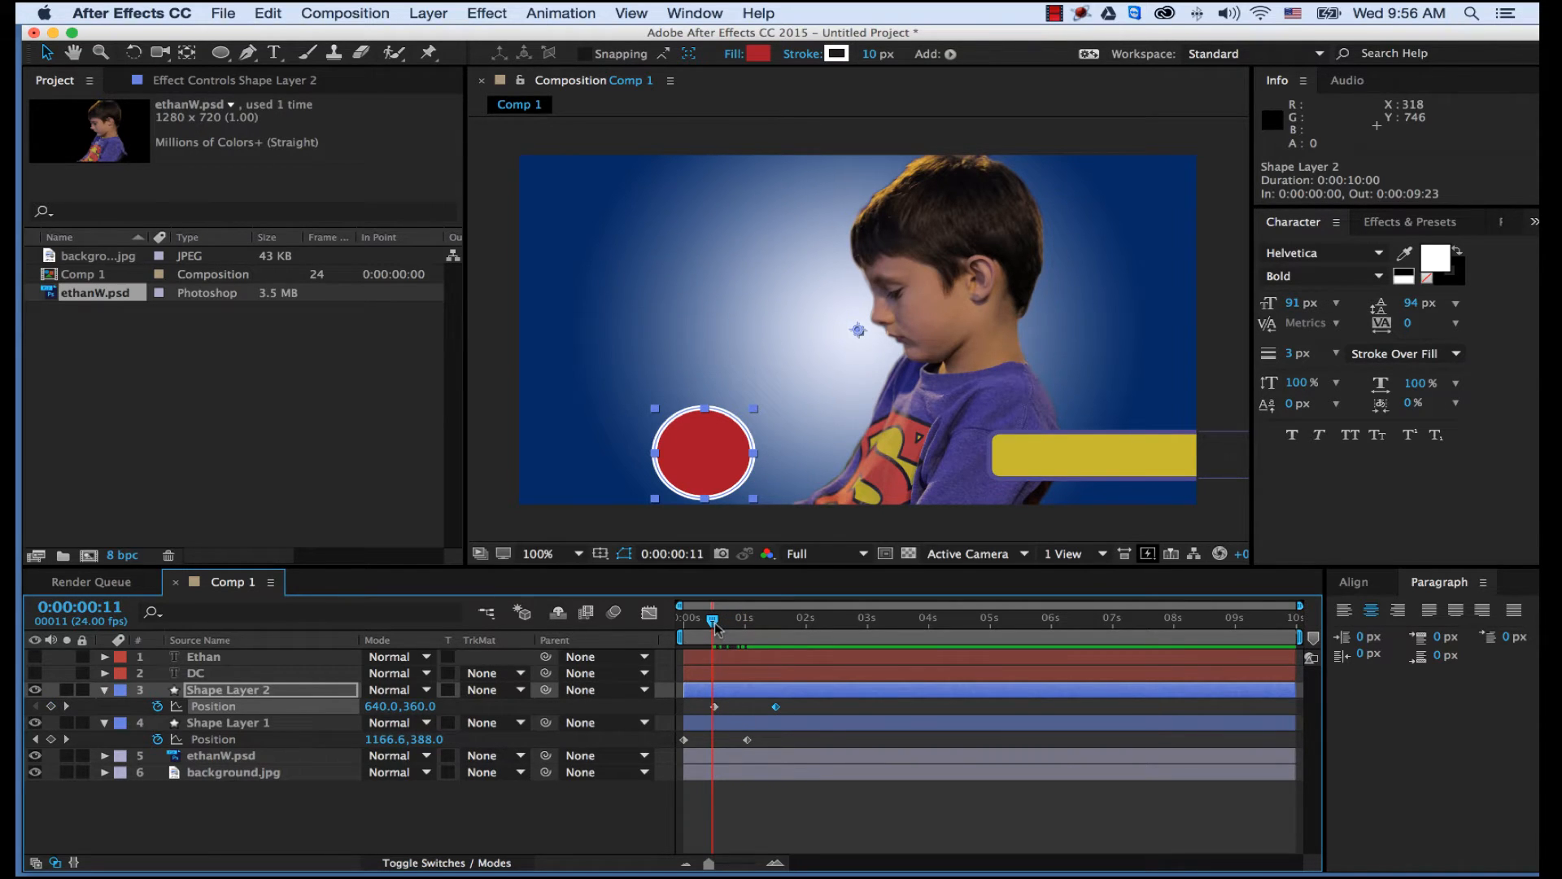
pyautogui.moveTo(717, 629); pyautogui.dragTo(720, 628)
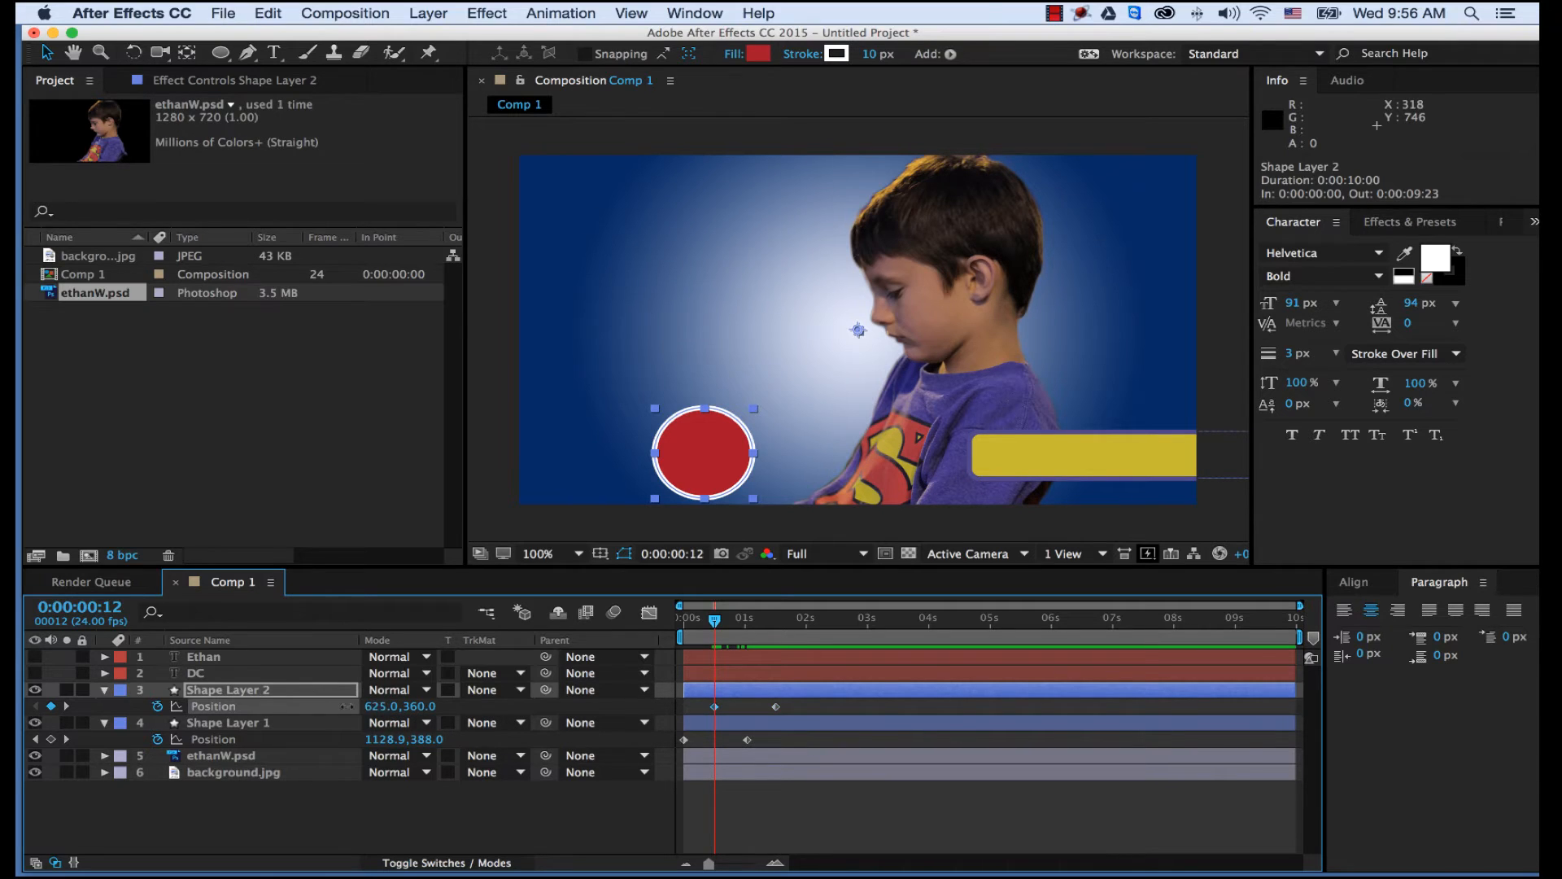
pyautogui.moveTo(348, 705); pyautogui.dragTo(257, 705)
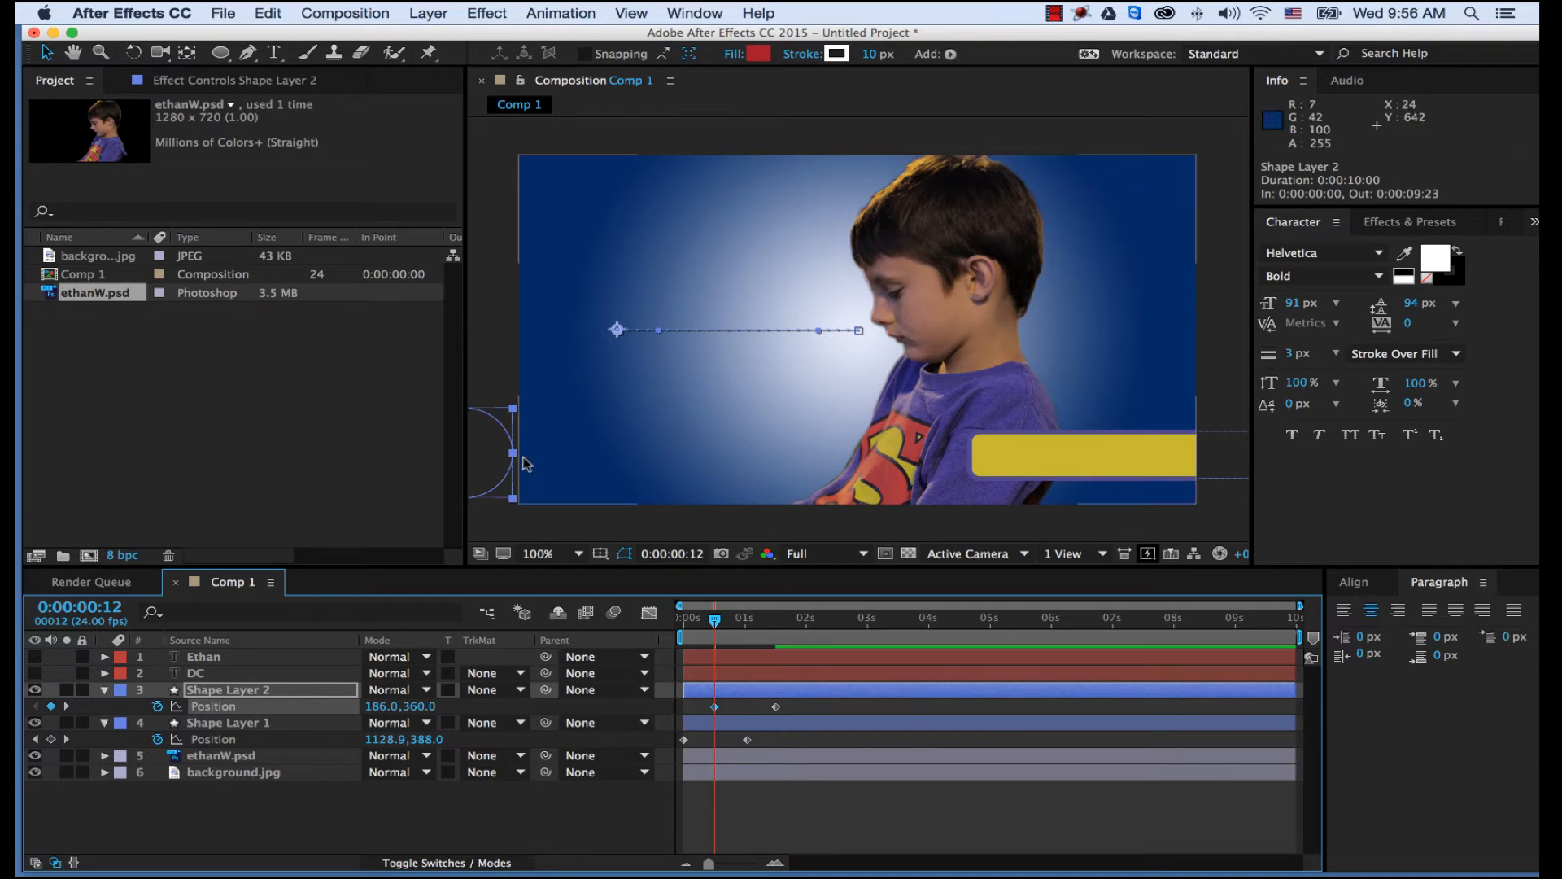
# Scrub through the bar and circle position animation and play it from the start.
pyautogui.moveTo(715, 624); pyautogui.dragTo(684, 623)
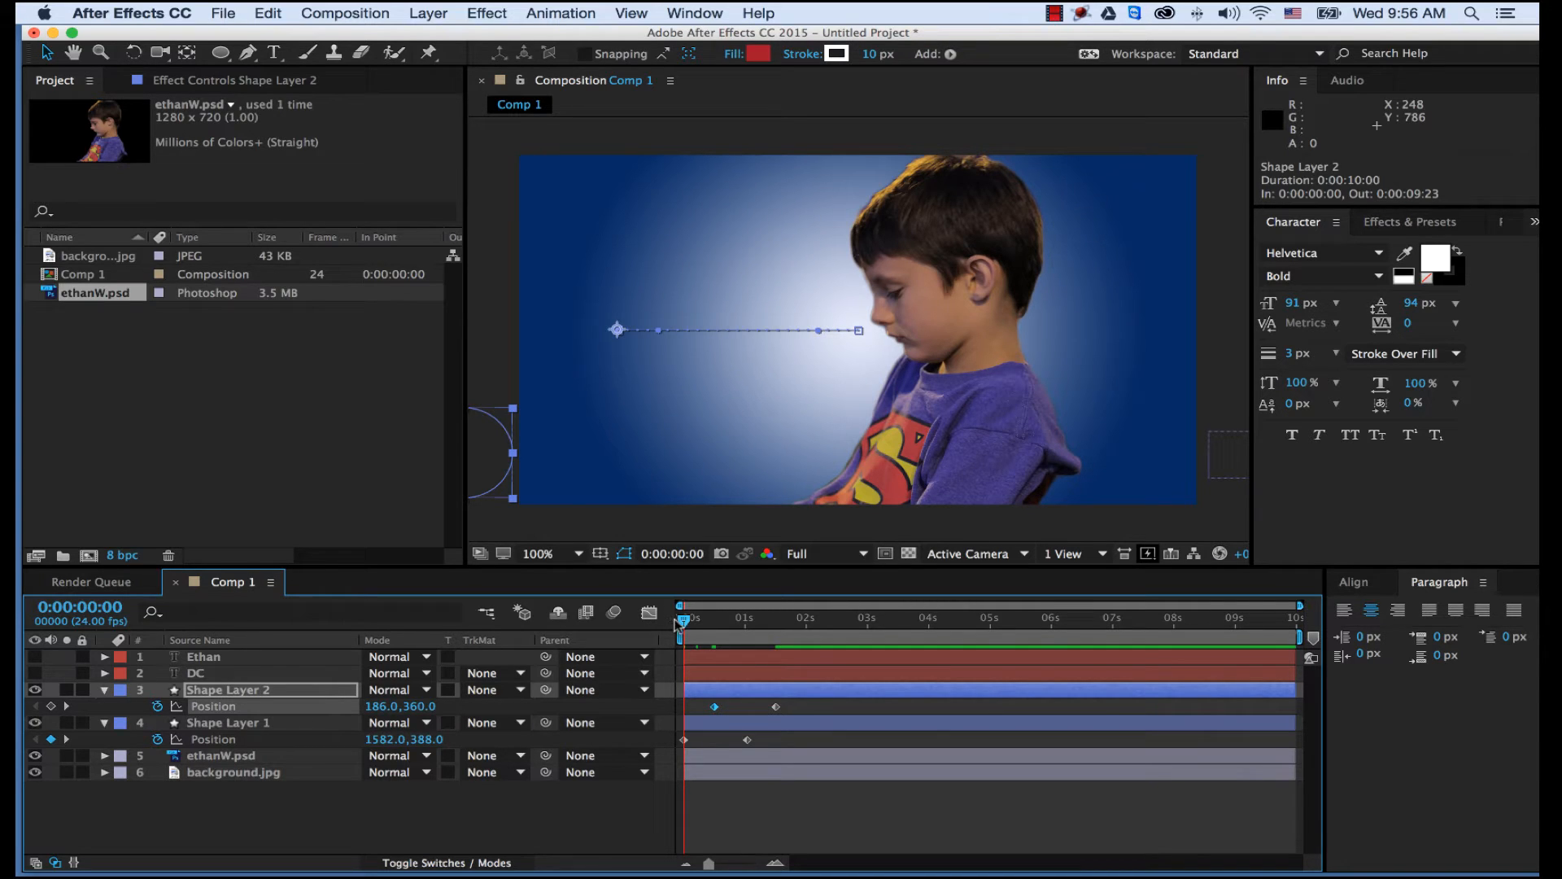
pyautogui.moveTo(685, 623)
pyautogui.mouseDown()
pyautogui.moveTo(817, 637)
pyautogui.moveTo(716, 626)
pyautogui.mouseUp()
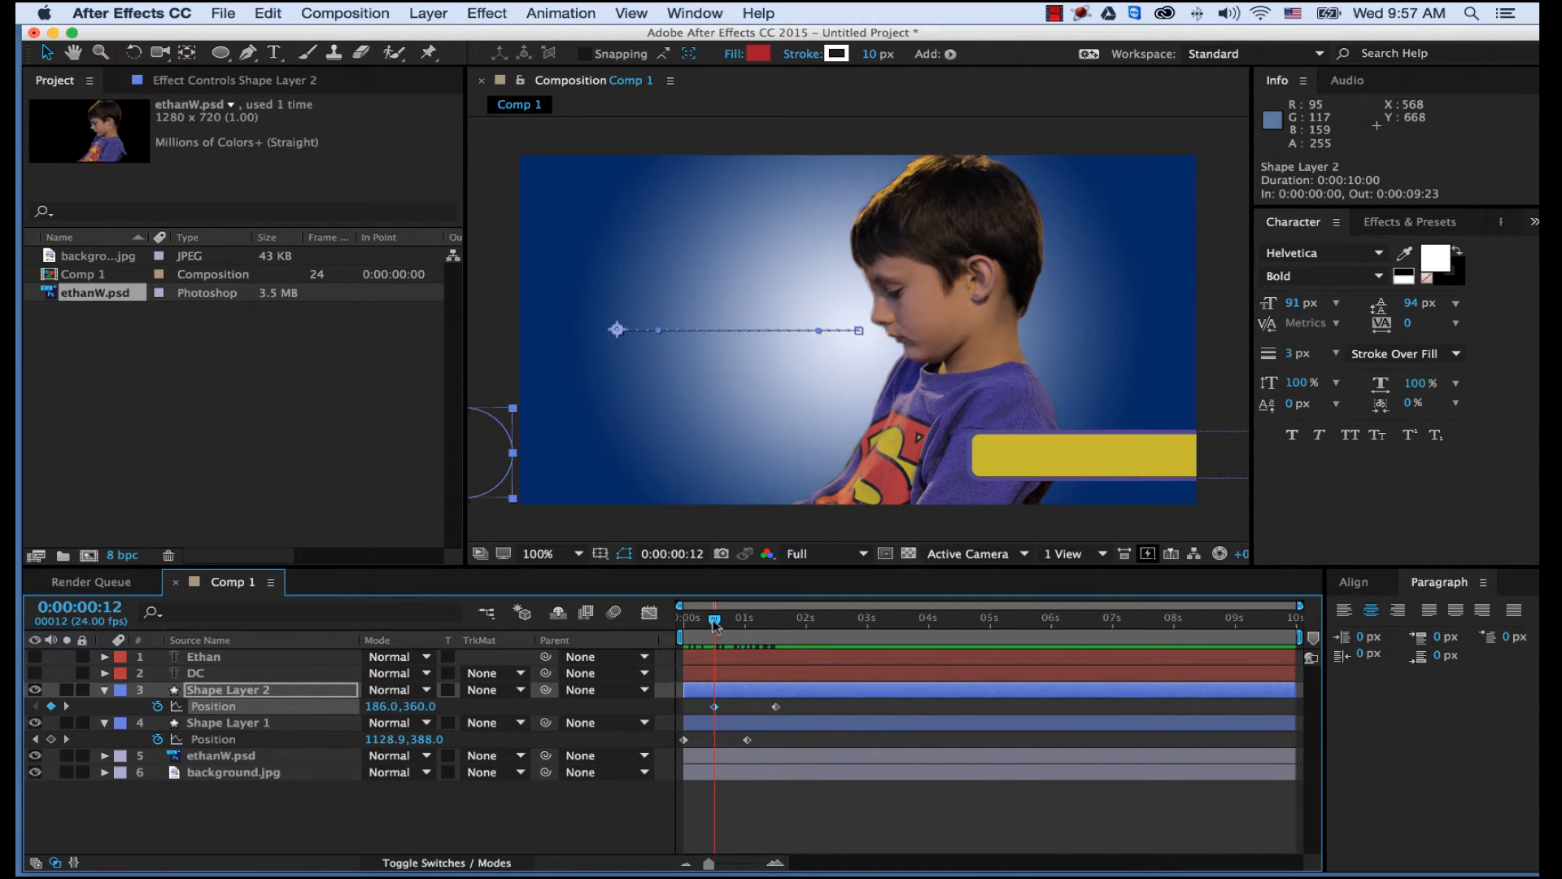
pyautogui.moveTo(715, 625)
pyautogui.mouseDown()
pyautogui.moveTo(683, 625)
pyautogui.moveTo(716, 627)
pyautogui.mouseUp()
pyautogui.moveTo(719, 627); pyautogui.dragTo(776, 624)
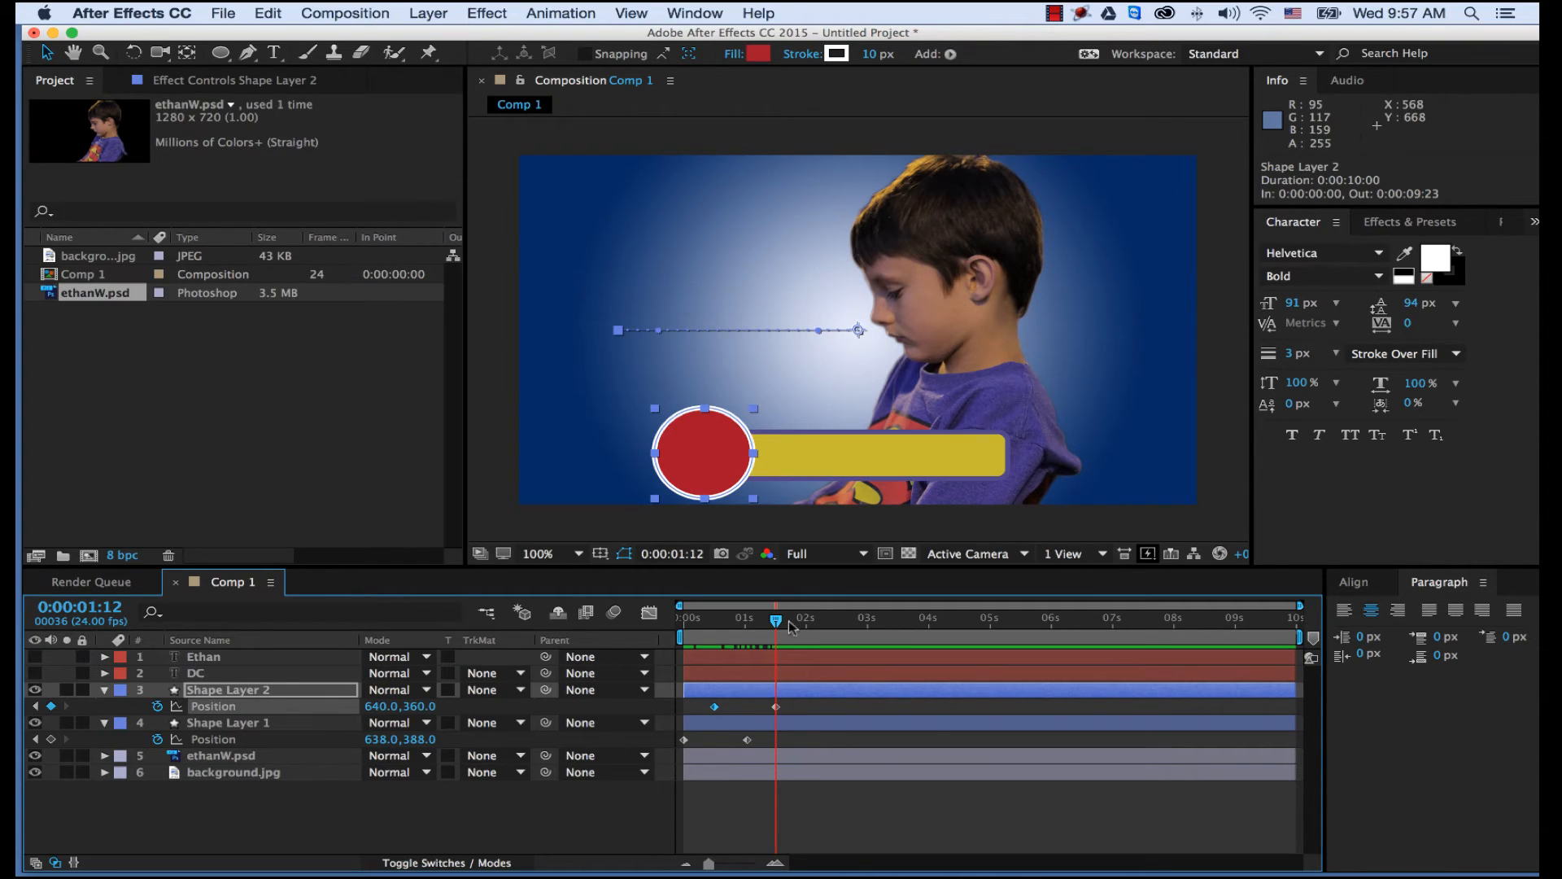
pyautogui.moveTo(778, 624); pyautogui.dragTo(584, 623)
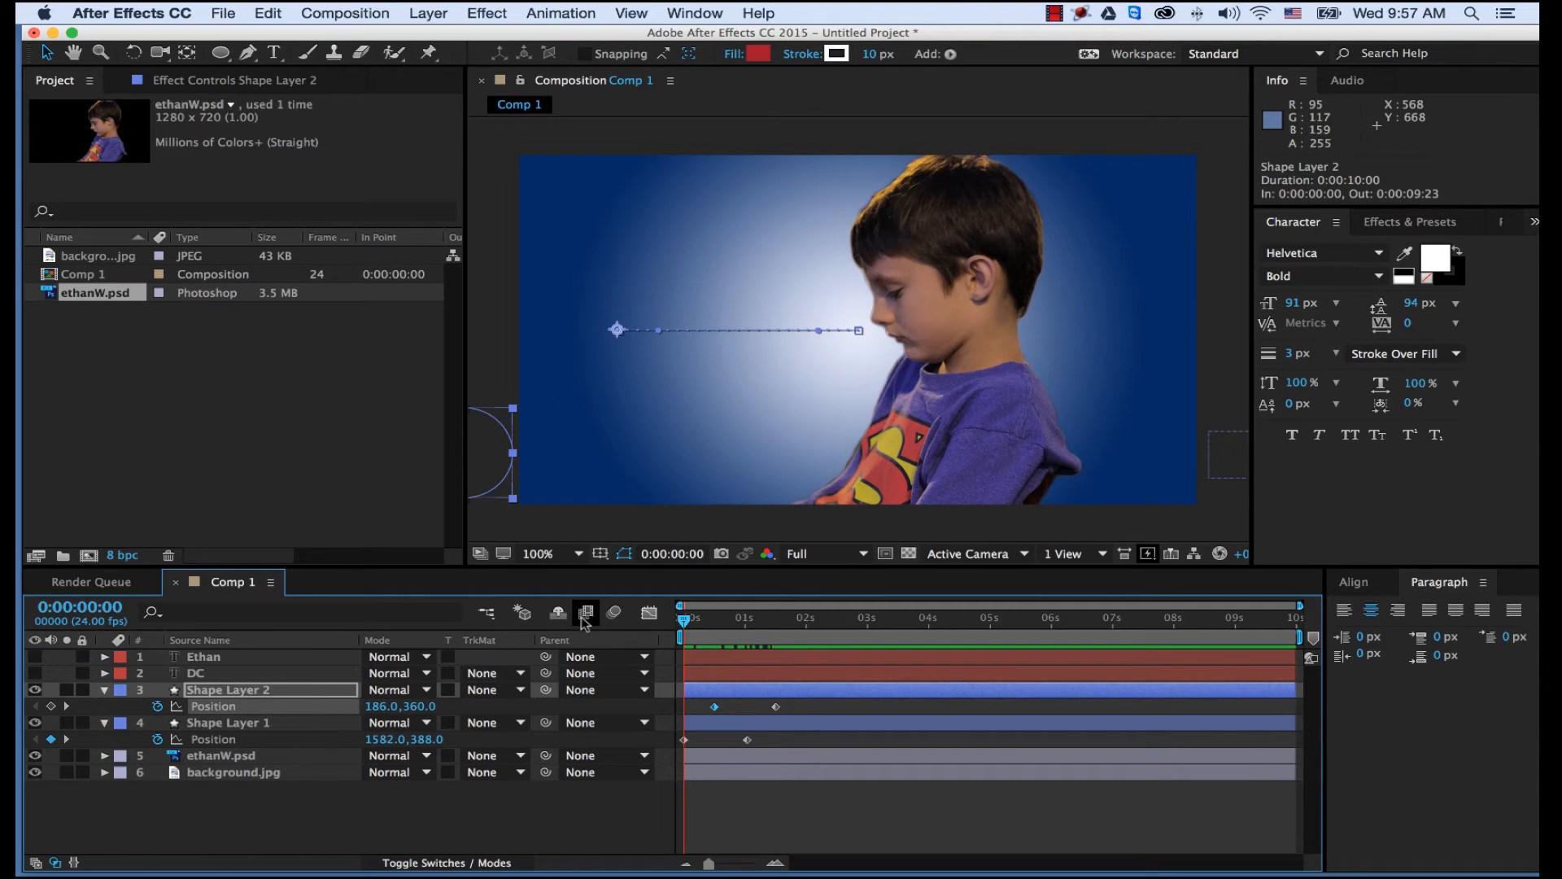
pyautogui.press('space')
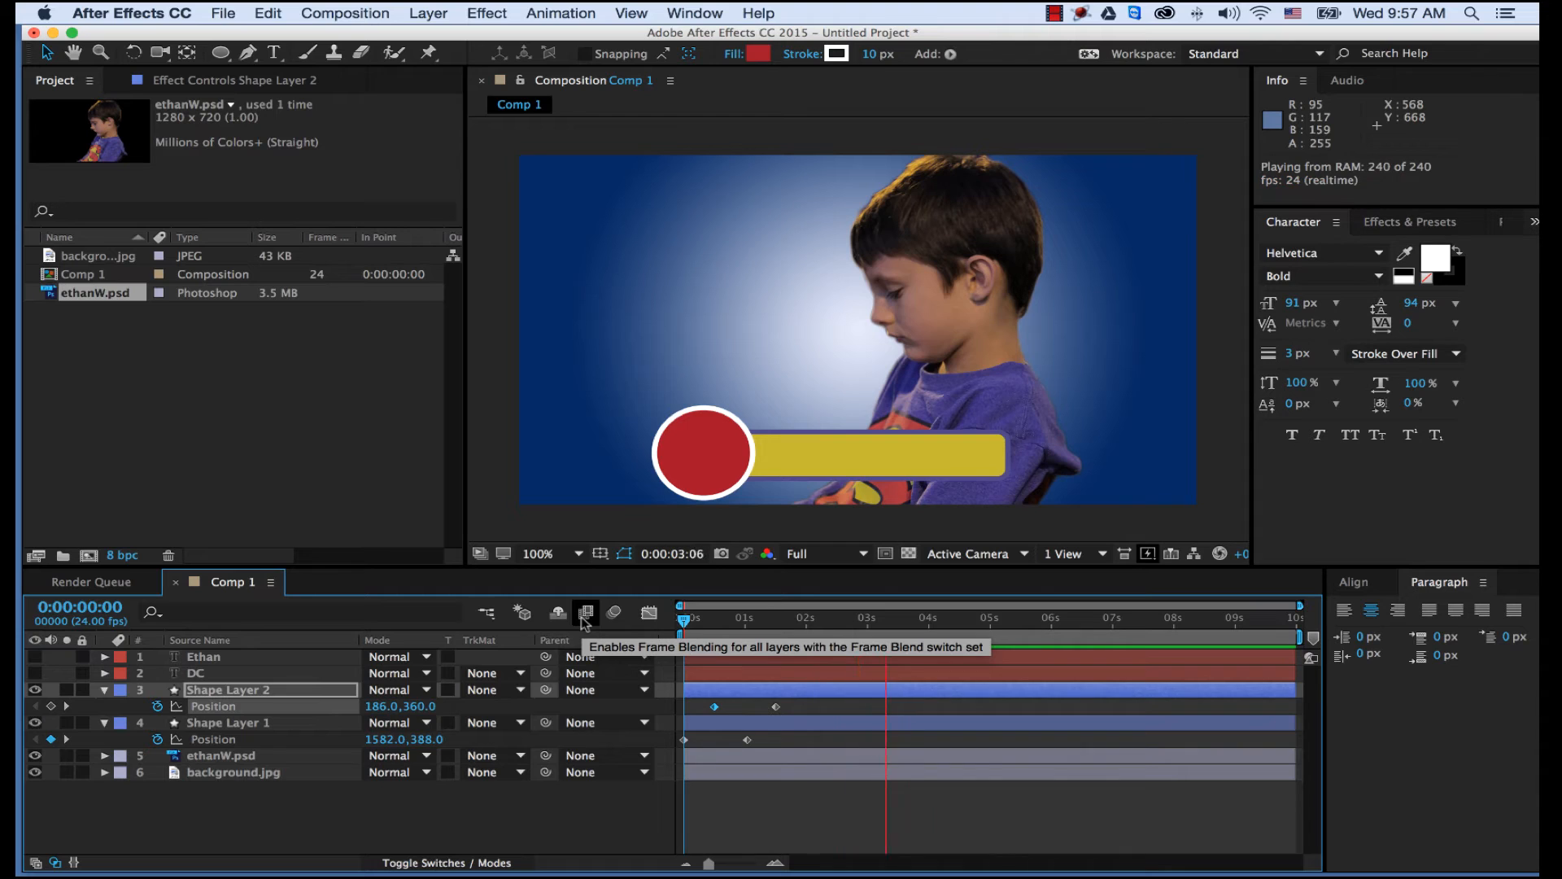
pyautogui.press('space')
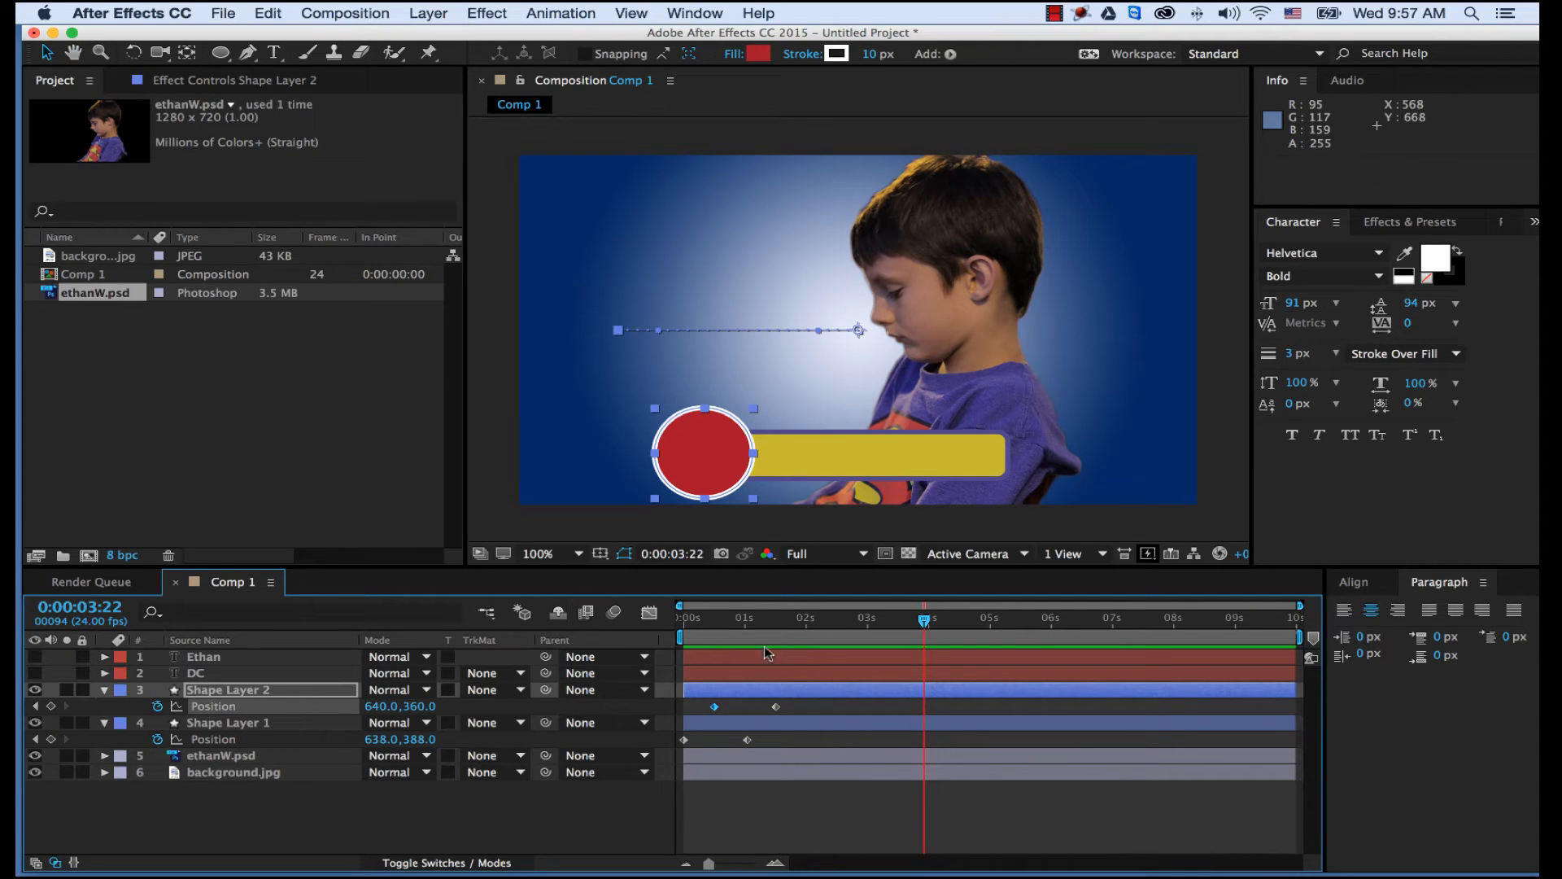
# Show the DC text layer and add an opacity keyframe of 0% to it at 0:00:01:12.
pyautogui.moveTo(775, 623)
pyautogui.mouseDown()
pyautogui.moveTo(749, 625)
pyautogui.moveTo(777, 625)
pyautogui.mouseUp()
pyautogui.click(197, 674)
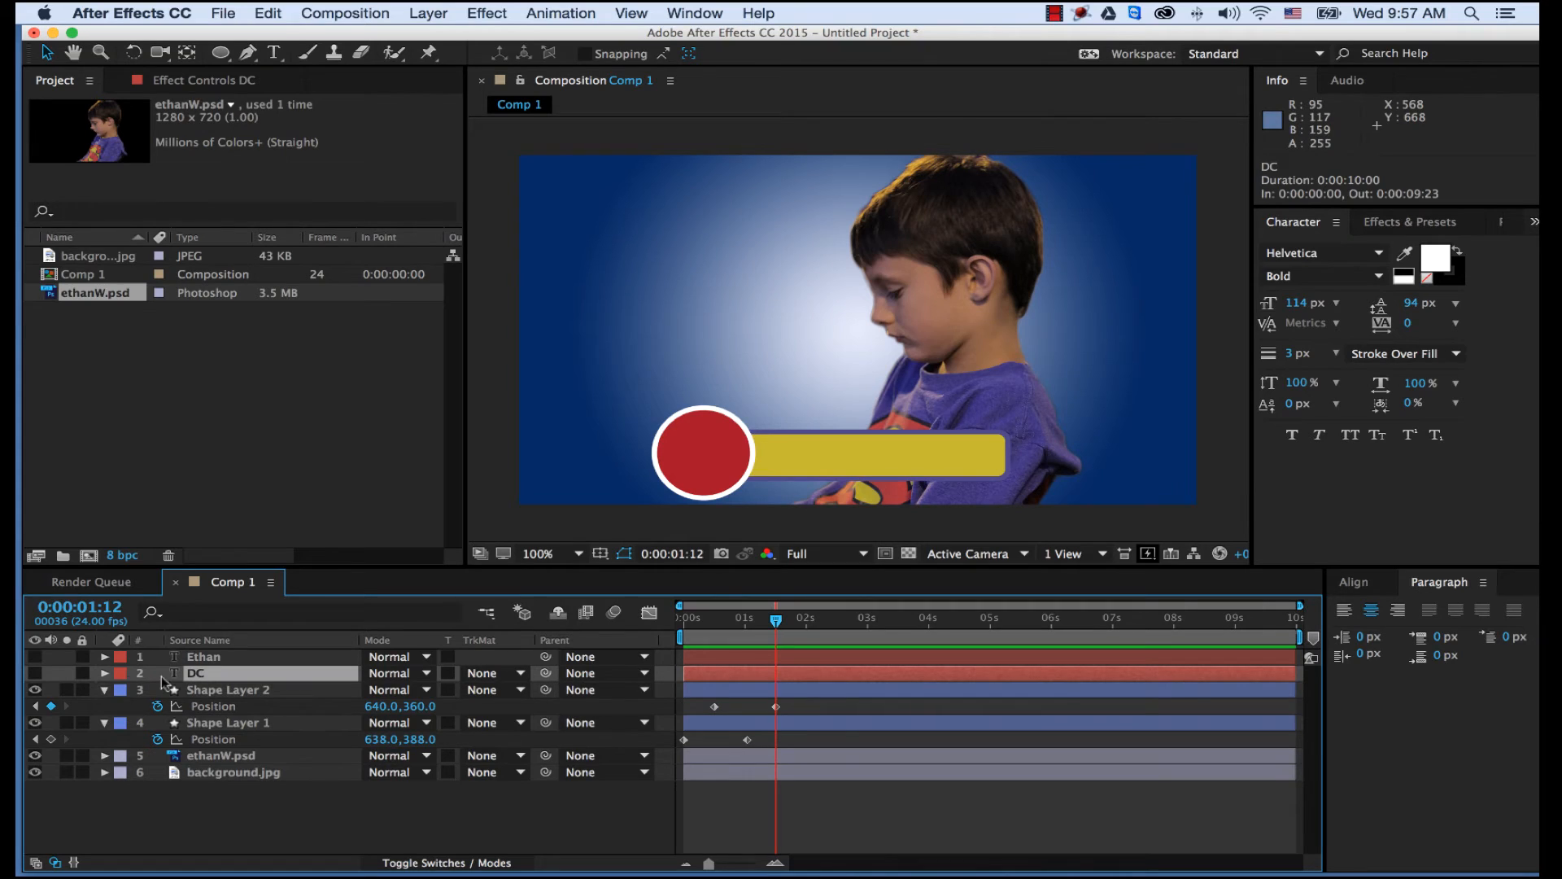
pyautogui.click(35, 673)
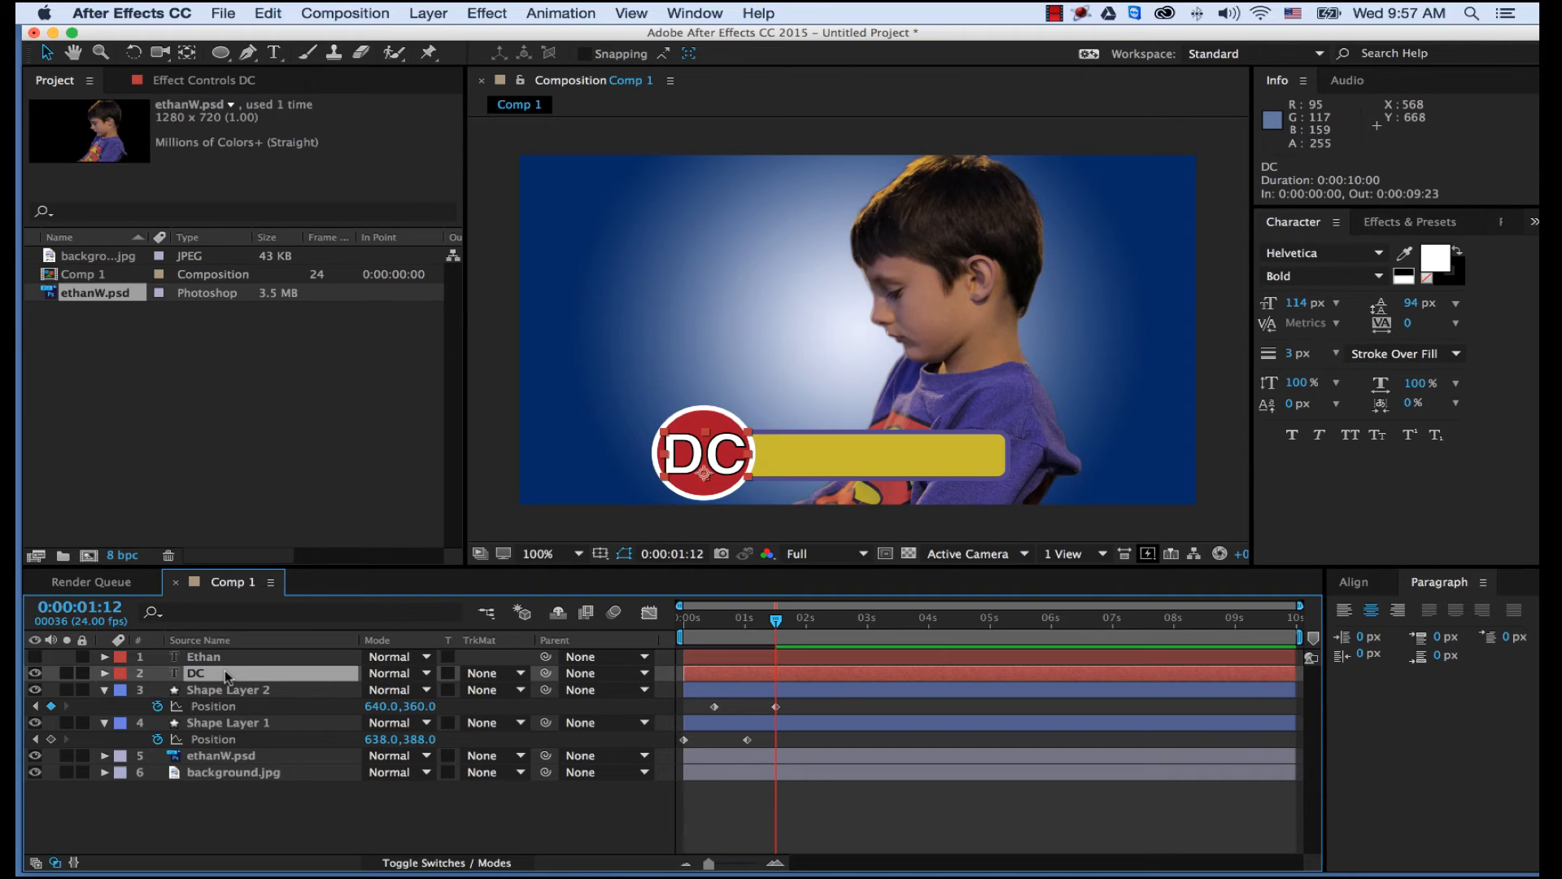
pyautogui.press('t')
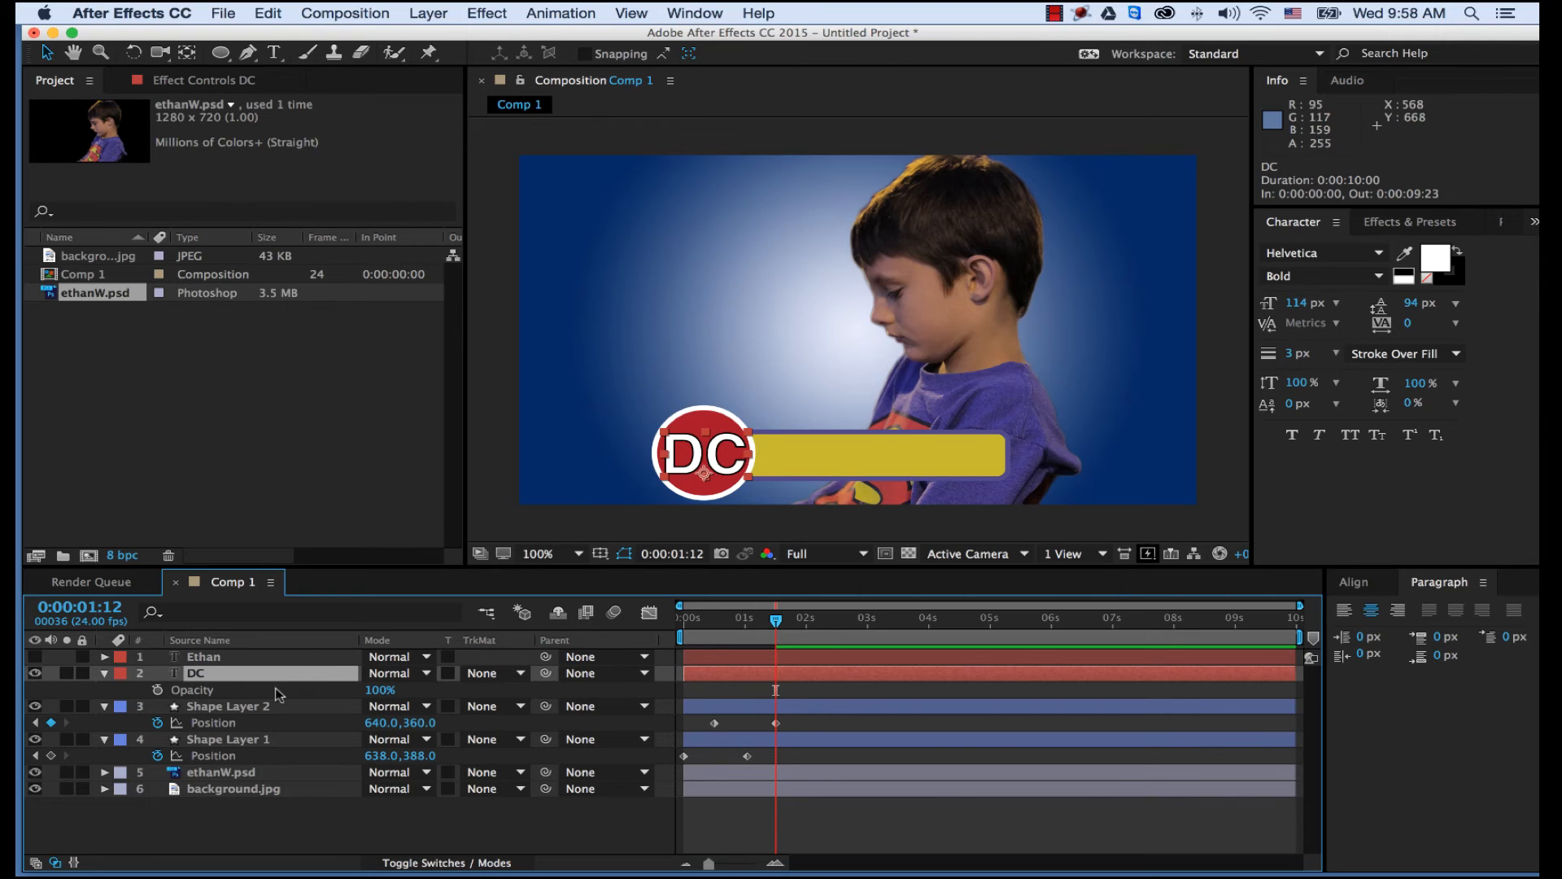
pyautogui.click(158, 690)
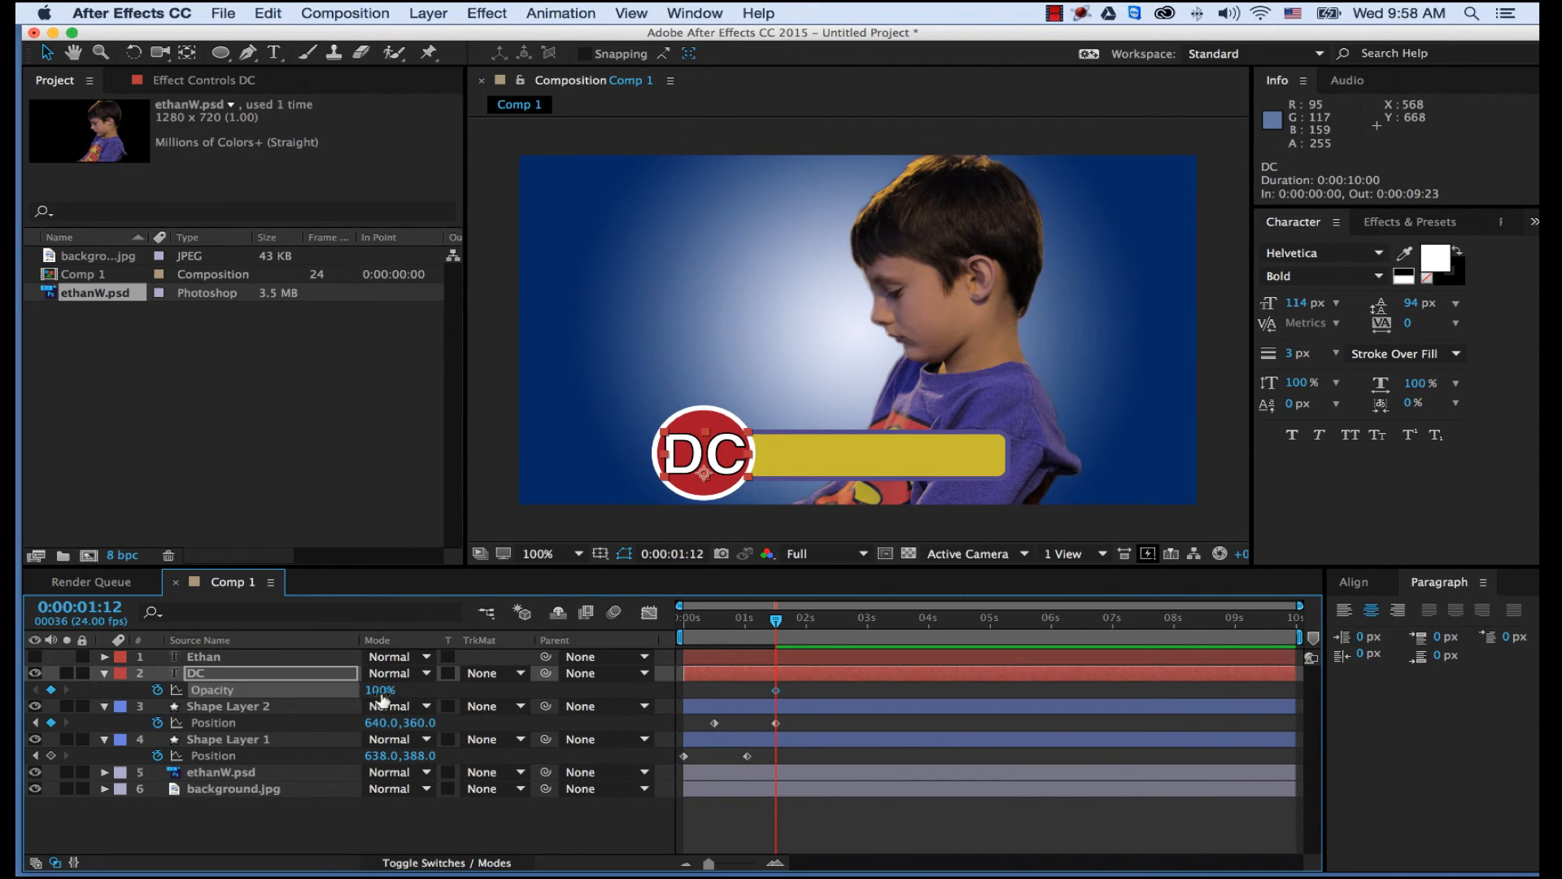
pyautogui.moveTo(332, 687); pyautogui.dragTo(129, 688)
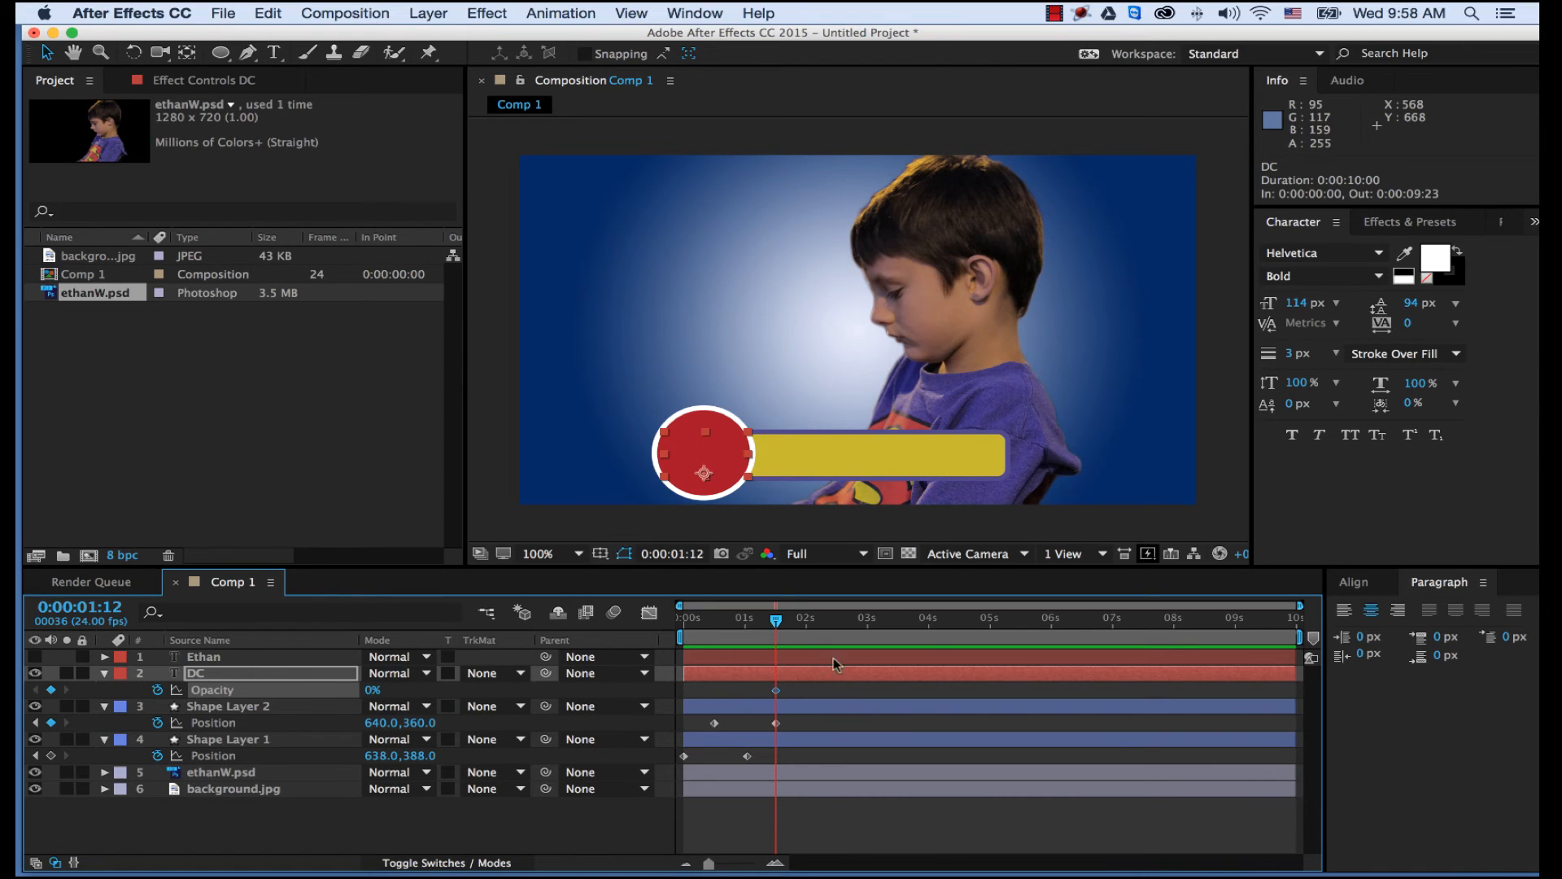
# Add a second opacity keyframe to the DC text at 0:00:02:12 with a value of 100%.
pyautogui.moveTo(777, 625); pyautogui.dragTo(838, 623)
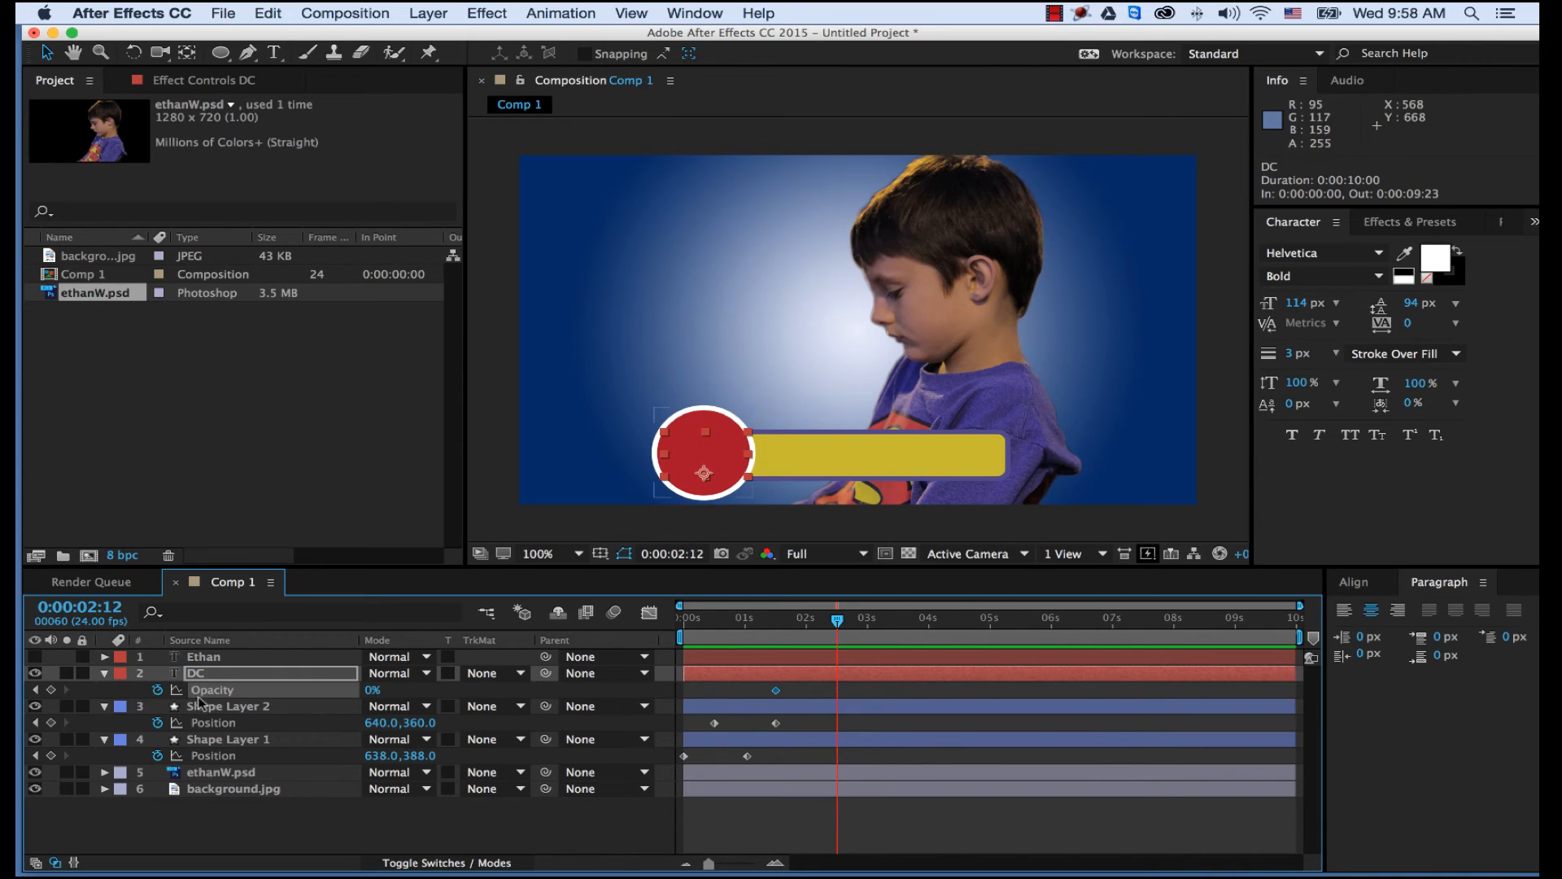
pyautogui.click(373, 690)
pyautogui.write('100')
pyautogui.press('Return')
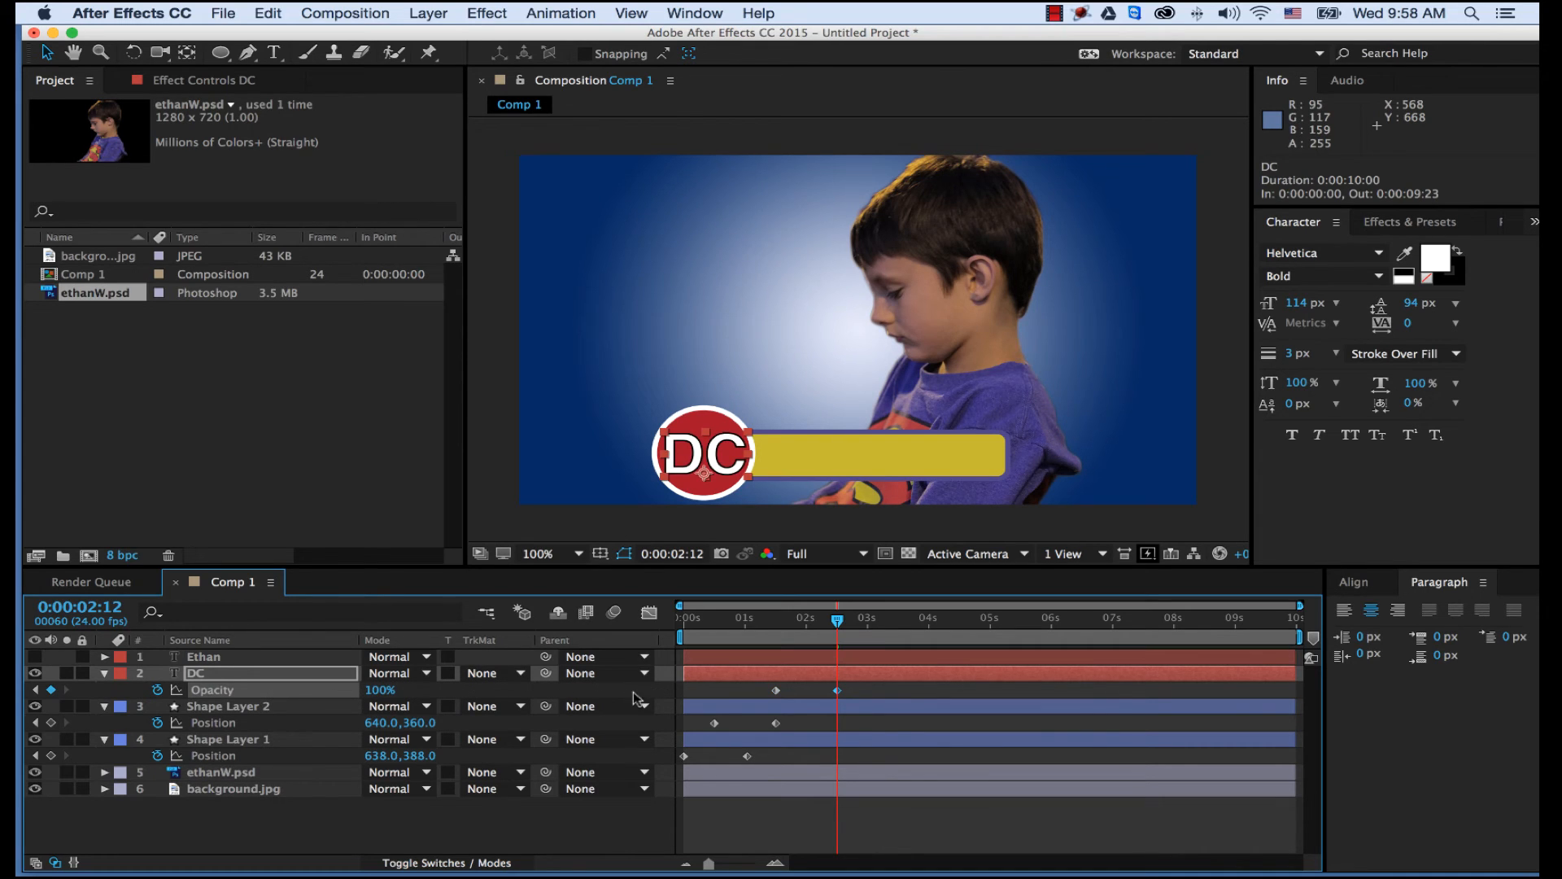
# Play the composition from the start to check the DC text's fade-in.
pyautogui.moveTo(692, 621); pyautogui.dragTo(623, 625)
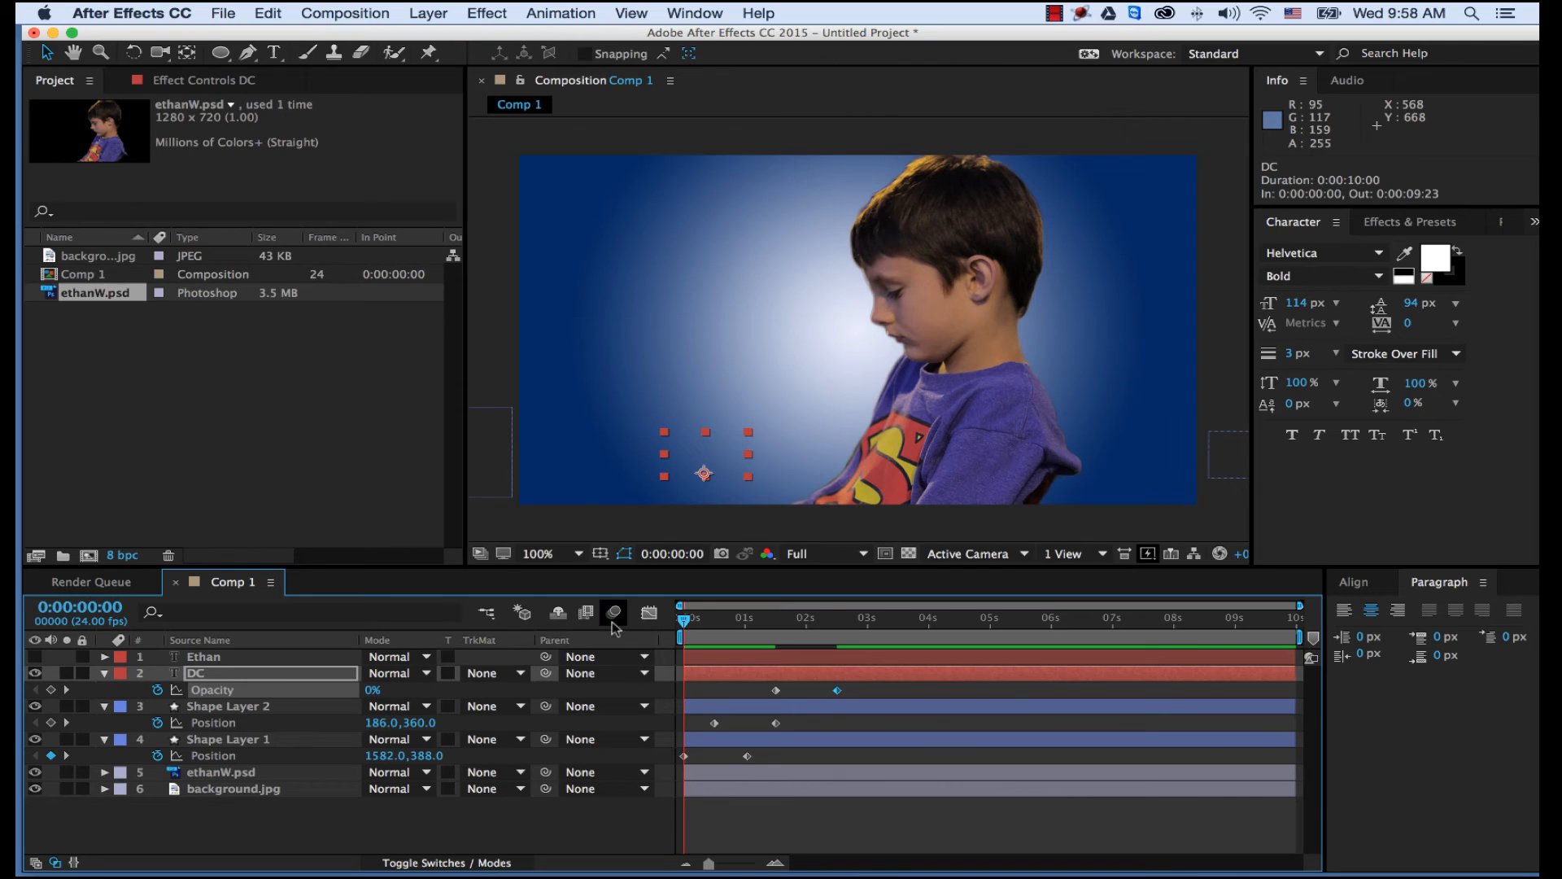
pyautogui.press('space')
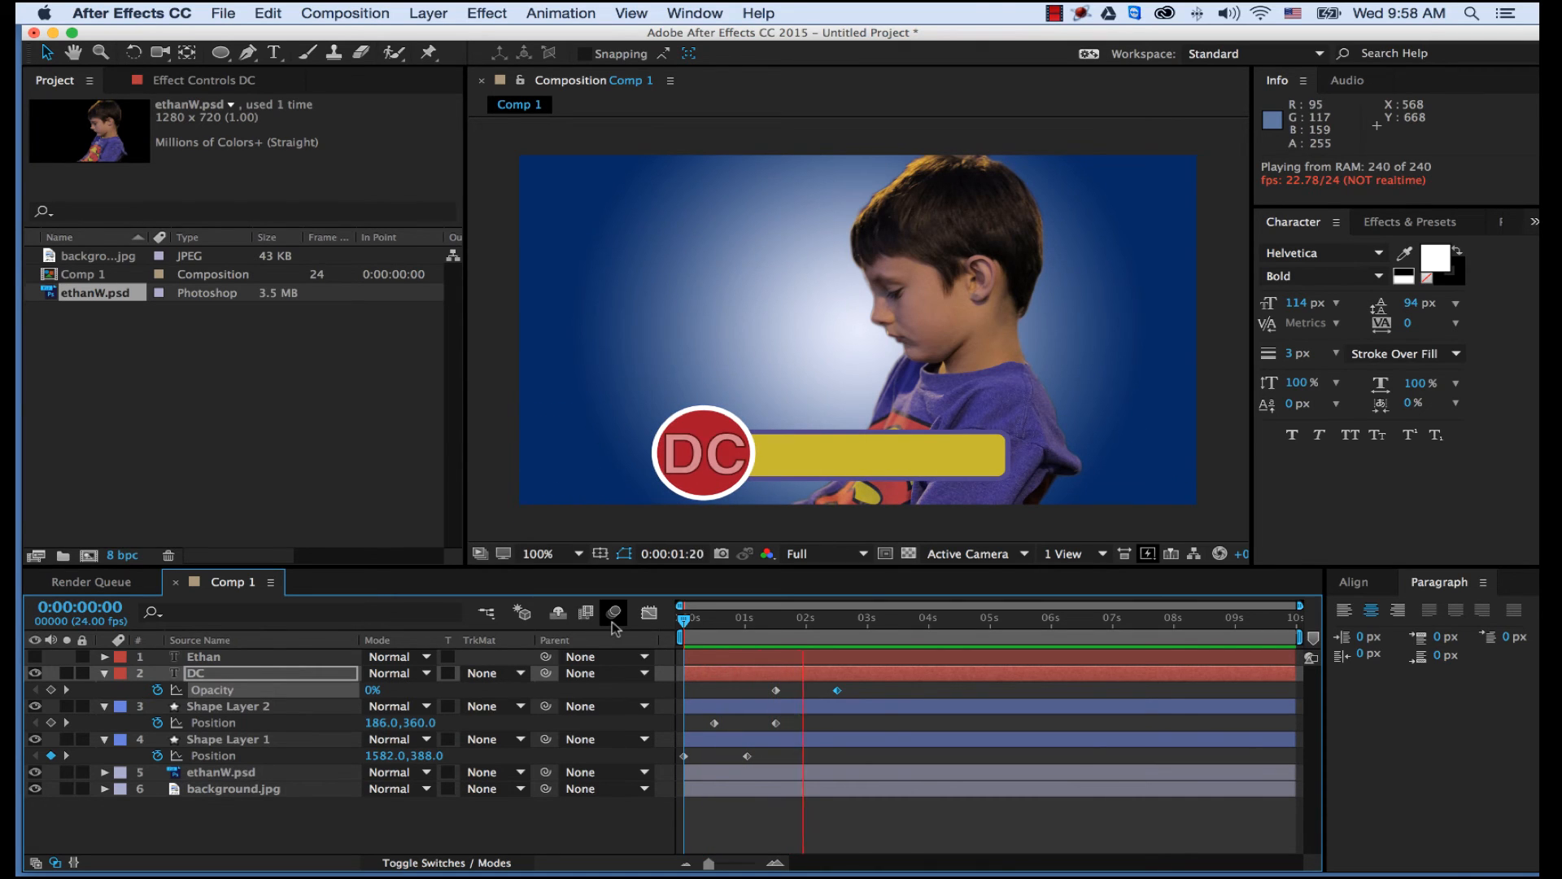
pyautogui.press('space')
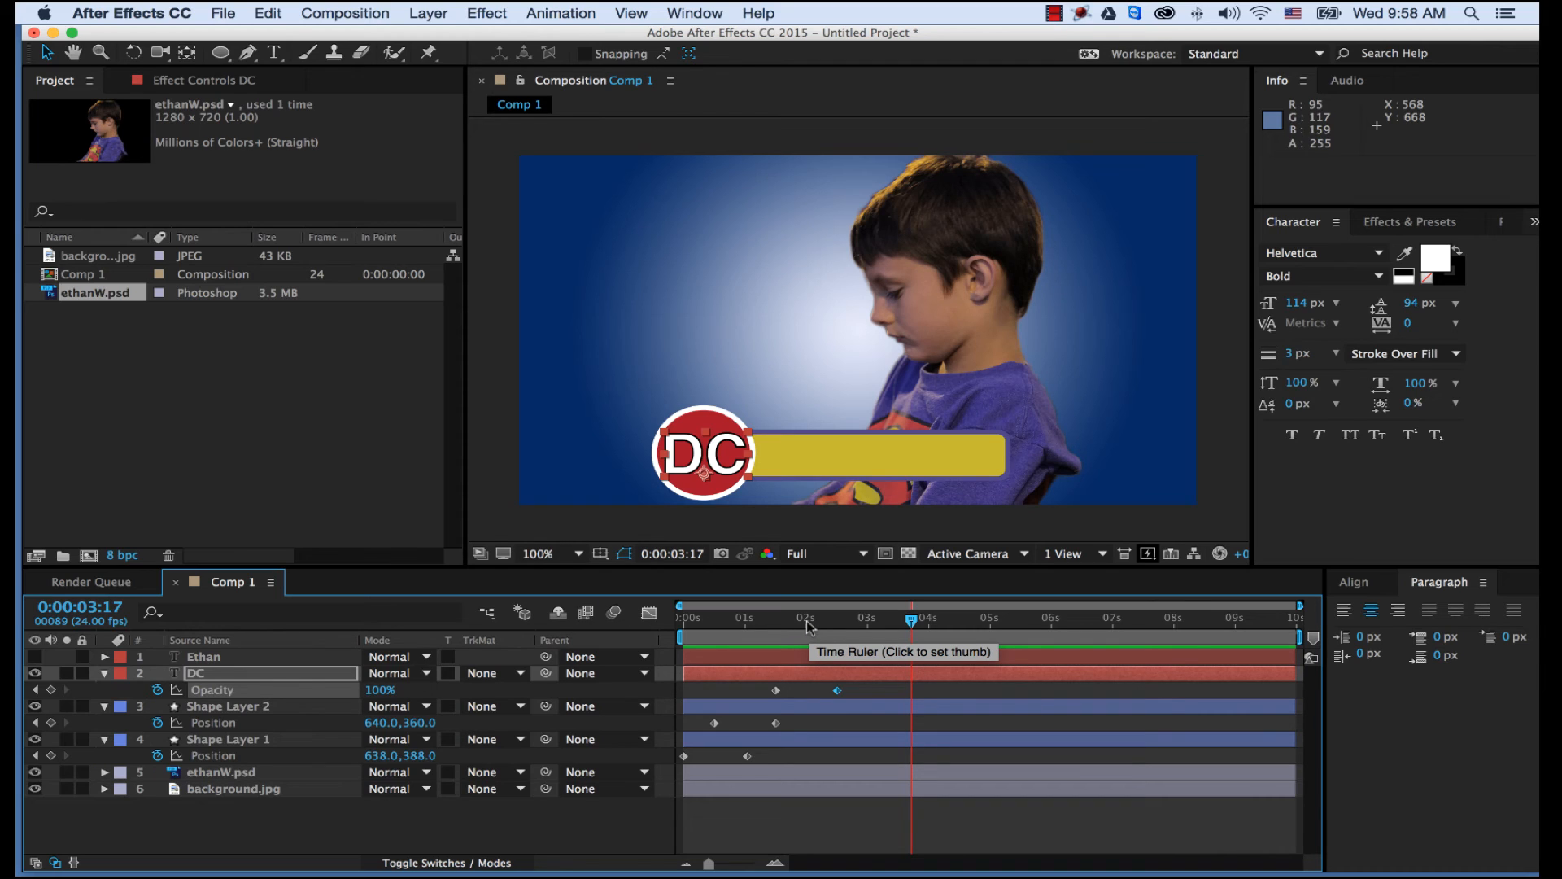
# Show the name text layer and add an opacity keyframe of 0% to it at 0:00:02:00.
pyautogui.click(806, 622)
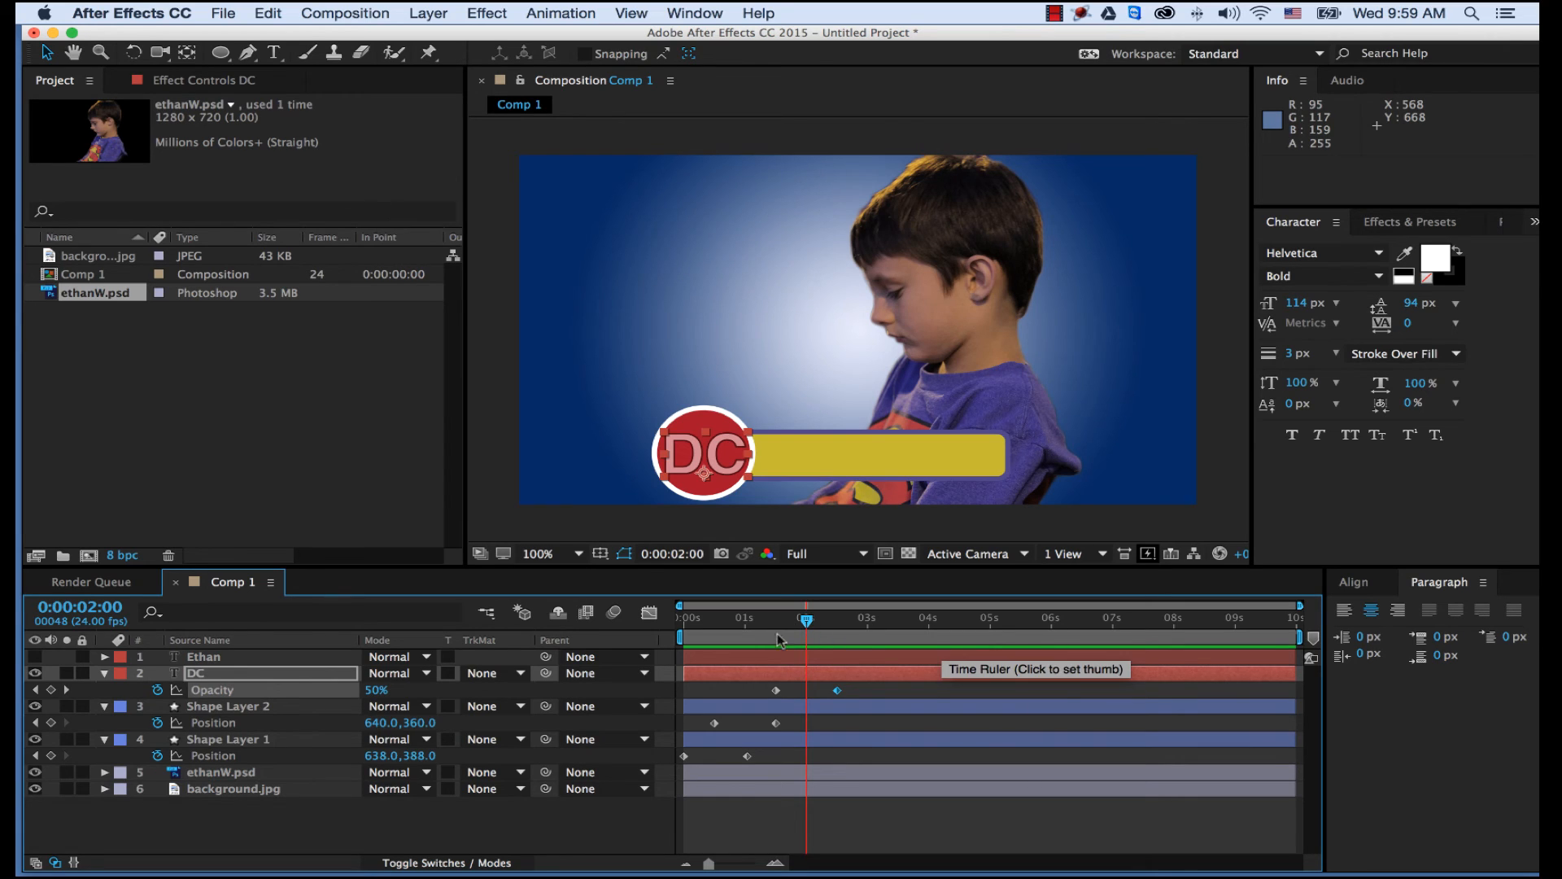
pyautogui.click(211, 659)
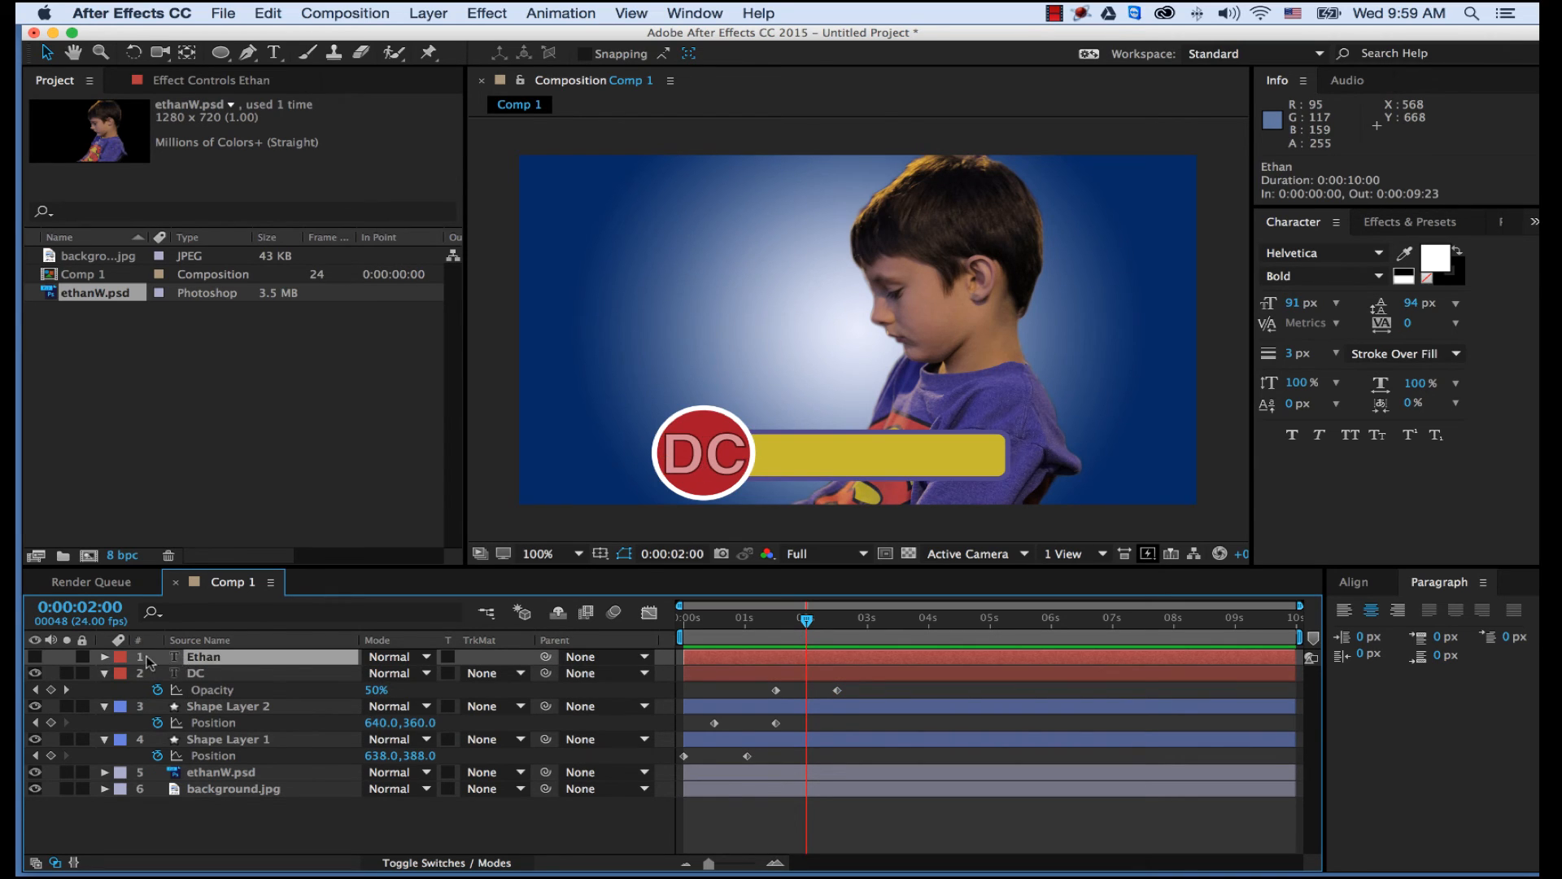
pyautogui.click(35, 657)
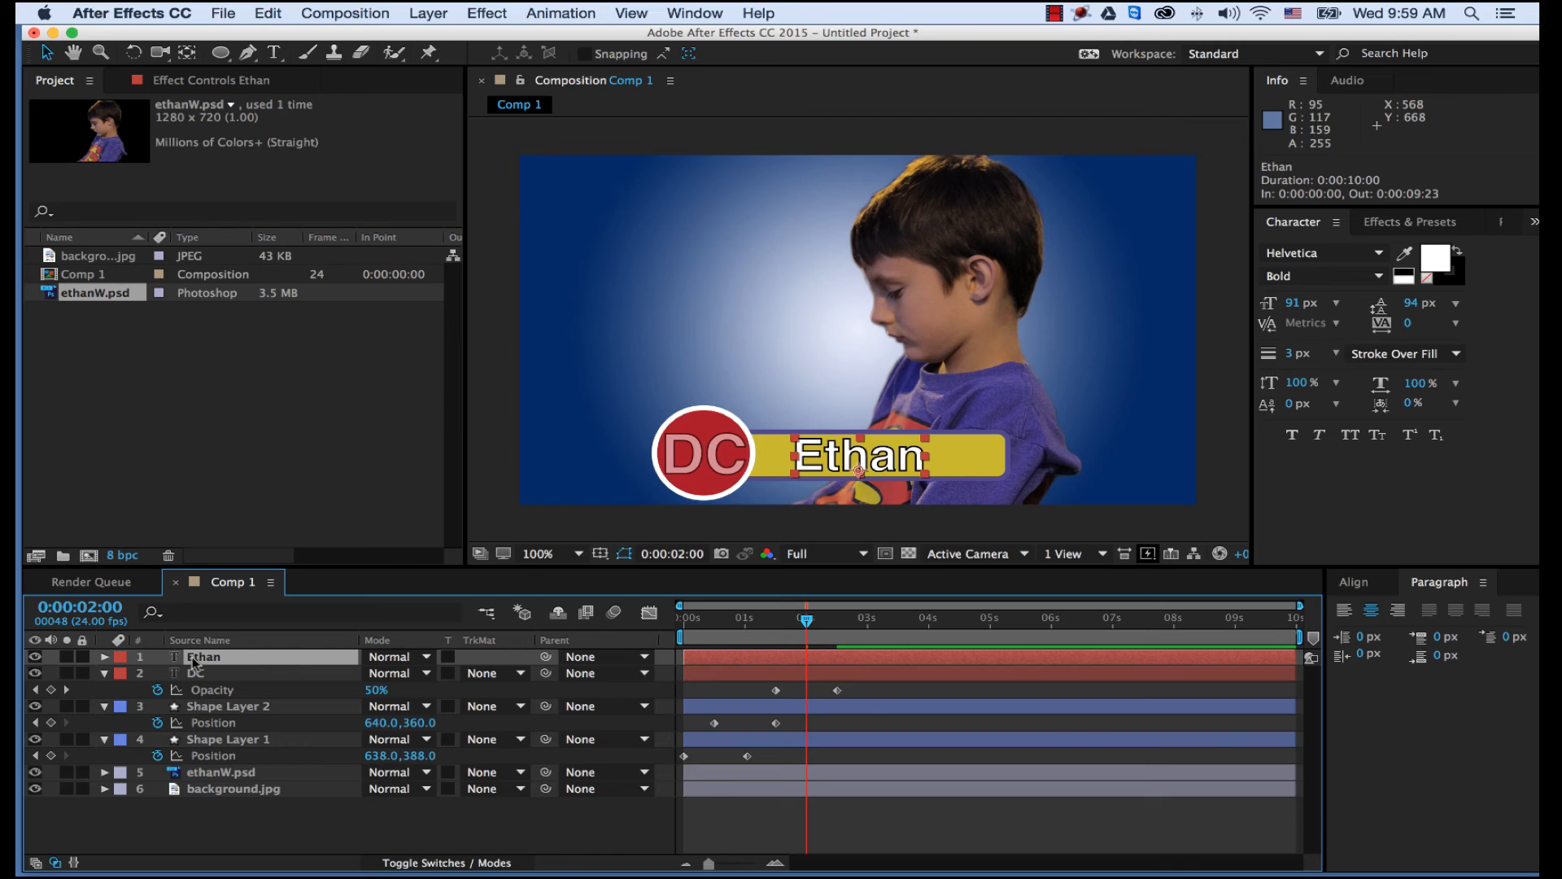
pyautogui.press('t')
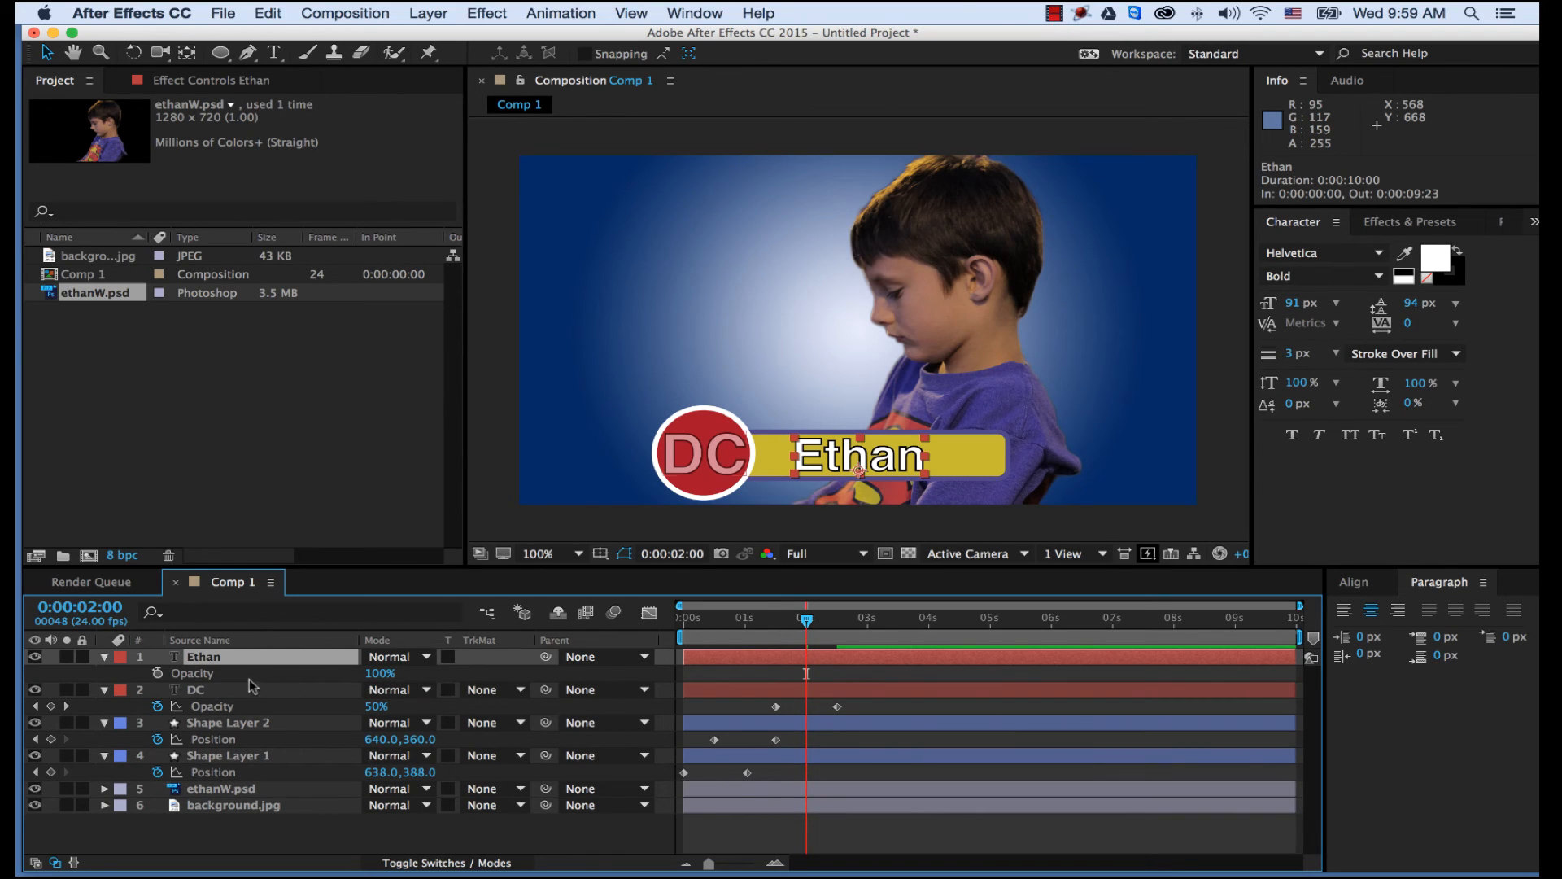
pyautogui.click(158, 673)
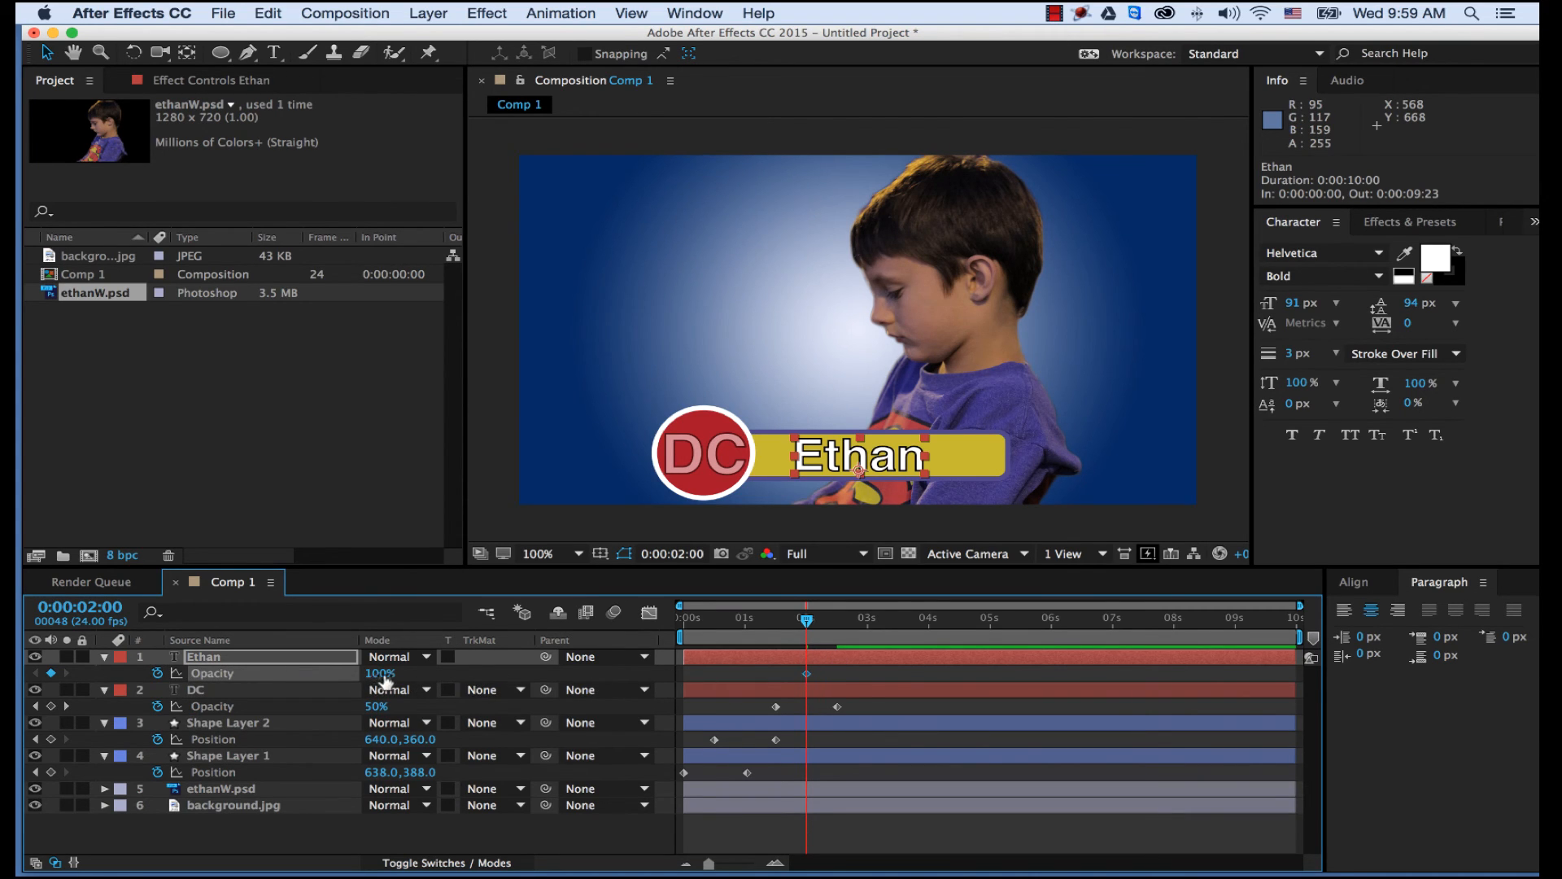
pyautogui.moveTo(379, 673); pyautogui.dragTo(155, 673)
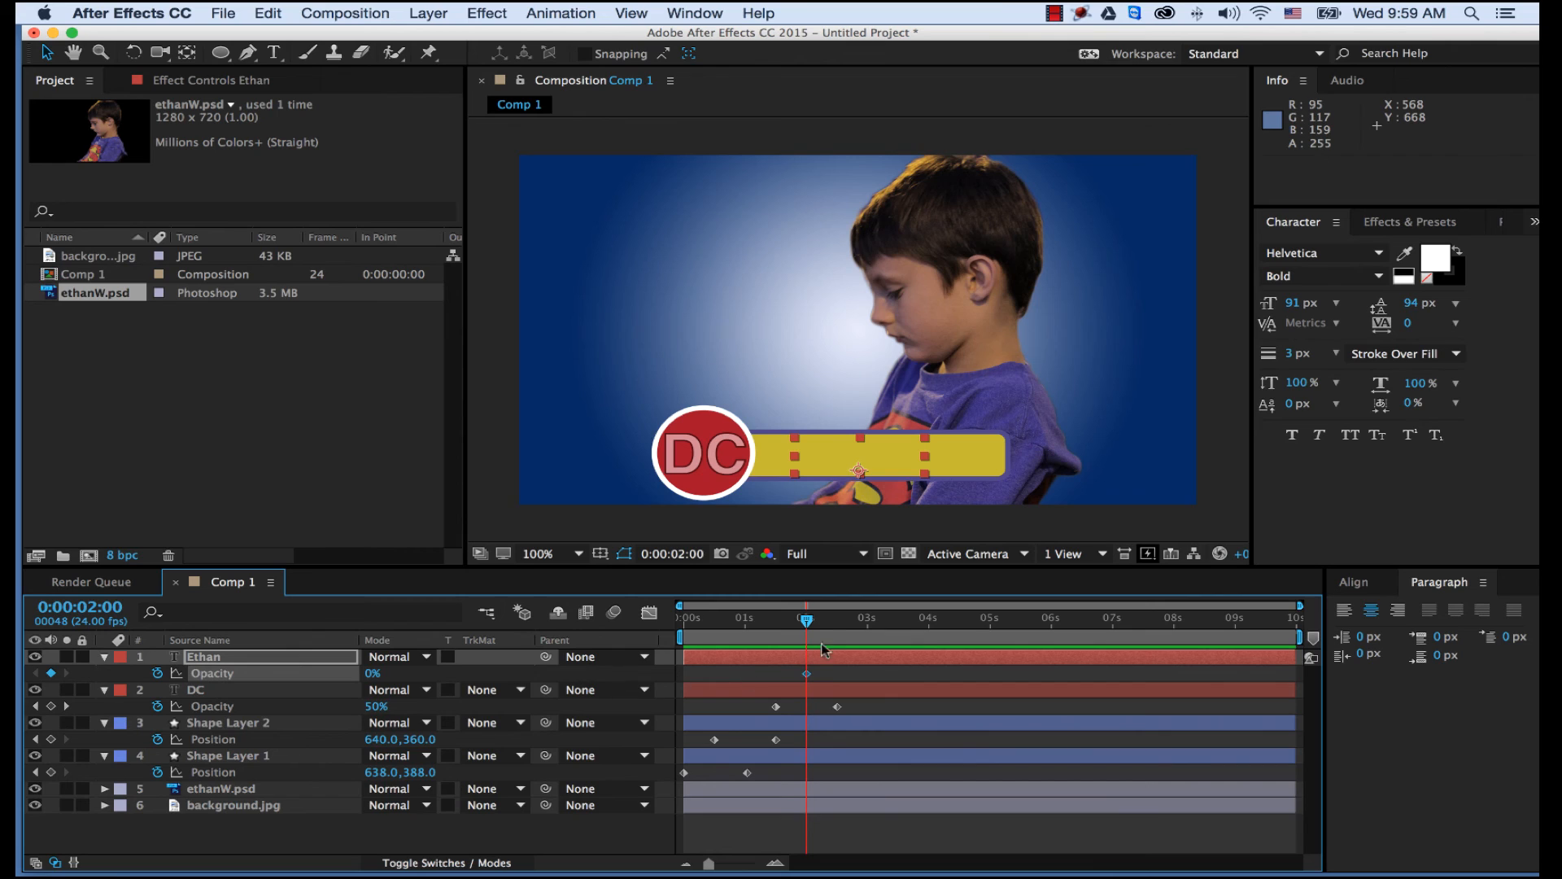
# Add a second opacity keyframe of 100% to the name text at 0:00:03:00 and play the whole animation from the start.
pyautogui.moveTo(809, 625); pyautogui.dragTo(871, 629)
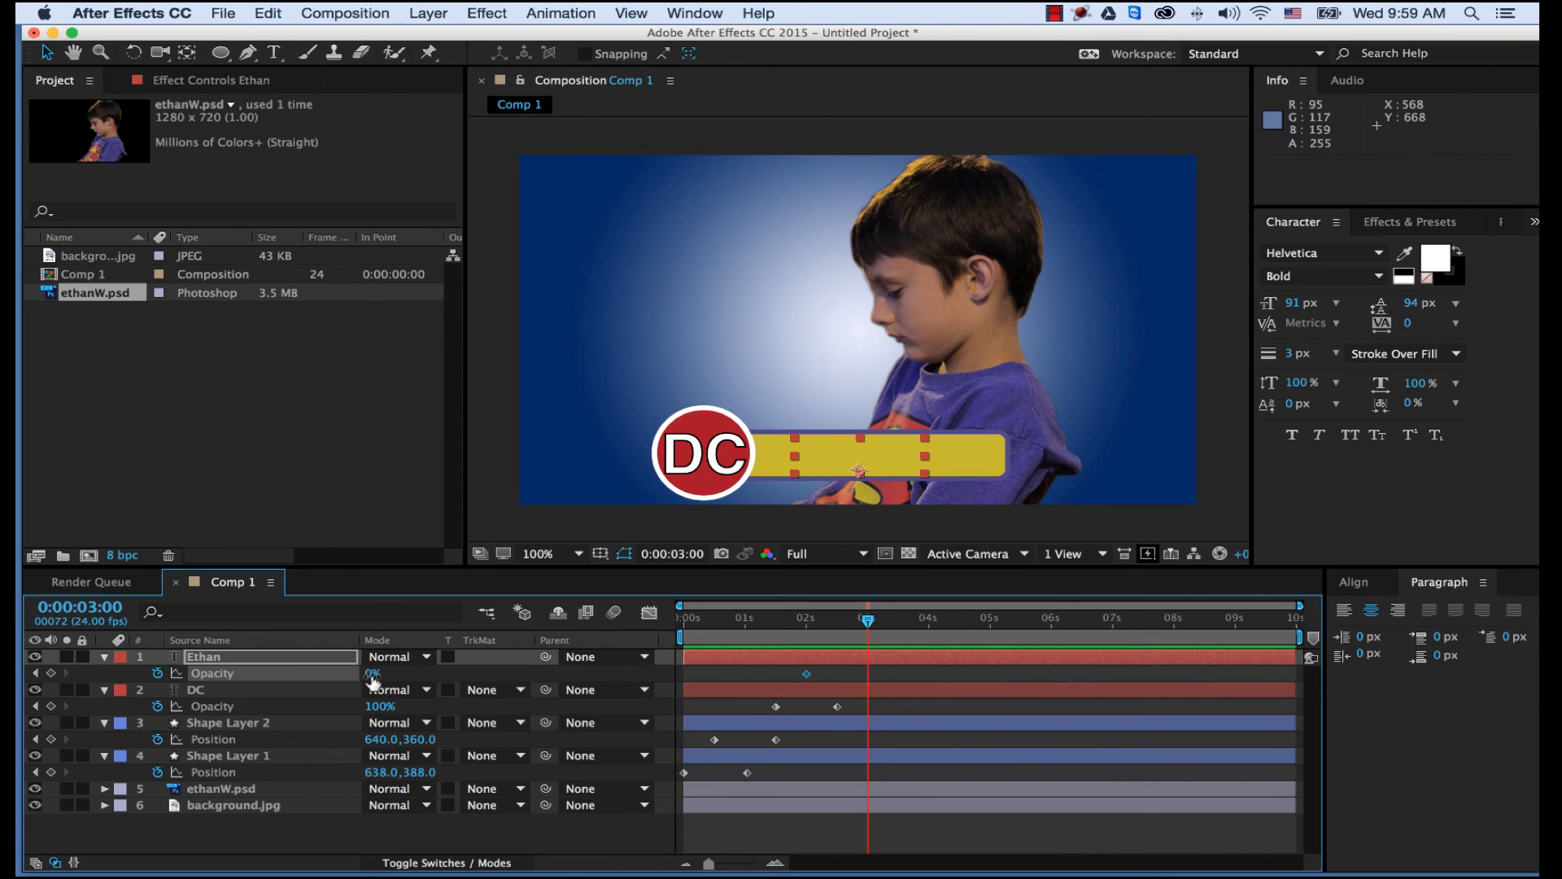
pyautogui.moveTo(415, 675); pyautogui.dragTo(523, 672)
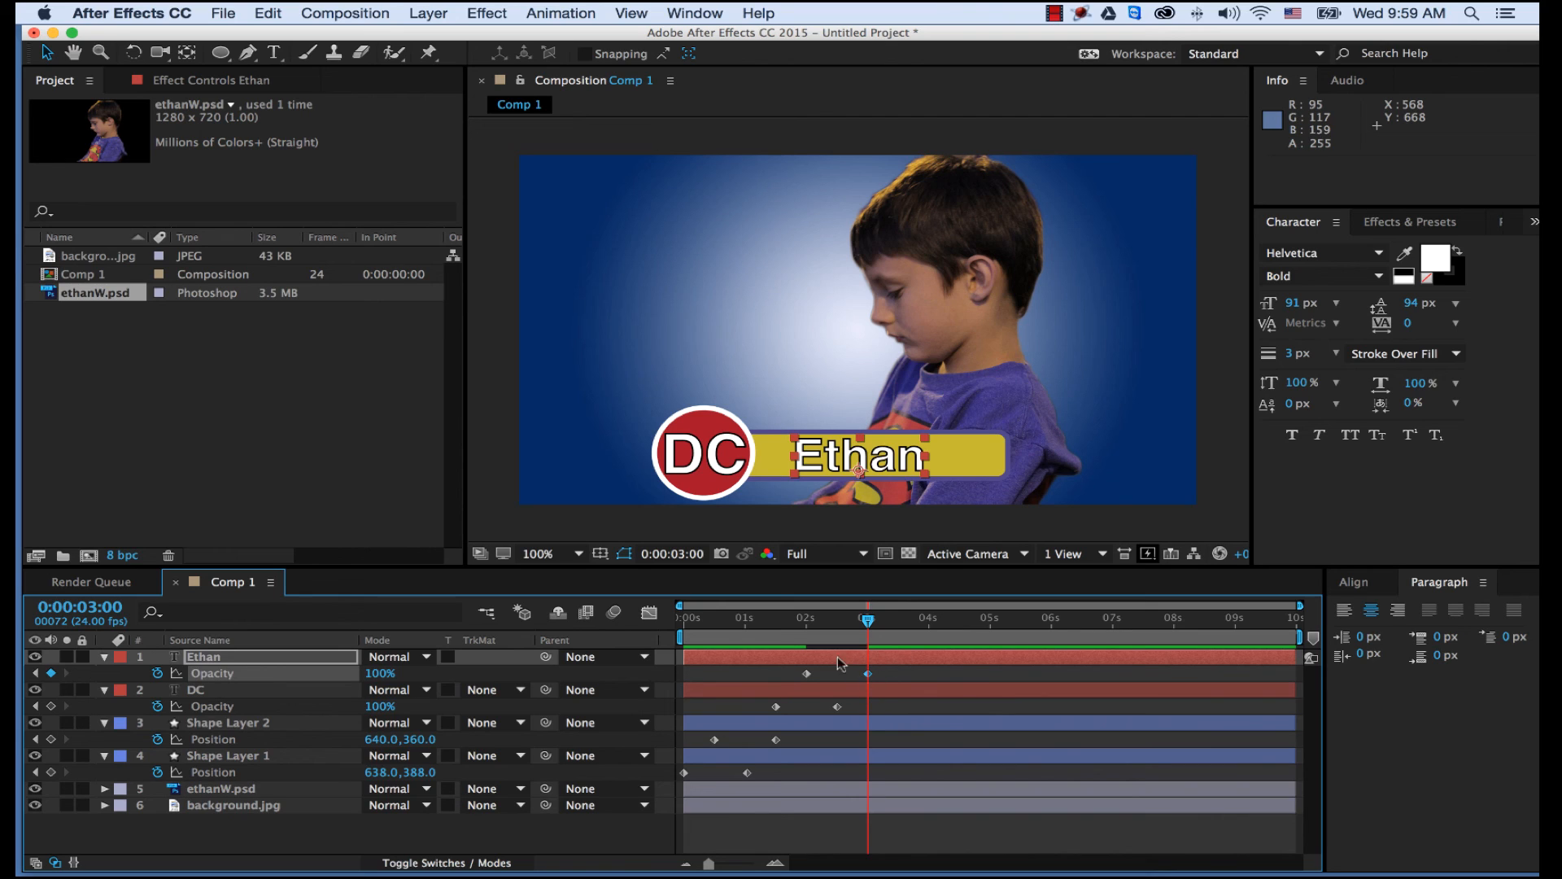
pyautogui.moveTo(786, 632); pyautogui.dragTo(618, 623)
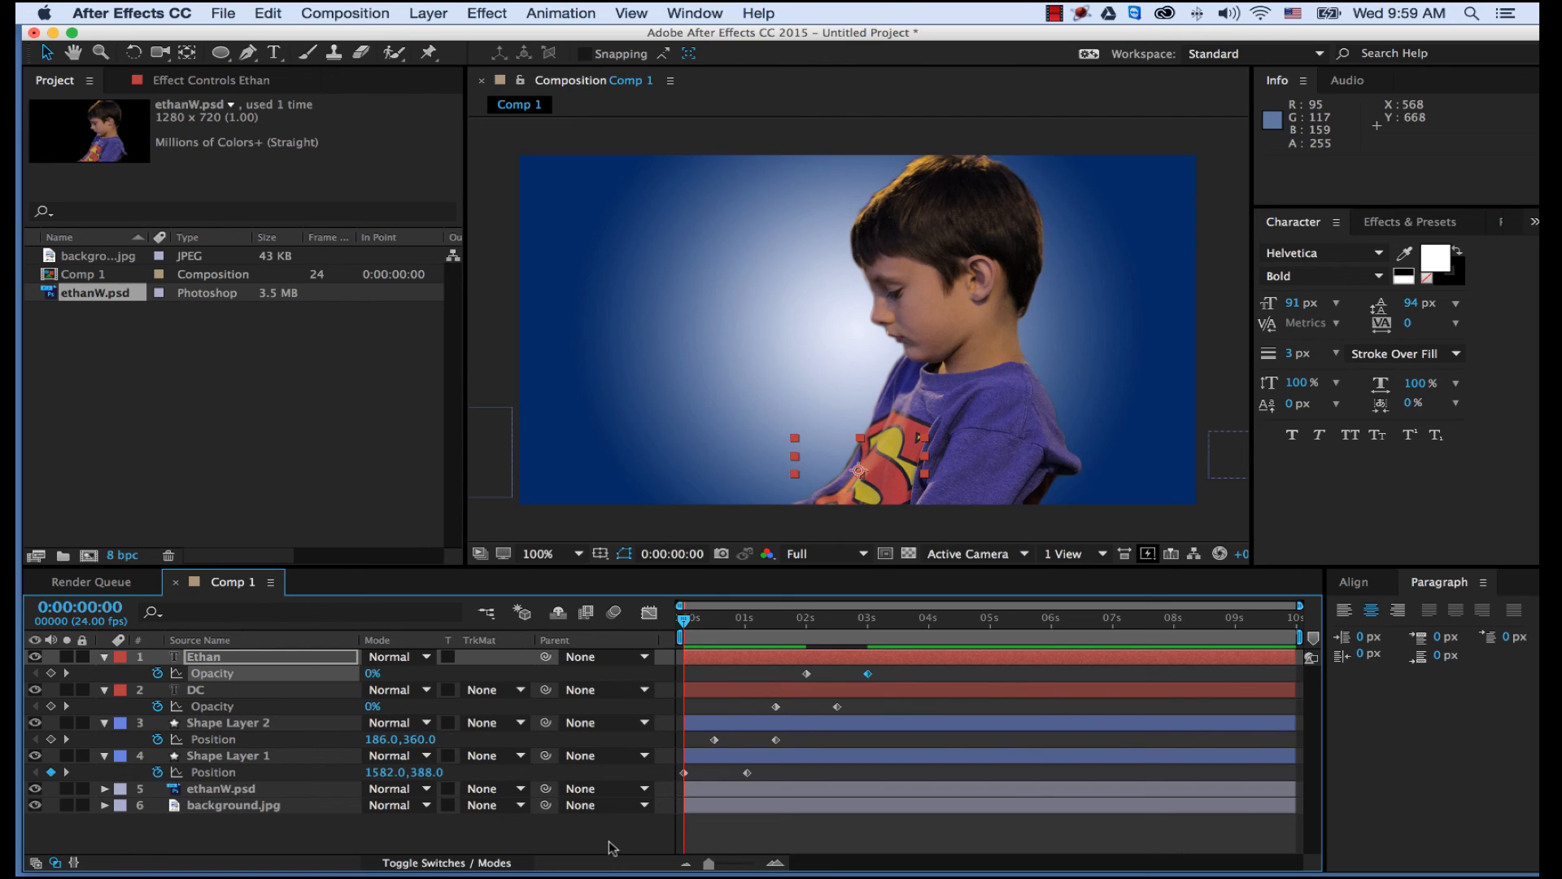
pyautogui.press('space')
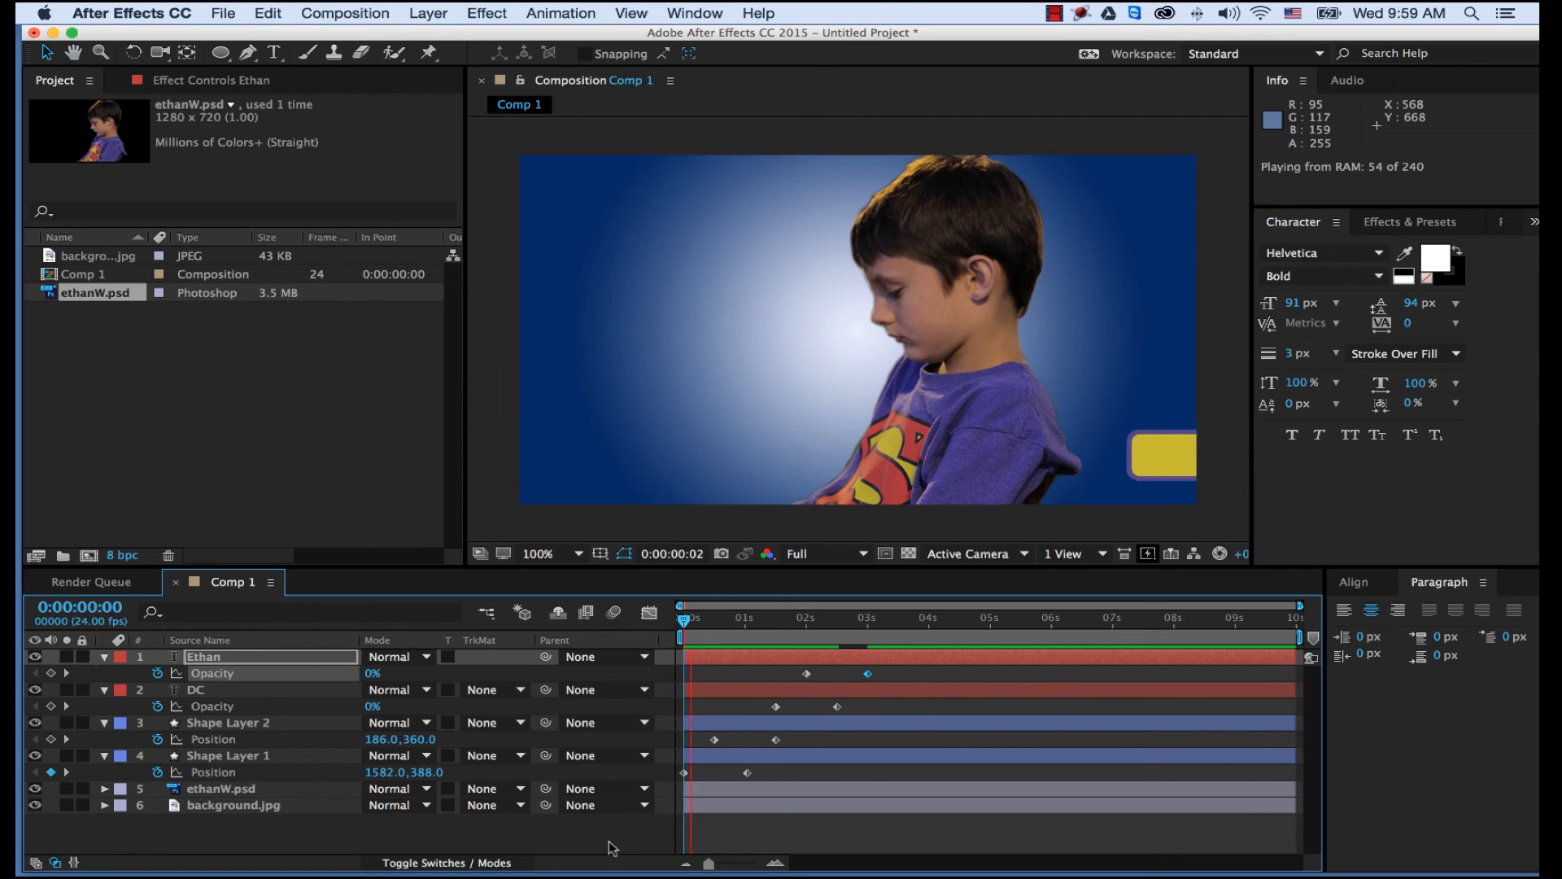